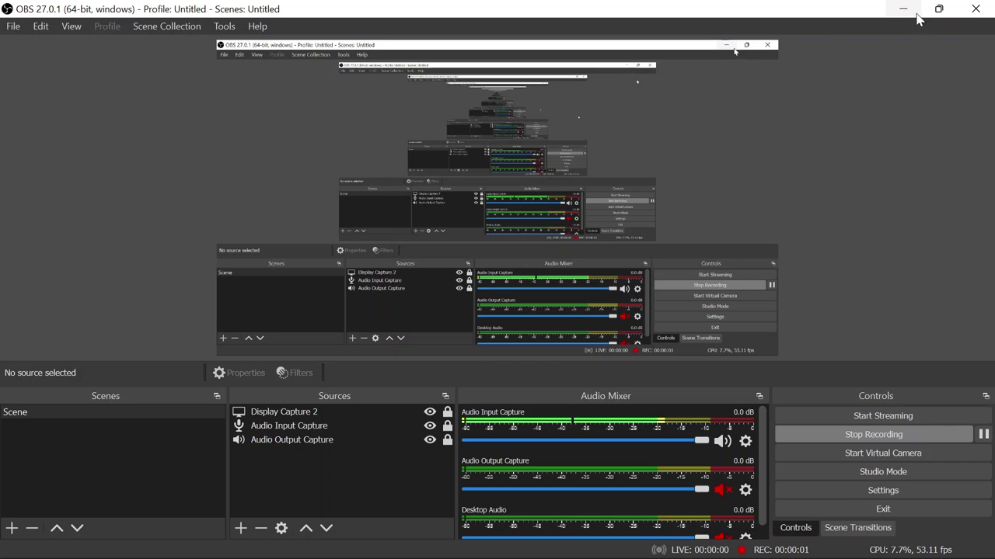
- Switch to Blender by minimizing the windows in front of it, and dismiss the splash screen
{"action": "left_click", "coordinate": [906, 8]}
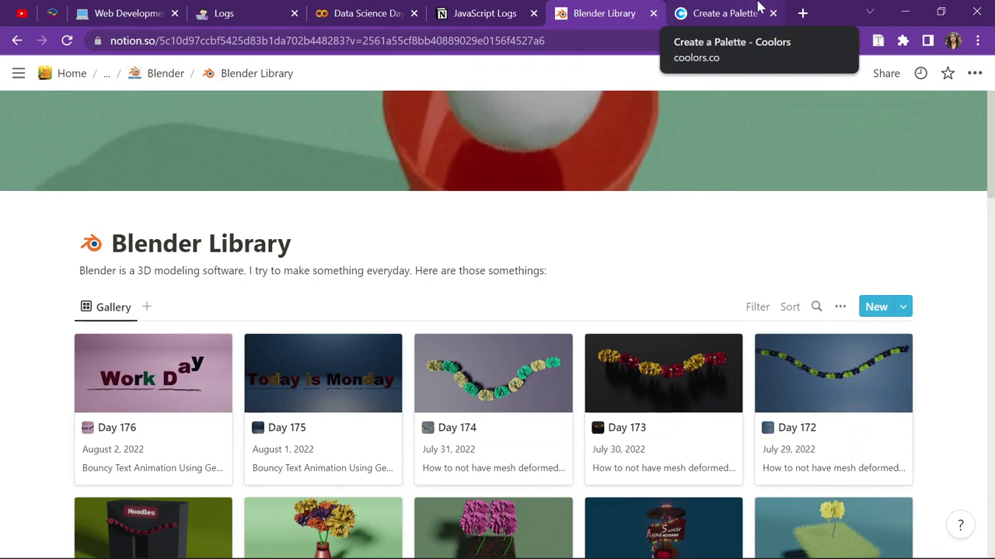
{"action": "left_click", "coordinate": [906, 10]}
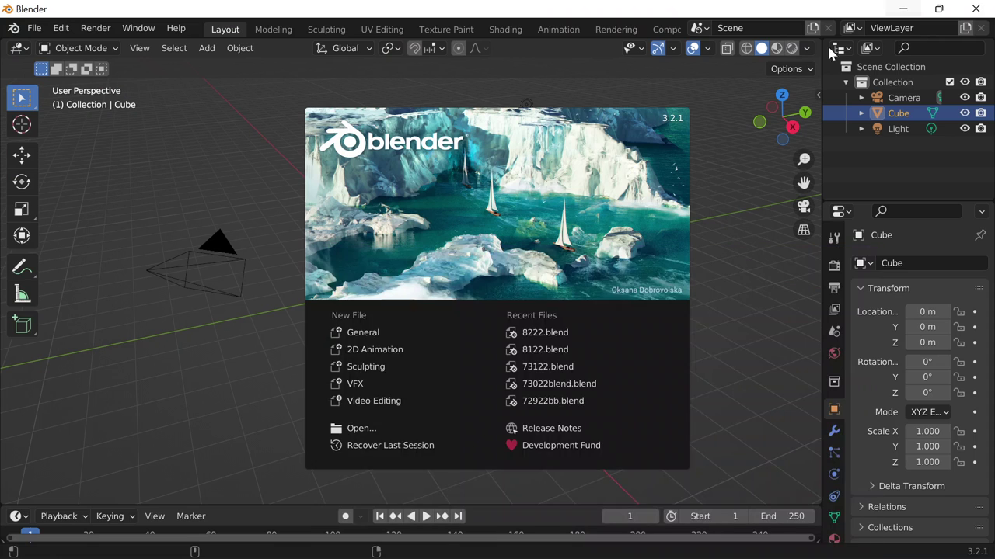
{"action": "left_click", "coordinate": [529, 70]}
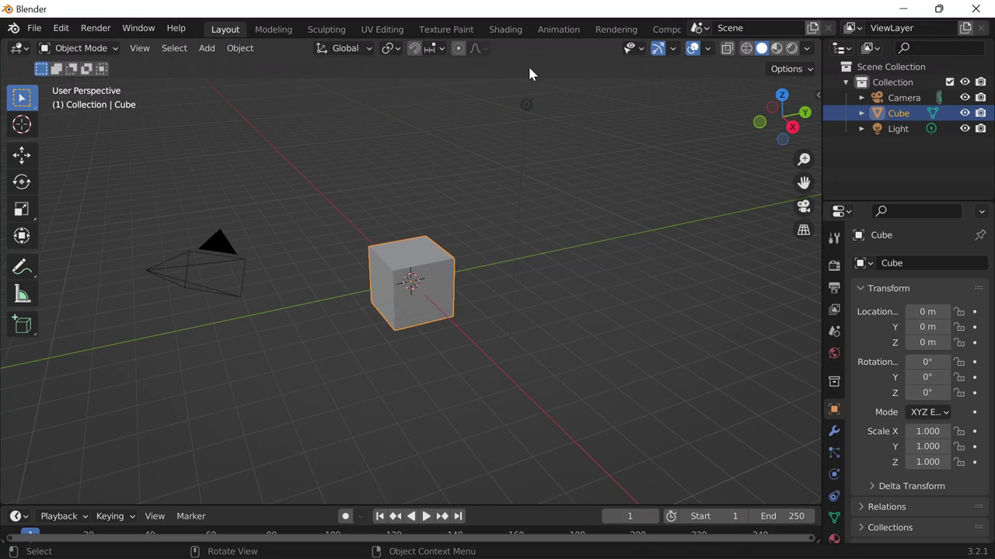
- Switch to the Geometry Nodes workspace and collapse the spreadsheet area to widen the 3D viewport
{"action": "scroll", "coordinate": [498, 204], "scroll_direction": "up", "scroll_amount": 5}
{"action": "scroll", "coordinate": [481, 151], "scroll_direction": "down", "scroll_amount": 2}
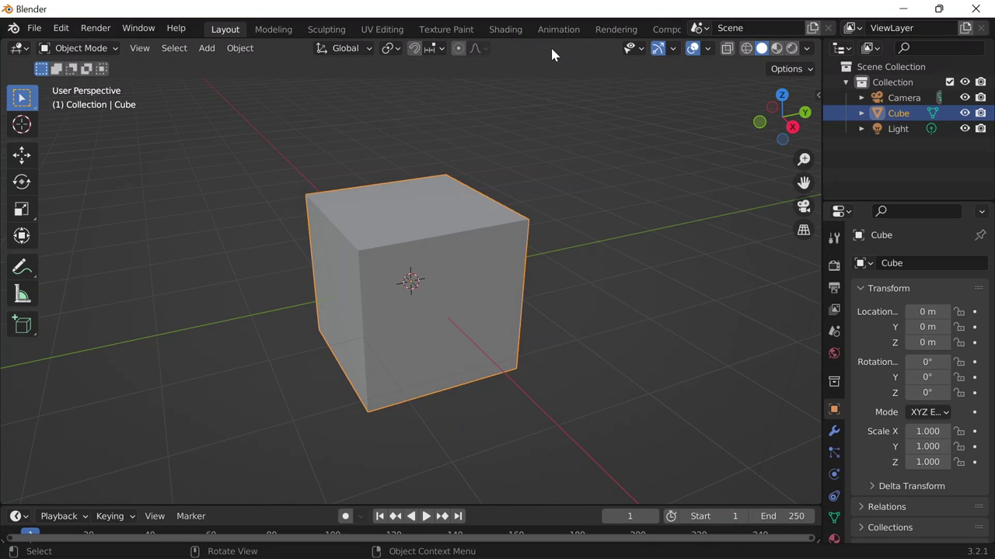
{"action": "scroll", "coordinate": [542, 27], "scroll_direction": "down", "scroll_amount": 5}
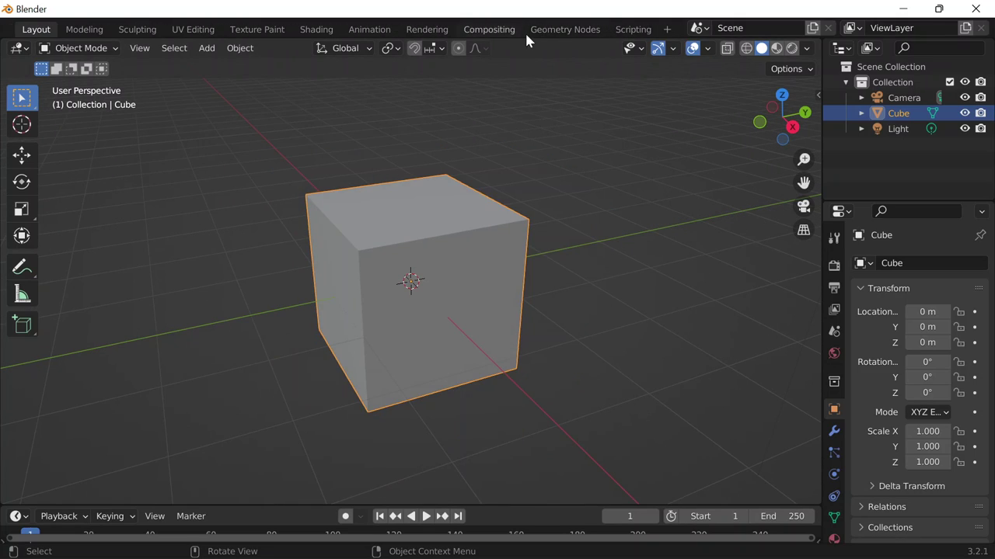
{"action": "left_click", "coordinate": [565, 29]}
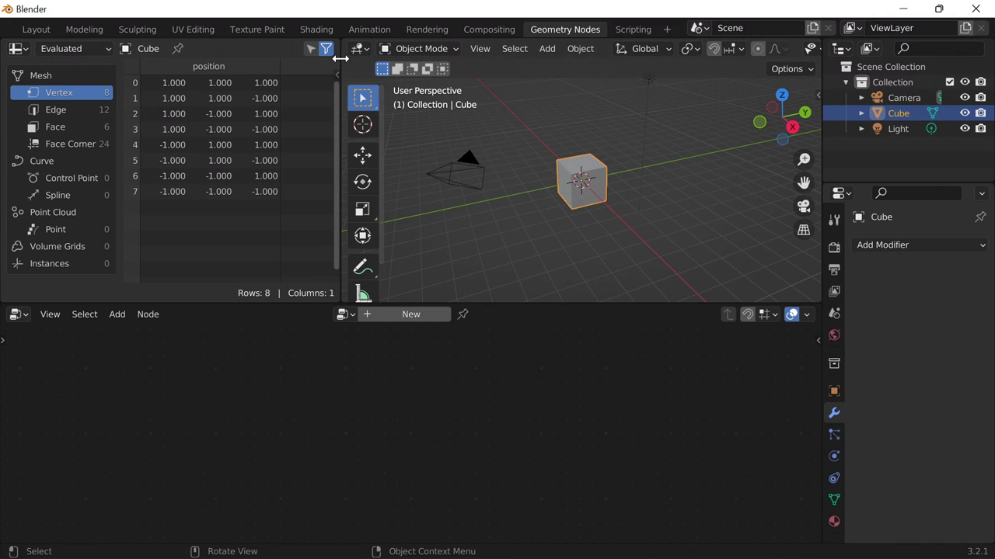
{"action": "left_click_drag", "start_coordinate": [342, 56], "coordinate": [17, 52]}
{"action": "scroll", "coordinate": [389, 202], "scroll_direction": "up", "scroll_amount": 3}
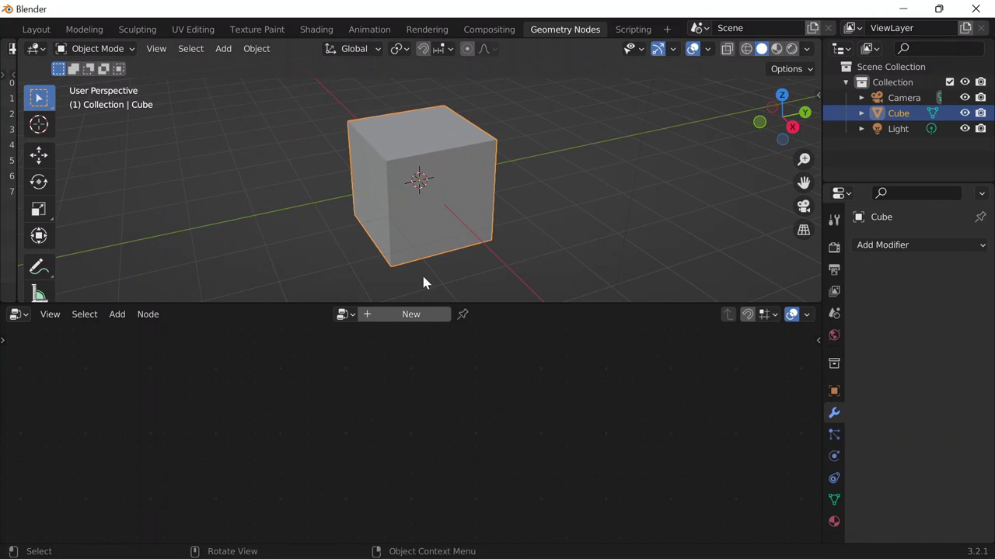
- Create a new geometry node tree on the cube and disconnect Group Input from Group Output
{"action": "left_click", "coordinate": [401, 314]}
{"action": "scroll", "coordinate": [435, 451], "scroll_direction": "up", "scroll_amount": 3}
{"action": "middle_click_drag", "start_coordinate": [533, 386], "coordinate": [554, 378]}
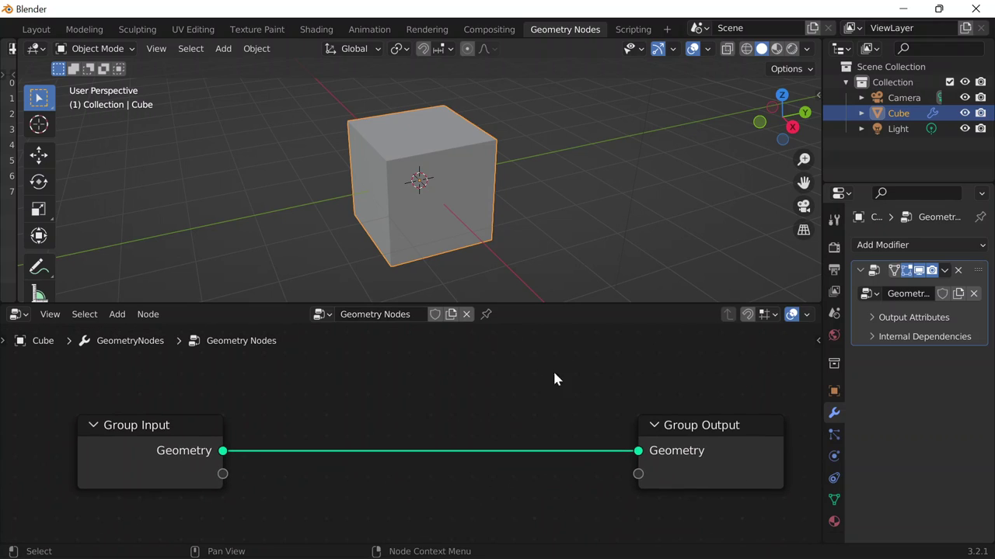
{"action": "left_click_drag", "start_coordinate": [638, 451], "coordinate": [381, 400]}
{"action": "key", "text": "shift+a"}
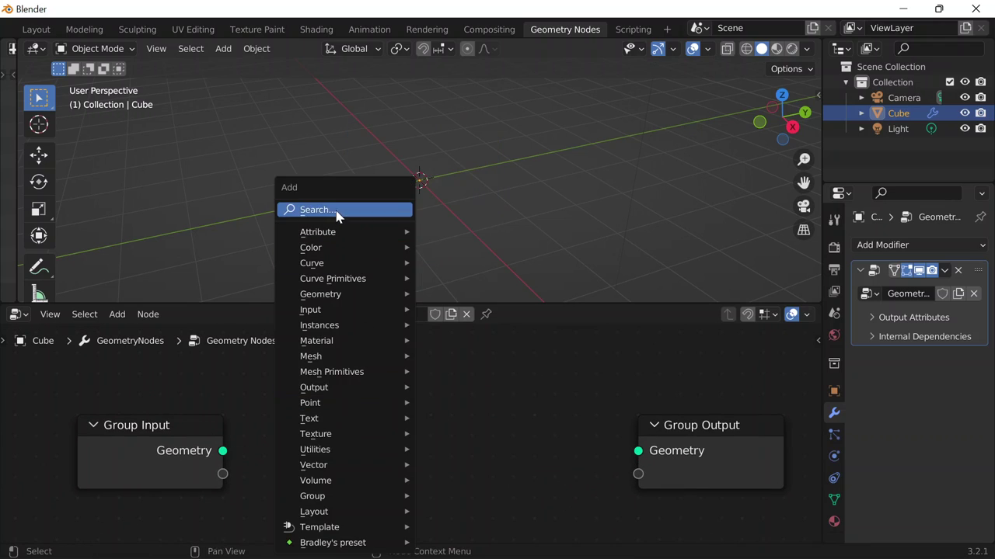
{"action": "key", "text": "Escape"}
{"action": "left_click_drag", "start_coordinate": [284, 363], "coordinate": [478, 430]}
- Add a String to Curves node and connect its Curve Instances output to the Group Output geometry
{"action": "key", "text": "shift+a"}
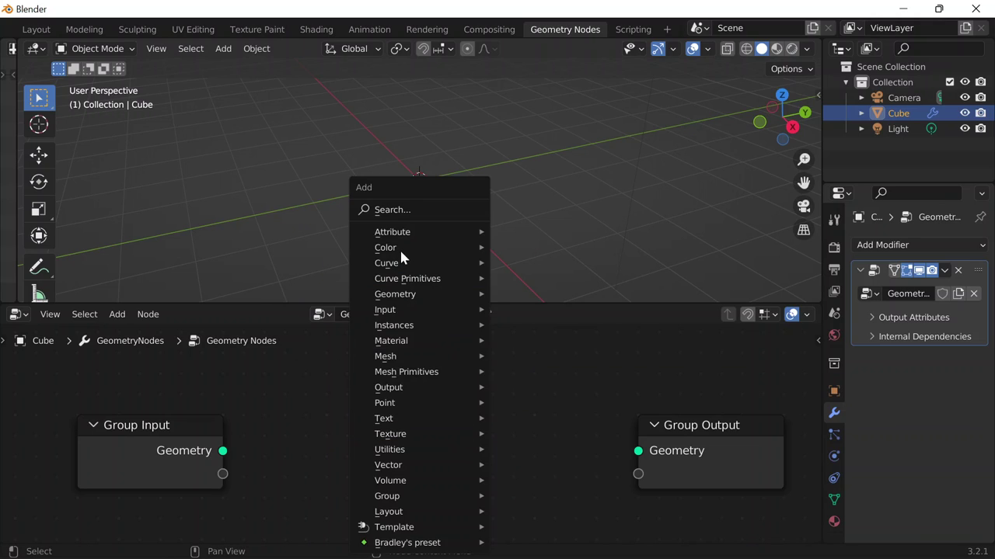
{"action": "left_click", "coordinate": [386, 209]}
{"action": "type", "text": "string to"}
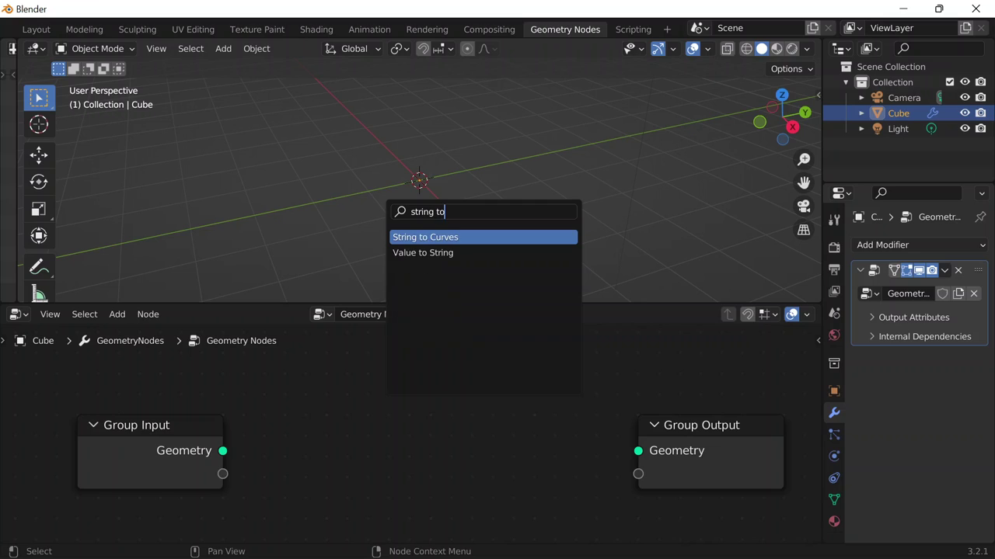
{"action": "key", "text": "Return"}
{"action": "left_click", "coordinate": [345, 389]}
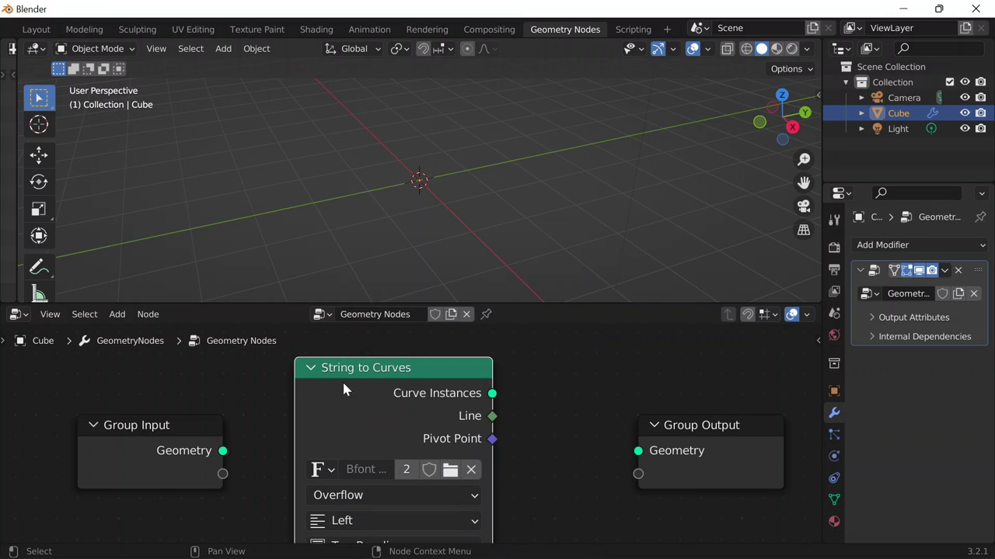
{"action": "left_click_drag", "start_coordinate": [494, 394], "coordinate": [638, 450]}
{"action": "left_click_drag", "start_coordinate": [704, 478], "coordinate": [741, 431]}
- Enter "Okayyy" as the string of the String to Curves node
{"action": "scroll", "coordinate": [566, 450], "scroll_direction": "down", "scroll_amount": 4}
{"action": "middle_click_drag", "start_coordinate": [576, 421], "coordinate": [580, 281]}
{"action": "left_click", "coordinate": [420, 413]}
{"action": "scroll", "coordinate": [388, 430], "scroll_direction": "up", "scroll_amount": 3}
{"action": "left_click", "coordinate": [451, 401]}
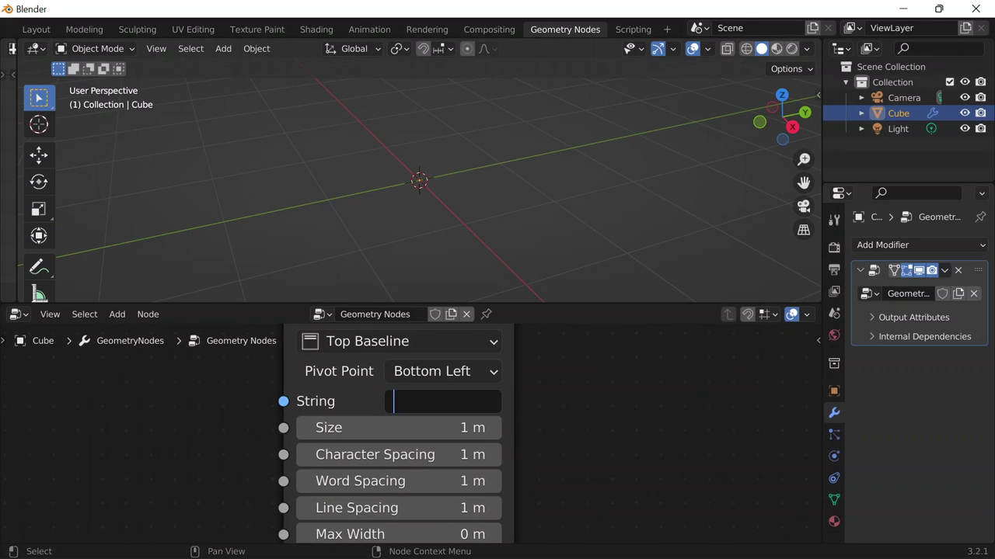
{"action": "type", "text": "o"}
{"action": "key", "text": "Return"}
- Insert a Transform node between String to Curves and Group Output
{"action": "middle_click_drag", "start_coordinate": [530, 436], "coordinate": [342, 540]}
{"action": "middle_click_drag", "start_coordinate": [455, 405], "coordinate": [453, 472]}
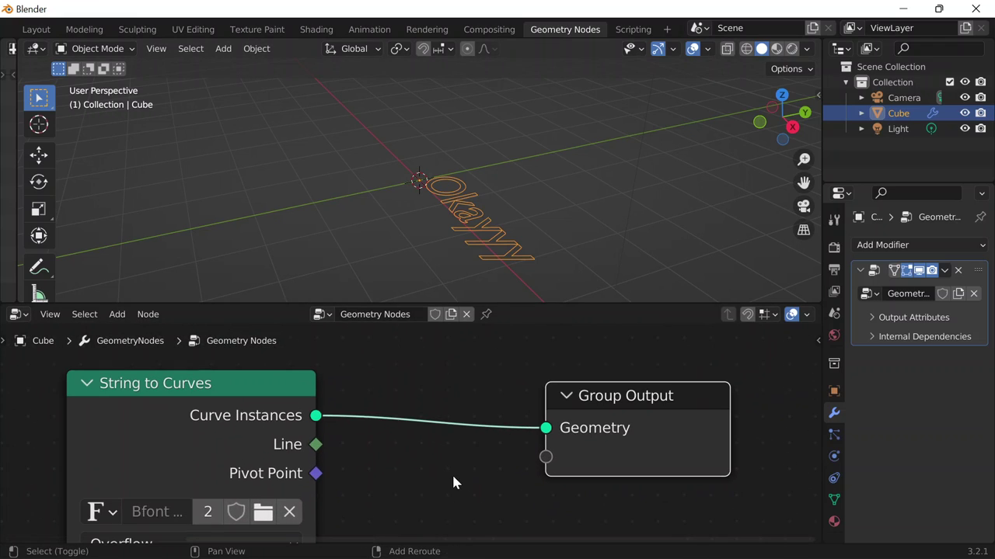
{"action": "key", "text": "shift+a"}
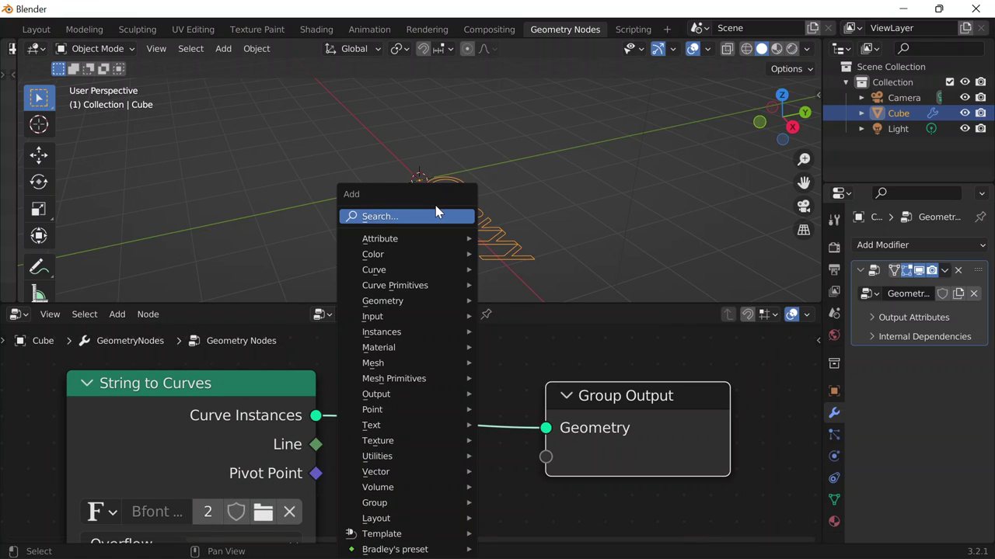
{"action": "type", "text": "tran"}
{"action": "key", "text": "Return"}
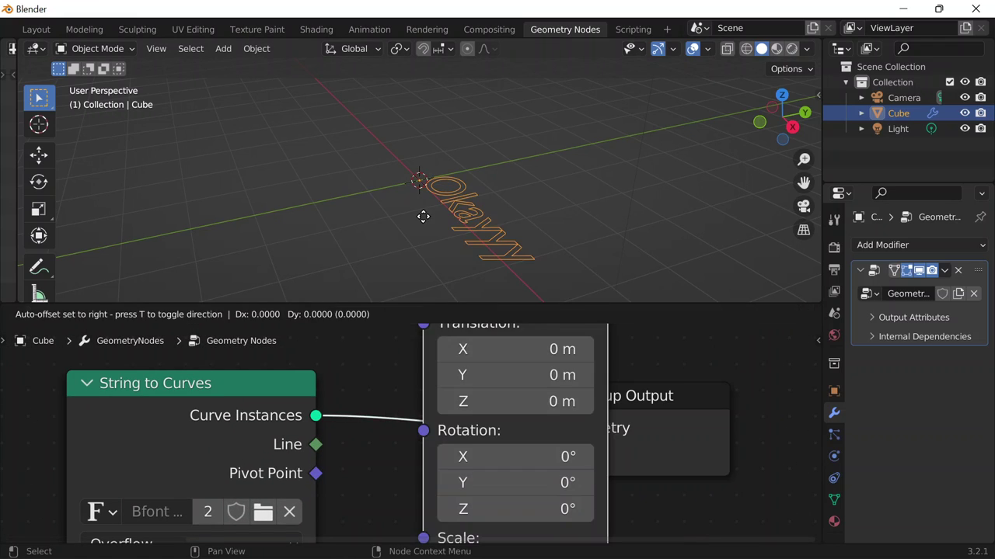
{"action": "left_click", "coordinate": [421, 372]}
- Stand the text upright by setting the Transform node's X rotation to 90°
{"action": "middle_click_drag", "start_coordinate": [376, 486], "coordinate": [331, 456]}
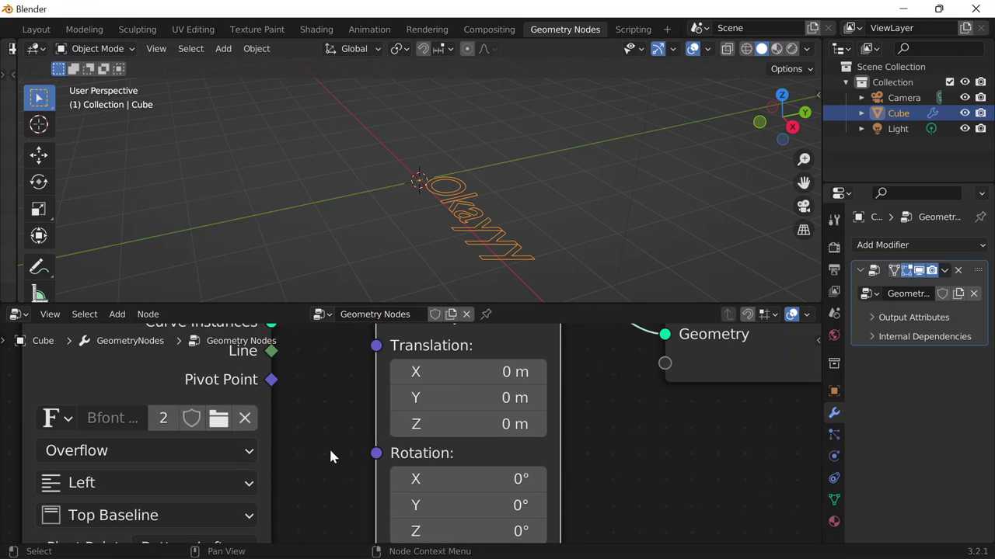
{"action": "middle_click_drag", "start_coordinate": [694, 470], "coordinate": [719, 402]}
{"action": "left_click", "coordinate": [504, 411]}
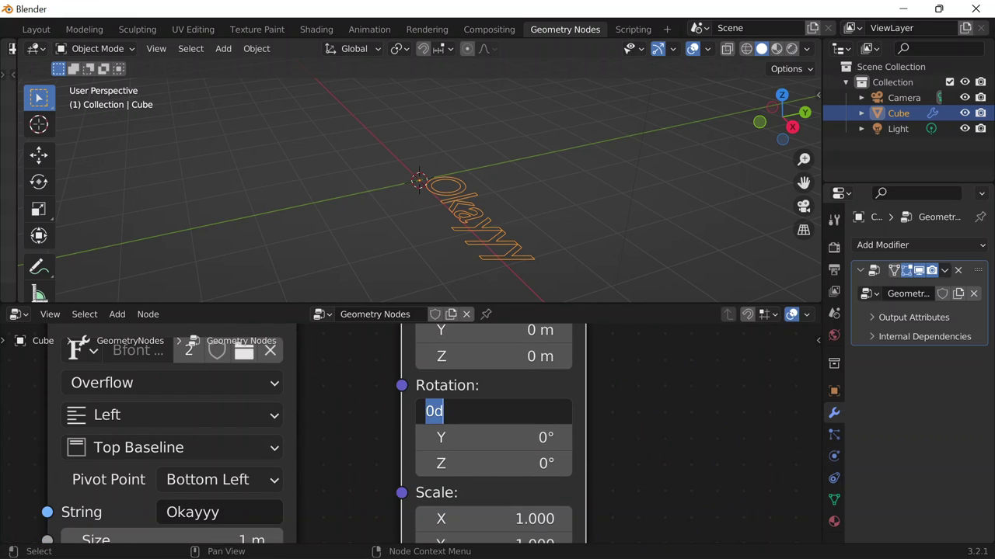
{"action": "type", "text": "90"}
{"action": "key", "text": "Return"}
{"action": "middle_click_drag", "start_coordinate": [447, 265], "coordinate": [406, 160]}
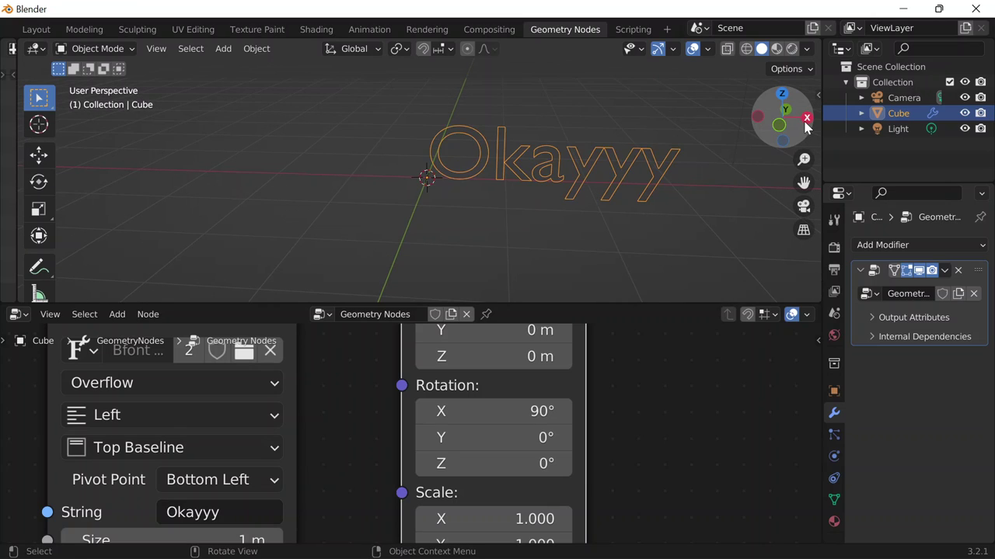
{"action": "middle_click_drag", "start_coordinate": [640, 182], "coordinate": [492, 174], "text": "shift"}
{"action": "scroll", "coordinate": [486, 183], "scroll_direction": "up", "scroll_amount": 1}
{"action": "middle_click_drag", "start_coordinate": [356, 396], "coordinate": [367, 540], "text": "shift"}
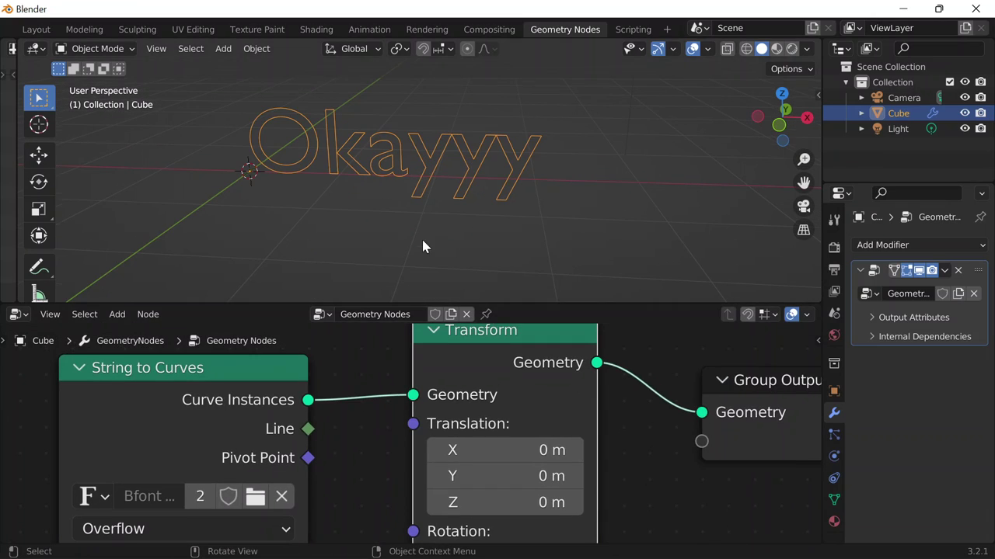
- Move the Transform node closer to Group Output and enlarge the node editor area
{"action": "scroll", "coordinate": [422, 246], "scroll_direction": "down", "scroll_amount": 5}
{"action": "scroll", "coordinate": [405, 398], "scroll_direction": "down", "scroll_amount": 2}
{"action": "left_click_drag", "start_coordinate": [509, 373], "coordinate": [626, 359]}
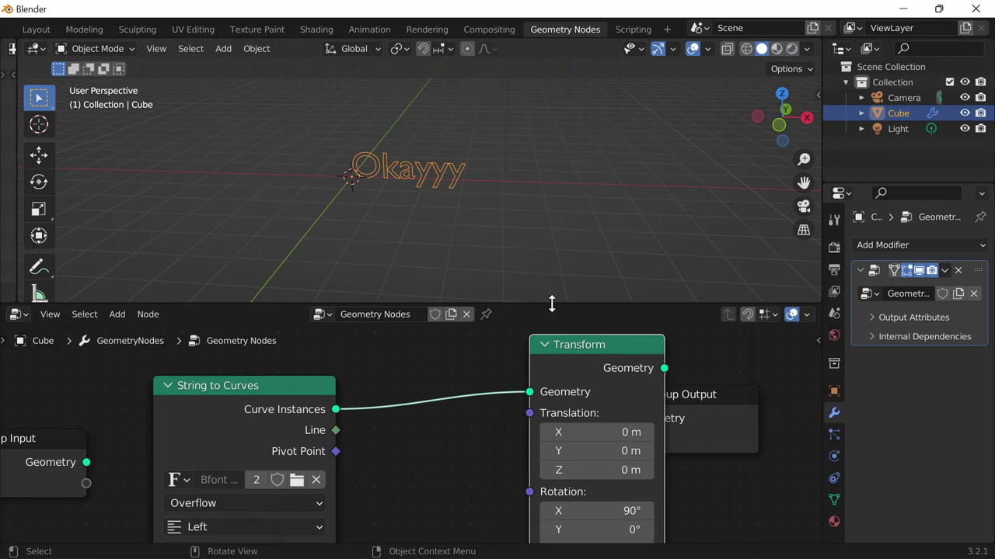
{"action": "left_click_drag", "start_coordinate": [553, 302], "coordinate": [578, 187]}
{"action": "scroll", "coordinate": [436, 94], "scroll_direction": "up", "scroll_amount": 6}
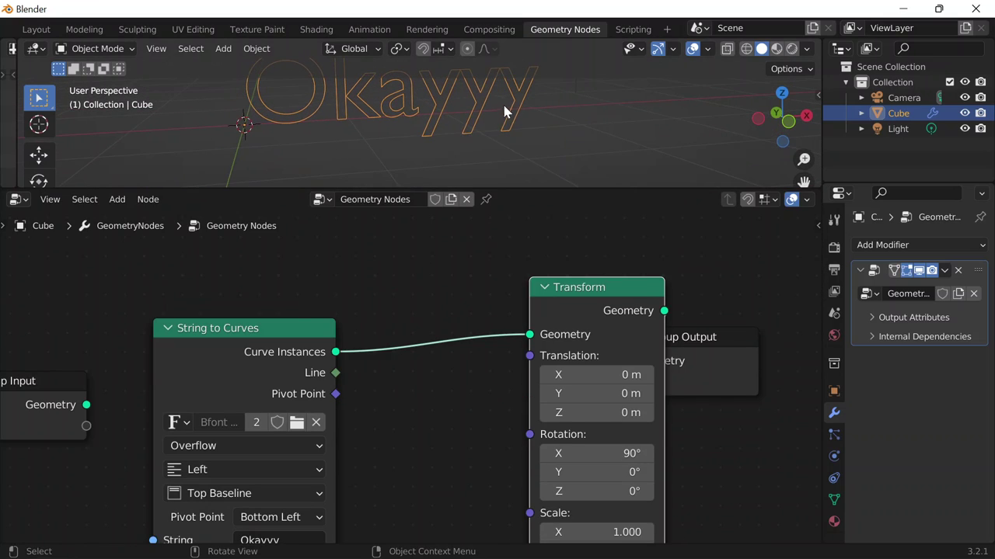
- Insert a Fill Curve node between Transform and Group Output
{"action": "key", "text": "shift+a"}
{"action": "left_click", "coordinate": [392, 210]}
{"action": "type", "text": "fill"}
{"action": "key", "text": "Return"}
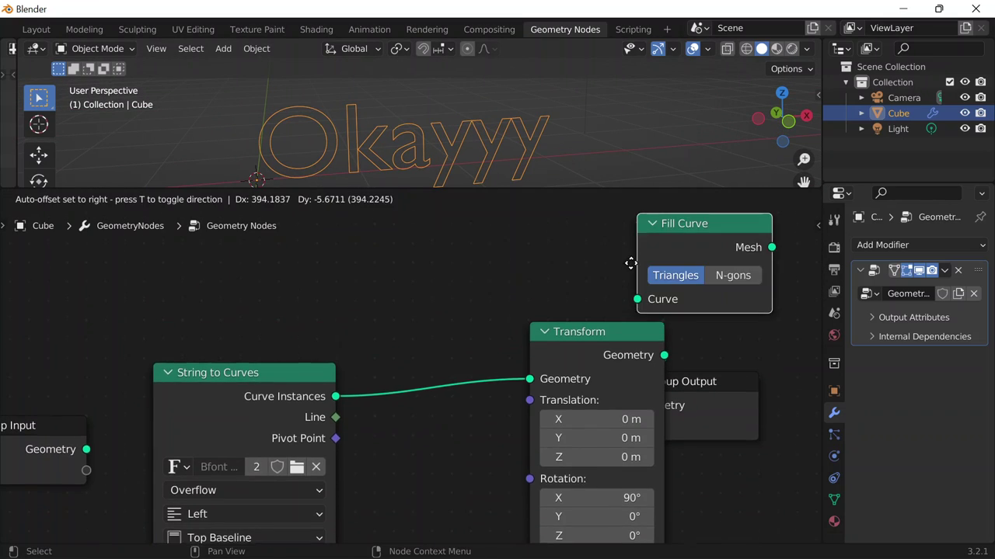
{"action": "left_click", "coordinate": [557, 379]}
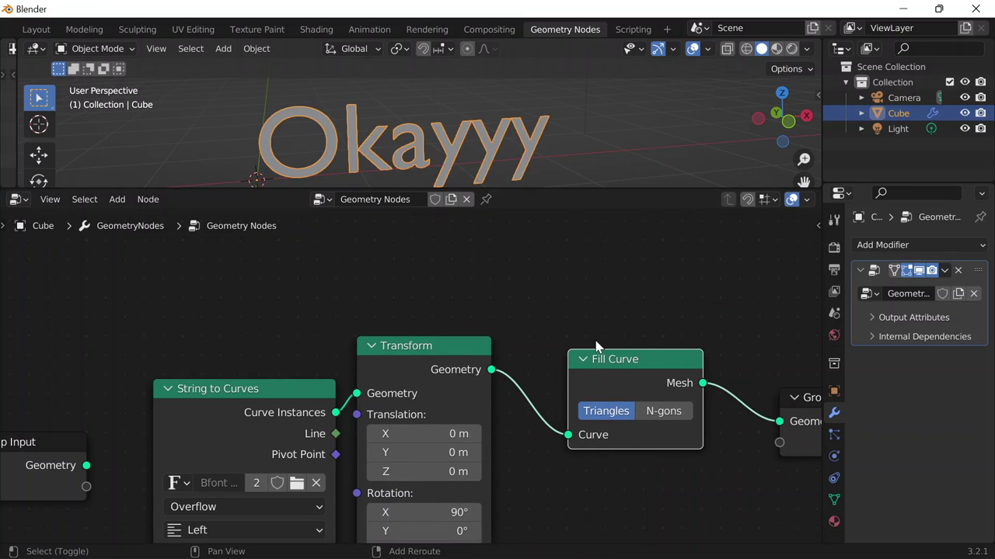
- Display the viewport in wireframe and examine the face topology of the filled letters
{"action": "middle_click_drag", "start_coordinate": [646, 364], "coordinate": [496, 340]}
{"action": "scroll", "coordinate": [496, 341], "scroll_direction": "up", "scroll_amount": 6}
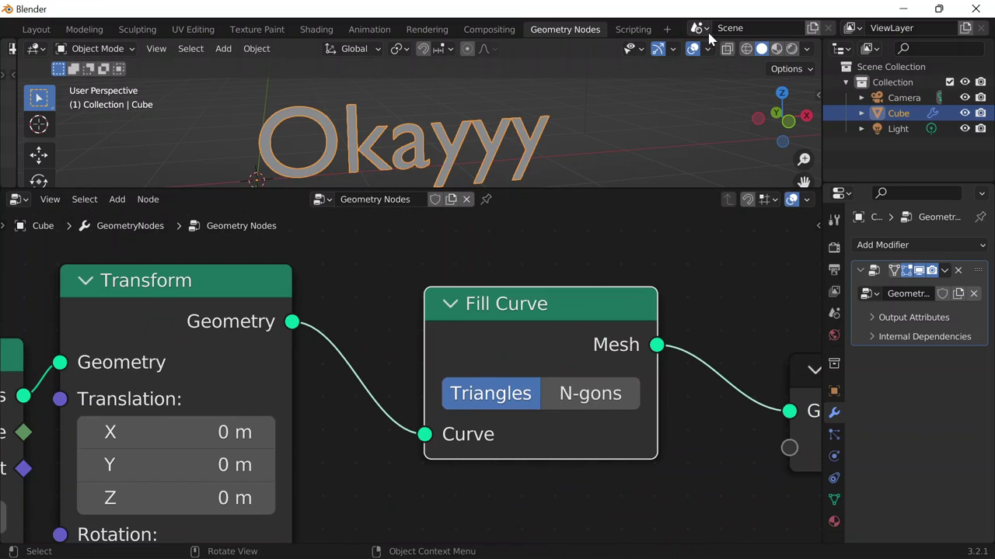
{"action": "left_click", "coordinate": [746, 49]}
{"action": "scroll", "coordinate": [297, 137], "scroll_direction": "up", "scroll_amount": 4}
{"action": "scroll", "coordinate": [275, 137], "scroll_direction": "down", "scroll_amount": 5}
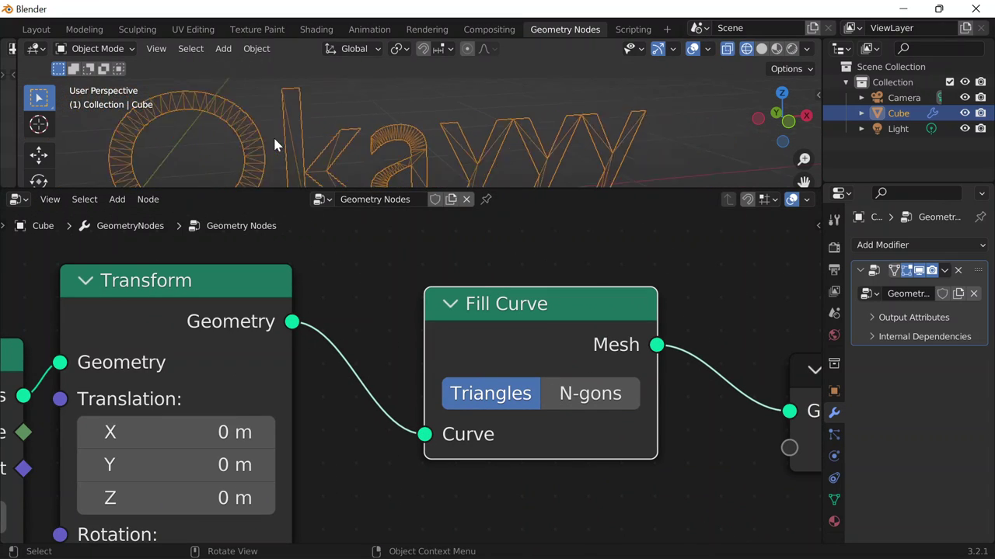
{"action": "scroll", "coordinate": [472, 155], "scroll_direction": "up", "scroll_amount": 2}
{"action": "middle_click_drag", "start_coordinate": [471, 159], "coordinate": [497, 164]}
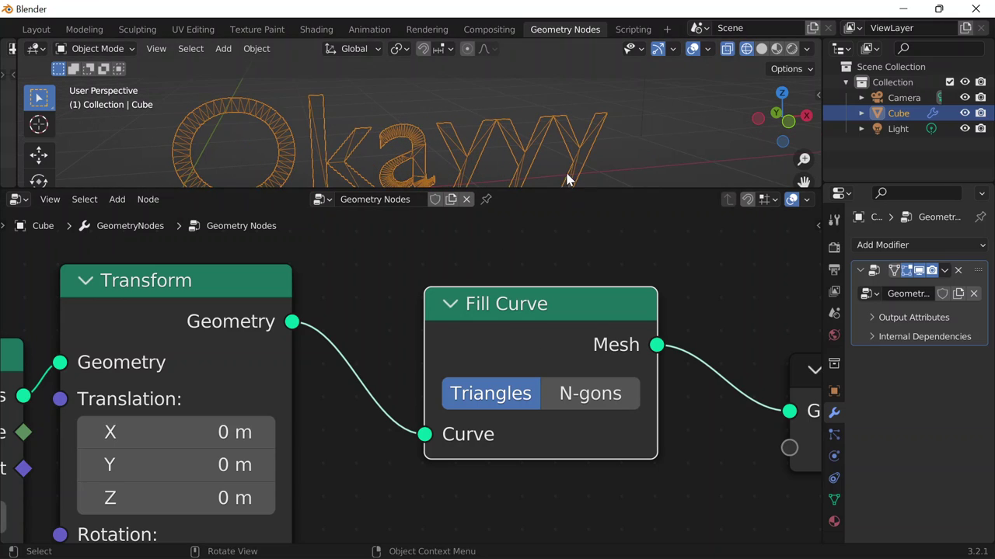
- Set the Fill Curve node to N-gons and return the viewport to solid shading
{"action": "left_click", "coordinate": [590, 393]}
{"action": "scroll", "coordinate": [407, 121], "scroll_direction": "down", "scroll_amount": 1}
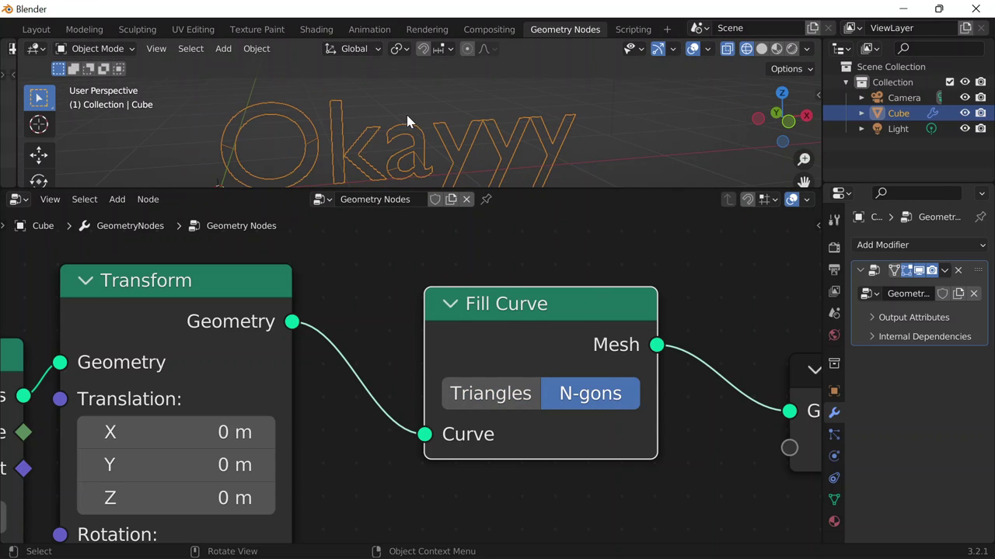
{"action": "left_click", "coordinate": [761, 49]}
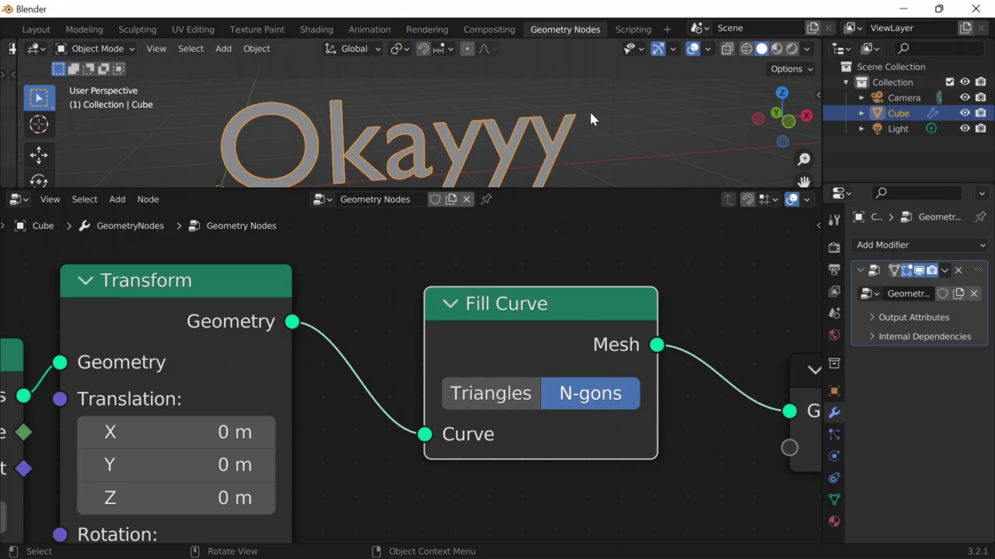
- Insert an Extrude Mesh node between Fill Curve and Group Output
{"action": "scroll", "coordinate": [591, 114], "scroll_direction": "down", "scroll_amount": 2}
{"action": "left_click_drag", "start_coordinate": [606, 329], "coordinate": [555, 306]}
{"action": "key", "text": "shift+a"}
{"action": "left_click", "coordinate": [515, 209]}
{"action": "type", "text": "extr"}
{"action": "key", "text": "Return"}
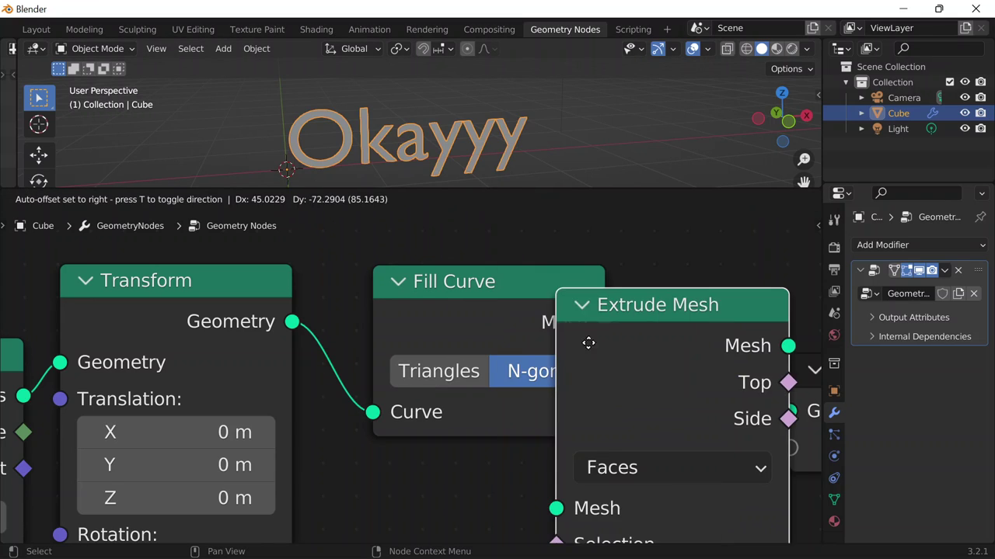
{"action": "left_click", "coordinate": [746, 362]}
- Set the Extrude Mesh node's Offset Scale to 0.1
{"action": "middle_click_drag", "start_coordinate": [565, 108], "coordinate": [511, 124]}
{"action": "middle_click_drag", "start_coordinate": [660, 320], "coordinate": [374, 219]}
{"action": "middle_click_drag", "start_coordinate": [706, 422], "coordinate": [675, 326]}
{"action": "left_click", "coordinate": [536, 443]}
{"action": "type", "text": "0.1"}
{"action": "key", "text": "Return"}
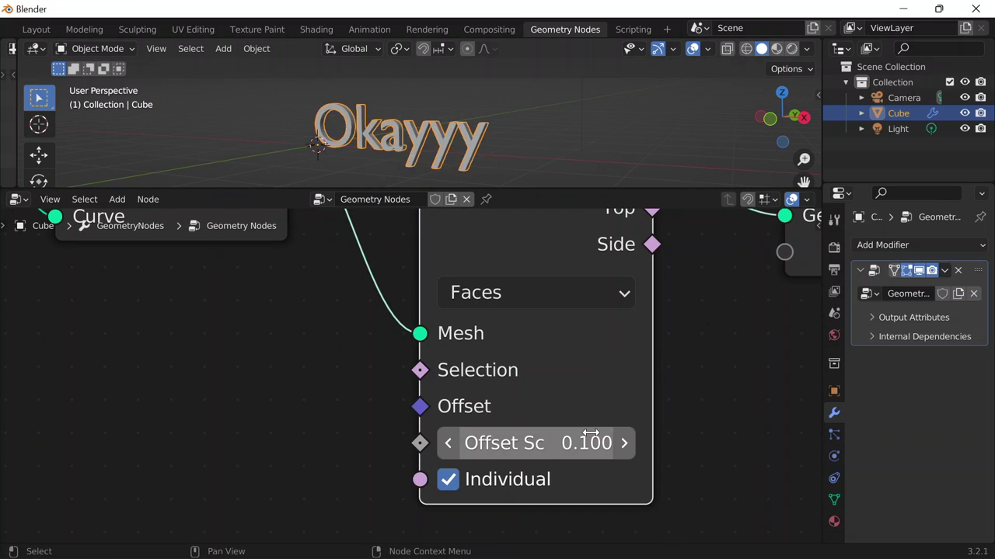
- Deselect the text object and examine the extruded letters from behind
{"action": "scroll", "coordinate": [383, 135], "scroll_direction": "up", "scroll_amount": 3}
{"action": "left_click", "coordinate": [628, 140]}
{"action": "middle_click_drag", "start_coordinate": [628, 140], "coordinate": [445, 143]}
{"action": "scroll", "coordinate": [465, 136], "scroll_direction": "up", "scroll_amount": 5}
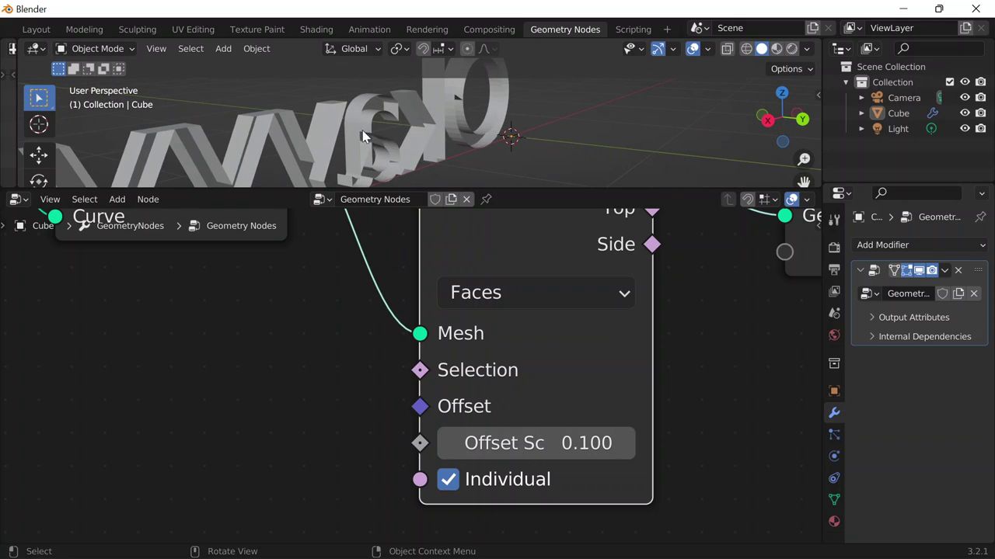
{"action": "scroll", "coordinate": [474, 142], "scroll_direction": "down", "scroll_amount": 5}
{"action": "scroll", "coordinate": [446, 143], "scroll_direction": "up", "scroll_amount": 2}
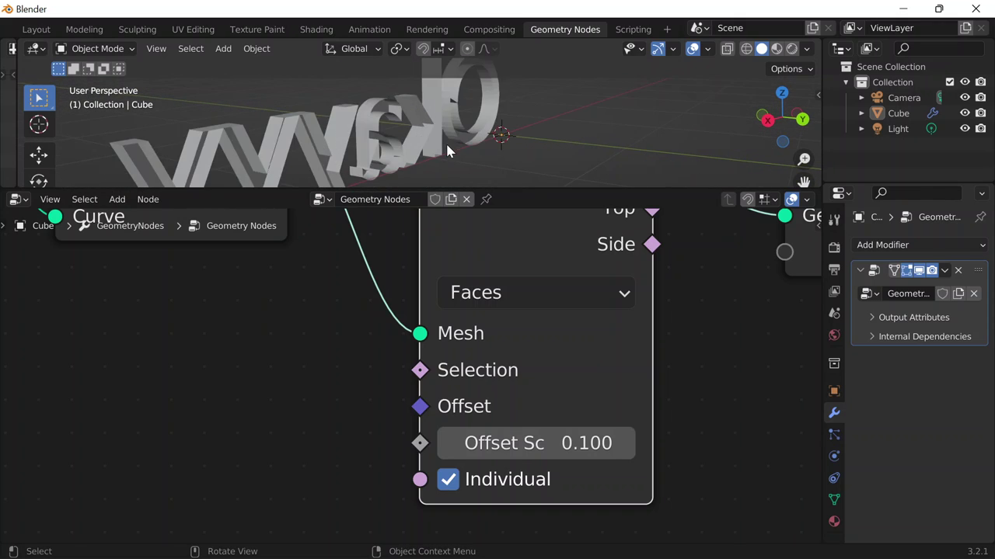
{"action": "scroll", "coordinate": [448, 140], "scroll_direction": "down", "scroll_amount": 2}
- Insert a Join Geometry node between Extrude Mesh and Group Output
{"action": "scroll", "coordinate": [651, 305], "scroll_direction": "down", "scroll_amount": 4}
{"action": "middle_click_drag", "start_coordinate": [656, 311], "coordinate": [603, 342]}
{"action": "key", "text": "shift+a"}
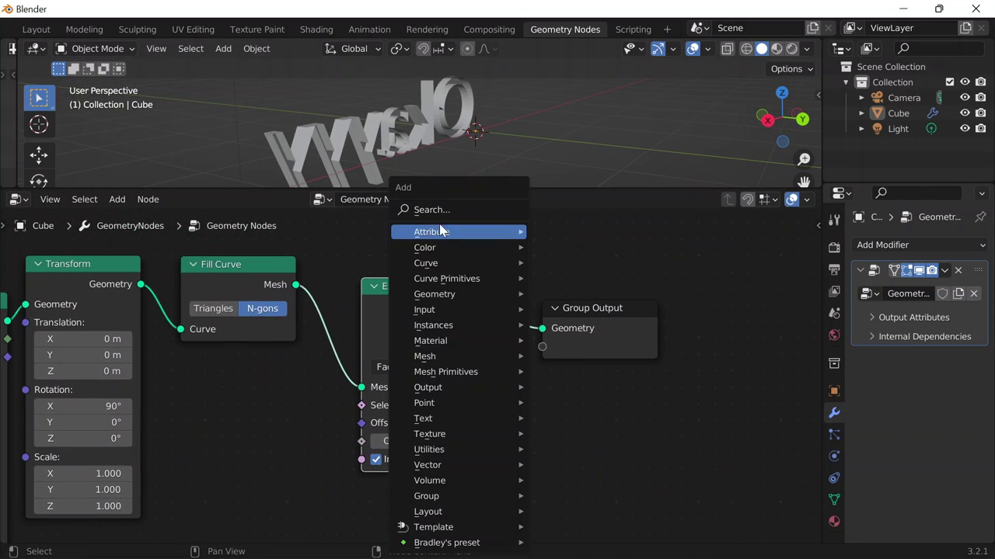
{"action": "left_click", "coordinate": [441, 209]}
{"action": "type", "text": "join ge"}
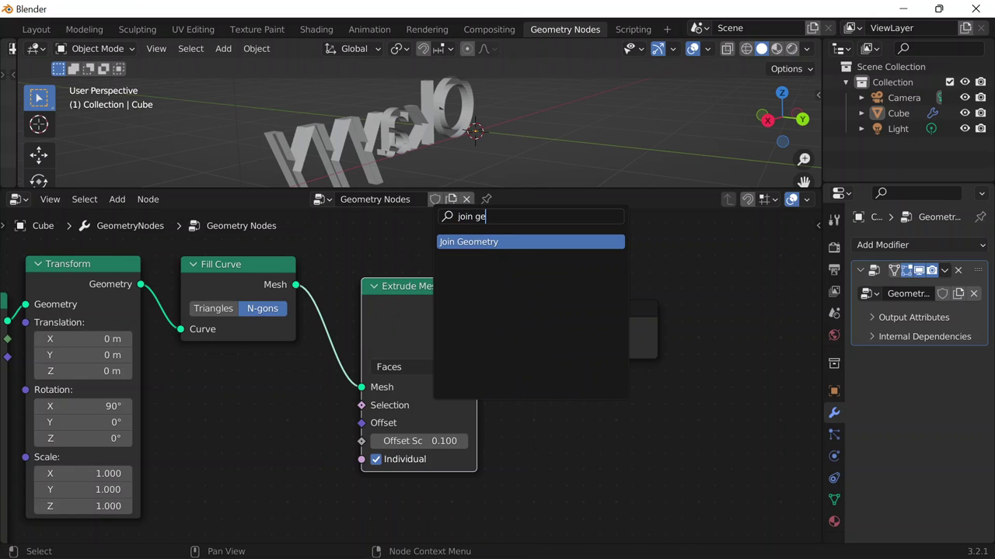
{"action": "key", "text": "Return"}
{"action": "left_click", "coordinate": [519, 286]}
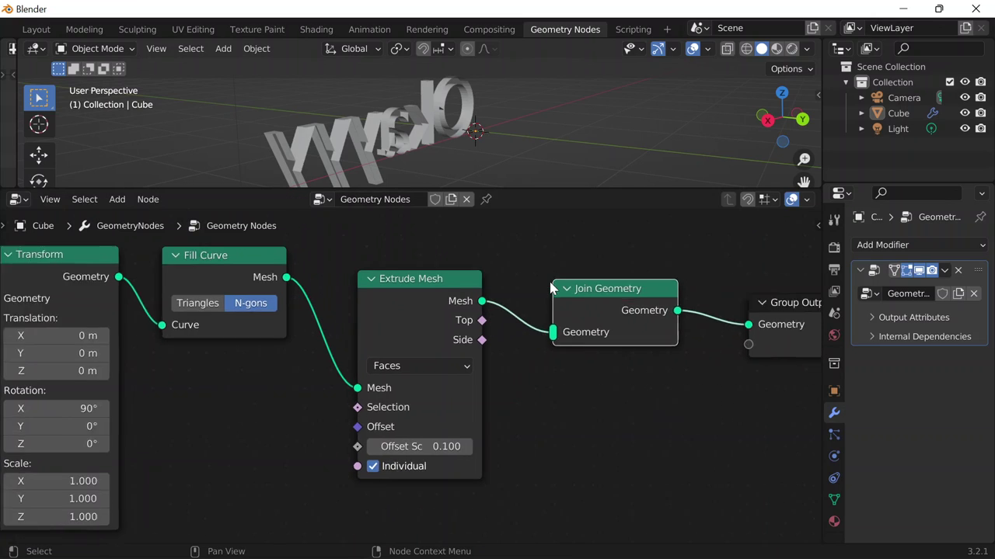
- Collapse the Extrude Mesh node, connect Fill Curve's Mesh output to Join Geometry as well, and view the text from the front
{"action": "scroll", "coordinate": [494, 262], "scroll_direction": "up", "scroll_amount": 3}
{"action": "left_click", "coordinate": [355, 244]}
{"action": "left_click_drag", "start_coordinate": [372, 254], "coordinate": [375, 267]}
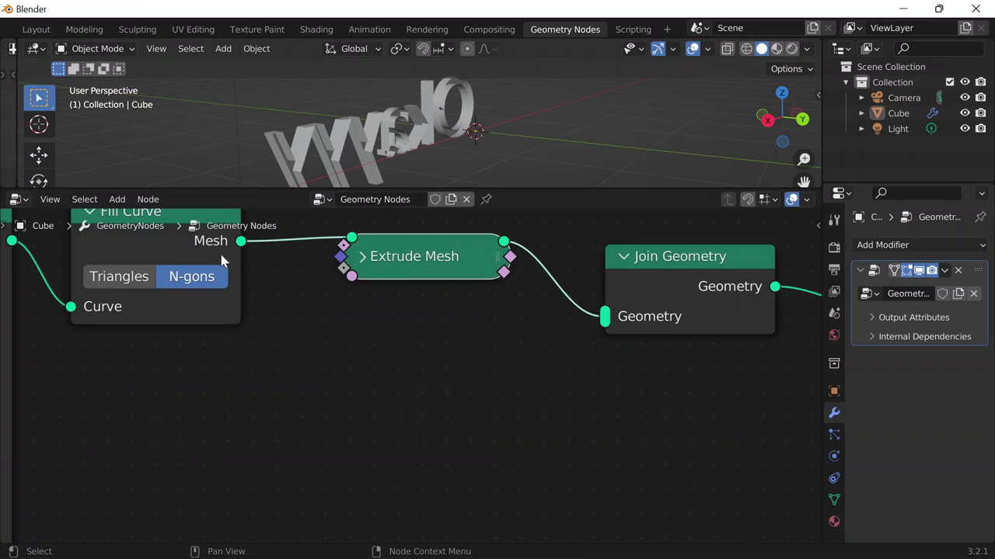
{"action": "left_click_drag", "start_coordinate": [239, 241], "coordinate": [599, 327]}
{"action": "middle_click_drag", "start_coordinate": [493, 125], "coordinate": [518, 110]}
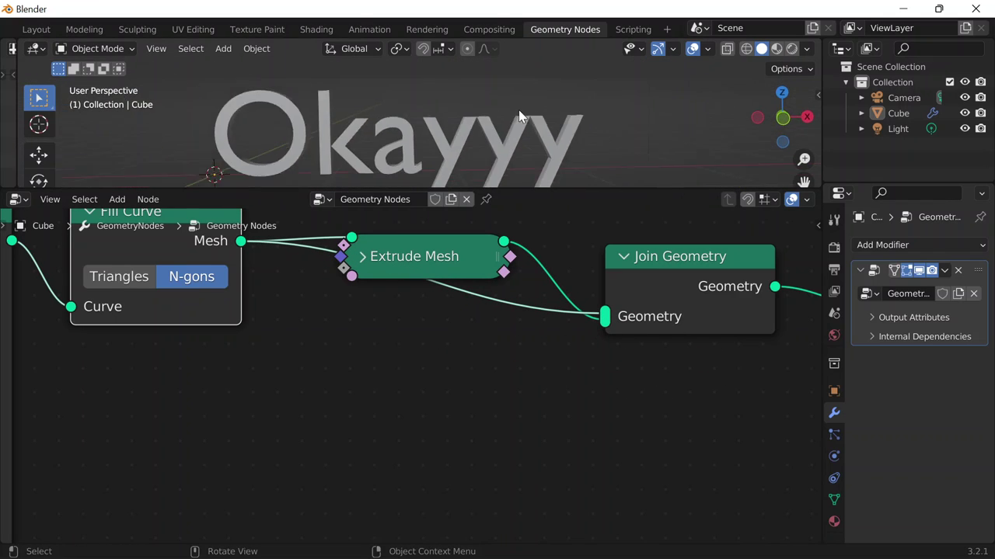
- Load the Arial Black font from the Windows fonts folder into the String to Curves node
{"action": "middle_click_drag", "start_coordinate": [380, 331], "coordinate": [684, 366], "text": "shift"}
{"action": "scroll", "coordinate": [679, 364], "scroll_direction": "down", "scroll_amount": 5}
{"action": "middle_click_drag", "start_coordinate": [233, 250], "coordinate": [360, 175], "text": "shift"}
{"action": "scroll", "coordinate": [385, 303], "scroll_direction": "up", "scroll_amount": 9}
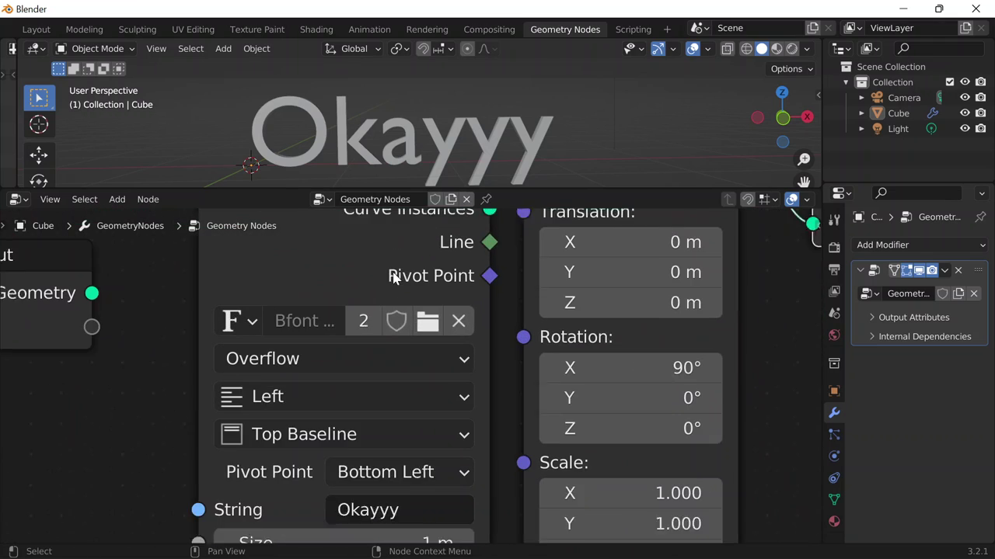
{"action": "left_click", "coordinate": [430, 311]}
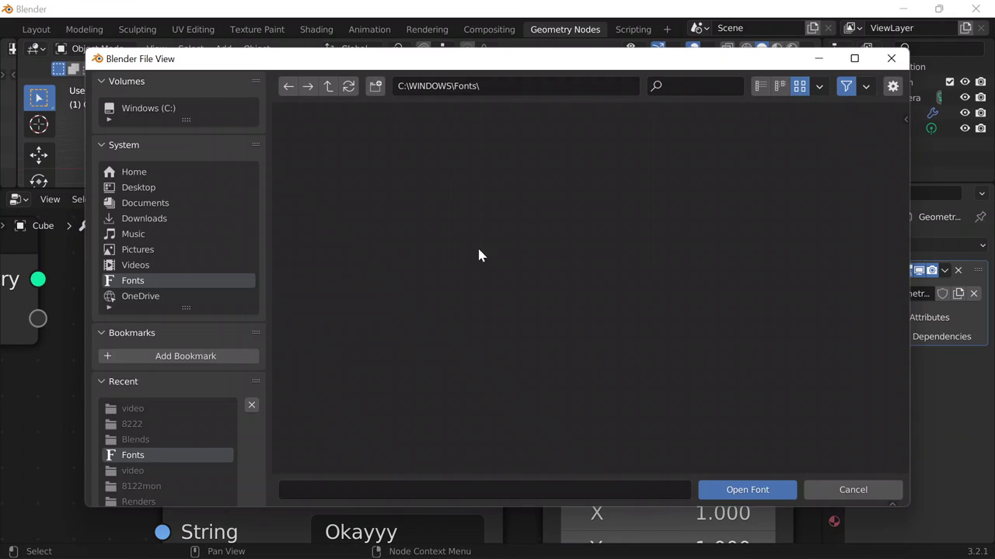
{"action": "double_click", "coordinate": [331, 148]}
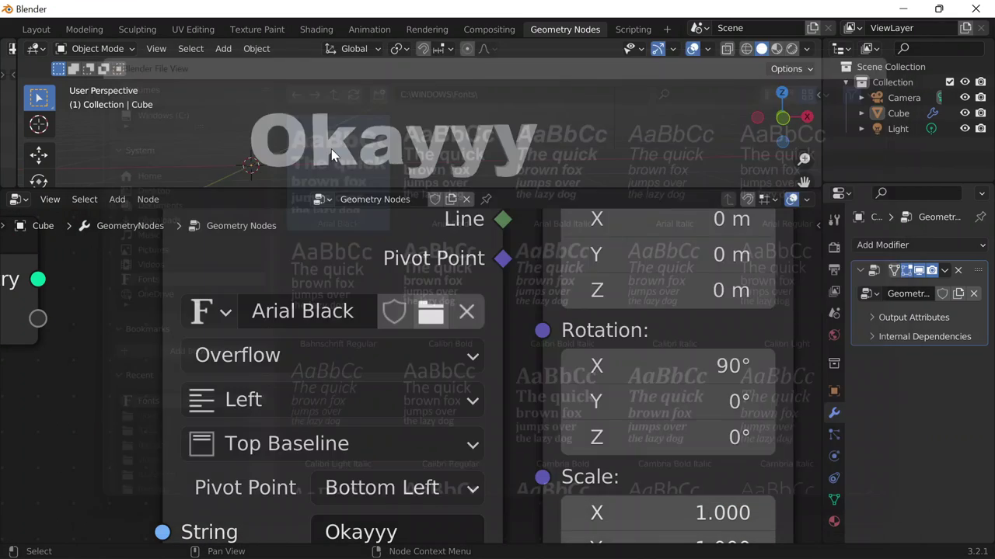
- Try other Line Spacing and Max Width values on the String to Curves node and undo both changes
{"action": "scroll", "coordinate": [208, 359], "scroll_direction": "down", "scroll_amount": 9}
{"action": "middle_click_drag", "start_coordinate": [533, 335], "coordinate": [232, 365]}
{"action": "scroll", "coordinate": [232, 366], "scroll_direction": "down", "scroll_amount": 1}
{"action": "scroll", "coordinate": [525, 144], "scroll_direction": "down", "scroll_amount": 2}
{"action": "middle_click_drag", "start_coordinate": [393, 395], "coordinate": [618, 246], "text": "shift"}
{"action": "scroll", "coordinate": [310, 389], "scroll_direction": "up", "scroll_amount": 2}
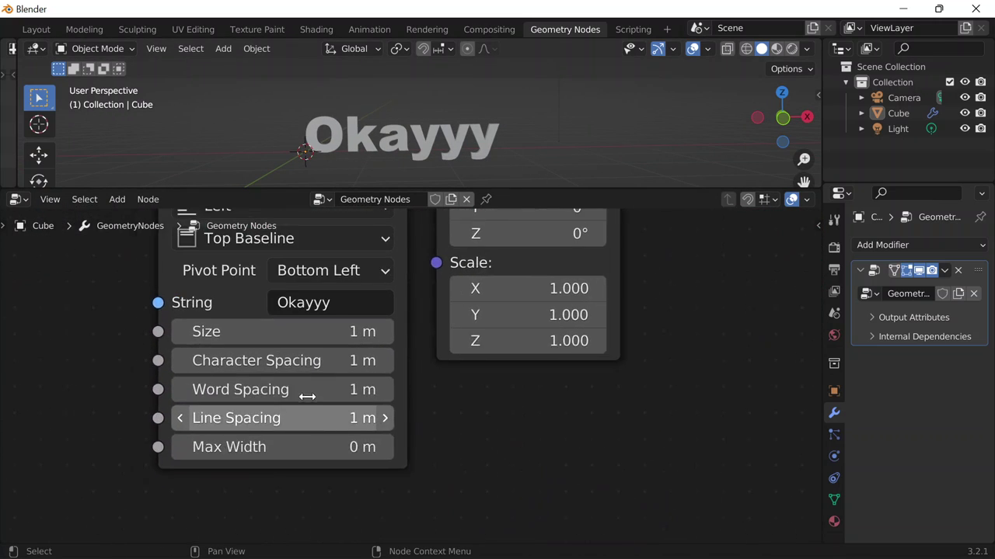
{"action": "left_click_drag", "start_coordinate": [274, 418], "coordinate": [317, 420]}
{"action": "key", "text": "ctrl+z"}
{"action": "left_click_drag", "start_coordinate": [225, 453], "coordinate": [261, 453]}
{"action": "key", "text": "ctrl+z"}
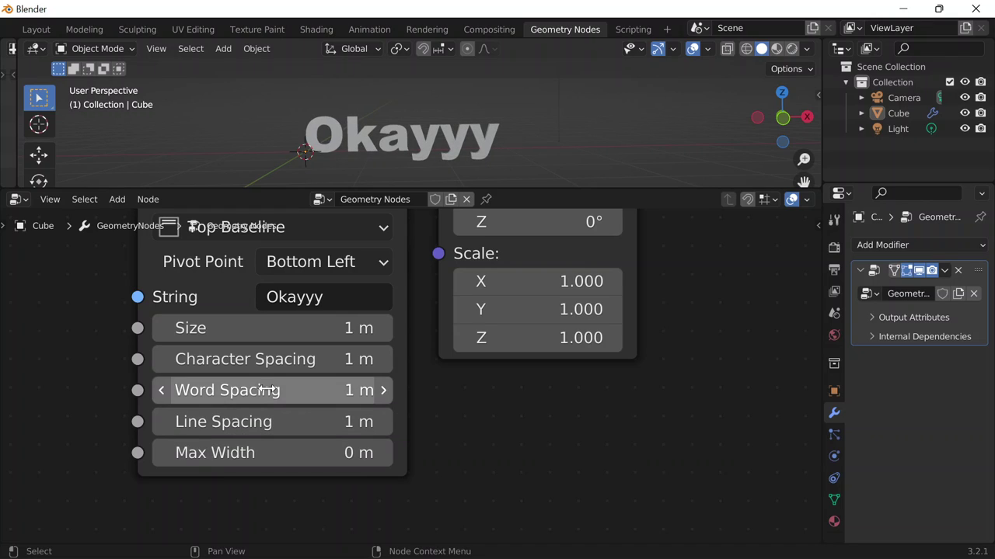
- Try Character Spacing values of 1.15 m and 1.12 m on the String to Curves node
{"action": "left_click", "coordinate": [264, 359]}
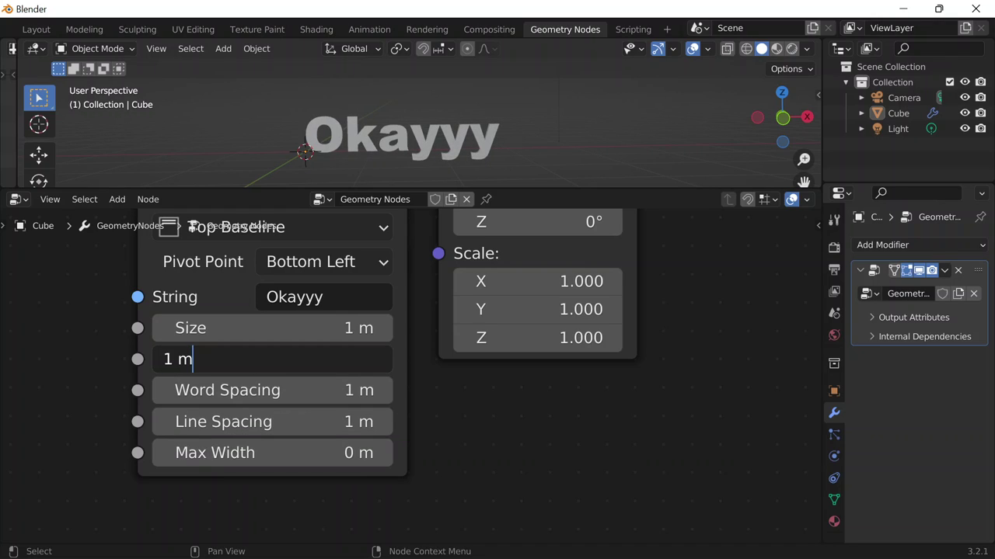
{"action": "type", "text": "1.15"}
{"action": "key", "text": "Return"}
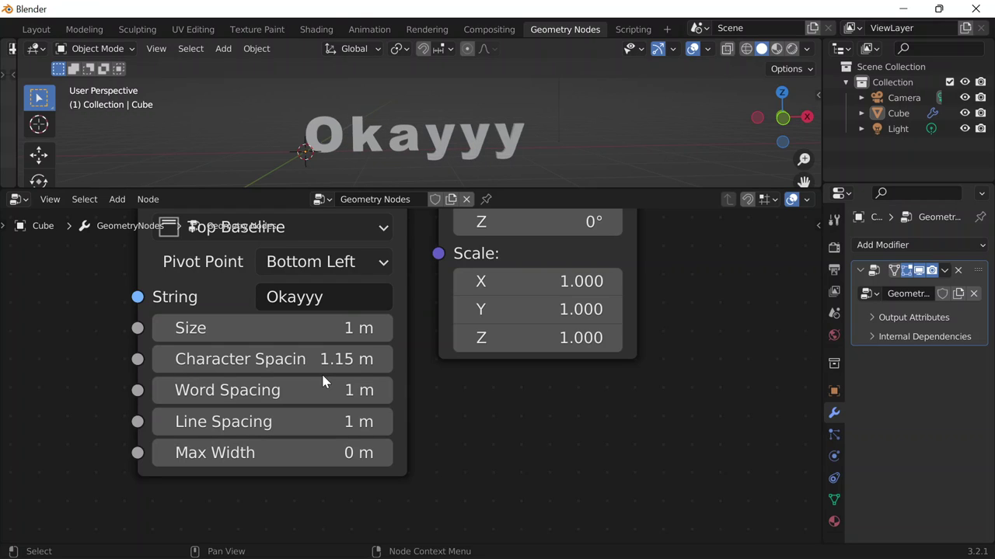
{"action": "scroll", "coordinate": [632, 310], "scroll_direction": "down", "scroll_amount": 1}
{"action": "left_click", "coordinate": [264, 363]}
{"action": "type", "text": "1"}
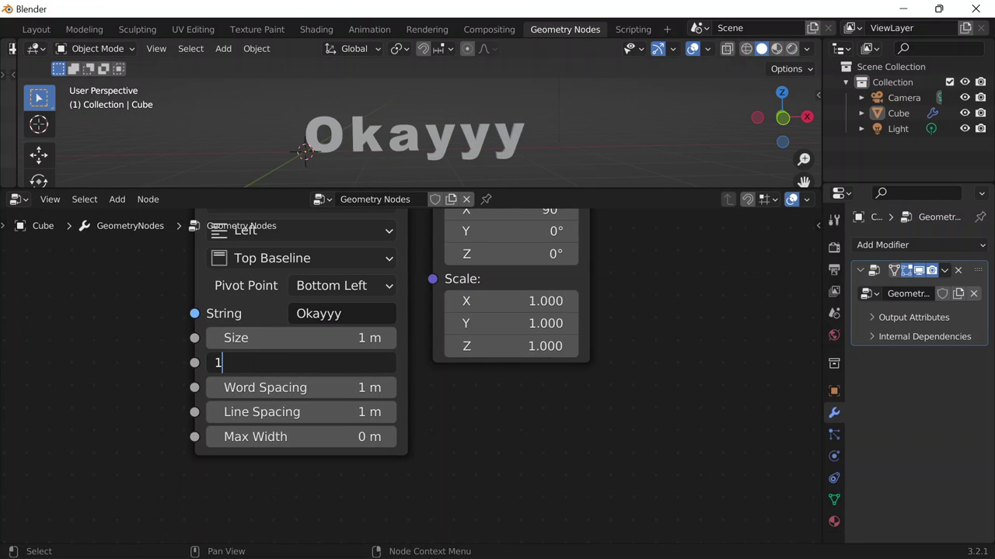
{"action": "type", "text": ".12"}
{"action": "key", "text": "Return"}
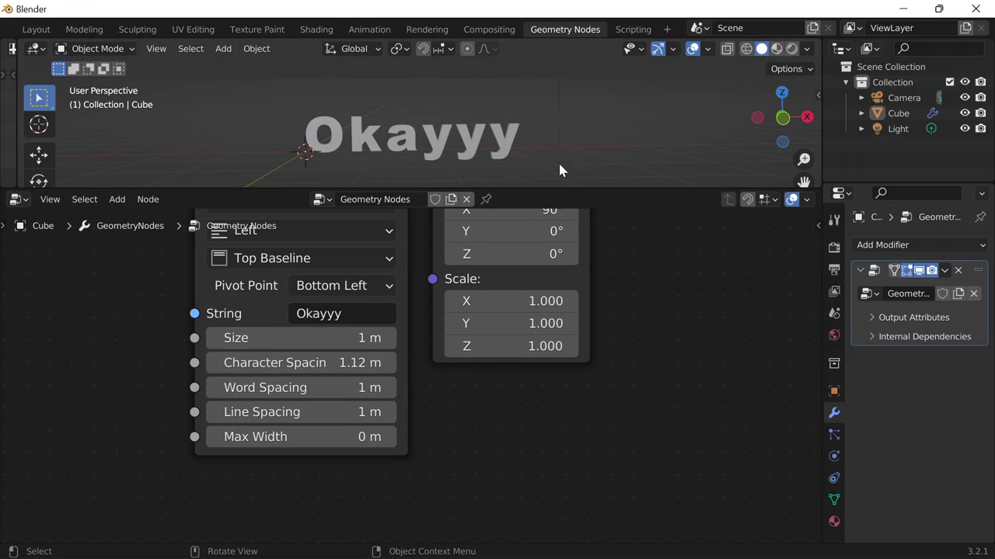
- Set the String to Curves node's Character Spacing to 1.1 m
{"action": "left_click", "coordinate": [339, 359]}
{"action": "type", "text": "1"}
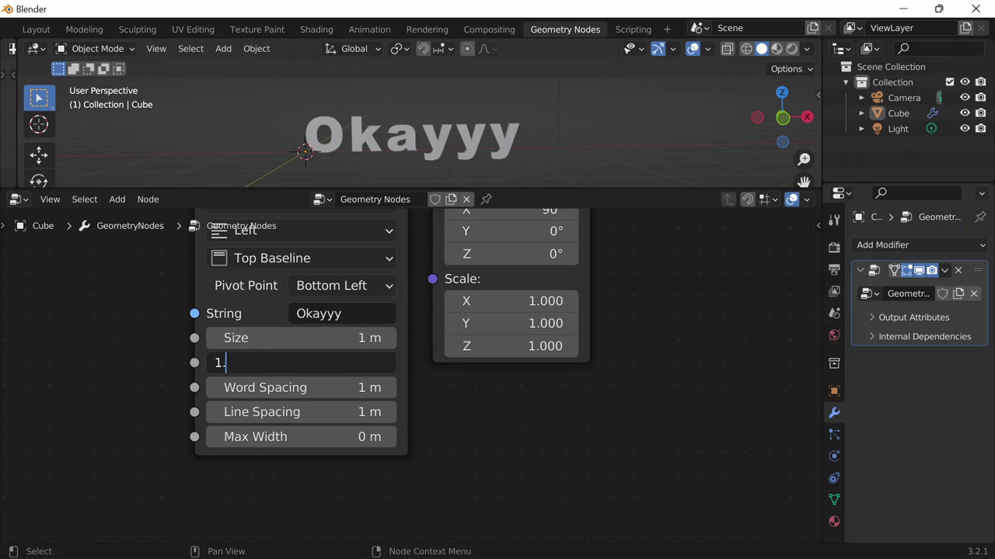
{"action": "type", "text": ".1"}
{"action": "key", "text": "Return"}
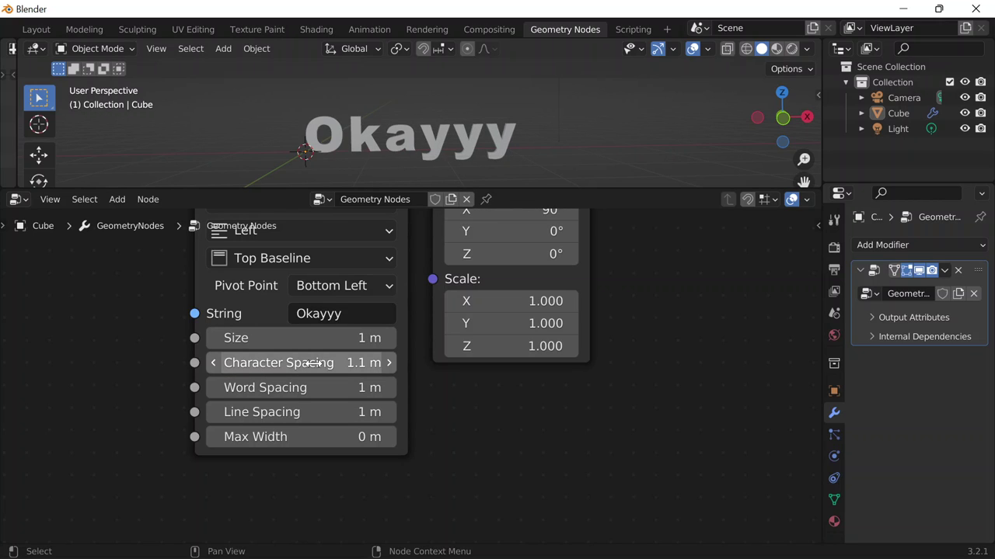
- Select the text object and set its material's Base Color to magenta
{"action": "scroll", "coordinate": [546, 78], "scroll_direction": "down", "scroll_amount": 3}
{"action": "scroll", "coordinate": [710, 324], "scroll_direction": "down", "scroll_amount": 2}
{"action": "scroll", "coordinate": [435, 415], "scroll_direction": "down", "scroll_amount": 3}
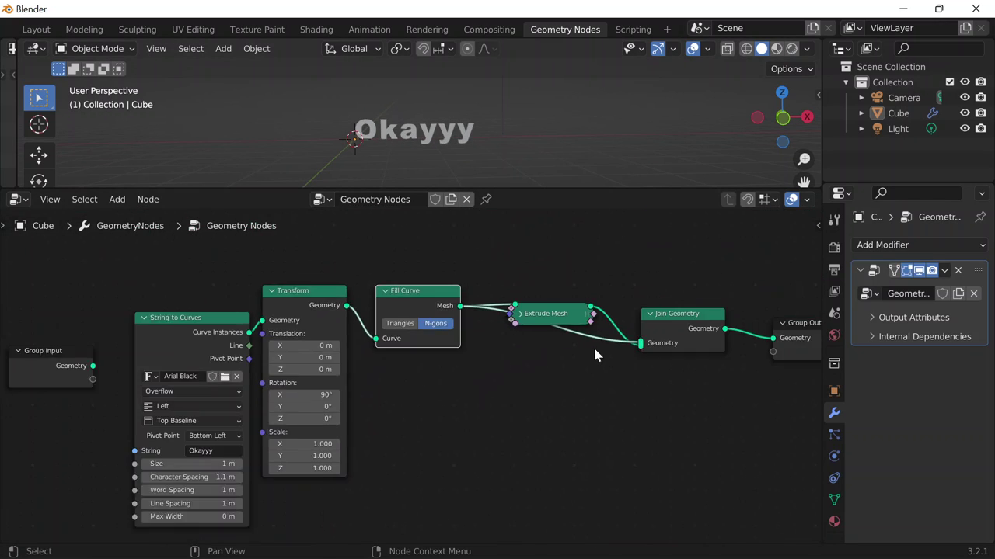
{"action": "scroll", "coordinate": [596, 347], "scroll_direction": "down", "scroll_amount": 3}
{"action": "middle_click_drag", "start_coordinate": [655, 287], "coordinate": [420, 283], "text": "shift"}
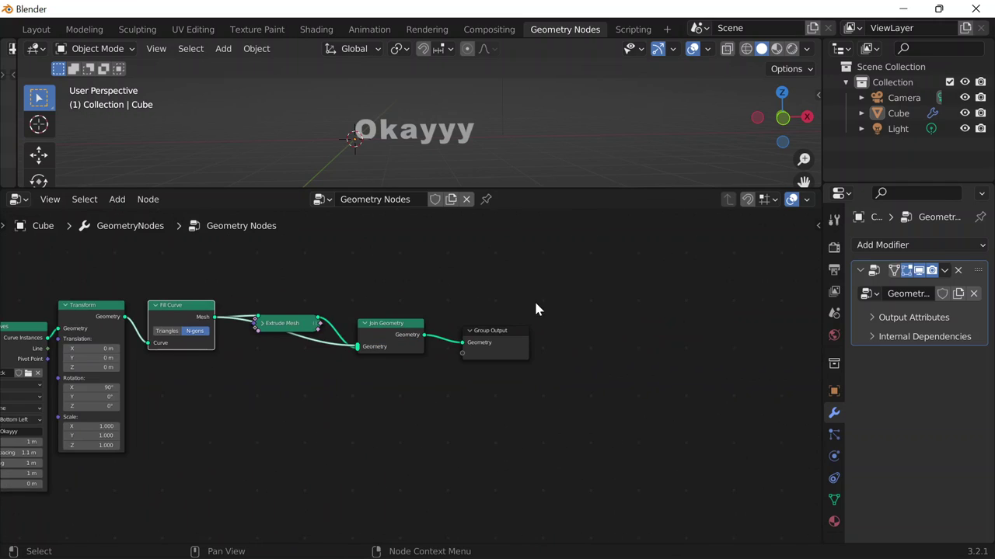
{"action": "scroll", "coordinate": [534, 309], "scroll_direction": "up", "scroll_amount": 3}
{"action": "left_click", "coordinate": [836, 526]}
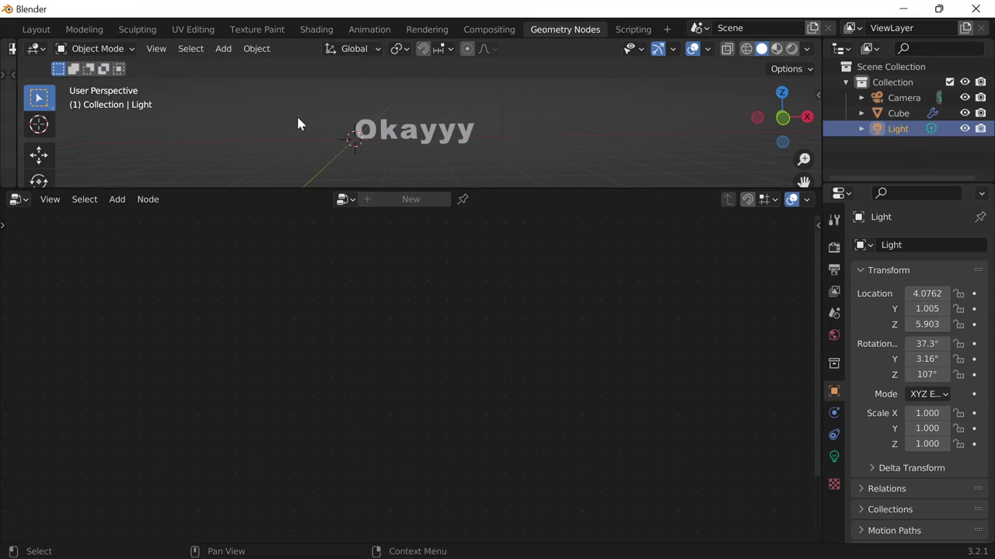
{"action": "left_click", "coordinate": [437, 146]}
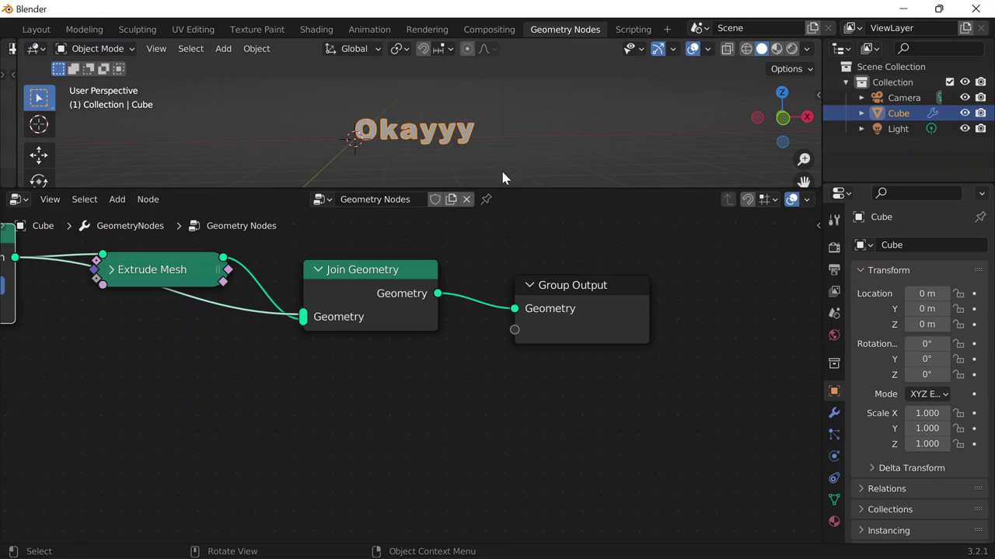
{"action": "left_click", "coordinate": [834, 521]}
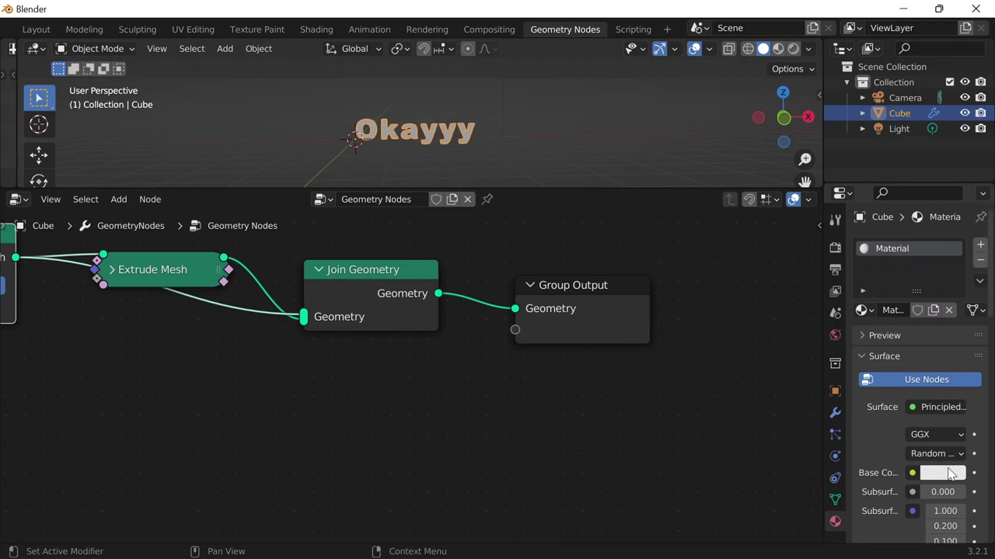
{"action": "left_click", "coordinate": [947, 471]}
{"action": "left_click_drag", "start_coordinate": [913, 323], "coordinate": [926, 350]}
{"action": "left_click", "coordinate": [584, 243]}
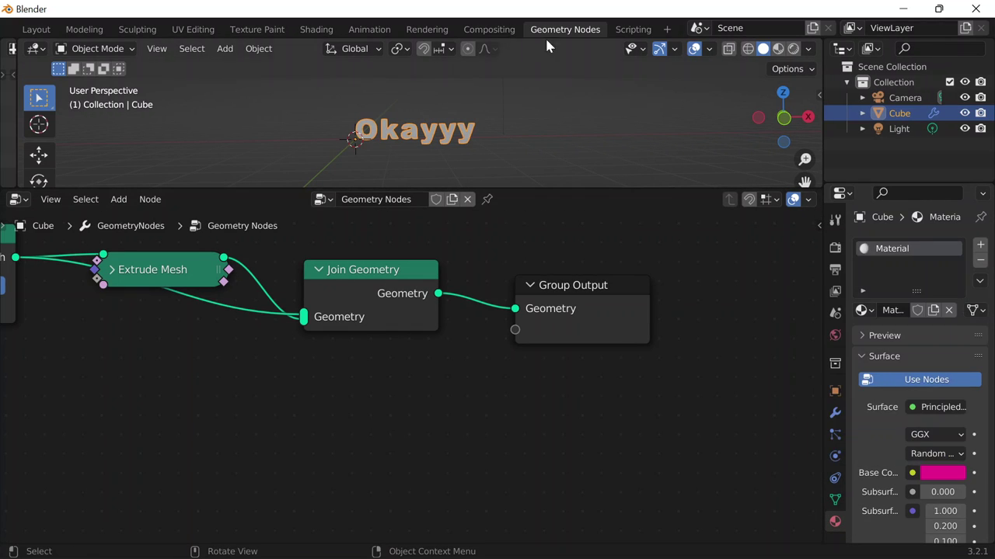
- Connect Group Input's Geometry directly to Group Output and show the original cube in material preview shading
{"action": "scroll", "coordinate": [479, 117], "scroll_direction": "up", "scroll_amount": 6}
{"action": "scroll", "coordinate": [297, 360], "scroll_direction": "down", "scroll_amount": 12}
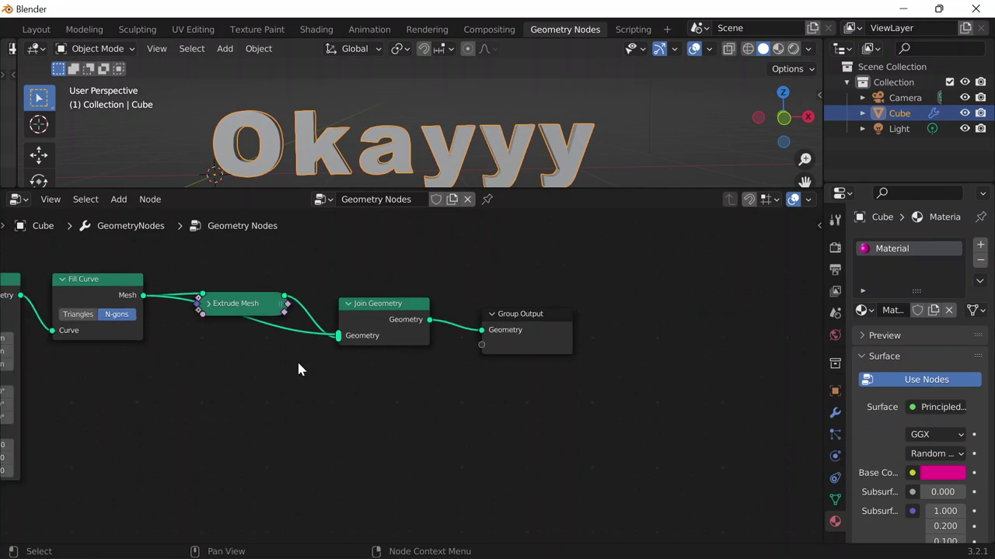
{"action": "middle_click_drag", "start_coordinate": [293, 402], "coordinate": [629, 375]}
{"action": "scroll", "coordinate": [340, 341], "scroll_direction": "up", "scroll_amount": 2}
{"action": "left_click_drag", "start_coordinate": [317, 334], "coordinate": [595, 264]}
{"action": "left_click", "coordinate": [304, 276]}
{"action": "middle_click_drag", "start_coordinate": [567, 263], "coordinate": [301, 296]}
{"action": "scroll", "coordinate": [262, 269], "scroll_direction": "down", "scroll_amount": 4}
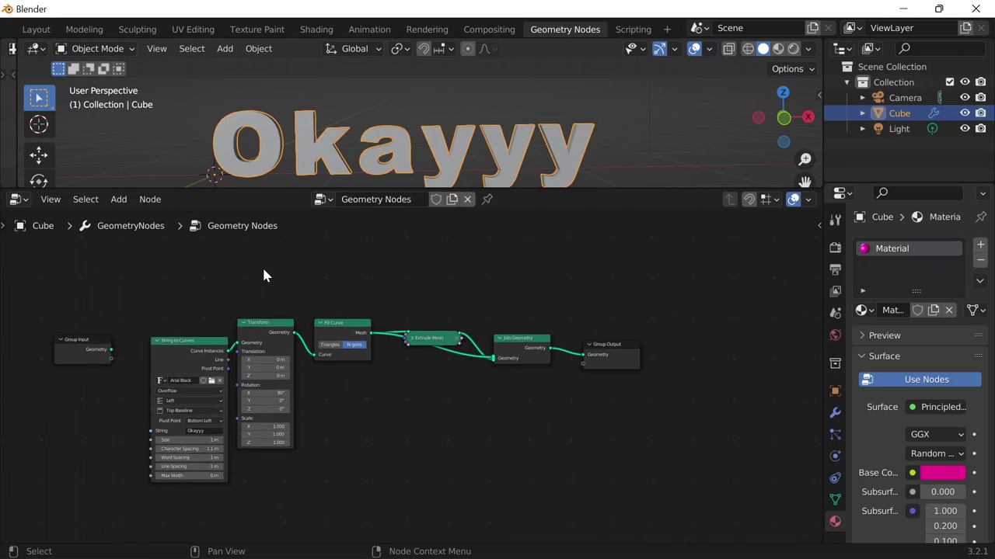
{"action": "left_click_drag", "start_coordinate": [172, 359], "coordinate": [549, 360]}
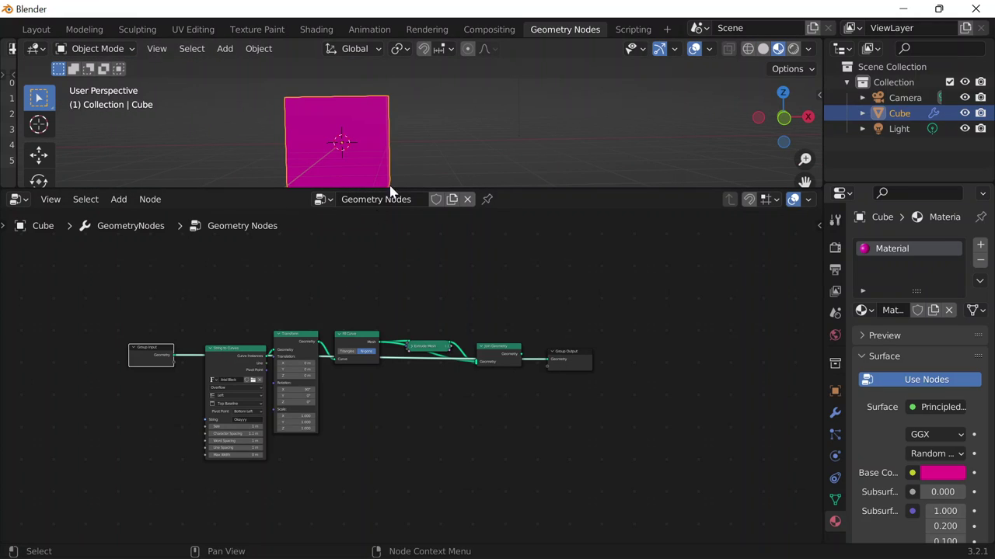
- Restore the link from Join Geometry to Group Output so the node tree outputs the text again
{"action": "left_click_drag", "start_coordinate": [150, 354], "coordinate": [354, 267]}
{"action": "scroll", "coordinate": [519, 365], "scroll_direction": "up", "scroll_amount": 2}
{"action": "mouse_move", "coordinate": [596, 353]}
{"action": "left_mouse_down"}
{"action": "mouse_move", "coordinate": [604, 333]}
{"action": "mouse_move", "coordinate": [600, 358]}
{"action": "left_mouse_up"}
{"action": "left_click_drag", "start_coordinate": [342, 237], "coordinate": [14, 332]}
{"action": "scroll", "coordinate": [388, 373], "scroll_direction": "up", "scroll_amount": 4}
{"action": "scroll", "coordinate": [653, 295], "scroll_direction": "up", "scroll_amount": 3}
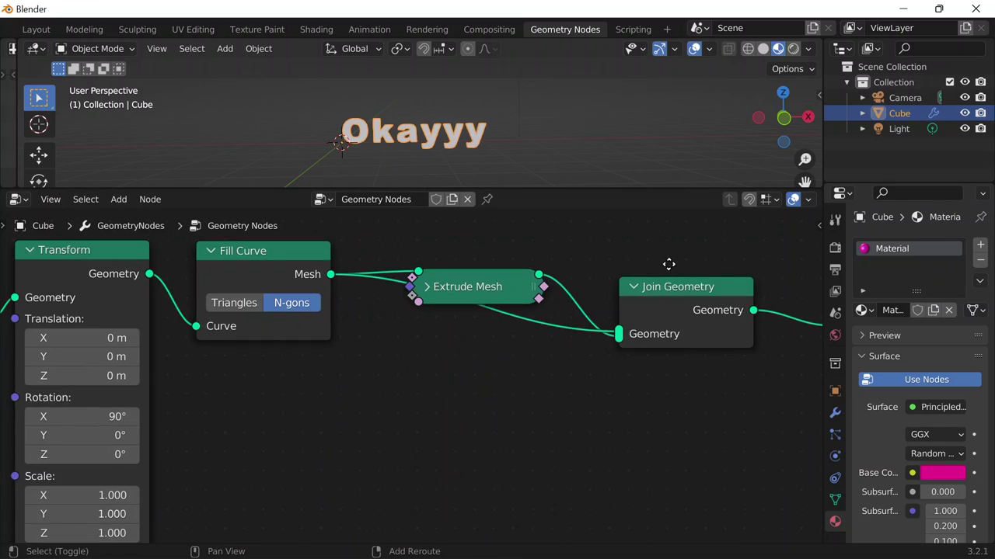
- Insert a Set Material node between Join Geometry and Group Output
{"action": "middle_click_drag", "start_coordinate": [668, 262], "coordinate": [373, 271]}
{"action": "key", "text": "shift+a"}
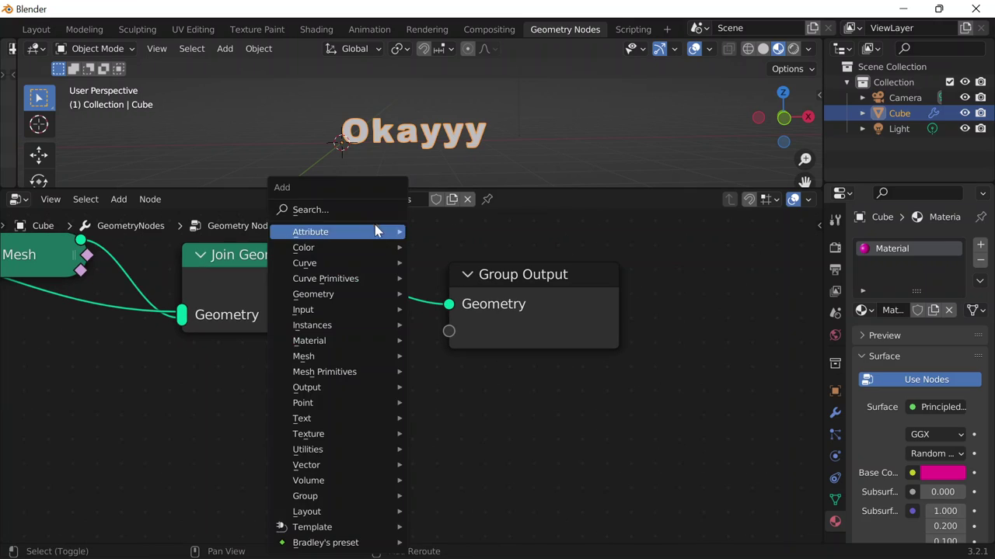
{"action": "left_click", "coordinate": [311, 210]}
{"action": "type", "text": "set ma"}
{"action": "key", "text": "Return"}
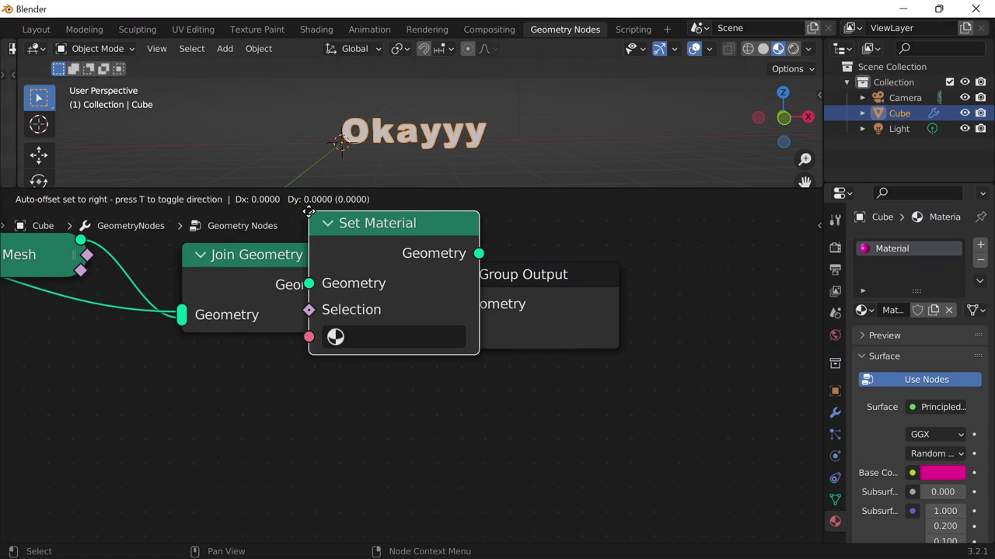
{"action": "left_click", "coordinate": [567, 398]}
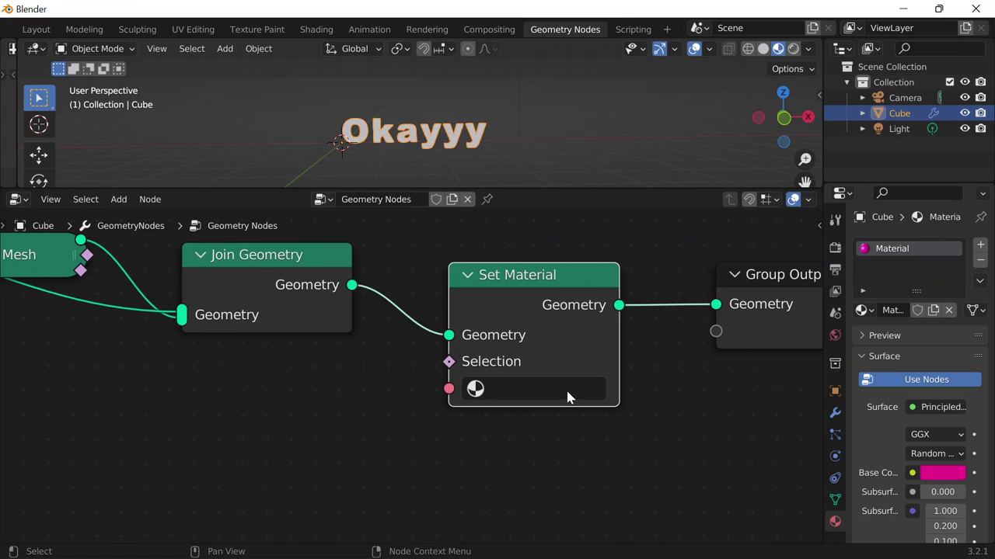
- Assign the existing material named Material in the Set Material node and deselect the text object
{"action": "left_click", "coordinate": [515, 389]}
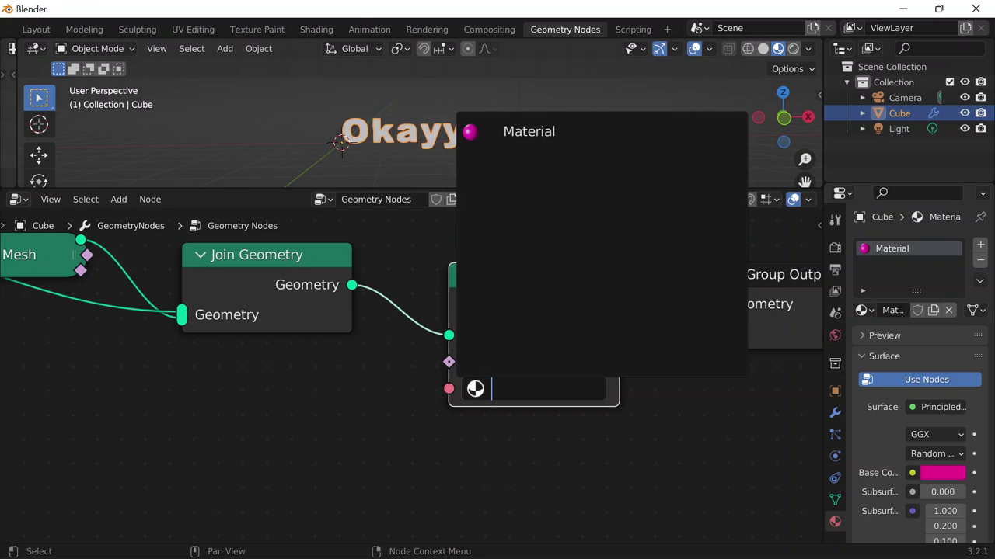
{"action": "left_click", "coordinate": [515, 133]}
{"action": "scroll", "coordinate": [417, 104], "scroll_direction": "up", "scroll_amount": 4}
{"action": "scroll", "coordinate": [484, 115], "scroll_direction": "down", "scroll_amount": 1}
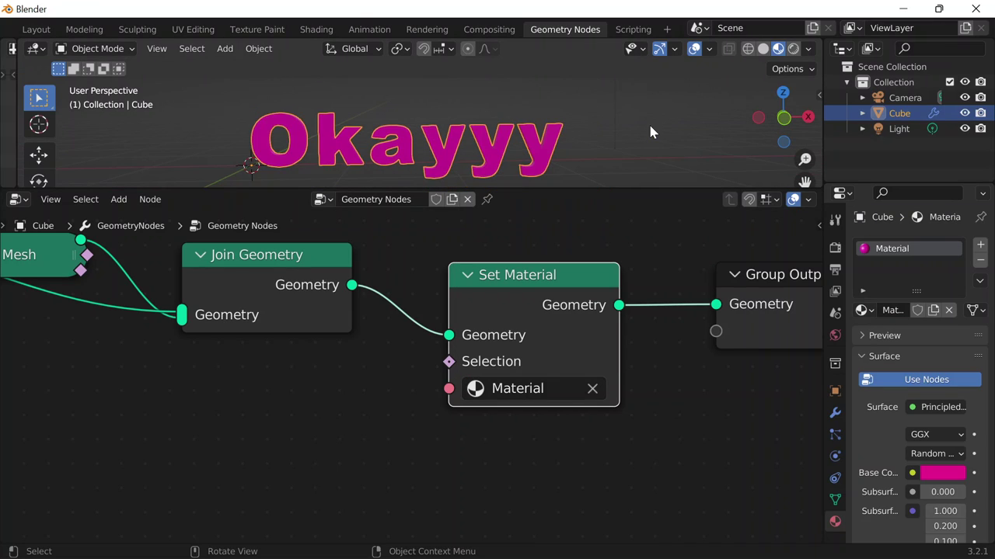
{"action": "left_click", "coordinate": [648, 124]}
{"action": "scroll", "coordinate": [517, 138], "scroll_direction": "down", "scroll_amount": 1}
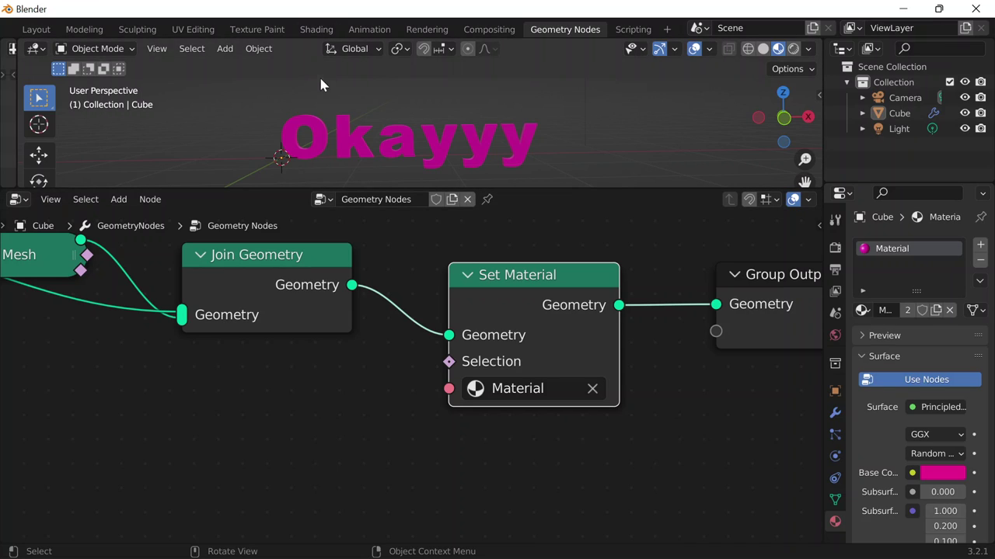
- Save the project to the Desktop folder as 8322.blend
{"action": "key", "text": "ctrl+s"}
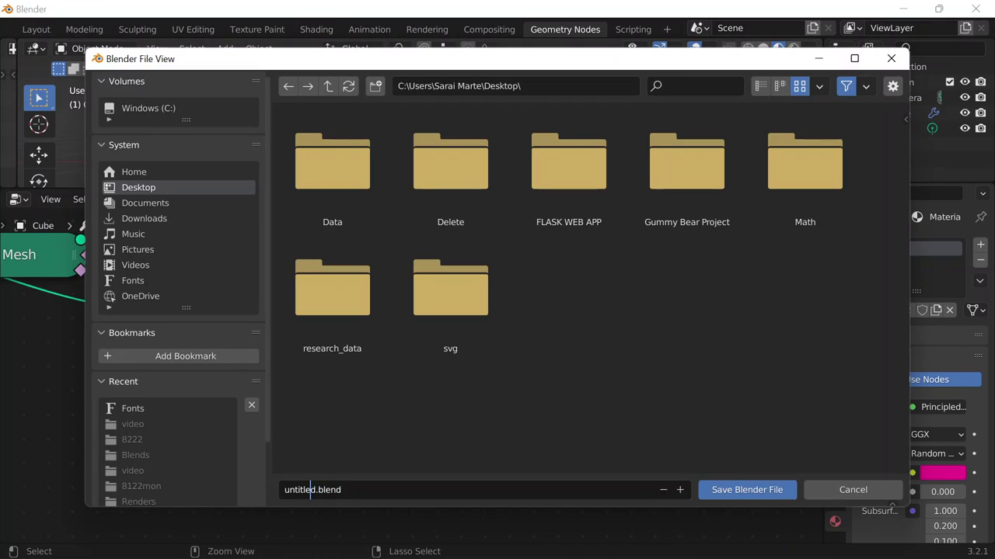
{"action": "type", "text": "8322"}
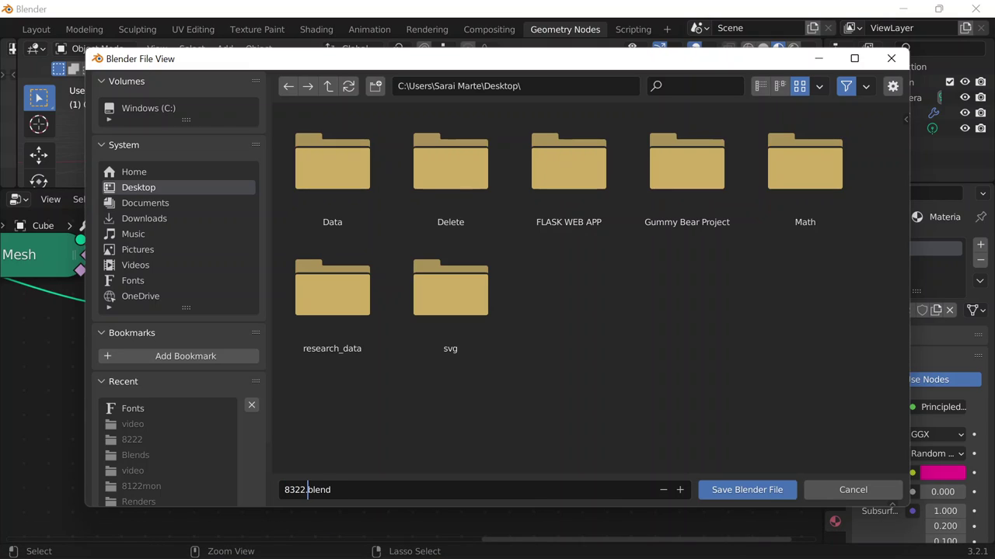
{"action": "key", "text": "Return"}
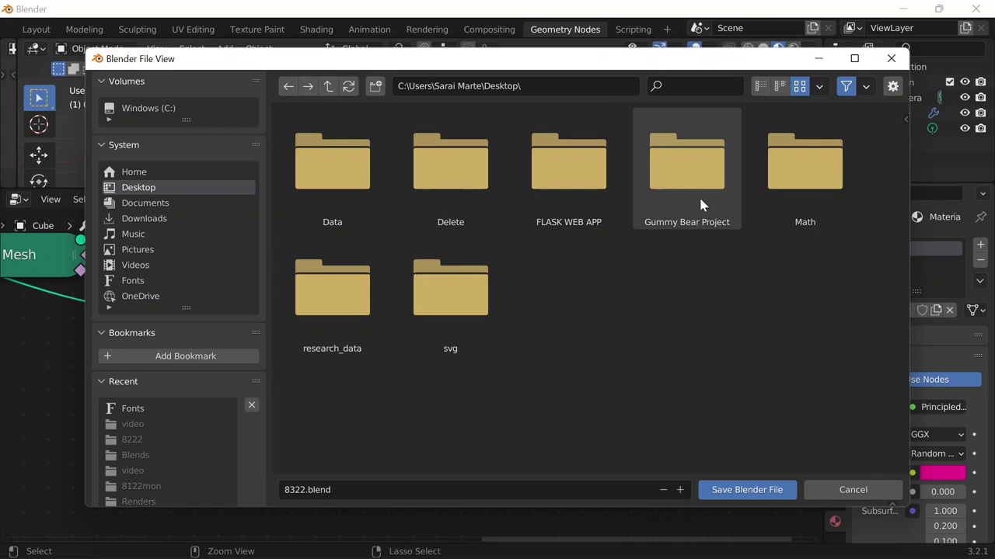
{"action": "left_click", "coordinate": [791, 490]}
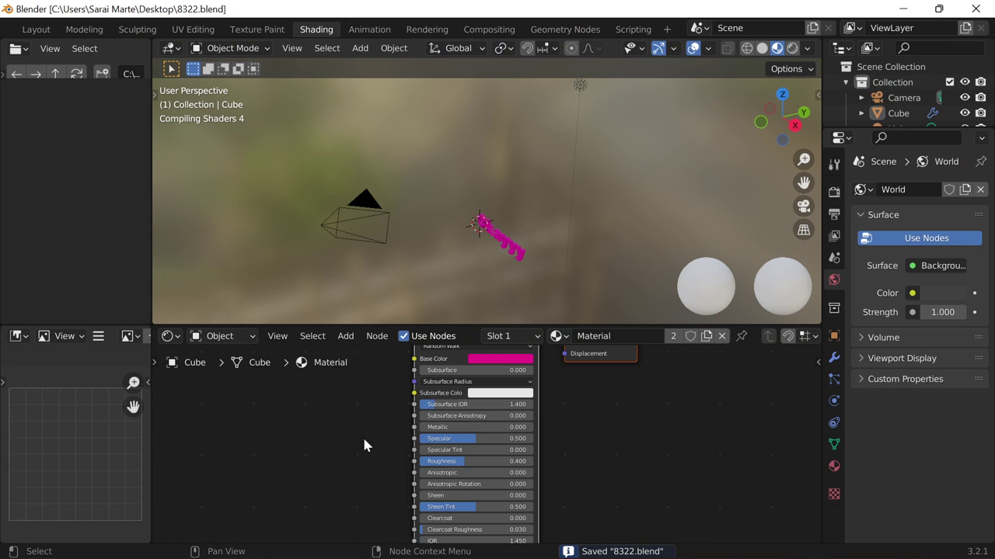
- Examine the material's Principled BSDF and Material Output nodes and the extruded text in the Shading workspace
{"action": "scroll", "coordinate": [548, 385], "scroll_direction": "down", "scroll_amount": 4}
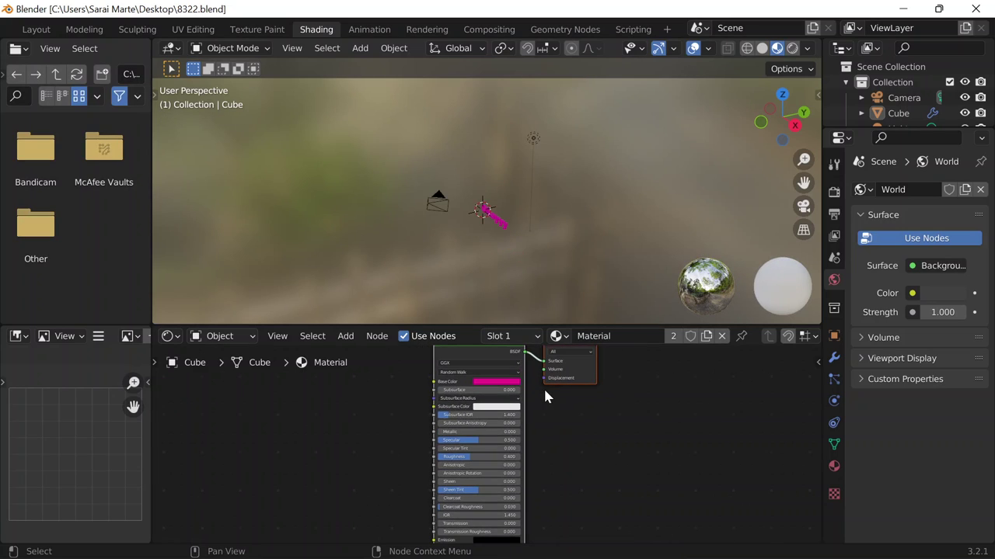
{"action": "middle_click_drag", "start_coordinate": [586, 387], "coordinate": [618, 490], "text": "shift"}
{"action": "scroll", "coordinate": [585, 440], "scroll_direction": "up", "scroll_amount": 8}
{"action": "scroll", "coordinate": [588, 438], "scroll_direction": "up", "scroll_amount": 6}
{"action": "middle_click_drag", "start_coordinate": [645, 417], "coordinate": [444, 342], "text": "shift"}
{"action": "scroll", "coordinate": [617, 183], "scroll_direction": "up", "scroll_amount": 1}
{"action": "scroll", "coordinate": [617, 183], "scroll_direction": "up", "scroll_amount": 8}
{"action": "middle_click_drag", "start_coordinate": [549, 257], "coordinate": [491, 98], "text": "shift"}
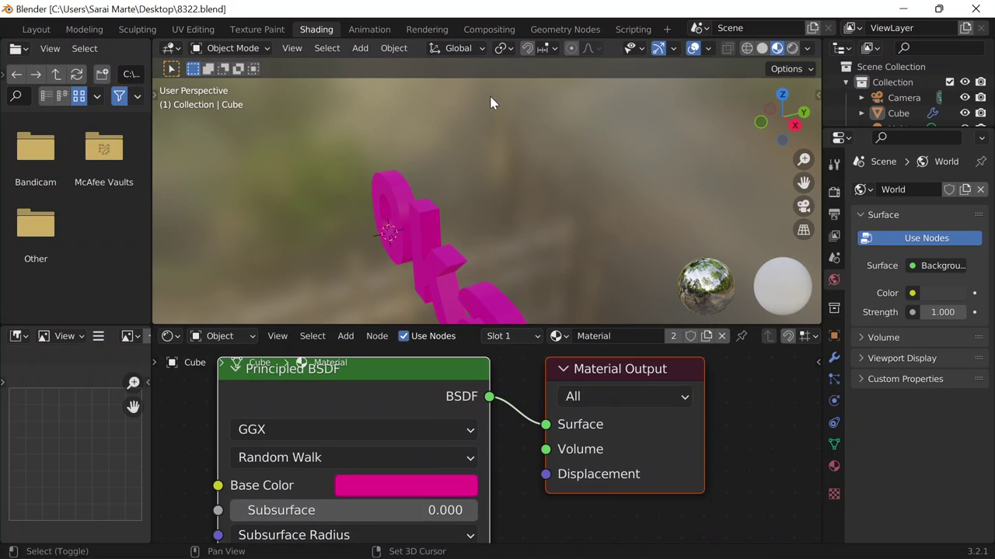
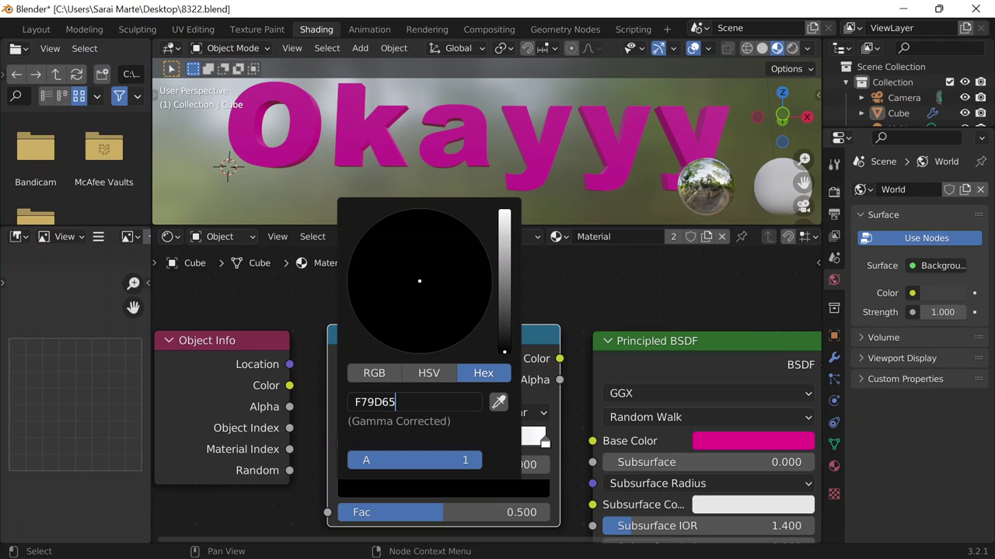
- Set the ColorRamp's first stop to hex F79D65 and copy F27059 from the Coolors palette in the browser
{"action": "key", "text": "Return"}
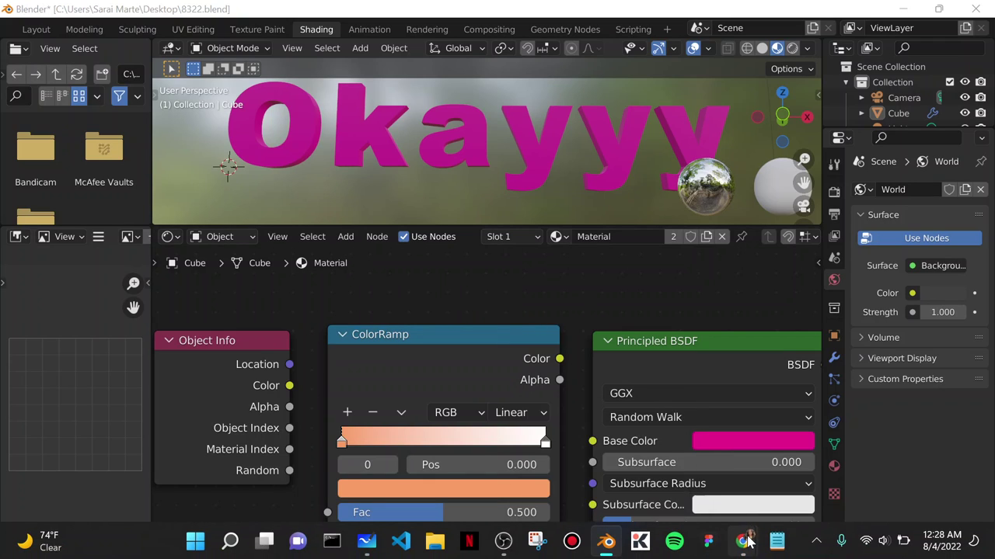
{"action": "mouse_move", "coordinate": [743, 549]}
{"action": "left_click", "coordinate": [827, 466]}
{"action": "left_click", "coordinate": [694, 376]}
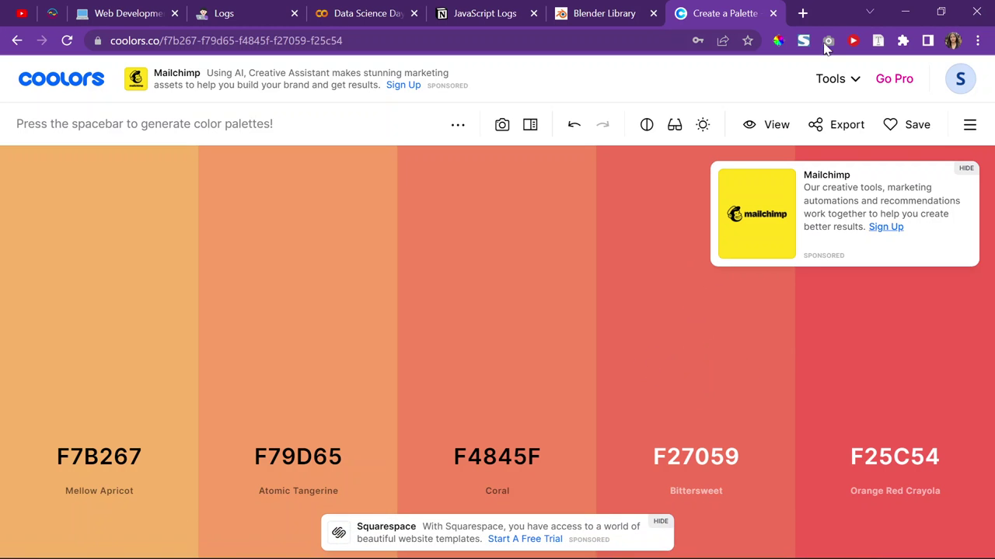
{"action": "left_click", "coordinate": [904, 12]}
- Back in Blender, set the ColorRamp's end stop to hex color F27059
{"action": "left_click", "coordinate": [545, 441]}
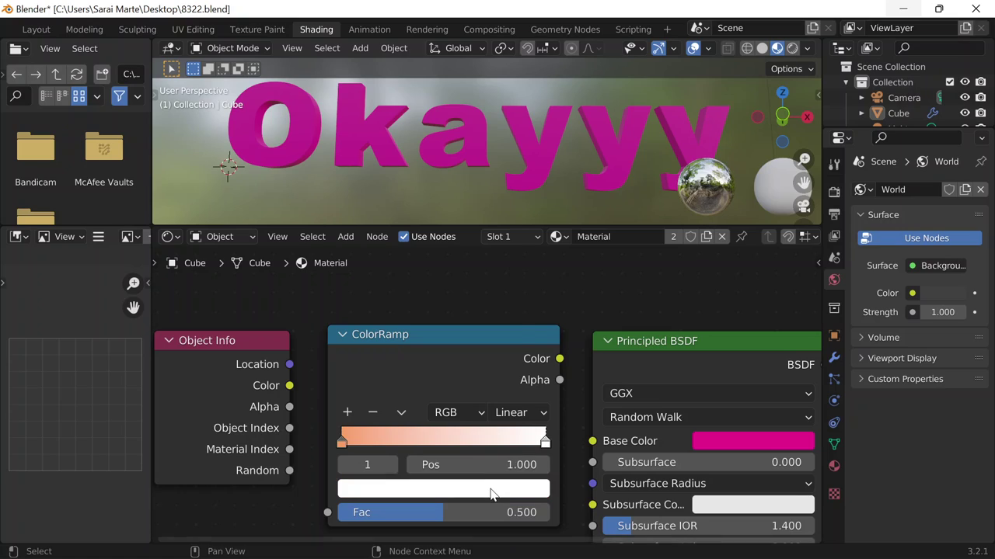
{"action": "left_click", "coordinate": [492, 489]}
{"action": "left_click", "coordinate": [467, 401]}
{"action": "key", "text": "ctrl+v"}
{"action": "key", "text": "Return"}
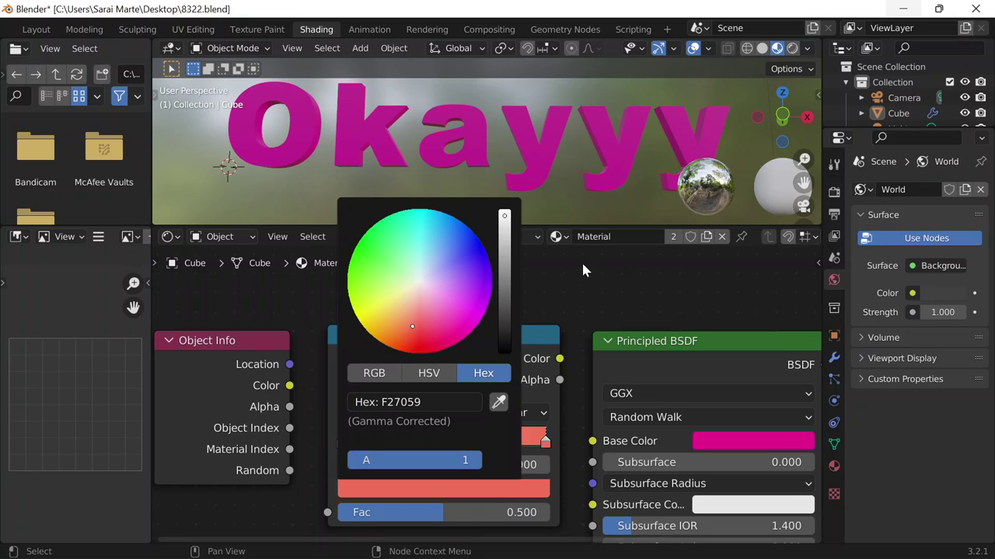
- Link the ColorRamp's Color to Base Color, then move its end stop to 0.521 with Constant interpolation
{"action": "middle_click_drag", "start_coordinate": [612, 299], "coordinate": [551, 291]}
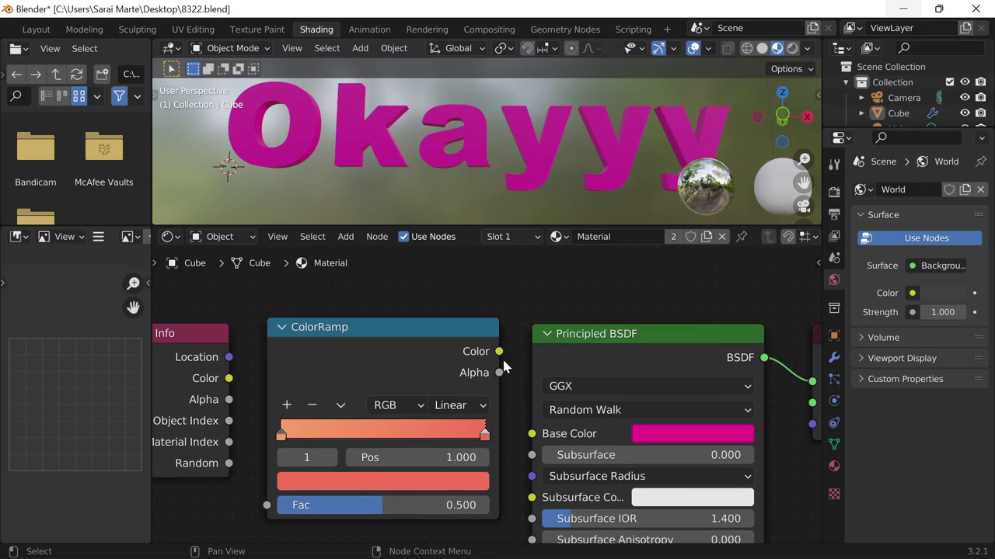
{"action": "left_click_drag", "start_coordinate": [498, 351], "coordinate": [532, 434]}
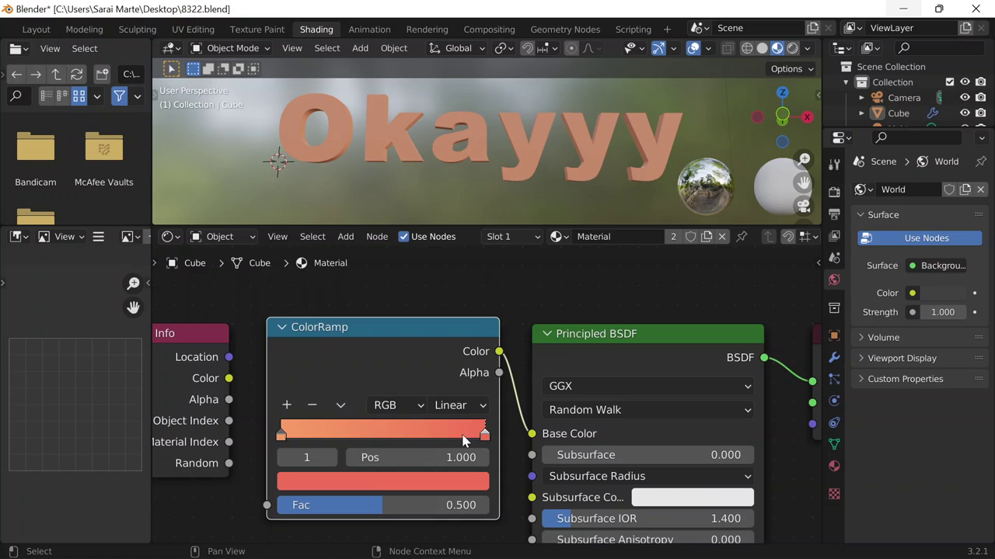
{"action": "left_click_drag", "start_coordinate": [482, 436], "coordinate": [371, 439]}
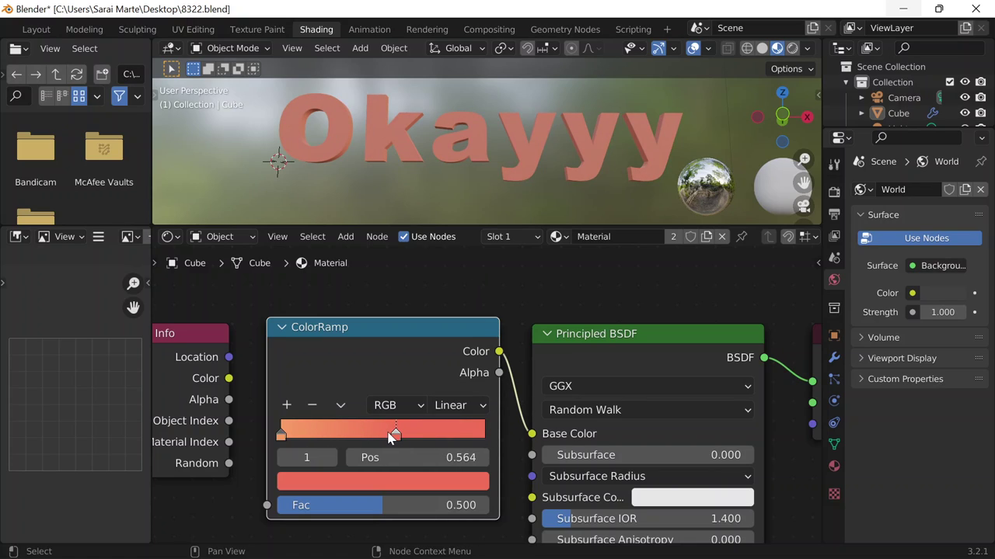
{"action": "left_click", "coordinate": [457, 405]}
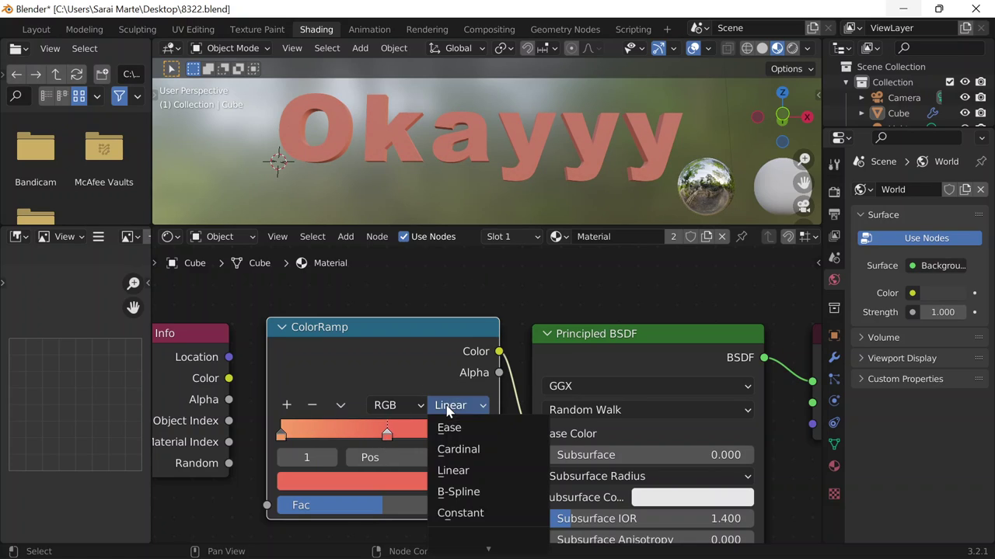
{"action": "left_click", "coordinate": [470, 513]}
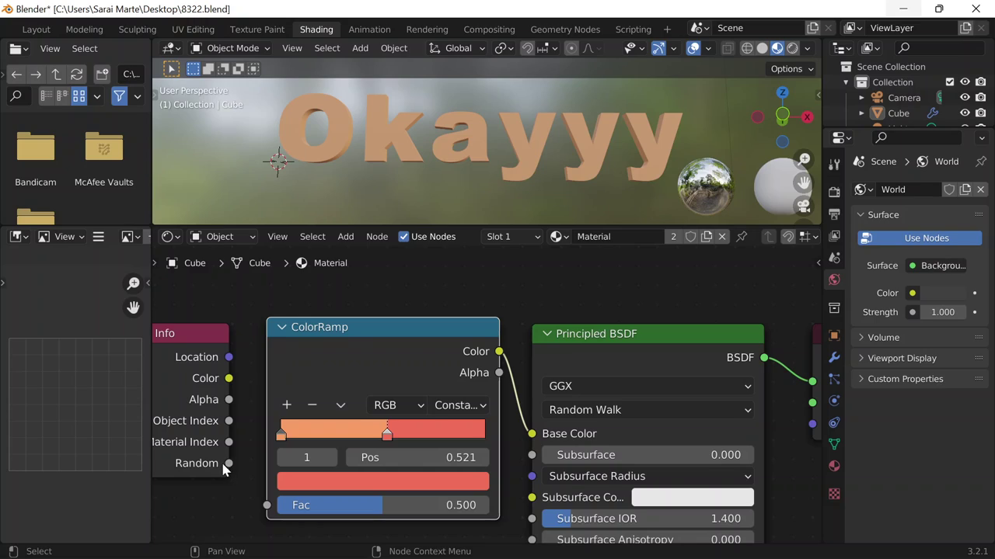
- Link the Object Info node's Random output to the ColorRamp's Fac input and select the ColorRamp node
{"action": "left_click_drag", "start_coordinate": [228, 463], "coordinate": [241, 483]}
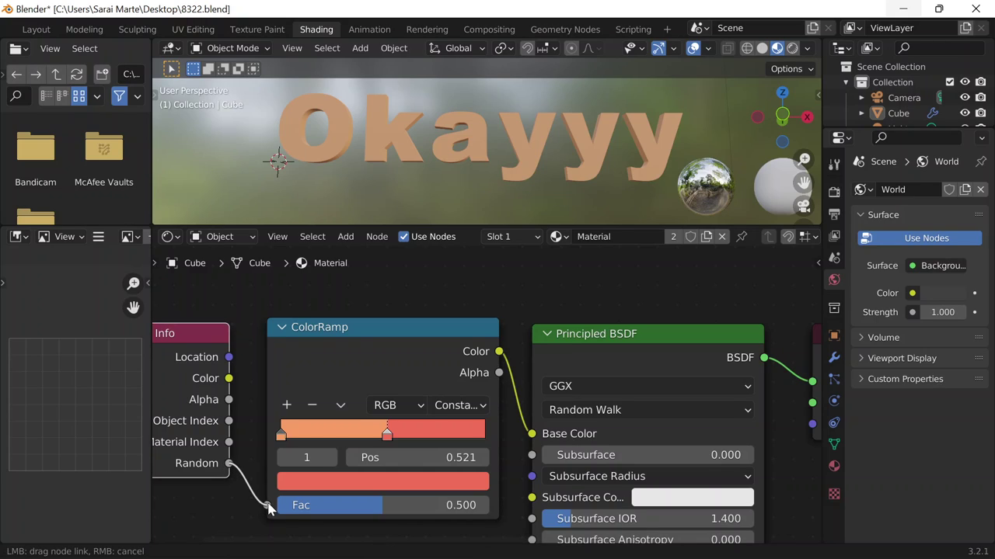
{"action": "left_click_drag", "start_coordinate": [289, 529], "coordinate": [267, 506]}
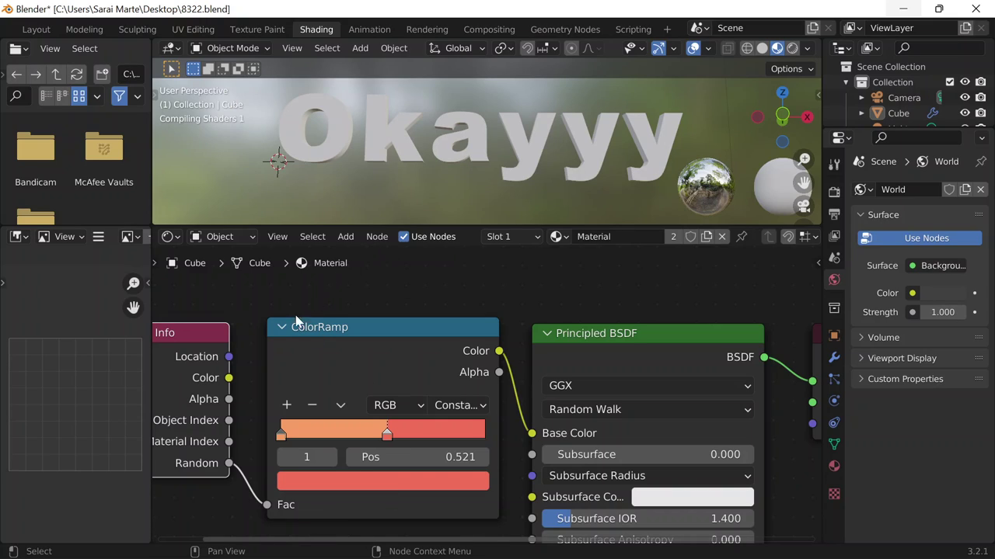
{"action": "left_click", "coordinate": [311, 349]}
{"action": "mouse_move", "coordinate": [510, 146]}
{"action": "middle_mouse_down"}
{"action": "mouse_move", "coordinate": [519, 171]}
{"action": "mouse_move", "coordinate": [517, 160]}
{"action": "middle_mouse_up"}
- Copy F7B267 from the Coolors palette and apply it to a new ColorRamp stop added at position 0.261
{"action": "left_click", "coordinate": [748, 544]}
{"action": "left_click", "coordinate": [913, 437]}
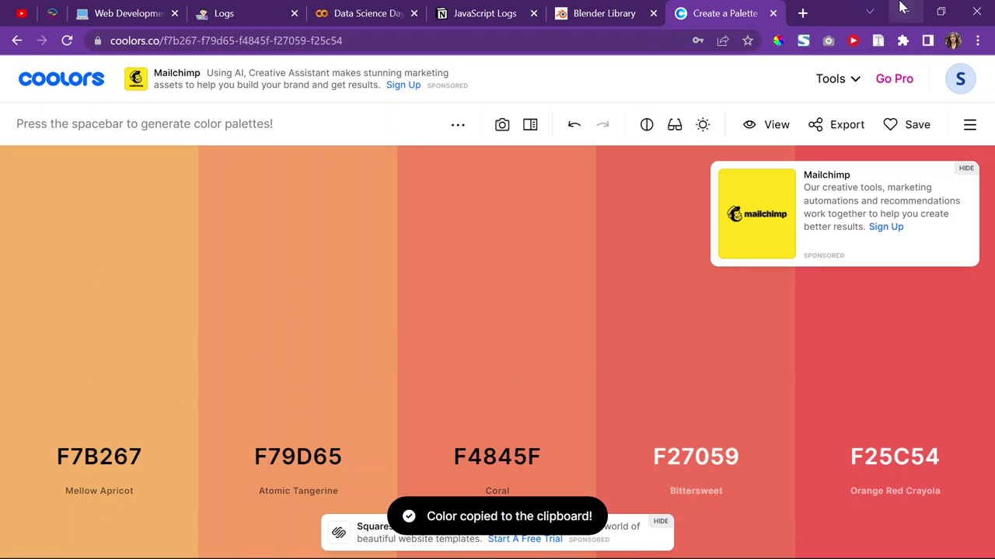
{"action": "left_click", "coordinate": [902, 9]}
{"action": "left_click", "coordinate": [291, 410]}
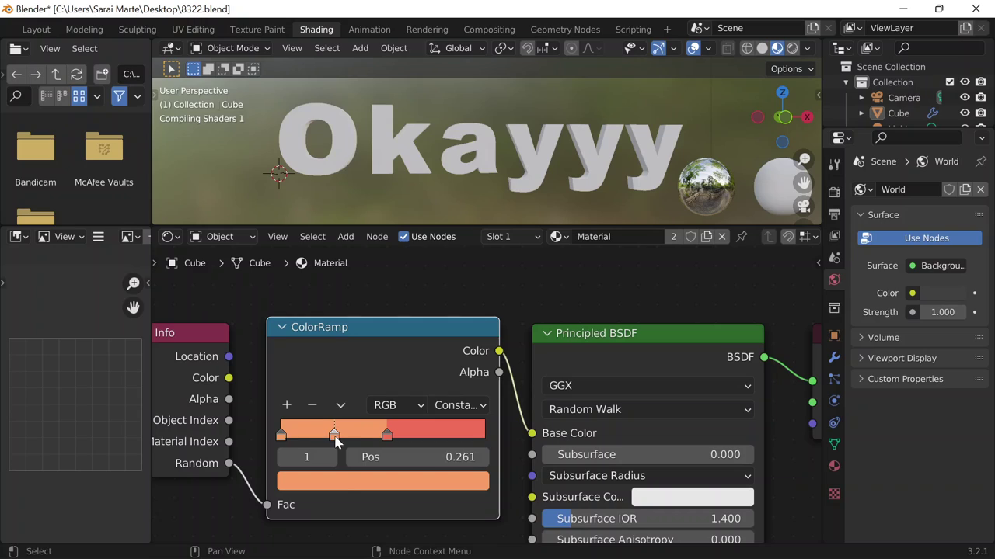
{"action": "left_click", "coordinate": [420, 487]}
{"action": "left_click", "coordinate": [420, 402]}
{"action": "key", "text": "ctrl+v"}
{"action": "key", "text": "Return"}
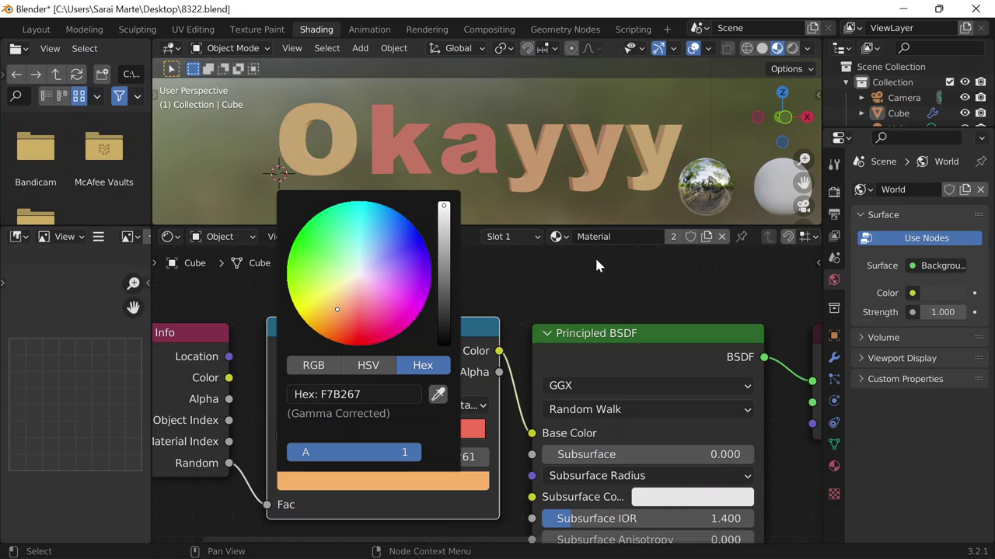
- Copy F25C54 from the Coolors palette and apply it to a new ColorRamp stop added at position 0.130
{"action": "mouse_move", "coordinate": [755, 525]}
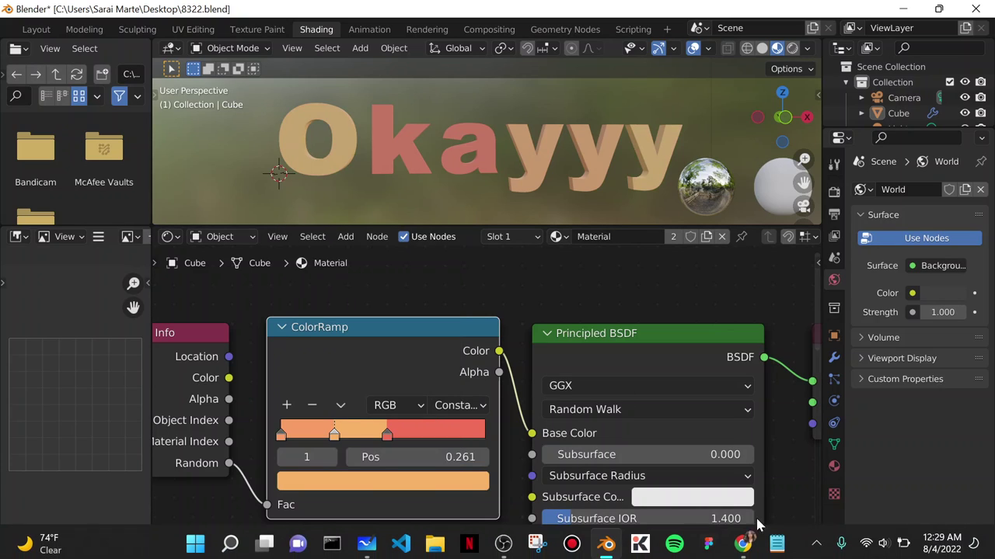
{"action": "mouse_move", "coordinate": [742, 541]}
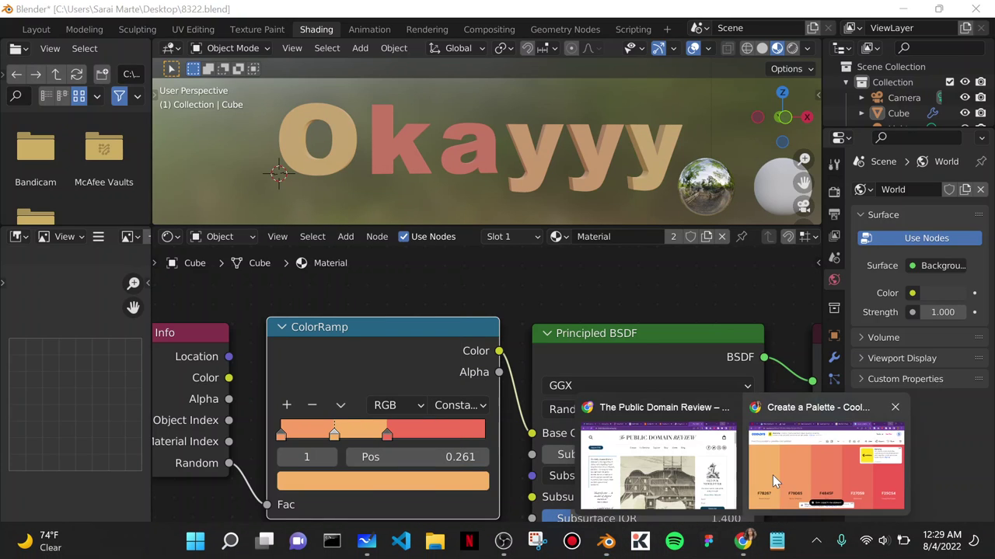
{"action": "left_click", "coordinate": [773, 475]}
{"action": "left_click", "coordinate": [895, 380]}
{"action": "key", "text": "alt+Tab"}
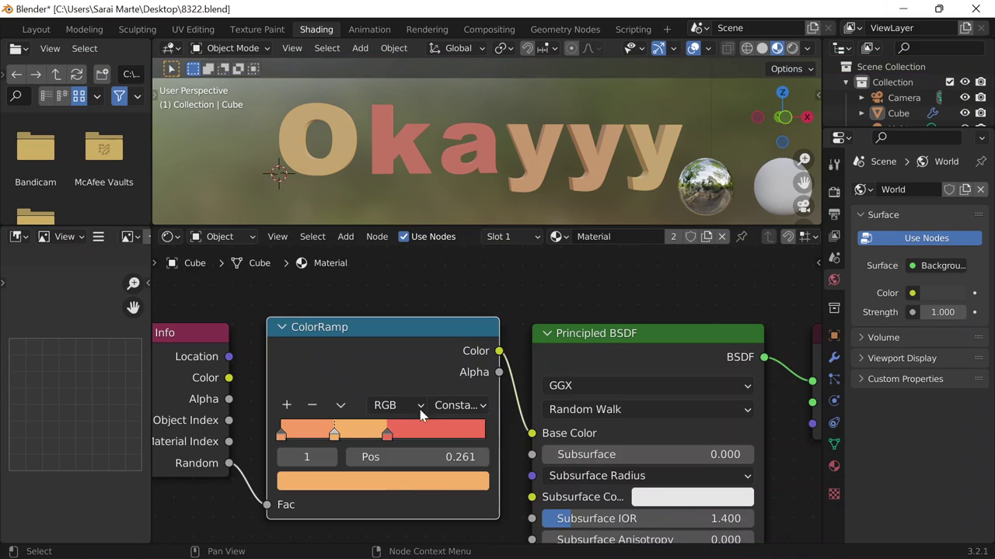
{"action": "left_click", "coordinate": [287, 405]}
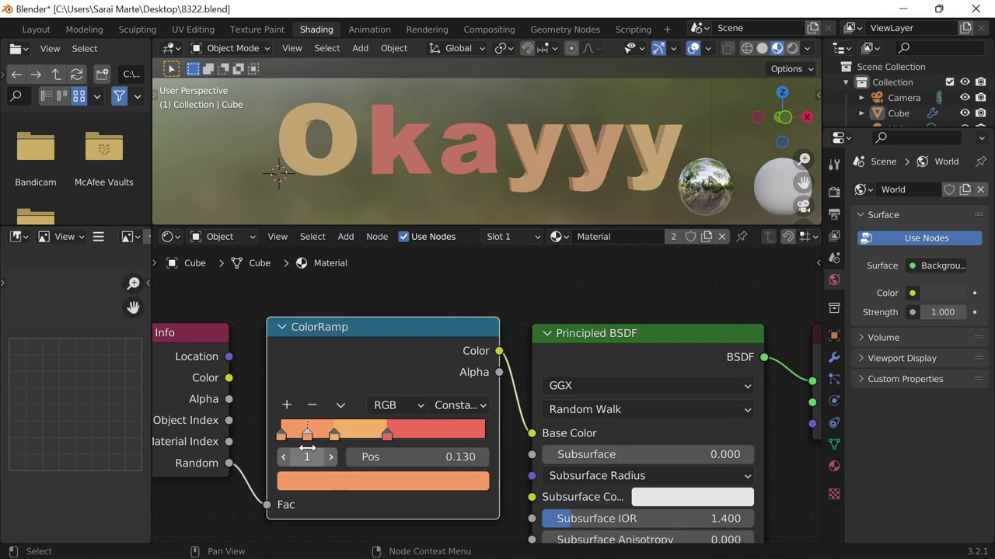
{"action": "left_click", "coordinate": [334, 482]}
{"action": "left_click", "coordinate": [383, 398]}
{"action": "key", "text": "ctrl+v"}
{"action": "key", "text": "Return"}
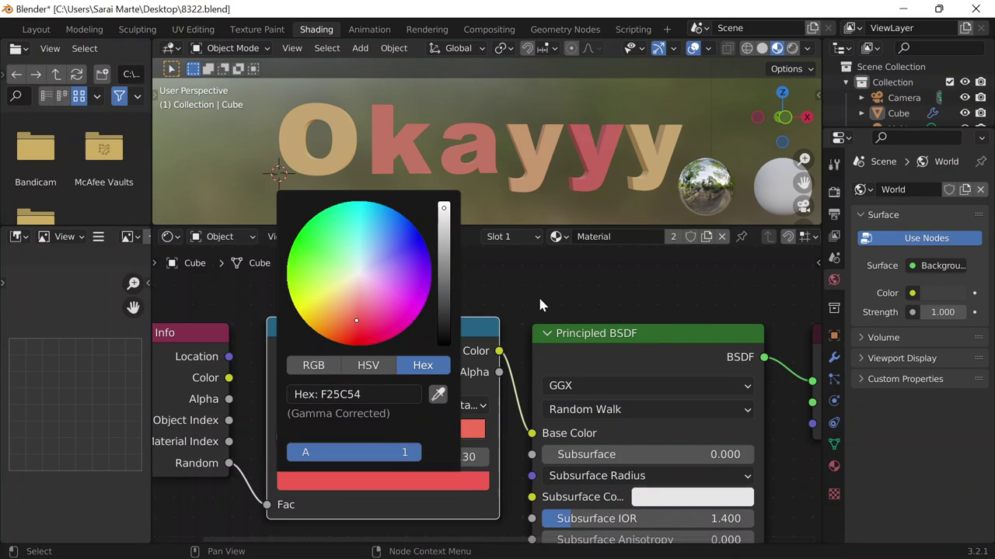
- Move the F25C54 stop to position 0.212 and shift the two stops after it further along the ramp
{"action": "left_click_drag", "start_coordinate": [393, 437], "coordinate": [417, 434]}
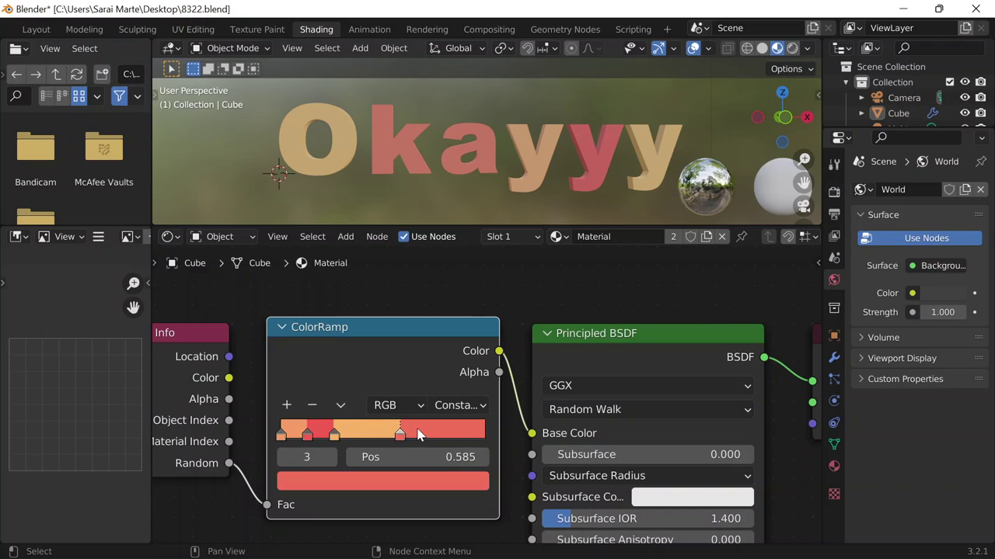
{"action": "mouse_move", "coordinate": [334, 434]}
{"action": "left_mouse_down"}
{"action": "mouse_move", "coordinate": [361, 436]}
{"action": "mouse_move", "coordinate": [323, 435]}
{"action": "left_mouse_up"}
{"action": "scroll", "coordinate": [596, 163], "scroll_direction": "down", "scroll_amount": 3}
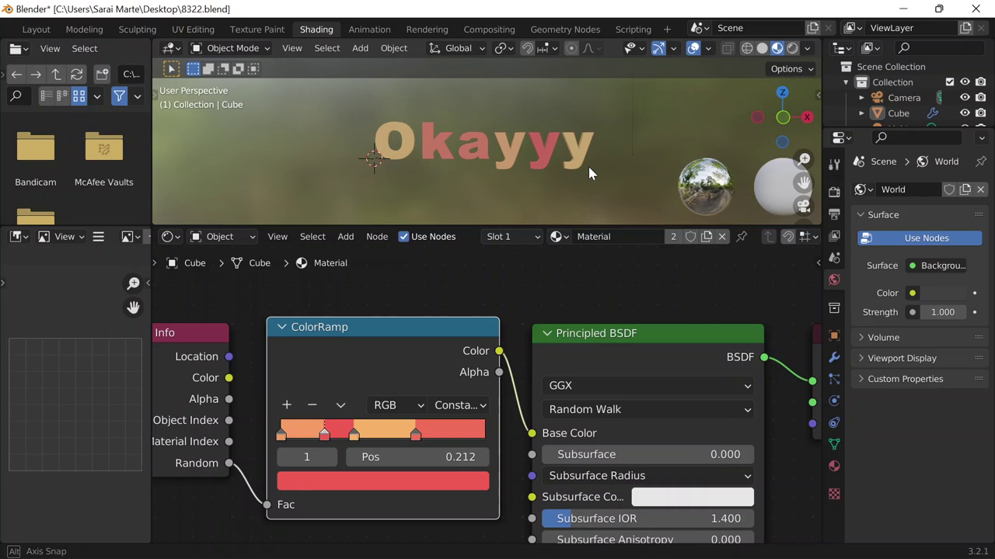
- Copy another hex color from the Coolors palette, then return to Blender, minimizing the browser and closing the Notepad window
{"action": "mouse_move", "coordinate": [742, 540]}
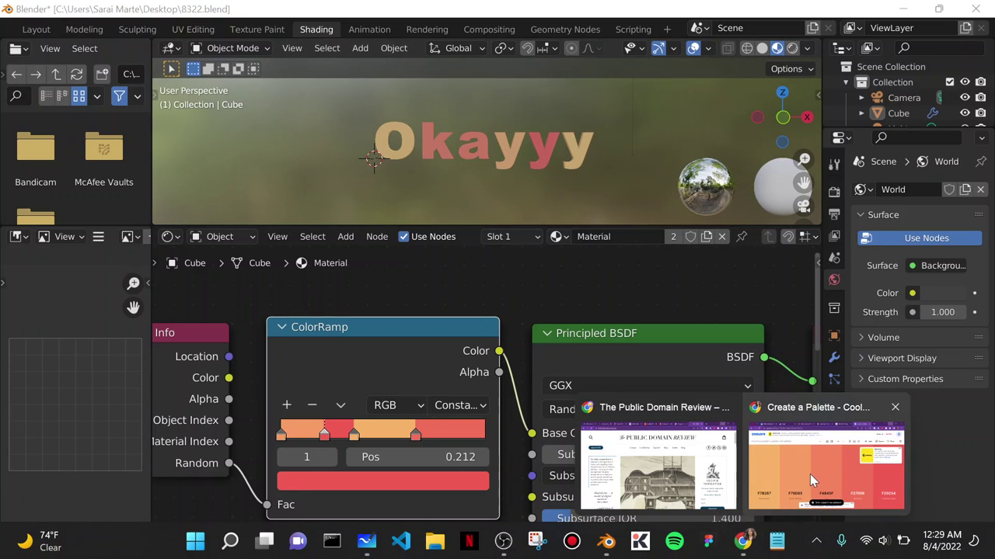
{"action": "left_click", "coordinate": [810, 474]}
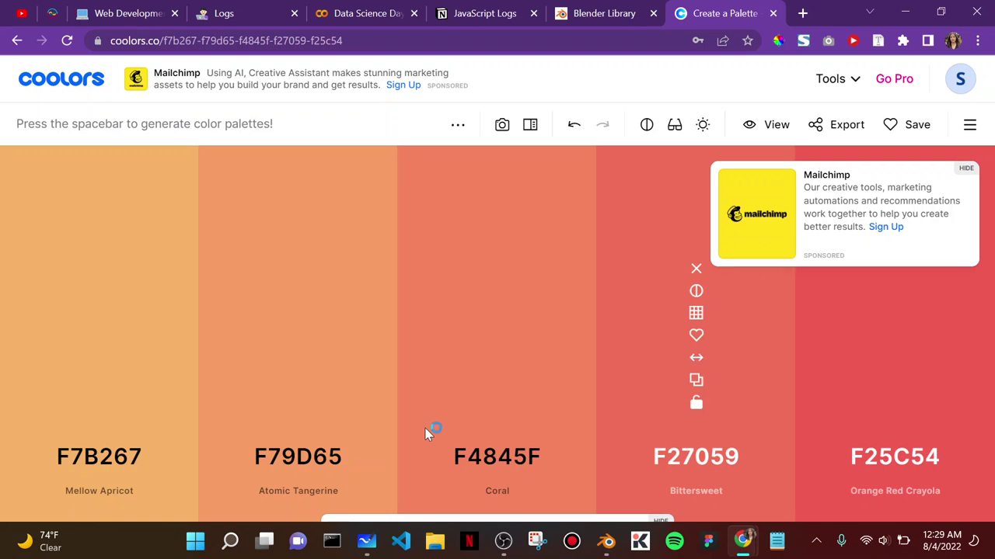
{"action": "left_click", "coordinate": [697, 380]}
{"action": "left_click", "coordinate": [940, 14]}
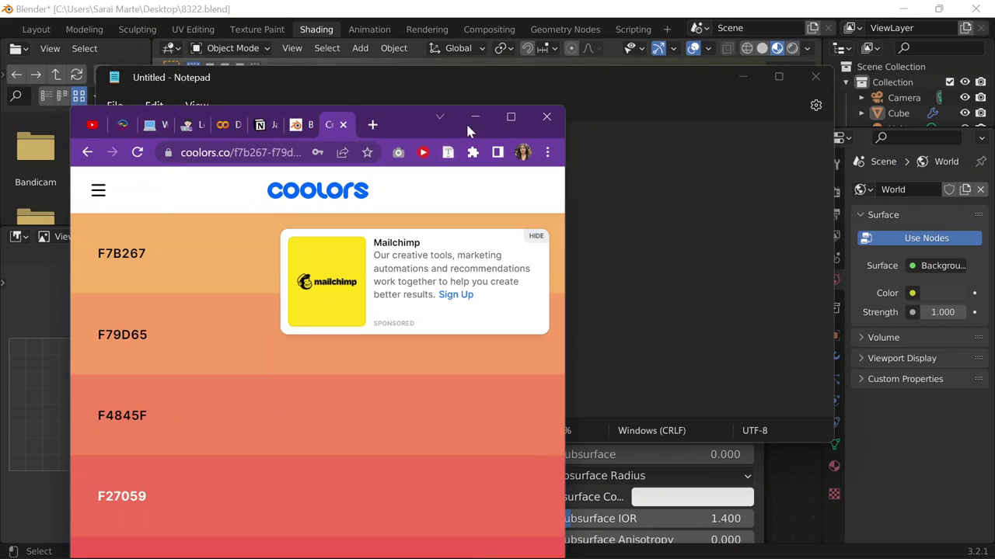
{"action": "left_click", "coordinate": [484, 115]}
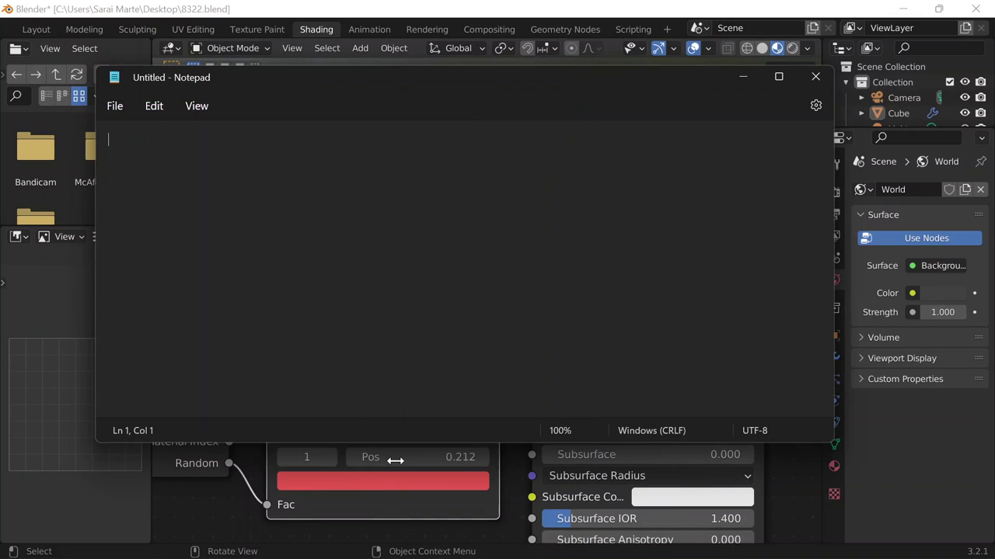
{"action": "left_click", "coordinate": [815, 76]}
- Try adding two extra color stops near the start of the ColorRamp and undo these changes
{"action": "scroll", "coordinate": [276, 466], "scroll_direction": "up", "scroll_amount": 1}
{"action": "left_click", "coordinate": [255, 408]}
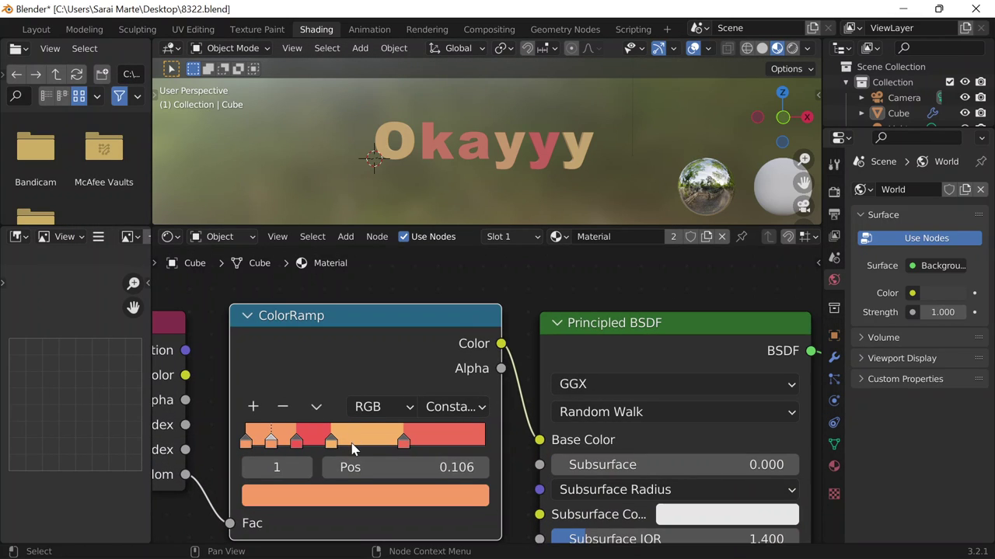
{"action": "scroll", "coordinate": [331, 419], "scroll_direction": "up", "scroll_amount": 1}
{"action": "left_click", "coordinate": [214, 408]}
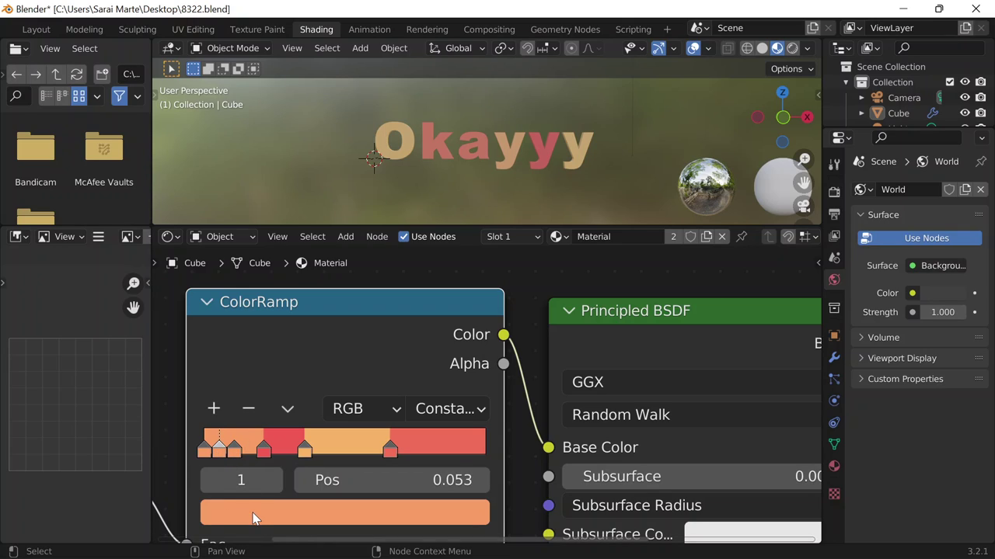
{"action": "left_click_drag", "start_coordinate": [218, 441], "coordinate": [230, 440]}
{"action": "key", "text": "ctrl+z"}
{"action": "key", "text": "ctrl+z"}
{"action": "key", "text": "ctrl+z"}
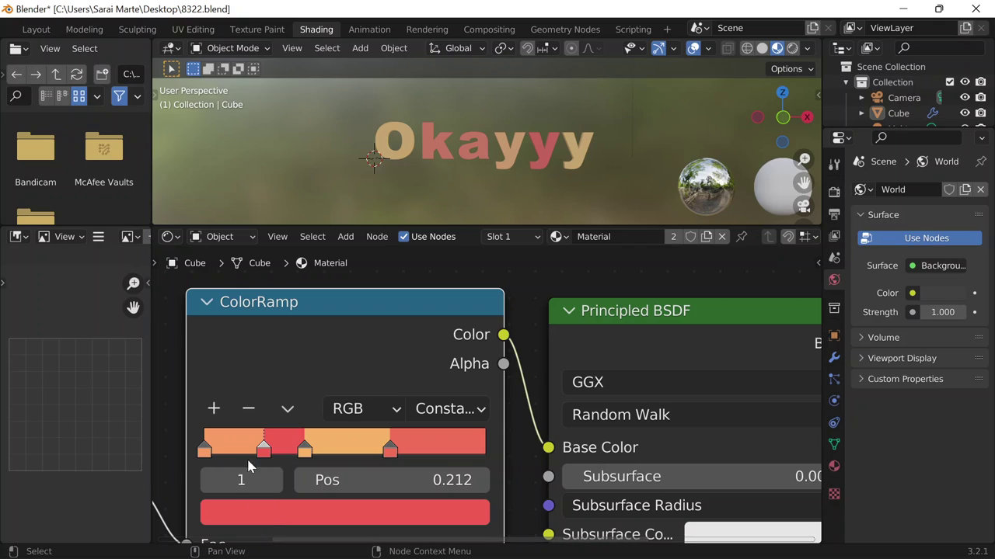
- Add a stop between the first two ColorRamp stops, paste the copied palette color into it and move it to position 0.203
{"action": "left_click", "coordinate": [214, 409]}
{"action": "left_click", "coordinate": [259, 509]}
{"action": "left_click", "coordinate": [304, 394]}
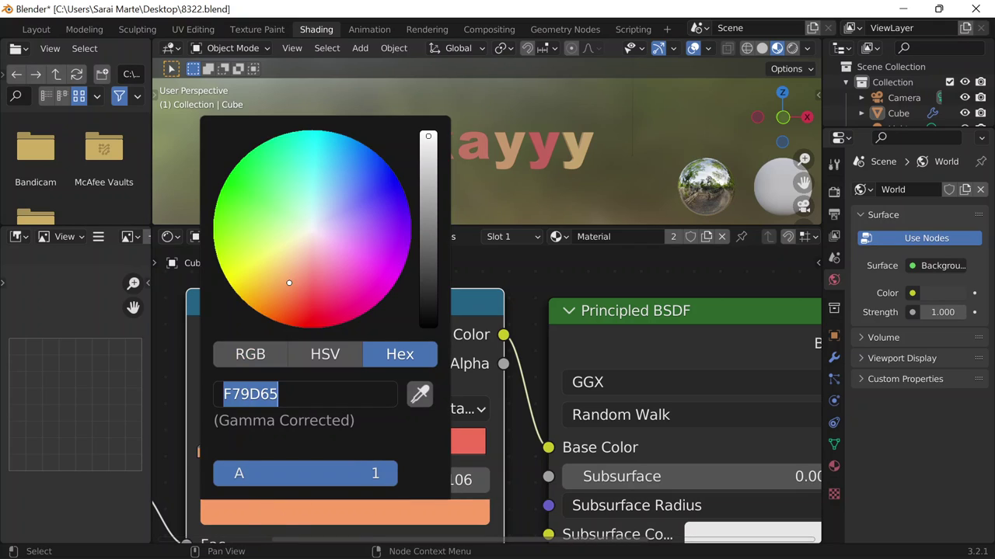
{"action": "key", "text": "ctrl+v"}
{"action": "key", "text": "Return"}
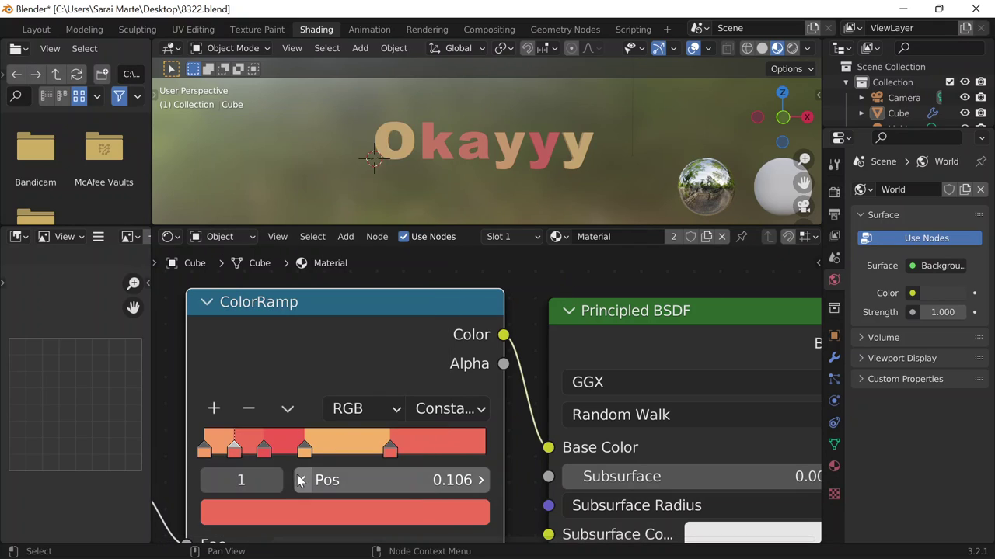
{"action": "left_click_drag", "start_coordinate": [232, 456], "coordinate": [260, 455]}
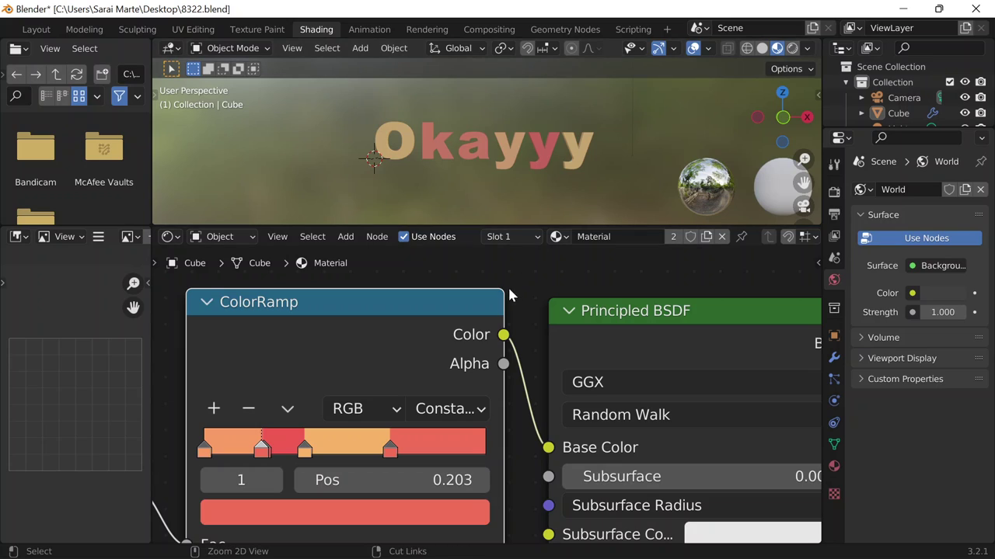
- Save the file and switch to the Geometry Nodes workspace to review the colored text and its node tree
{"action": "key", "text": "ctrl+s"}
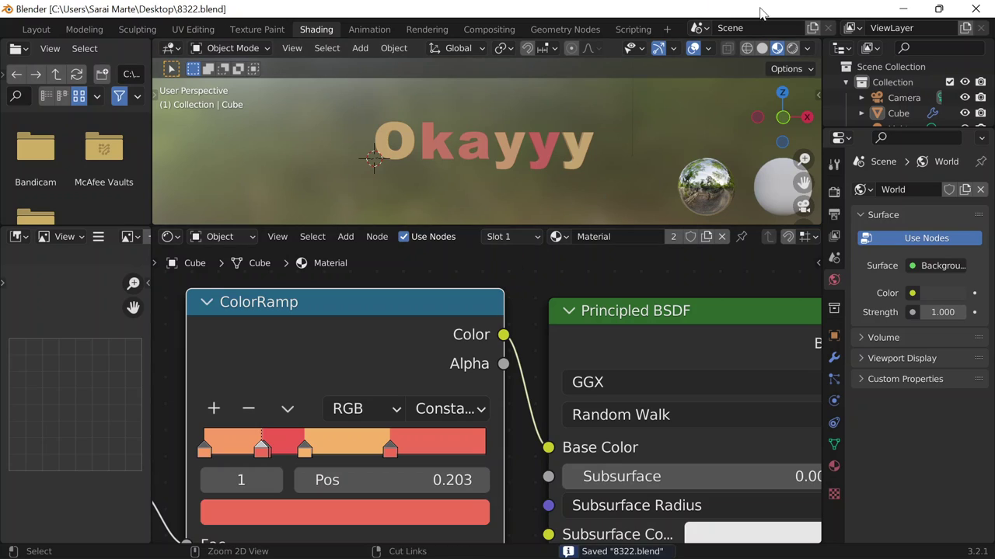
{"action": "left_click", "coordinate": [577, 31]}
{"action": "scroll", "coordinate": [408, 271], "scroll_direction": "down", "scroll_amount": 5}
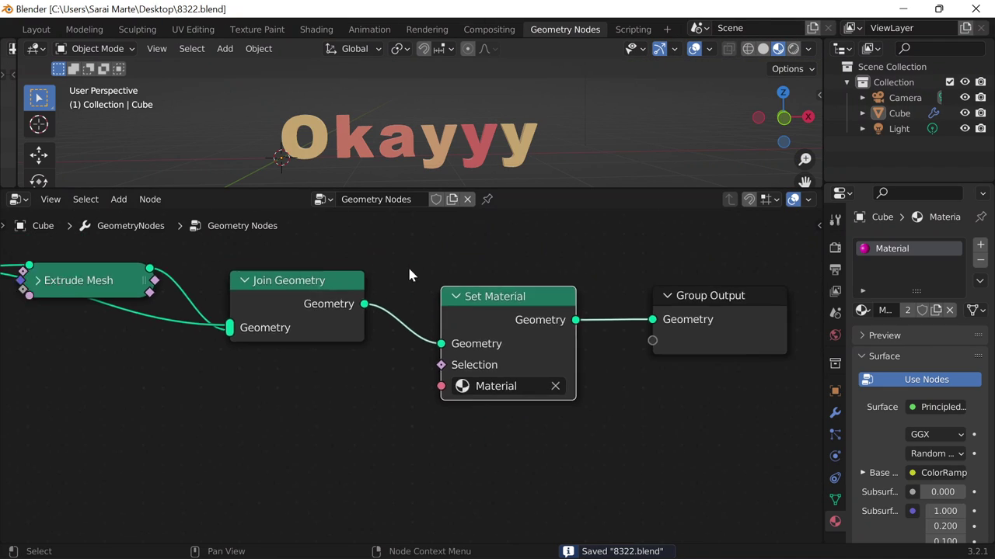
{"action": "scroll", "coordinate": [492, 146], "scroll_direction": "up", "scroll_amount": 5}
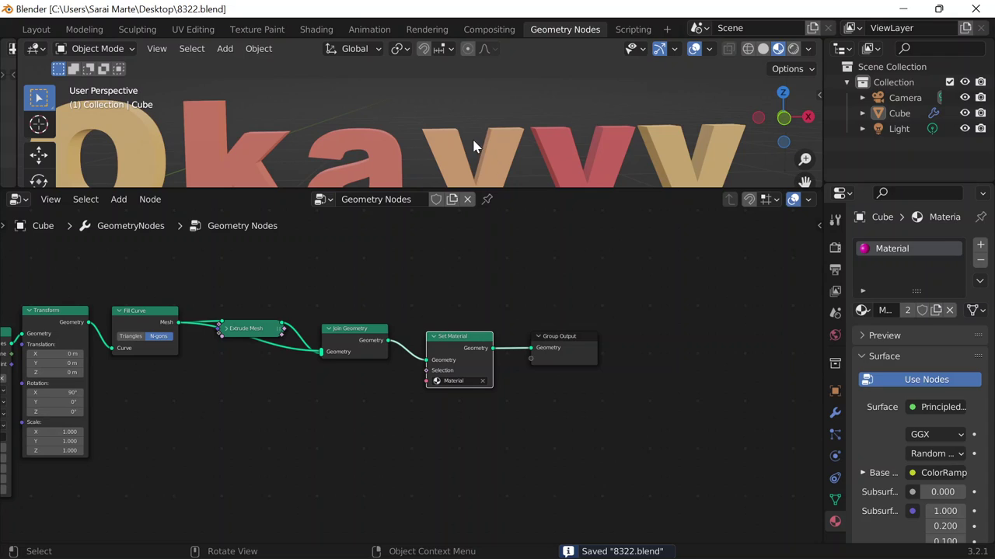
{"action": "scroll", "coordinate": [444, 161], "scroll_direction": "down", "scroll_amount": 5}
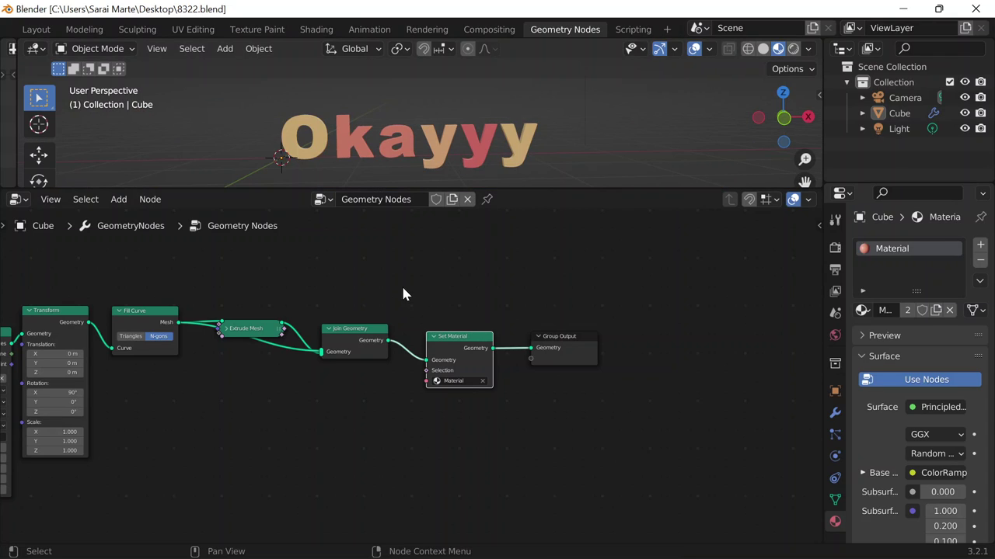
{"action": "middle_click_drag", "start_coordinate": [418, 286], "coordinate": [581, 270], "text": "shift"}
{"action": "scroll", "coordinate": [342, 346], "scroll_direction": "up", "scroll_amount": 6}
{"action": "scroll", "coordinate": [330, 344], "scroll_direction": "down", "scroll_amount": 1}
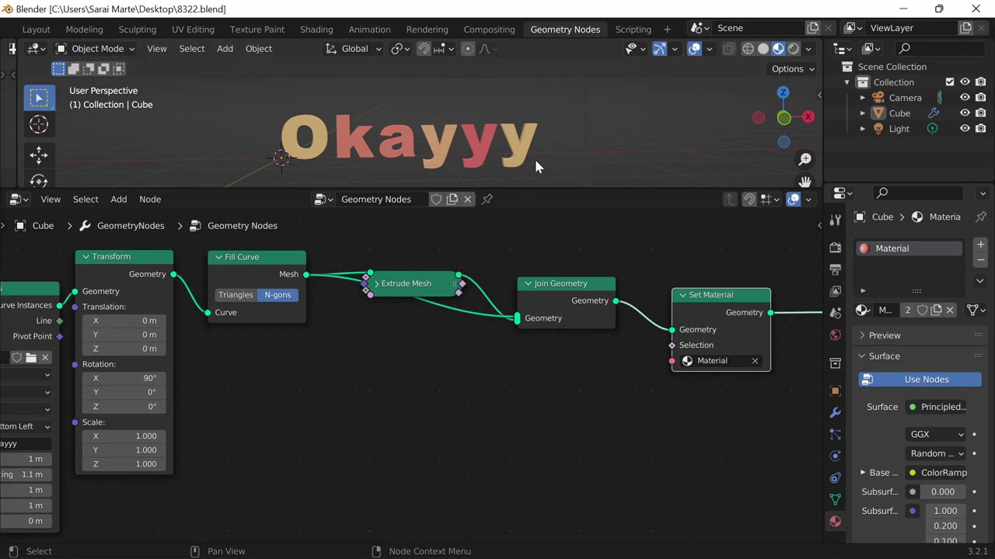
- Add a Sphere empty to the scene and change its display type to Single Arrow
{"action": "key", "text": "shift+a"}
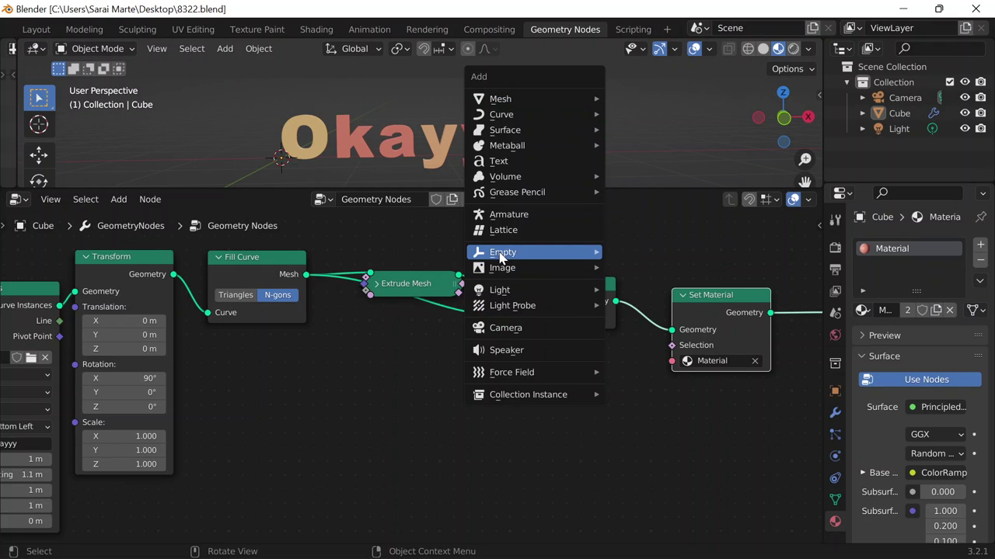
{"action": "mouse_move", "coordinate": [501, 252]}
{"action": "left_click", "coordinate": [644, 337]}
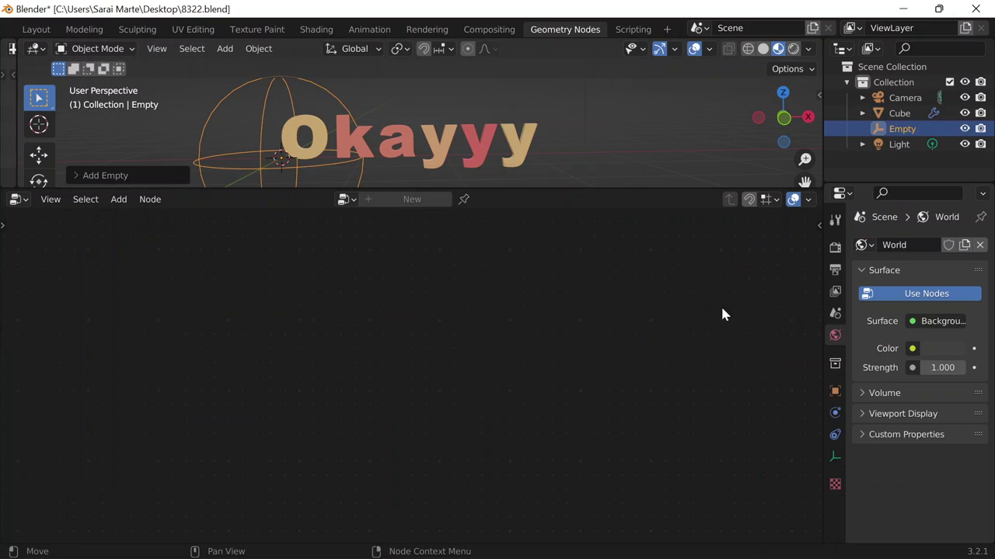
{"action": "left_click", "coordinate": [837, 458]}
{"action": "left_click", "coordinate": [937, 266]}
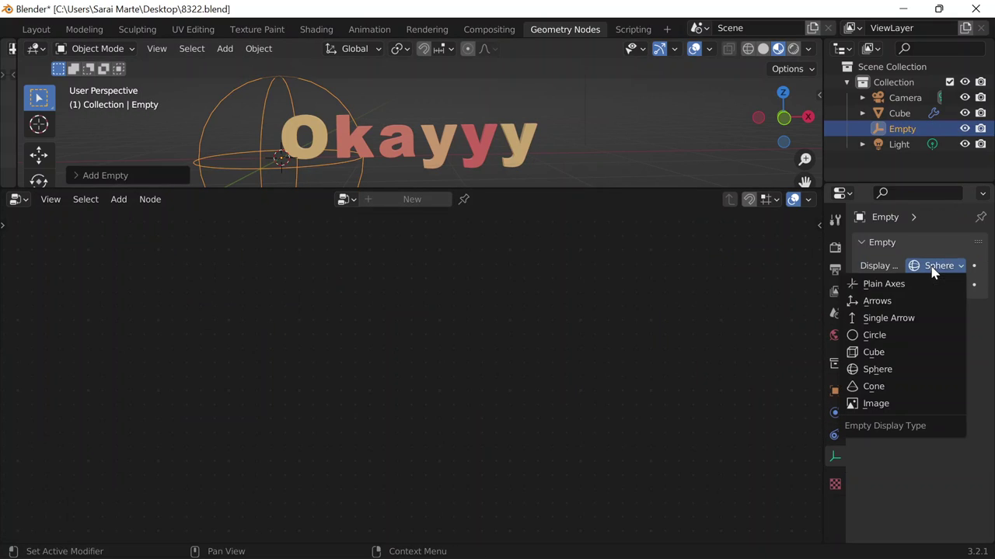
{"action": "left_click", "coordinate": [891, 317]}
{"action": "scroll", "coordinate": [373, 149], "scroll_direction": "down", "scroll_amount": 2}
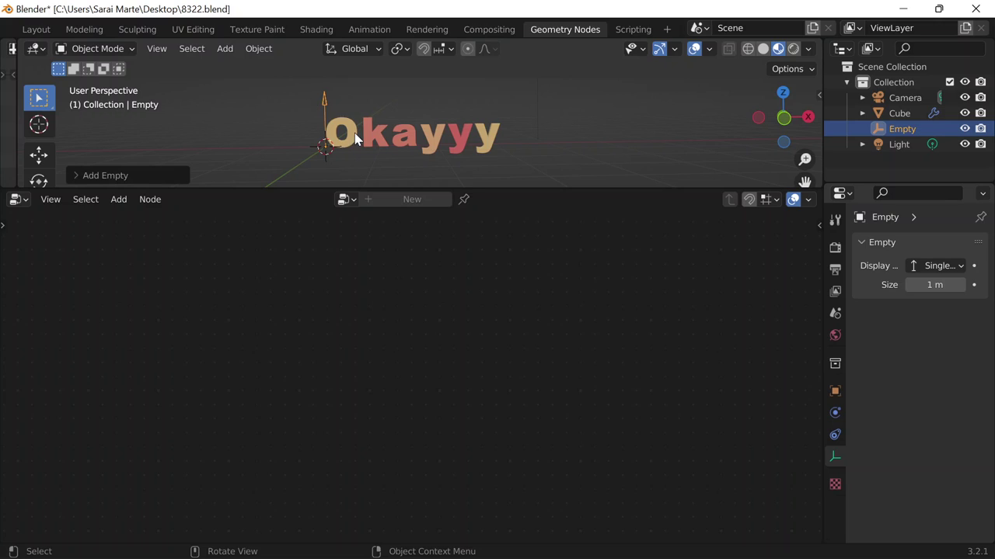
- Select the text object and insert a Translate Instances node between Set Material and Group Output
{"action": "left_click", "coordinate": [354, 132]}
{"action": "middle_click_drag", "start_coordinate": [588, 246], "coordinate": [337, 211]}
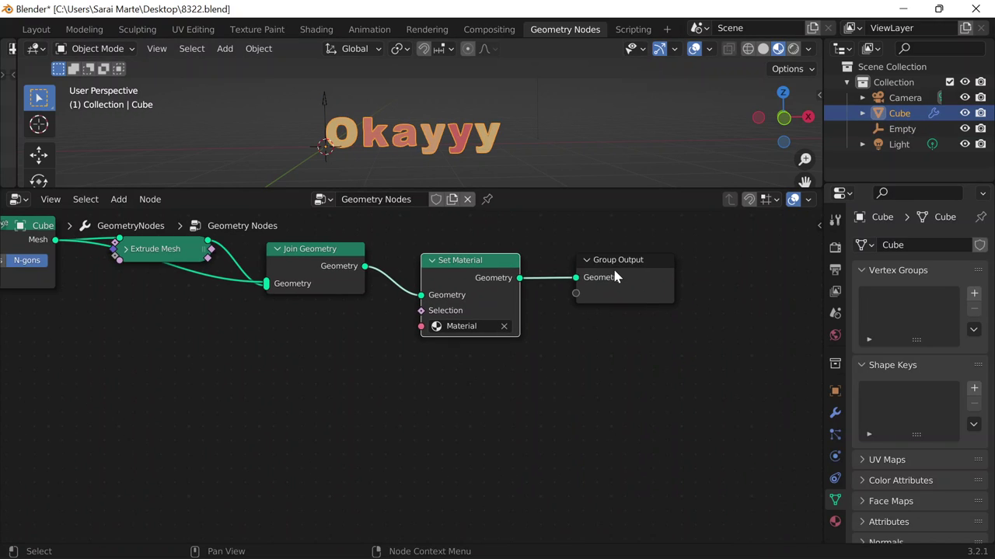
{"action": "key", "text": "shift+a"}
{"action": "mouse_move", "coordinate": [551, 226]}
{"action": "type", "text": "t"}
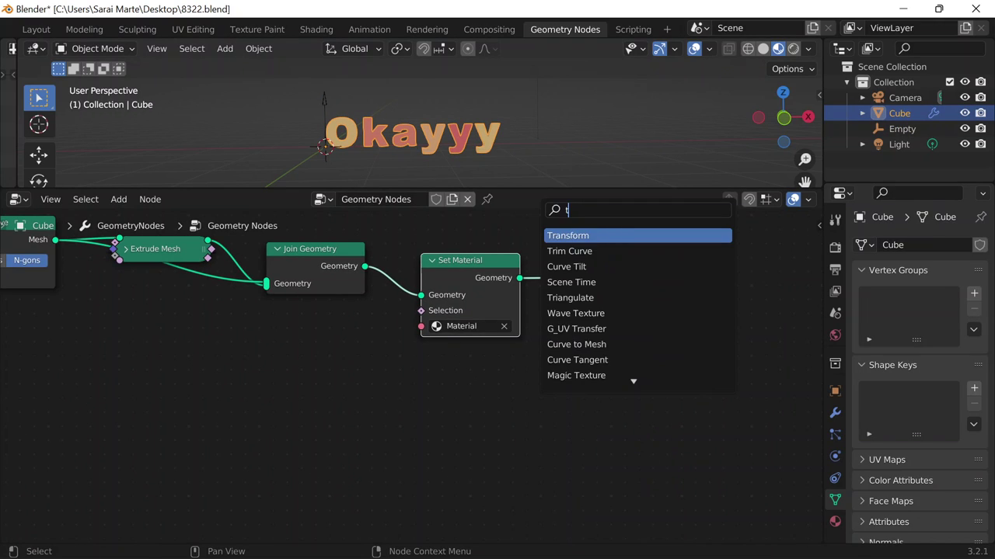
{"action": "type", "text": "ranslate"}
{"action": "key", "text": "Return"}
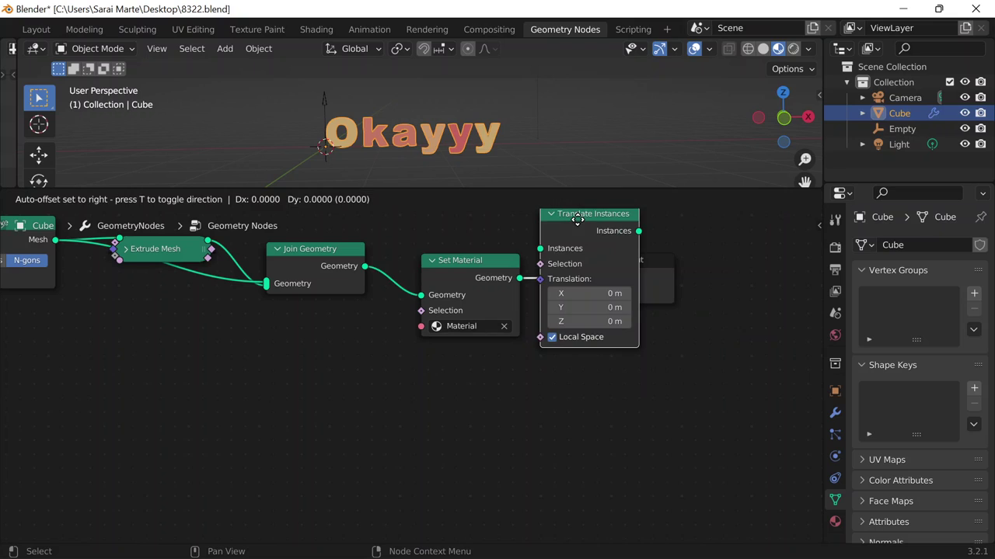
{"action": "left_click", "coordinate": [666, 291]}
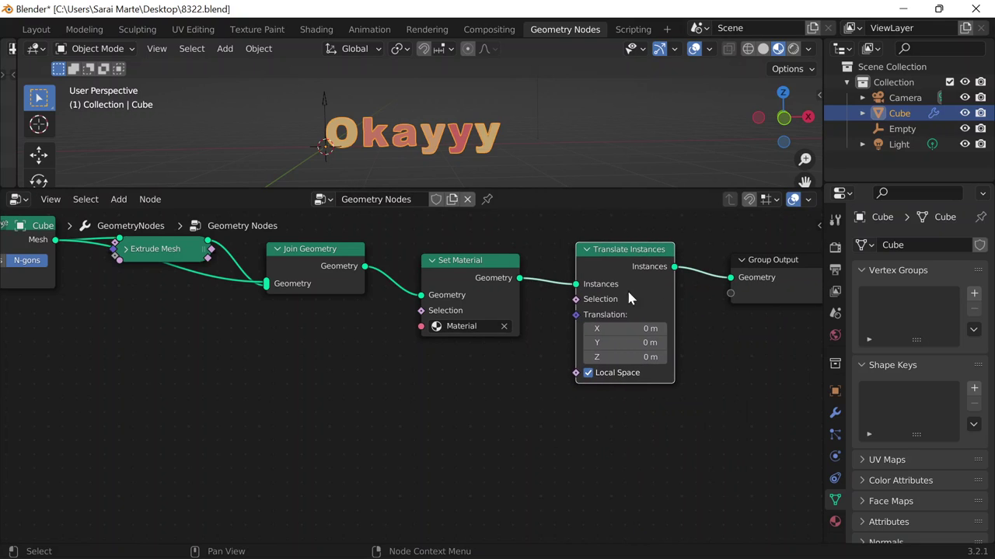
- Try out different X, Y and Z translations on the Translate Instances node, undo them and reset the translation to 0 m
{"action": "scroll", "coordinate": [631, 298], "scroll_direction": "up", "scroll_amount": 5}
{"action": "middle_click_drag", "start_coordinate": [439, 353], "coordinate": [211, 380], "text": "shift"}
{"action": "left_click_drag", "start_coordinate": [498, 334], "coordinate": [578, 333]}
{"action": "left_click_drag", "start_coordinate": [497, 355], "coordinate": [425, 375]}
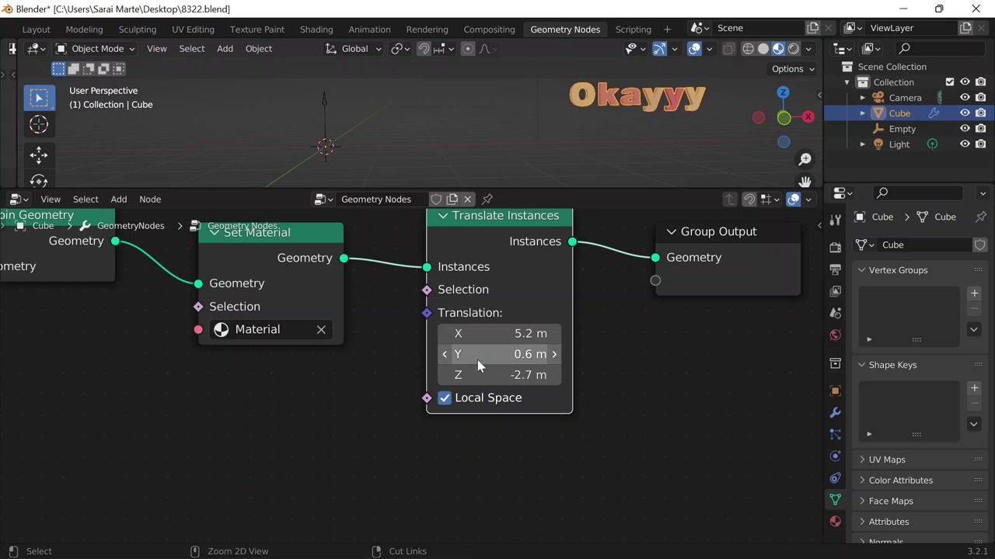
{"action": "key", "text": "ctrl+z"}
{"action": "key", "text": "ctrl+z"}
{"action": "key", "text": "ctrl+z"}
{"action": "key", "text": "ctrl+z"}
{"action": "key", "text": "ctrl+z"}
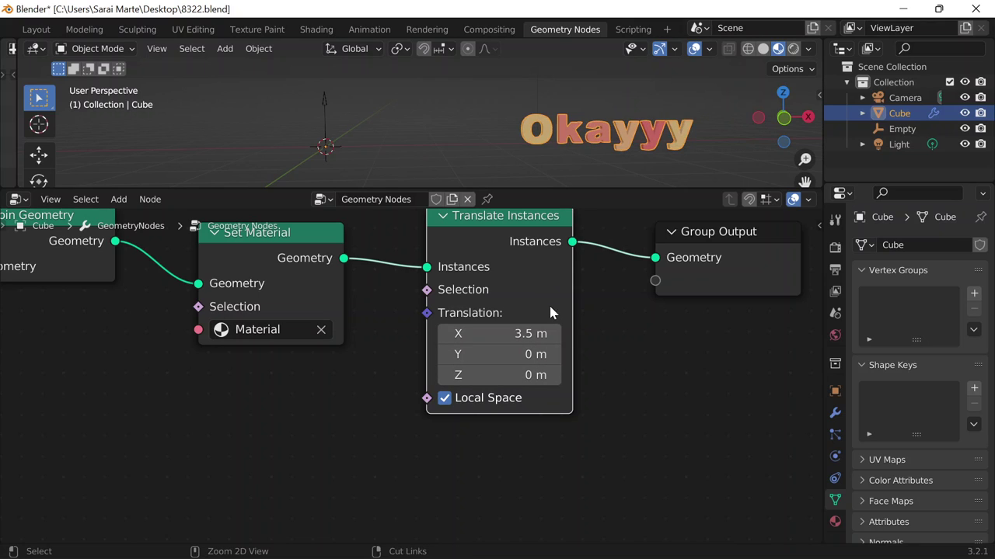
{"action": "key", "text": "BackSpace"}
{"action": "scroll", "coordinate": [455, 152], "scroll_direction": "up", "scroll_amount": 4}
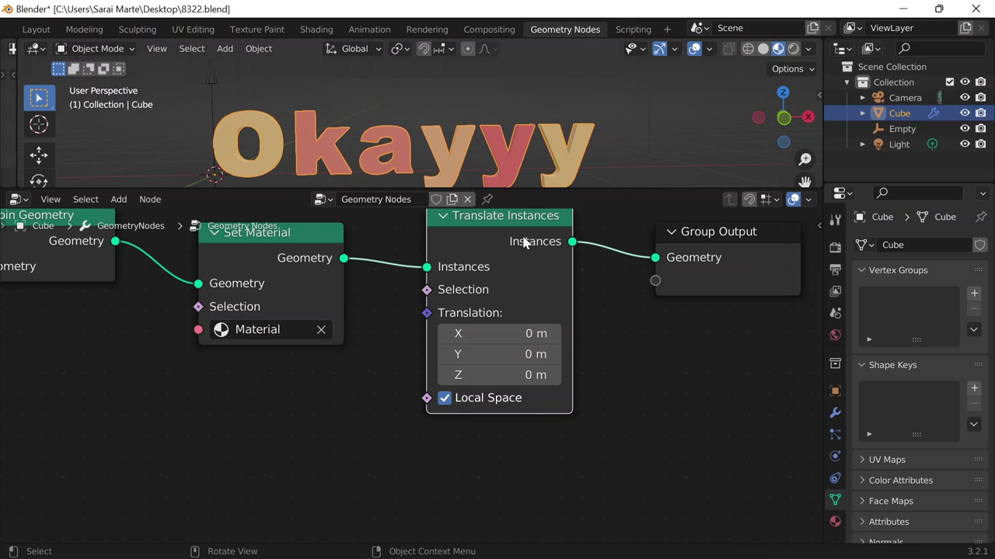
- Move the Translate Instances node slightly away from Set Material, rename the arrow empty to controller and shorten its name to control
{"action": "left_click_drag", "start_coordinate": [524, 242], "coordinate": [567, 248]}
{"action": "scroll", "coordinate": [285, 94], "scroll_direction": "down", "scroll_amount": 2}
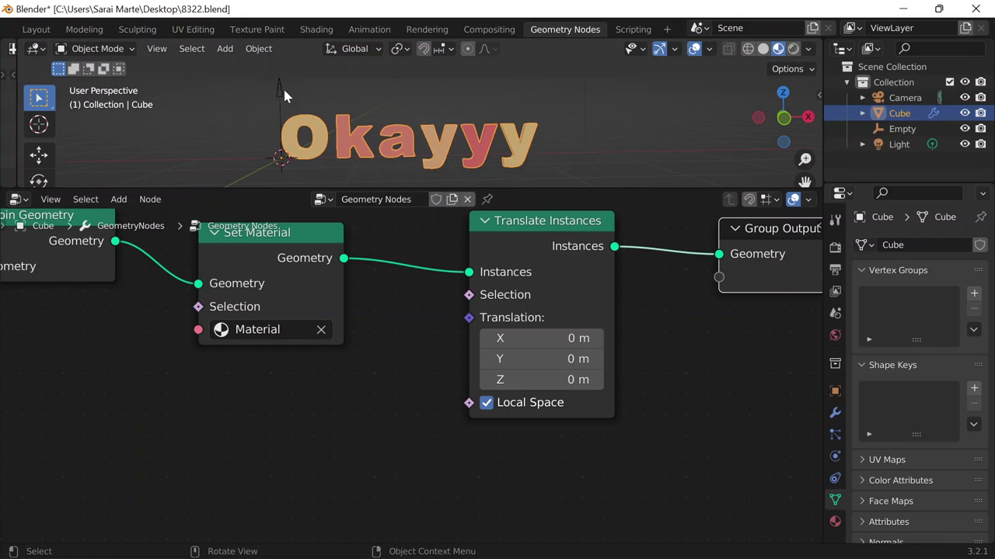
{"action": "left_click", "coordinate": [281, 88]}
{"action": "double_click", "coordinate": [902, 128]}
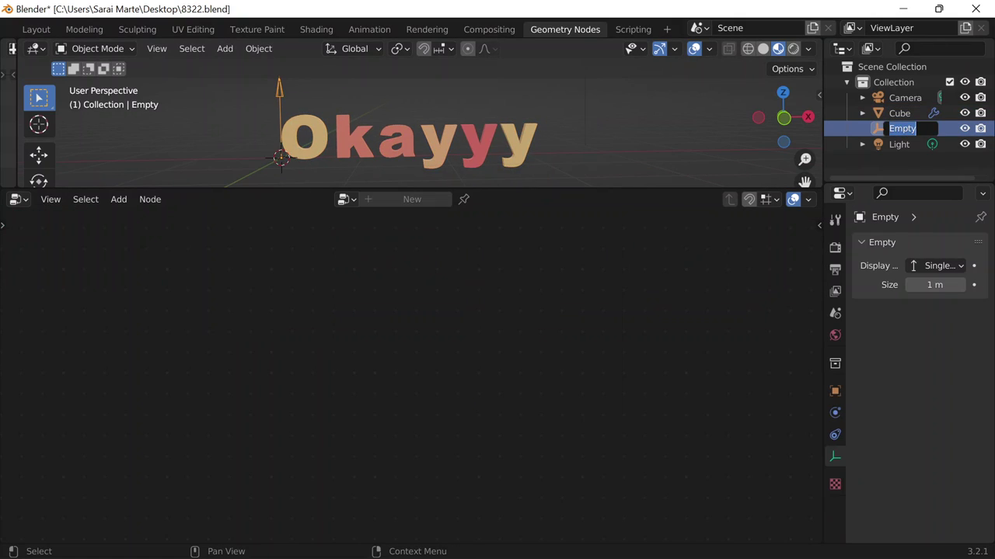
{"action": "type", "text": "controller"}
{"action": "key", "text": "Return"}
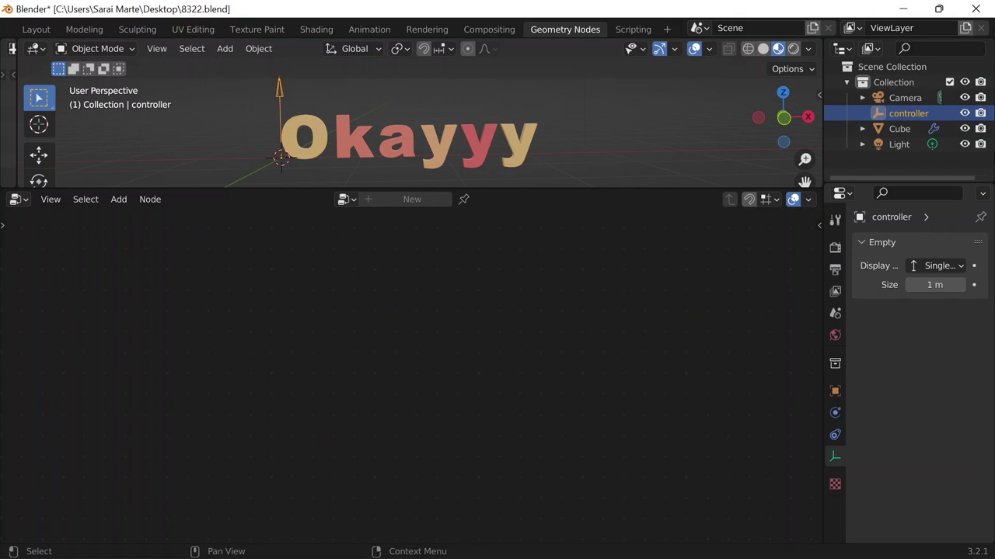
{"action": "double_click", "coordinate": [922, 114]}
{"action": "type", "text": "cont"}
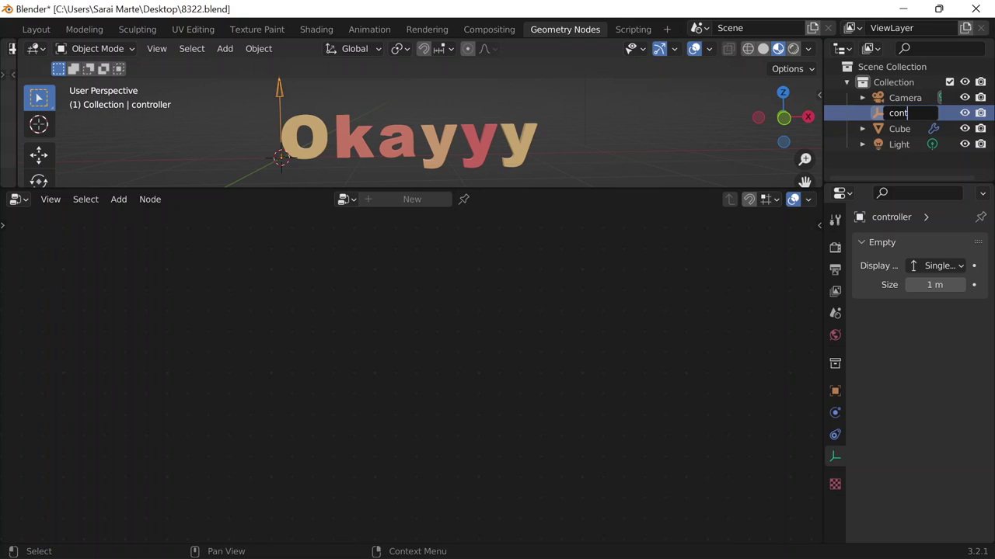
{"action": "type", "text": "rol"}
{"action": "key", "text": "Return"}
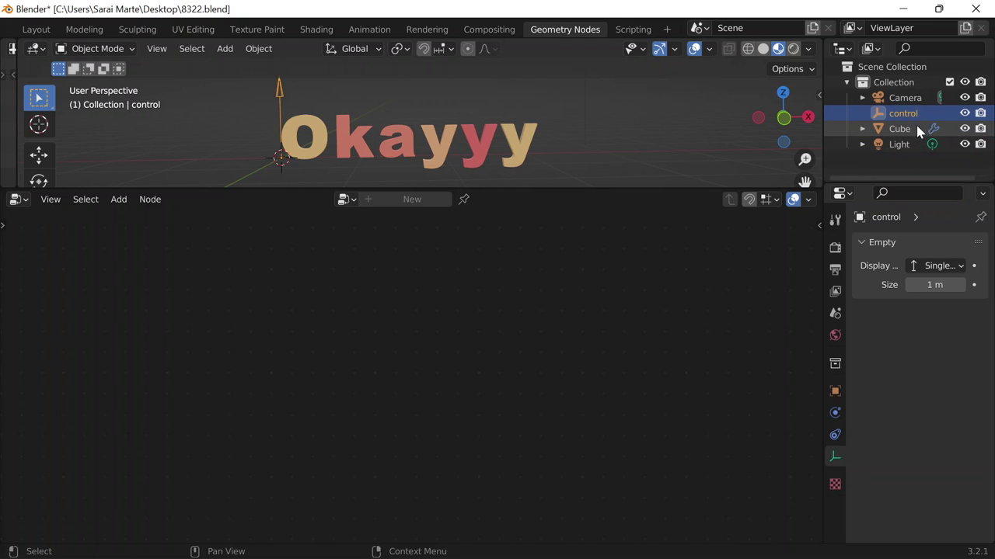
- Bring the control empty into the text object's geometry node tree as an Object Info node, placed below the main chain
{"action": "left_click_drag", "start_coordinate": [915, 114], "coordinate": [266, 432]}
{"action": "left_click", "coordinate": [899, 128]}
{"action": "middle_click_drag", "start_coordinate": [414, 347], "coordinate": [413, 211]}
{"action": "scroll", "coordinate": [415, 221], "scroll_direction": "up", "scroll_amount": 1}
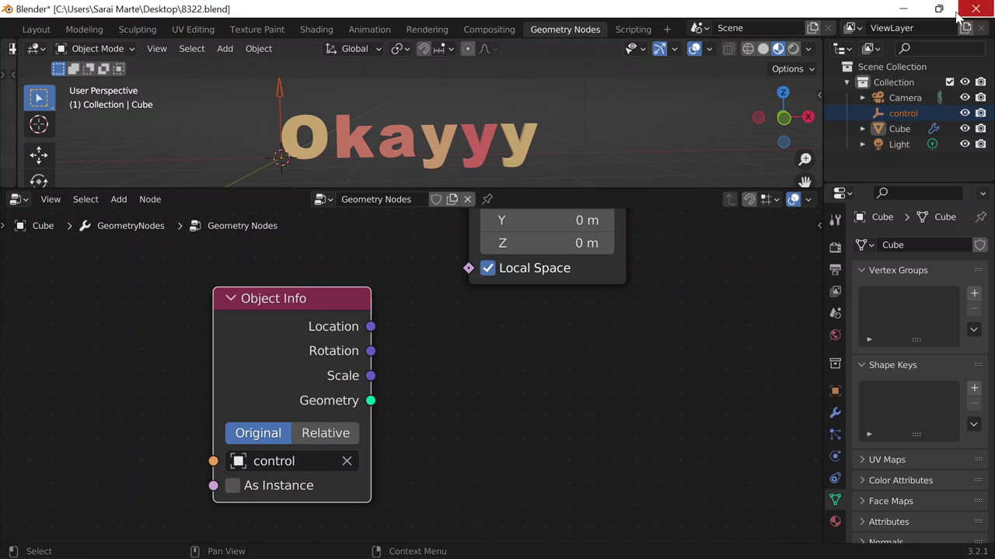
{"action": "left_click_drag", "start_coordinate": [339, 399], "coordinate": [310, 407]}
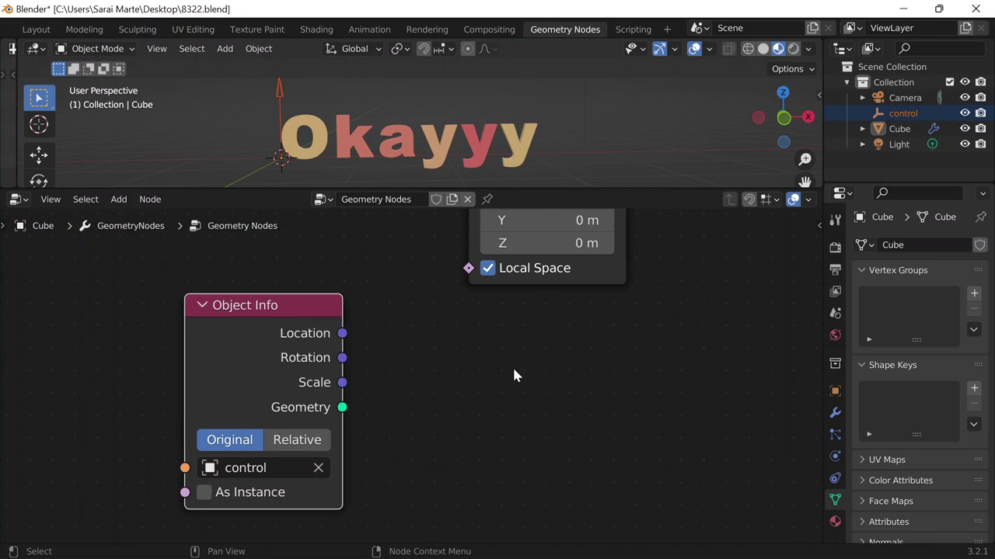
- Add a Vector Math node beside the Object Info node and set its operation to Distance
{"action": "key", "text": "shift+a"}
{"action": "left_click", "coordinate": [435, 211]}
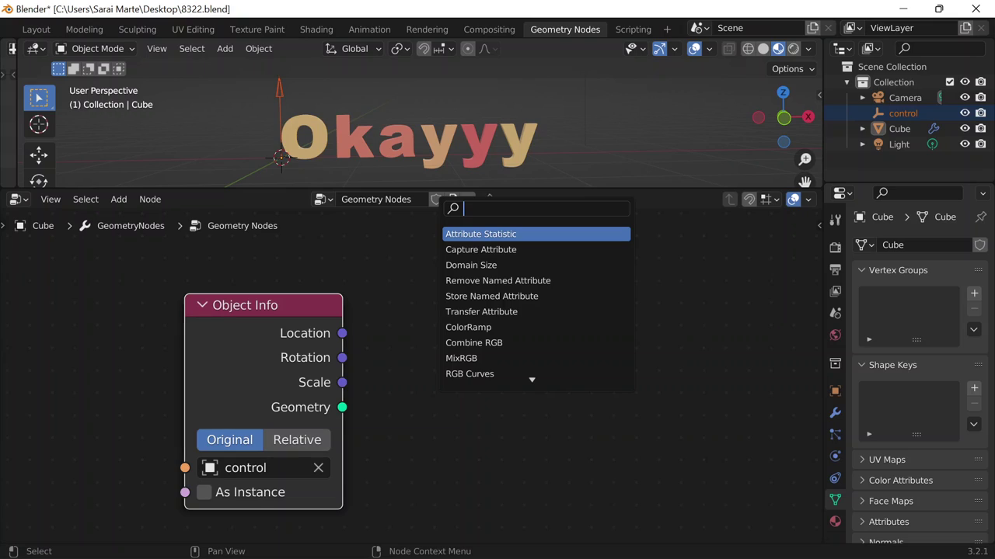
{"action": "type", "text": "vecotr ,a"}
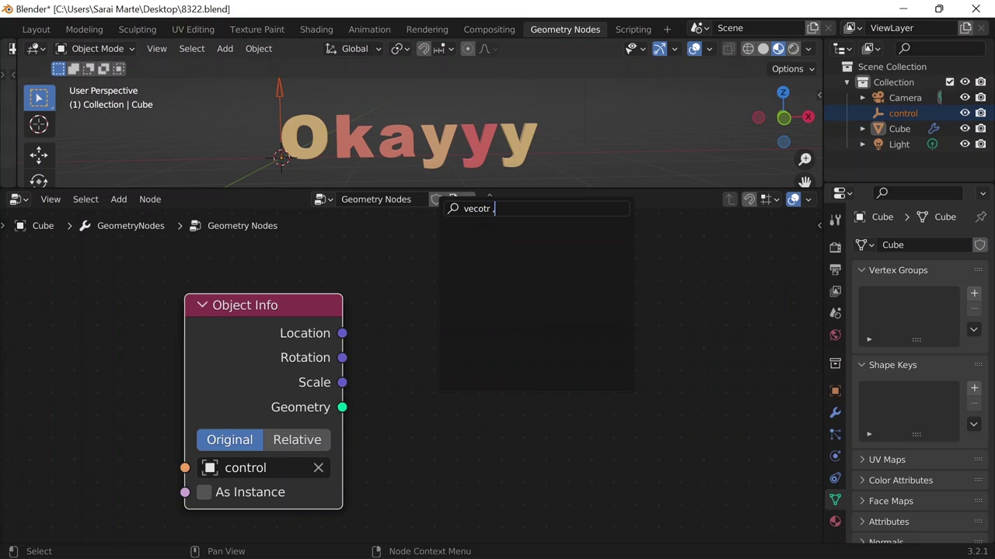
{"action": "key", "text": "BackSpace"}
{"action": "key", "text": "BackSpace"}
{"action": "key", "text": "BackSpace"}
{"action": "key", "text": "BackSpace"}
{"action": "key", "text": "BackSpace"}
{"action": "type", "text": "tor ma"}
{"action": "key", "text": "Return"}
{"action": "left_click", "coordinate": [493, 347]}
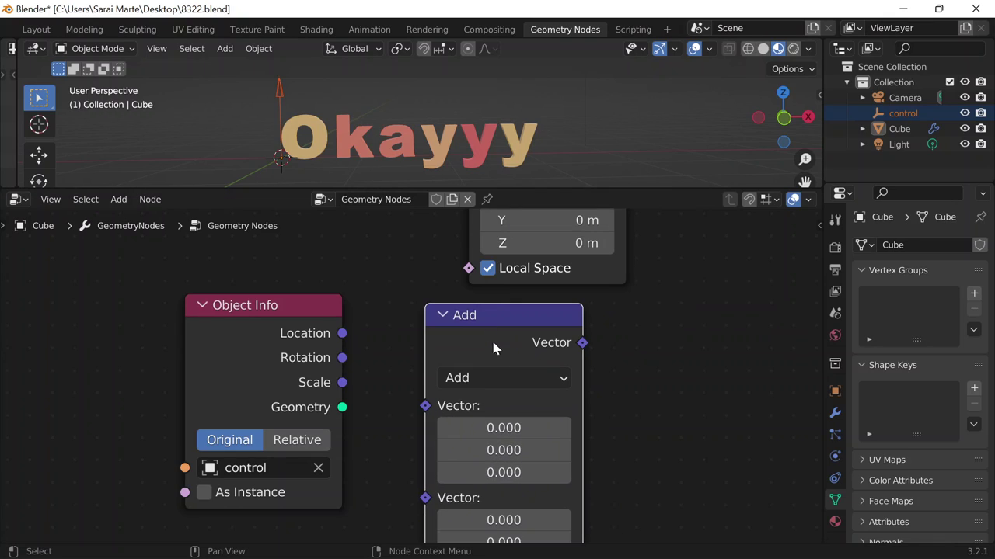
{"action": "left_click", "coordinate": [489, 379]}
{"action": "left_click", "coordinate": [481, 56]}
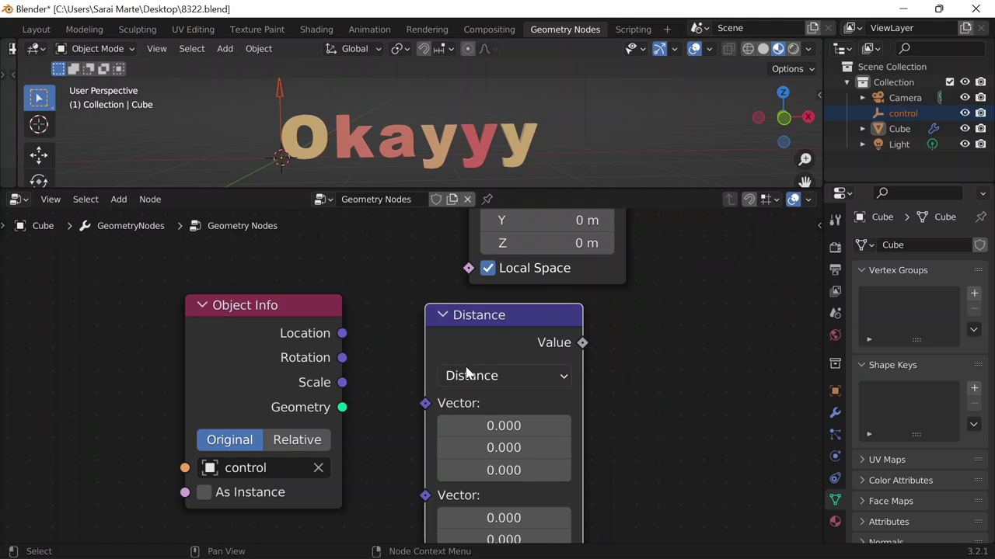
{"action": "left_click_drag", "start_coordinate": [486, 336], "coordinate": [474, 335]}
- Make room by moving the Object Info node and add a Position node above it
{"action": "left_click_drag", "start_coordinate": [239, 313], "coordinate": [191, 366]}
{"action": "left_click_drag", "start_coordinate": [156, 360], "coordinate": [158, 362]}
{"action": "key", "text": "shift+a"}
{"action": "left_click", "coordinate": [150, 209]}
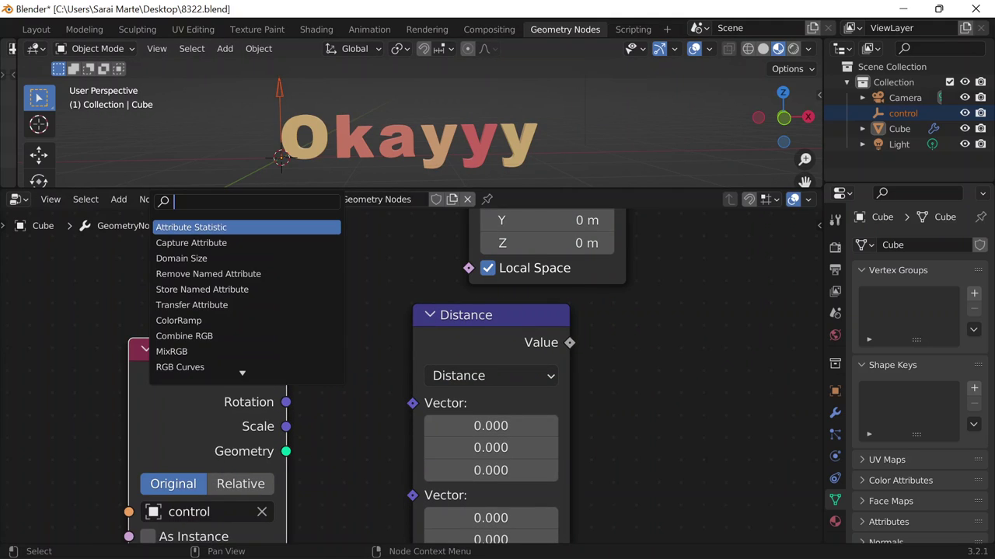
{"action": "type", "text": "posi"}
{"action": "key", "text": "Return"}
{"action": "left_click", "coordinate": [150, 268]}
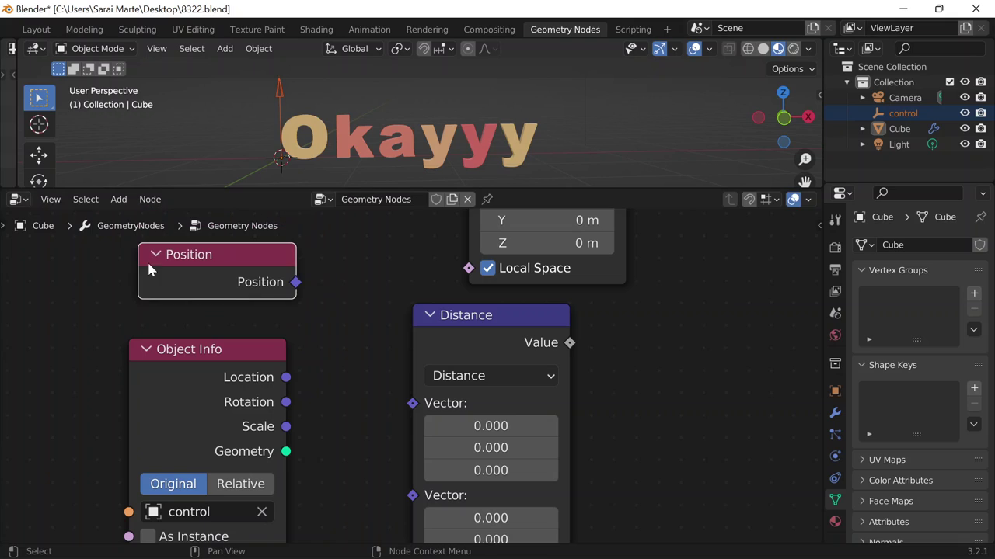
- Connect Position and the Object Info Location to the first and second Vector inputs of the Distance node, and tidy the node layout
{"action": "left_click_drag", "start_coordinate": [292, 289], "coordinate": [412, 403]}
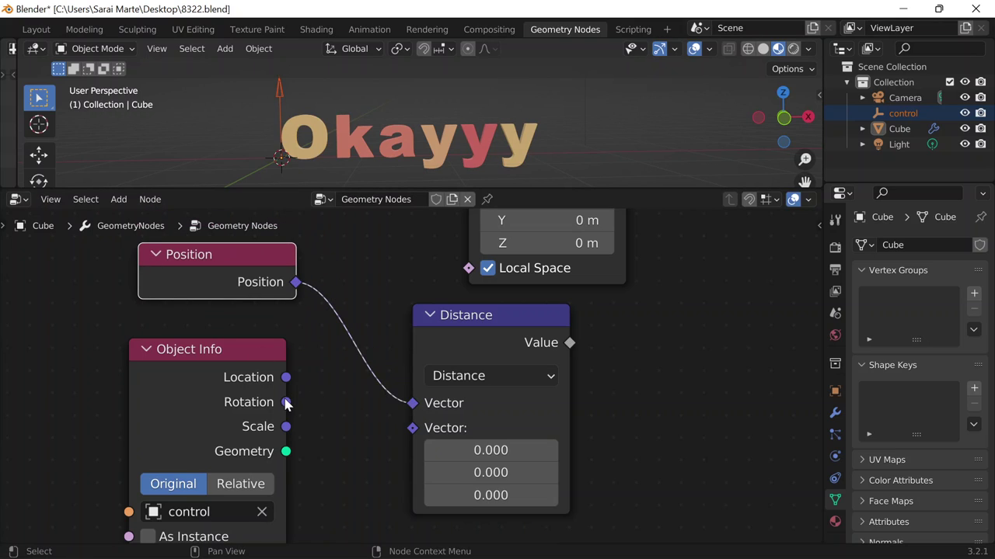
{"action": "left_click_drag", "start_coordinate": [287, 380], "coordinate": [413, 428]}
{"action": "left_click_drag", "start_coordinate": [211, 396], "coordinate": [230, 391]}
{"action": "left_click_drag", "start_coordinate": [472, 340], "coordinate": [392, 336]}
- Try connecting the Distance node's Value directly to the Translation input of Translate Instances and check the effect on the letters
{"action": "scroll", "coordinate": [420, 346], "scroll_direction": "down", "scroll_amount": 3}
{"action": "middle_click_drag", "start_coordinate": [585, 320], "coordinate": [632, 422]}
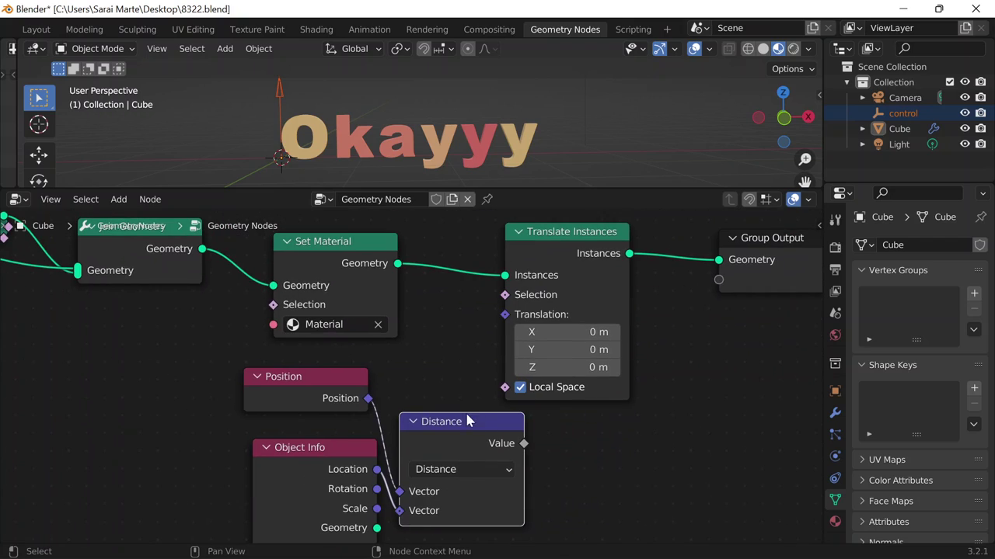
{"action": "mouse_move", "coordinate": [467, 420]}
{"action": "left_mouse_down"}
{"action": "mouse_move", "coordinate": [444, 437]}
{"action": "mouse_move", "coordinate": [481, 425]}
{"action": "left_mouse_up"}
{"action": "left_click_drag", "start_coordinate": [538, 447], "coordinate": [565, 336]}
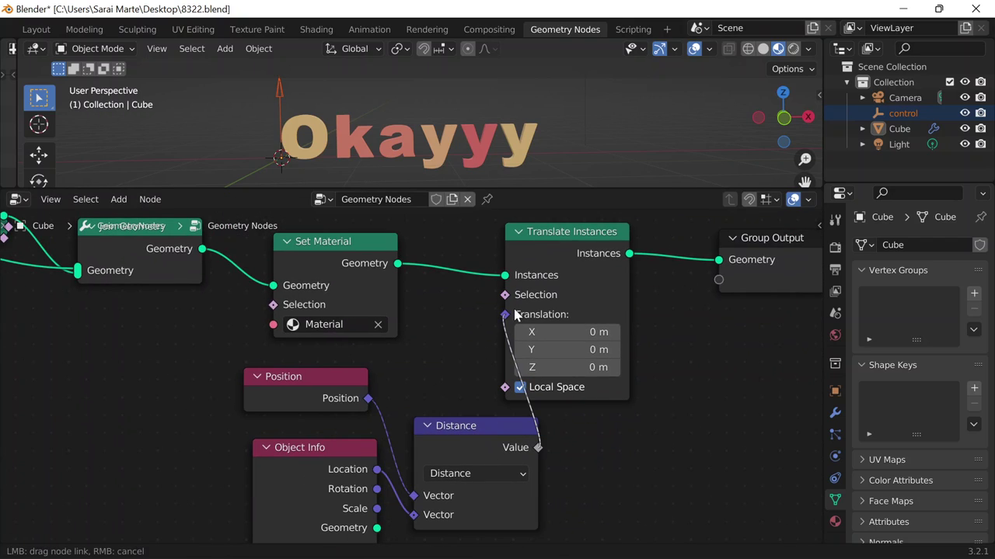
{"action": "left_click_drag", "start_coordinate": [516, 313], "coordinate": [505, 314]}
{"action": "scroll", "coordinate": [453, 113], "scroll_direction": "down", "scroll_amount": 6}
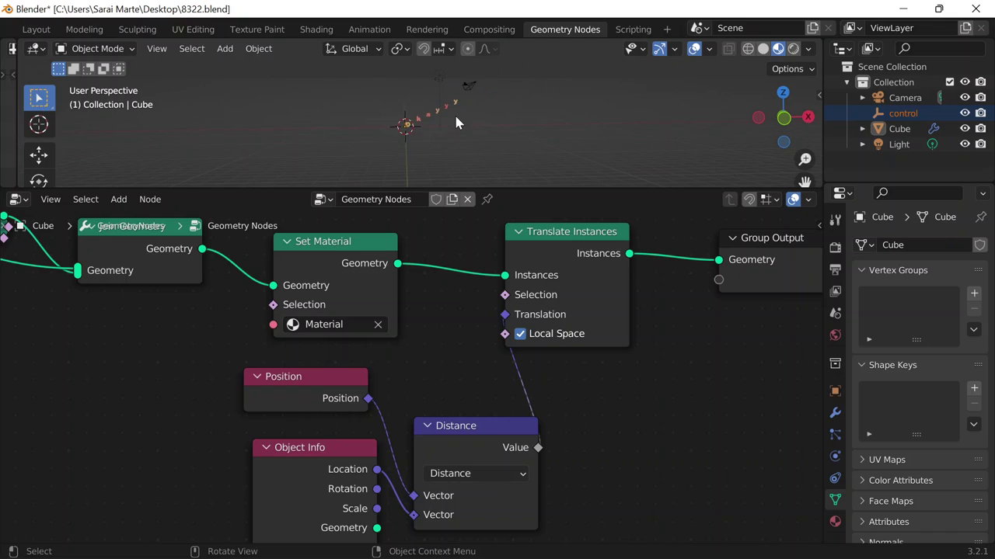
{"action": "scroll", "coordinate": [530, 144], "scroll_direction": "up", "scroll_amount": 4}
{"action": "scroll", "coordinate": [552, 99], "scroll_direction": "down", "scroll_amount": 2}
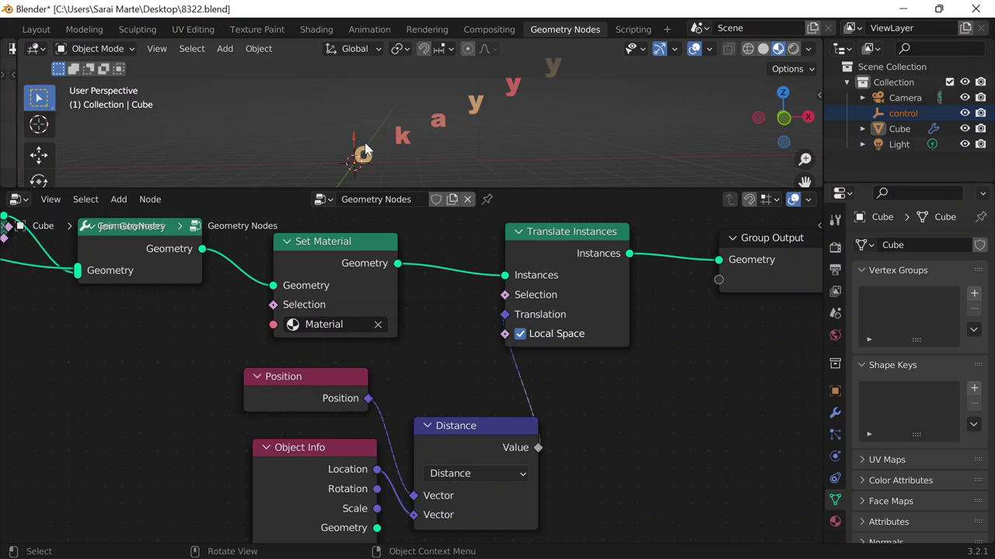
{"action": "scroll", "coordinate": [365, 150], "scroll_direction": "up", "scroll_amount": 3}
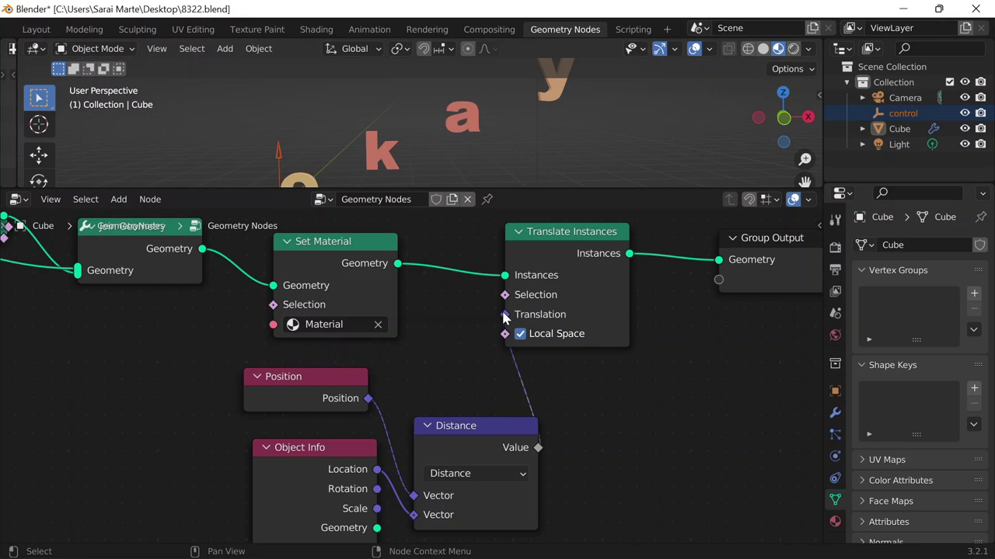
- Disconnect the Distance node from the Translation input to compare the letters without the offset
{"action": "left_click_drag", "start_coordinate": [505, 314], "coordinate": [460, 346]}
{"action": "scroll", "coordinate": [472, 77], "scroll_direction": "up", "scroll_amount": 3}
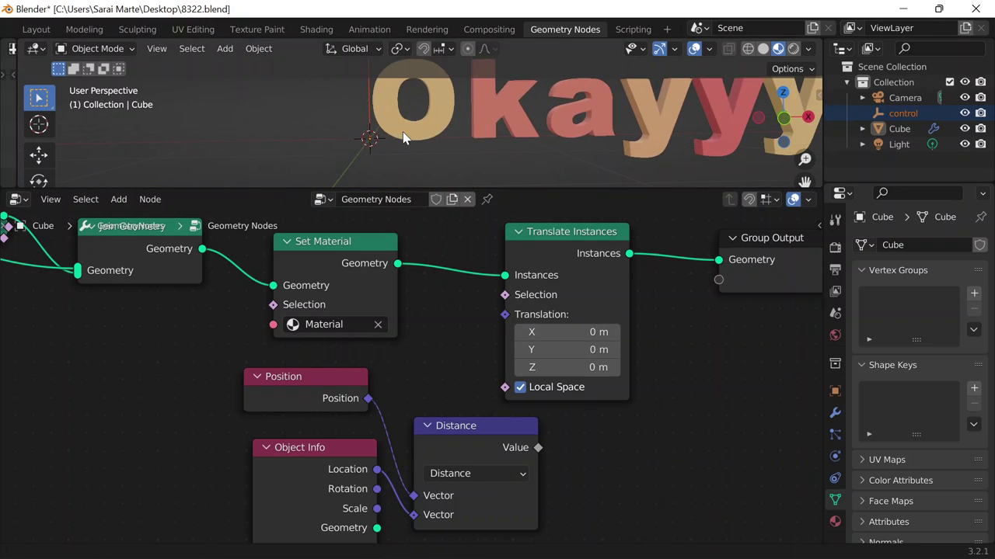
{"action": "middle_click_drag", "start_coordinate": [404, 138], "coordinate": [399, 150], "text": "shift"}
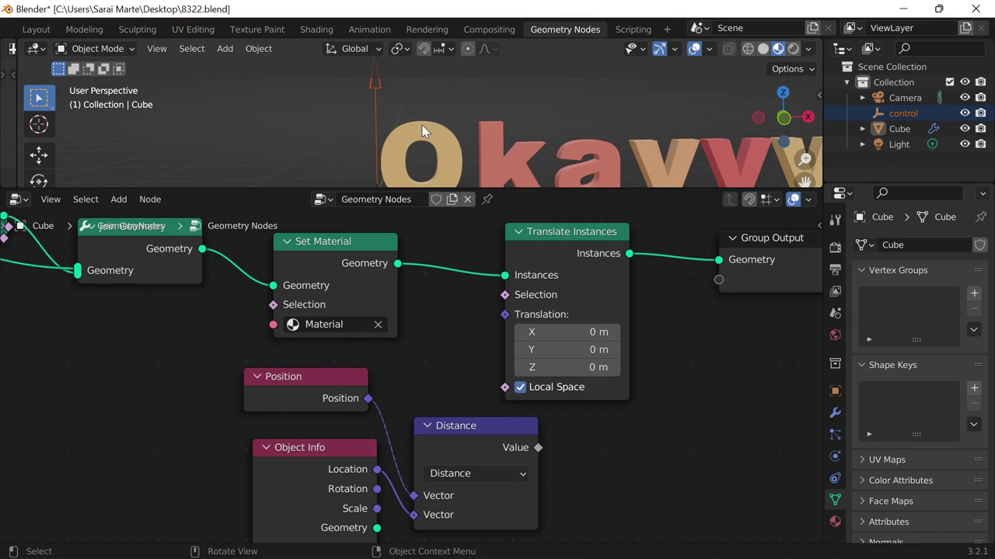
{"action": "middle_click_drag", "start_coordinate": [421, 125], "coordinate": [441, 74], "text": "shift"}
{"action": "scroll", "coordinate": [431, 111], "scroll_direction": "down", "scroll_amount": 1}
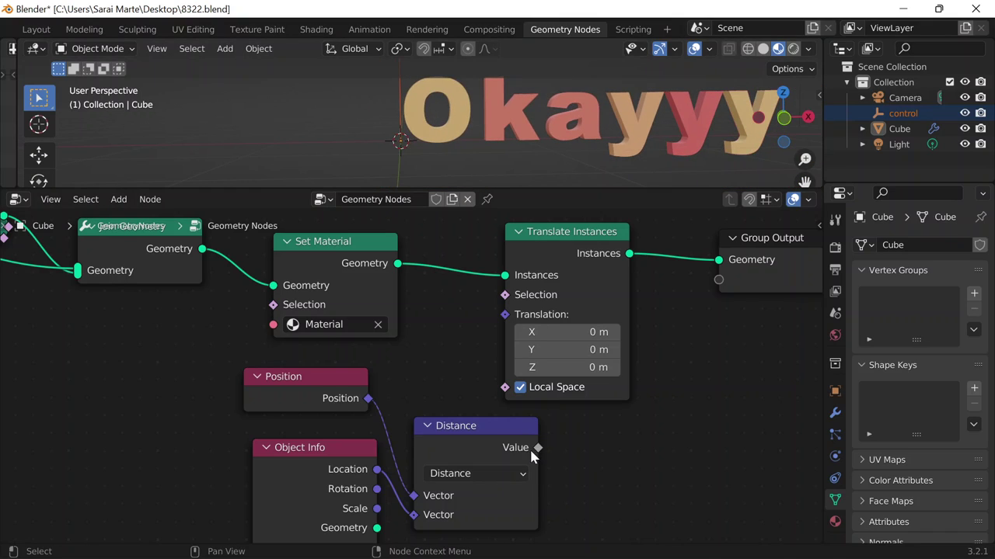
- Reconnect the Distance Value to the Translation input of Translate Instances and space the two nodes farther apart
{"action": "left_click_drag", "start_coordinate": [536, 449], "coordinate": [505, 314]}
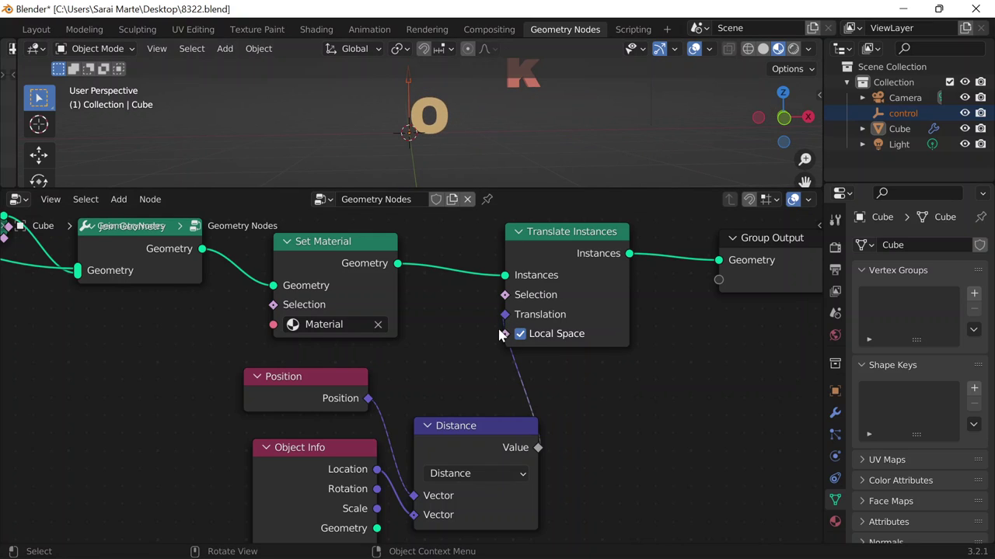
{"action": "left_click_drag", "start_coordinate": [479, 436], "coordinate": [452, 425]}
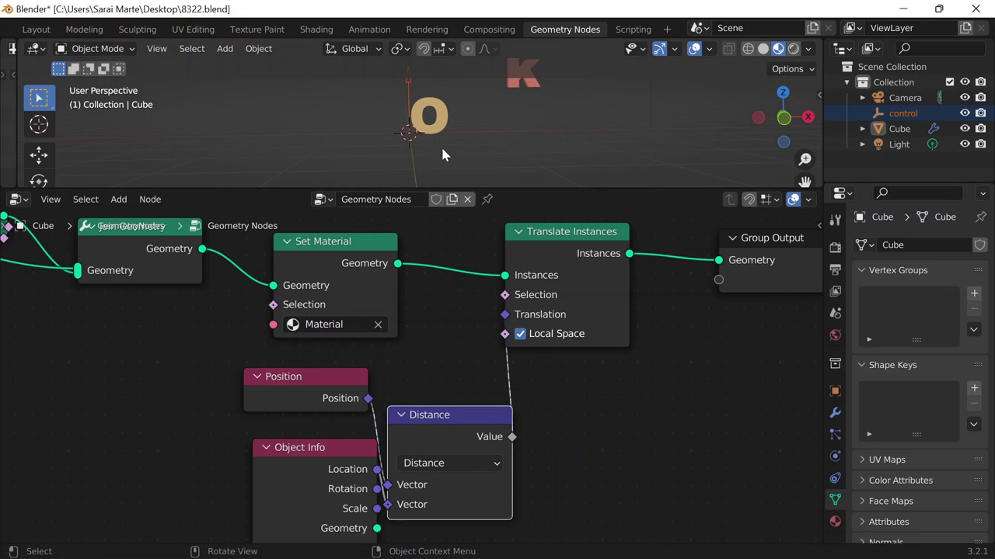
{"action": "scroll", "coordinate": [442, 155], "scroll_direction": "up", "scroll_amount": 4}
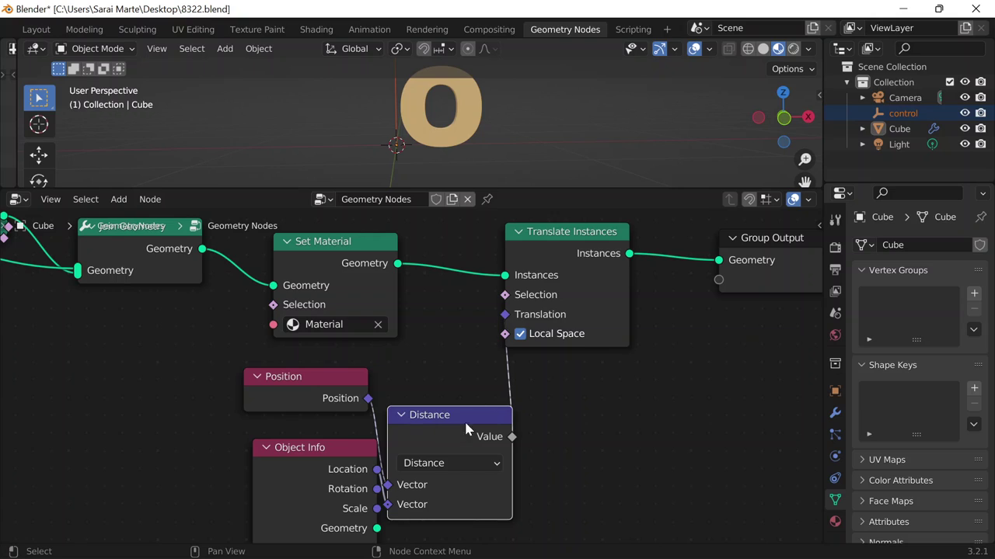
{"action": "left_click_drag", "start_coordinate": [555, 236], "coordinate": [598, 232]}
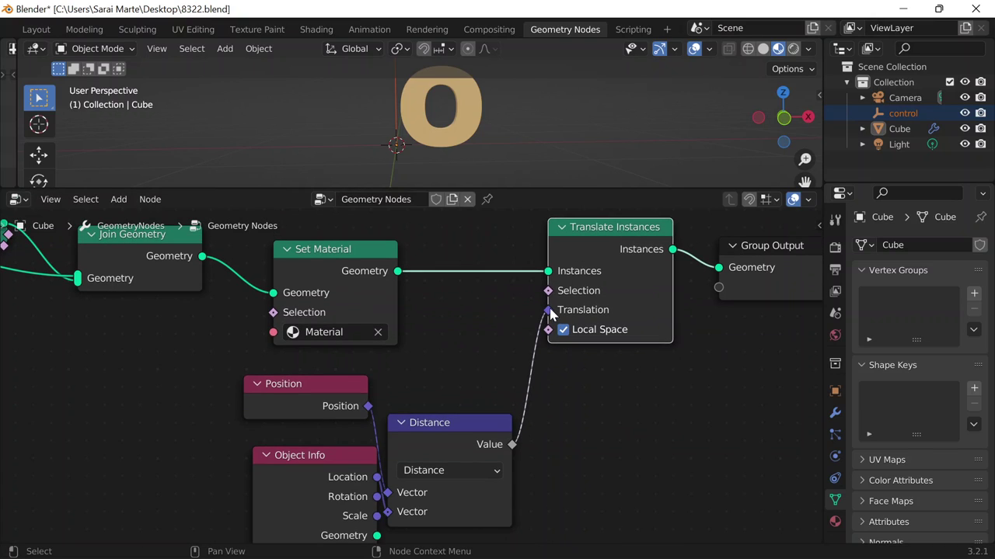
{"action": "scroll", "coordinate": [531, 139], "scroll_direction": "down", "scroll_amount": 3}
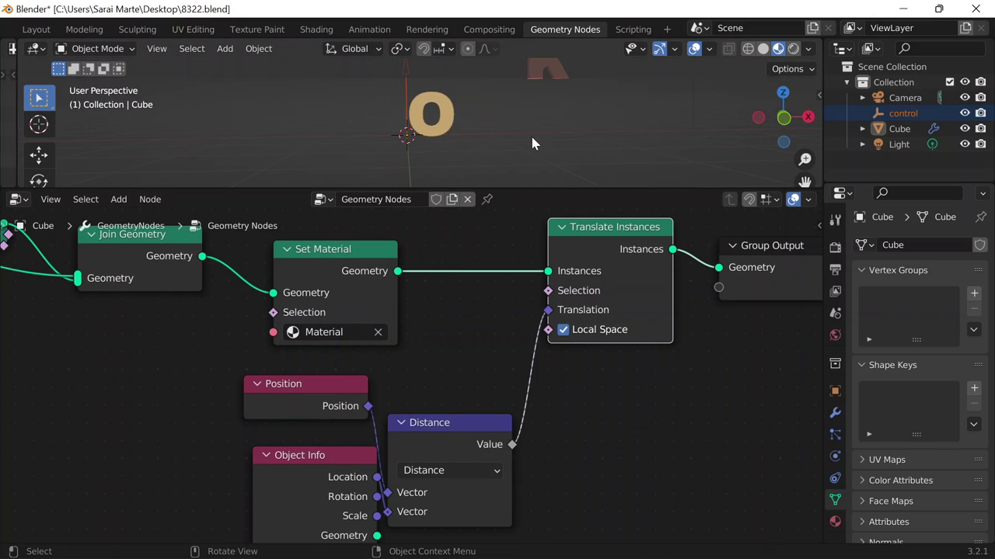
{"action": "scroll", "coordinate": [600, 112], "scroll_direction": "down", "scroll_amount": 3}
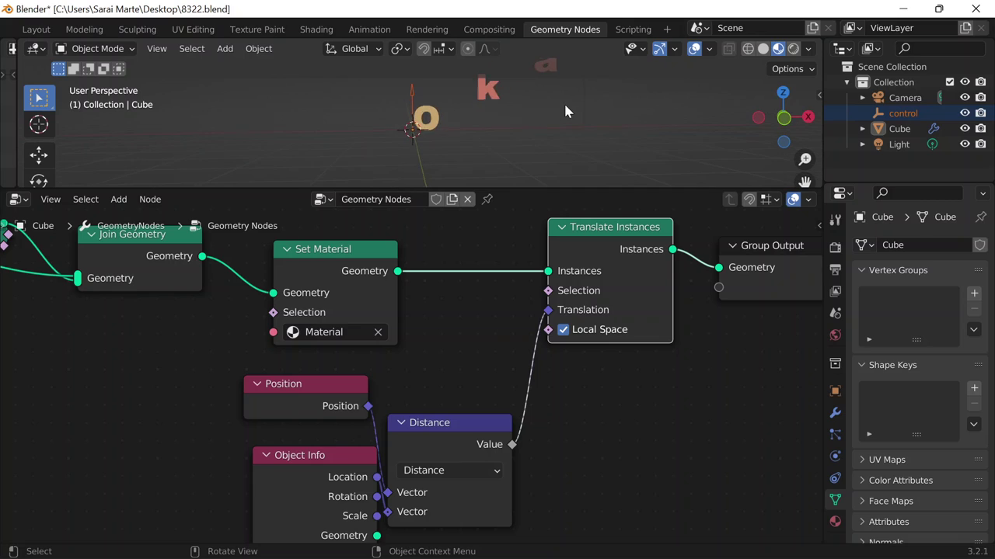
{"action": "middle_click_drag", "start_coordinate": [563, 101], "coordinate": [602, 105]}
{"action": "key", "text": "shift+a"}
{"action": "type", "text": "combin"}
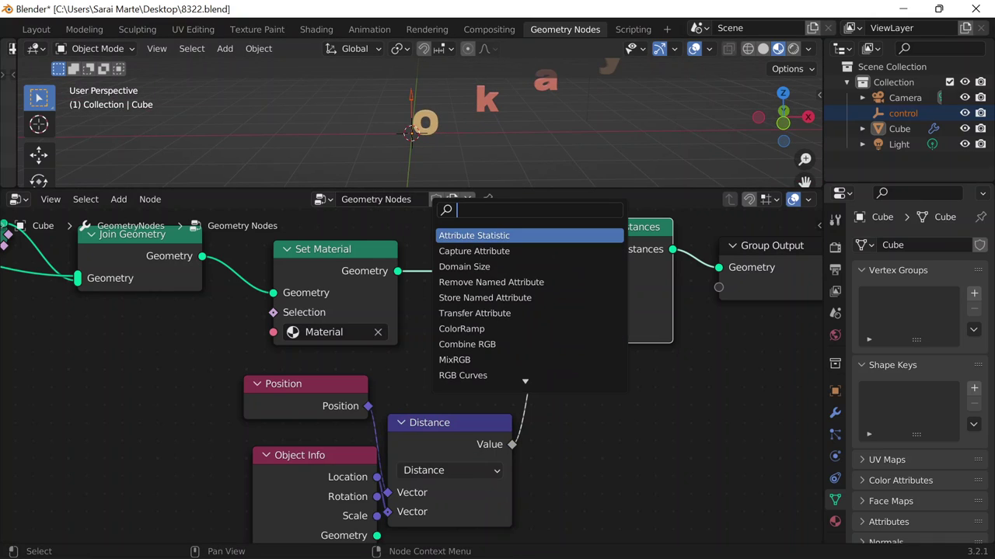
{"action": "key", "text": "Return"}
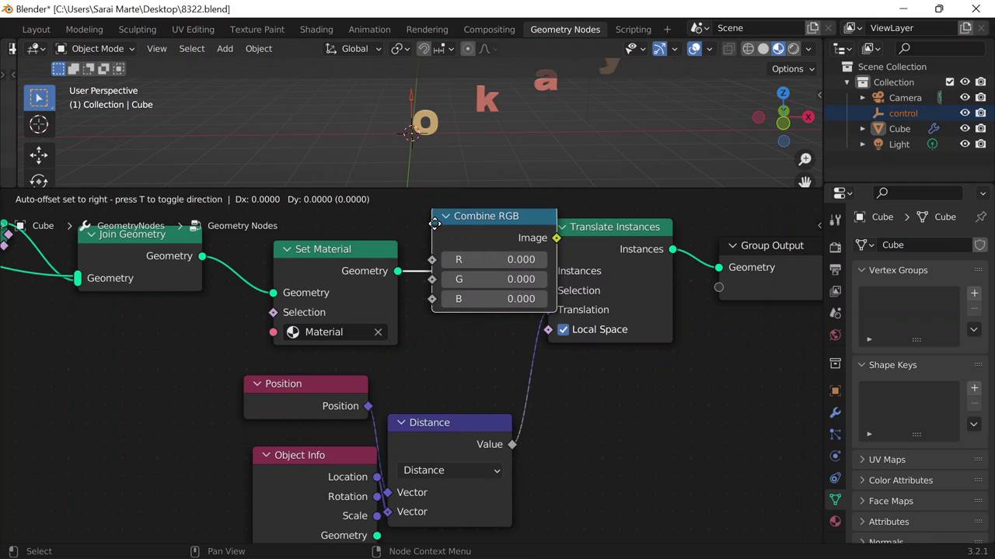
{"action": "left_click", "coordinate": [634, 391]}
{"action": "key", "text": "x"}
- Insert a Combine XYZ node between Distance and Translate Instances, with the Distance Value feeding its Y input
{"action": "key", "text": "shift+a"}
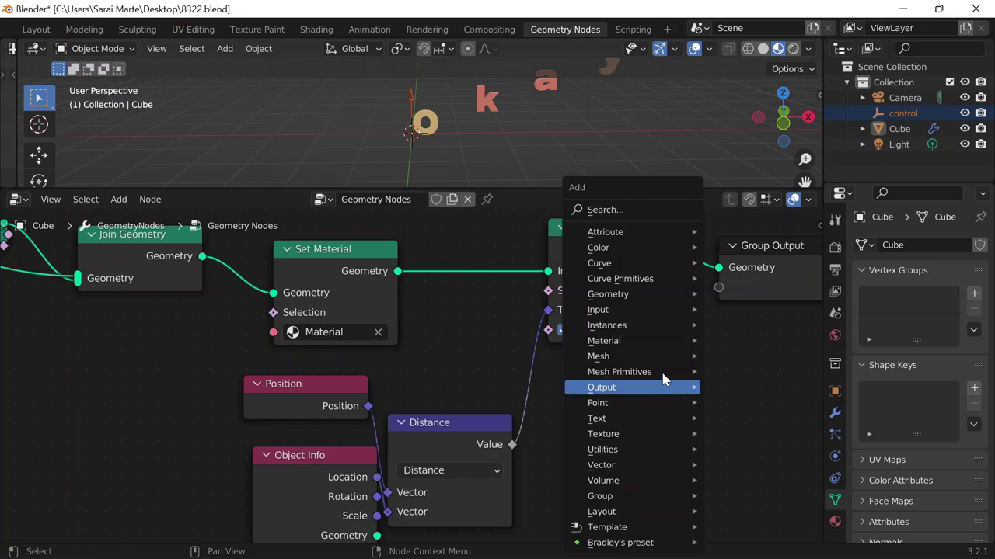
{"action": "left_click", "coordinate": [605, 210]}
{"action": "type", "text": "combine"}
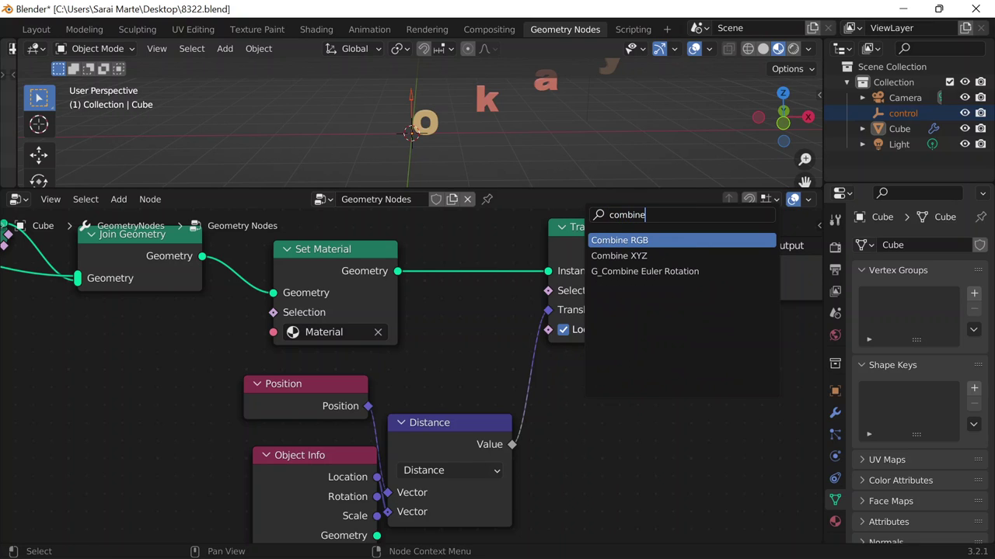
{"action": "key", "text": "Down"}
{"action": "key", "text": "Return"}
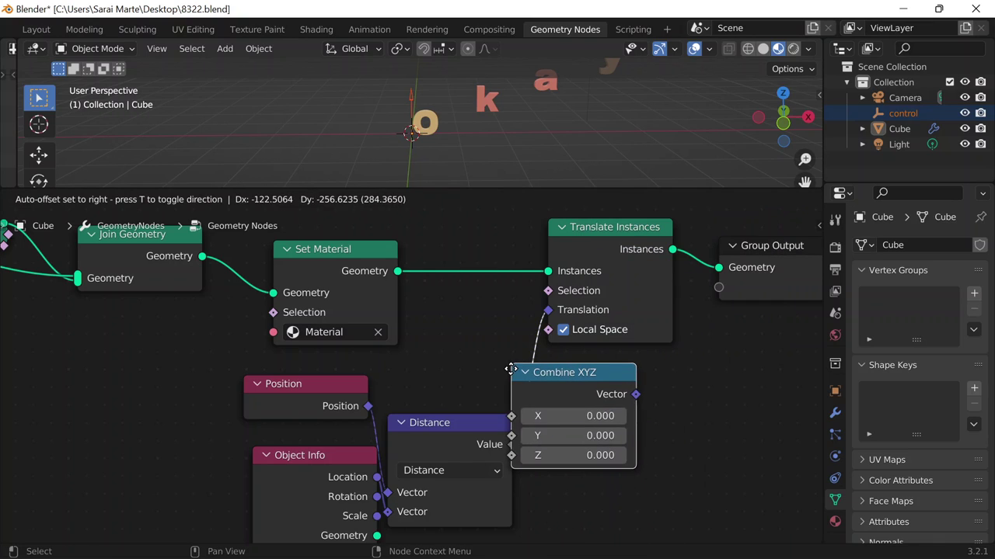
{"action": "left_click", "coordinate": [635, 435]}
{"action": "mouse_move", "coordinate": [583, 416]}
{"action": "left_mouse_down"}
{"action": "mouse_move", "coordinate": [575, 441]}
{"action": "mouse_move", "coordinate": [583, 436]}
{"action": "left_mouse_up"}
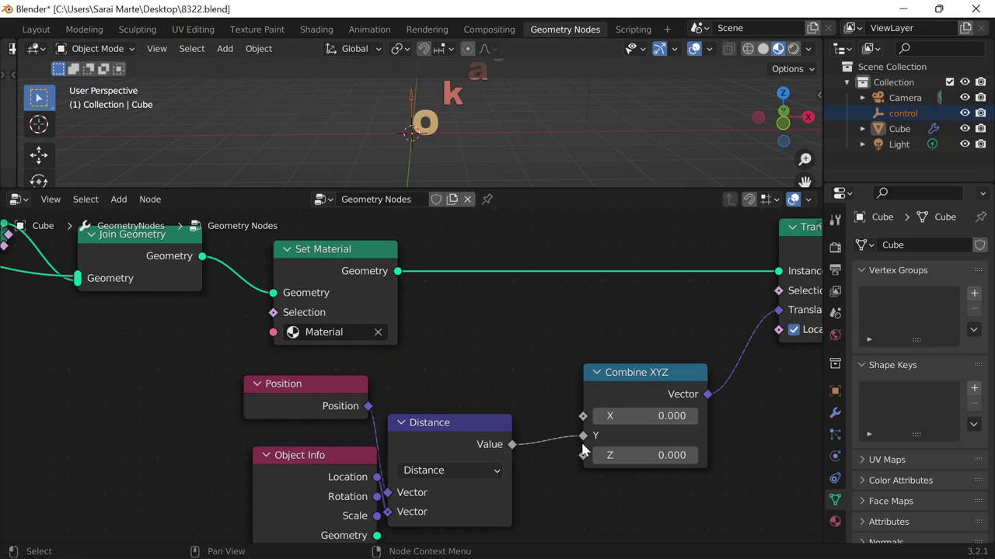
- Switch the 3D viewport to the front view, enlarge it slightly and examine the letters' offset from the control empty
{"action": "middle_click_drag", "start_coordinate": [540, 104], "coordinate": [514, 88]}
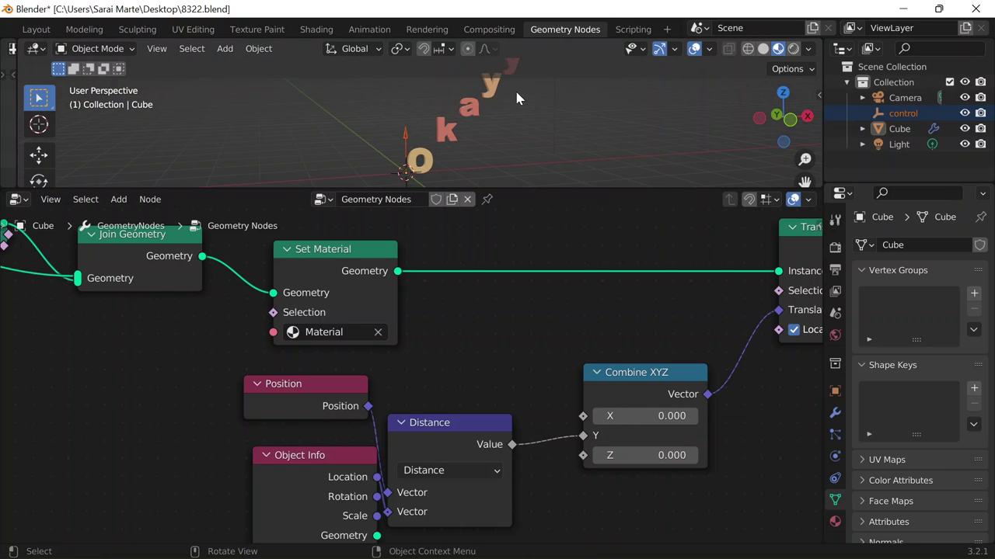
{"action": "key", "text": "grave"}
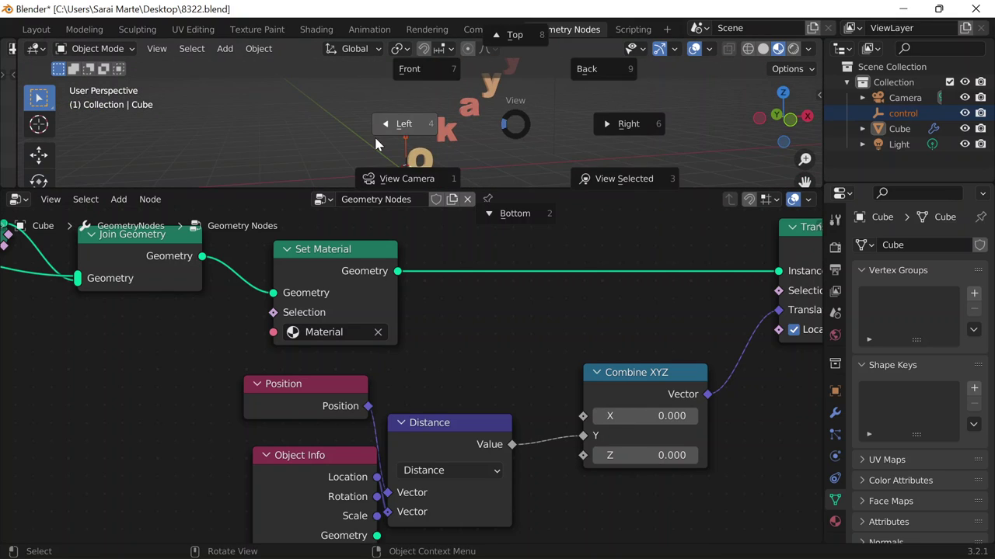
{"action": "left_click", "coordinate": [418, 74]}
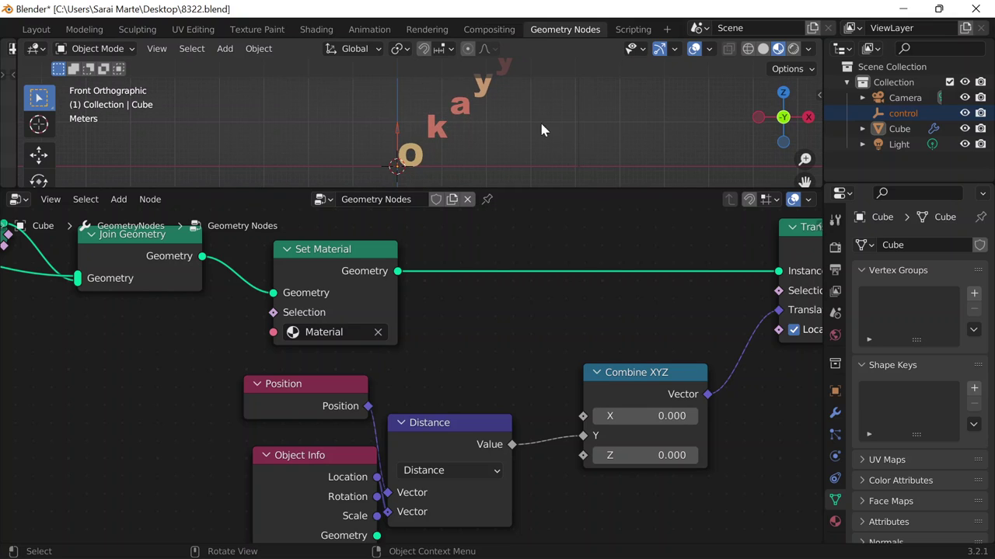
{"action": "mouse_move", "coordinate": [523, 188]}
{"action": "left_mouse_down"}
{"action": "mouse_move", "coordinate": [517, 278]}
{"action": "mouse_move", "coordinate": [513, 200]}
{"action": "left_mouse_up"}
{"action": "scroll", "coordinate": [507, 160], "scroll_direction": "up", "scroll_amount": 8}
{"action": "scroll", "coordinate": [508, 160], "scroll_direction": "down", "scroll_amount": 4}
{"action": "scroll", "coordinate": [526, 146], "scroll_direction": "down", "scroll_amount": 1}
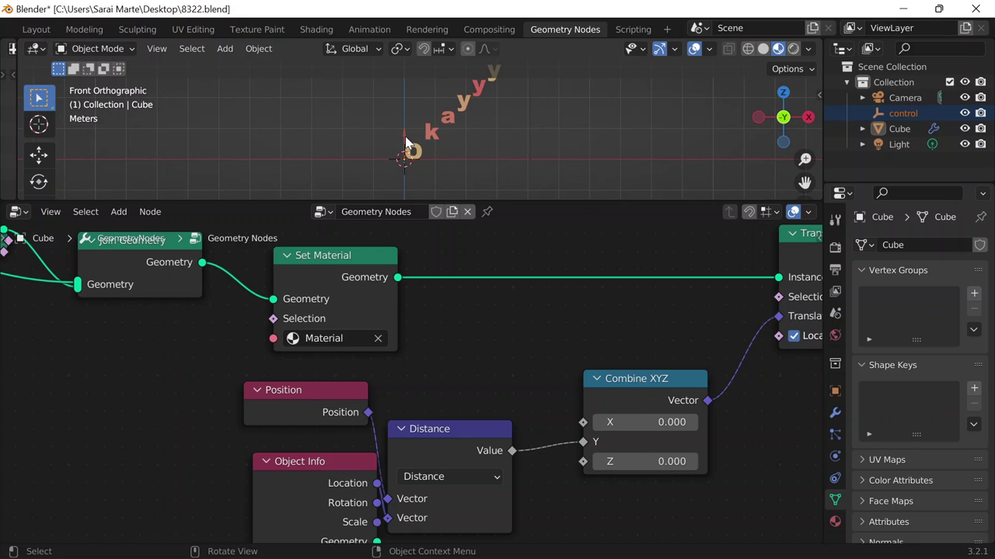
{"action": "scroll", "coordinate": [466, 131], "scroll_direction": "up", "scroll_amount": 3}
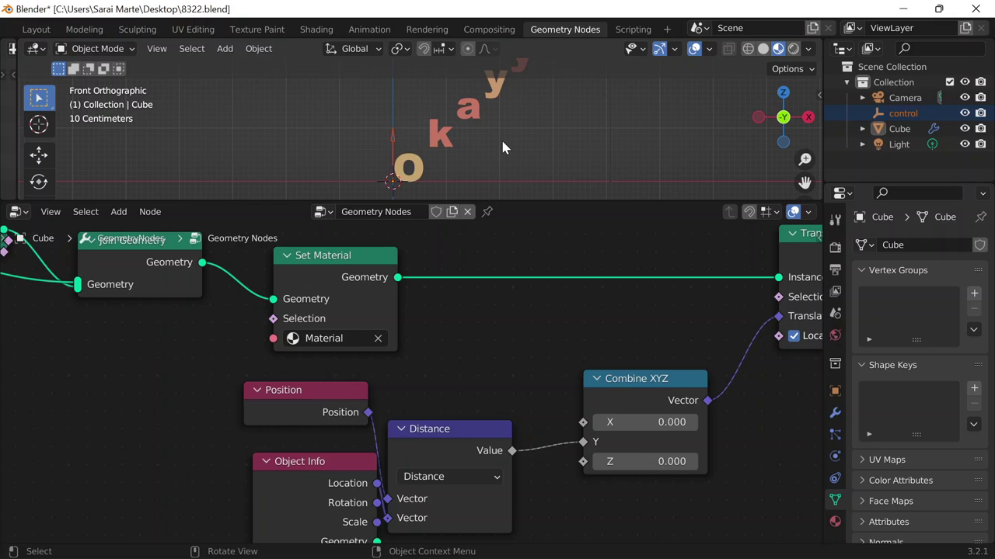
{"action": "scroll", "coordinate": [497, 156], "scroll_direction": "down", "scroll_amount": 2}
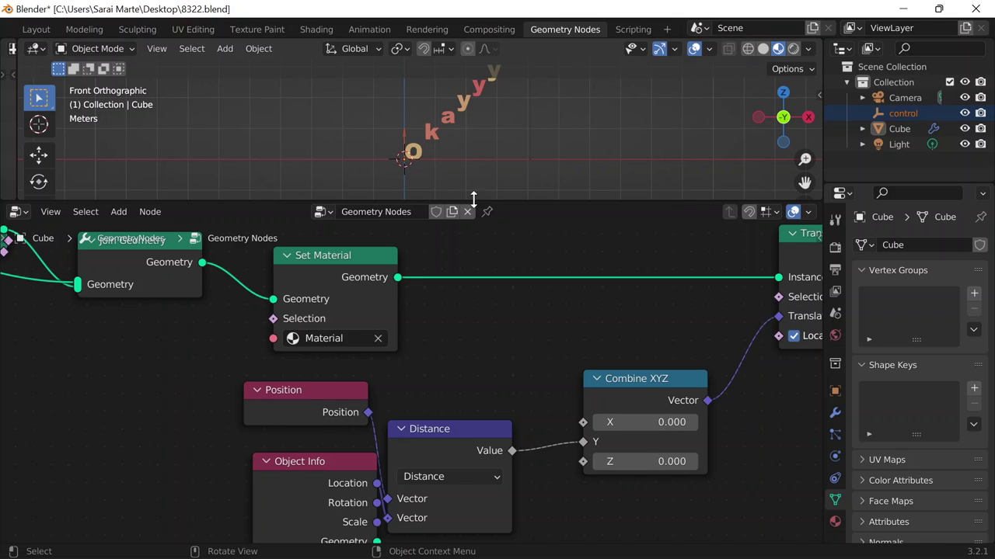
- Insert a ColorRamp node into the link between the Distance node and the Combine XYZ node
{"action": "middle_click_drag", "start_coordinate": [604, 327], "coordinate": [329, 286]}
{"action": "middle_click_drag", "start_coordinate": [490, 291], "coordinate": [613, 311], "text": "shift"}
{"action": "key", "text": "shift+a"}
{"action": "left_click", "coordinate": [445, 212]}
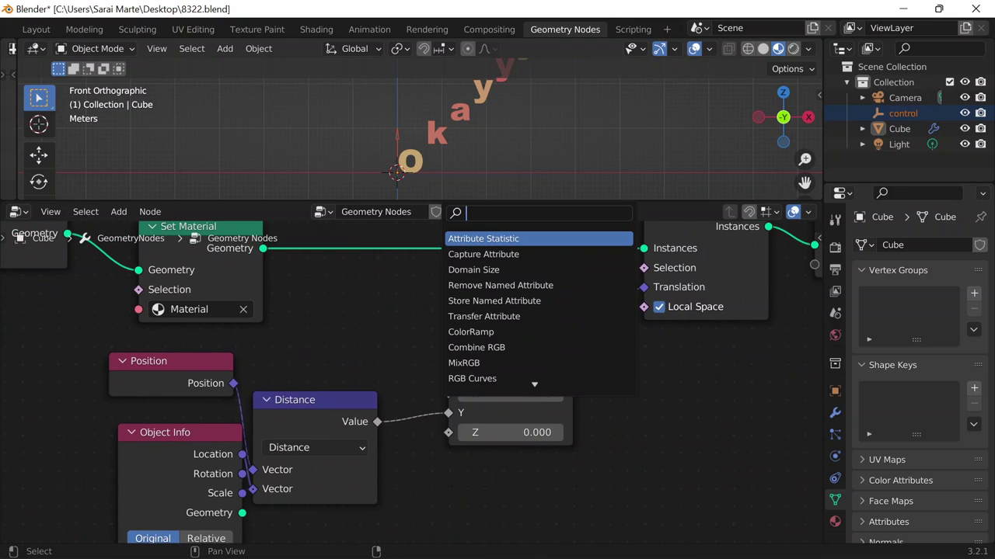
{"action": "type", "text": "color a"}
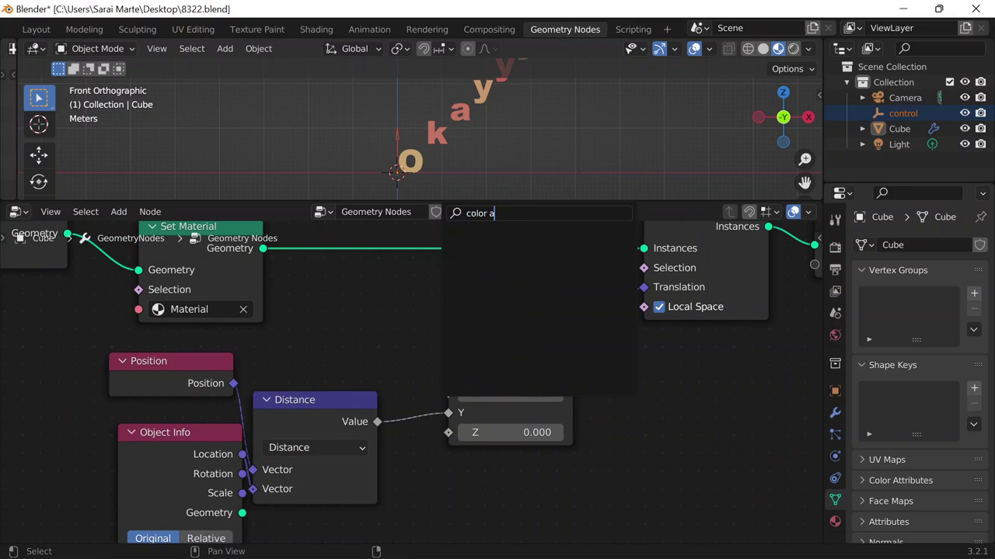
{"action": "key", "text": "BackSpace"}
{"action": "key", "text": "BackSpace"}
{"action": "key", "text": "Return"}
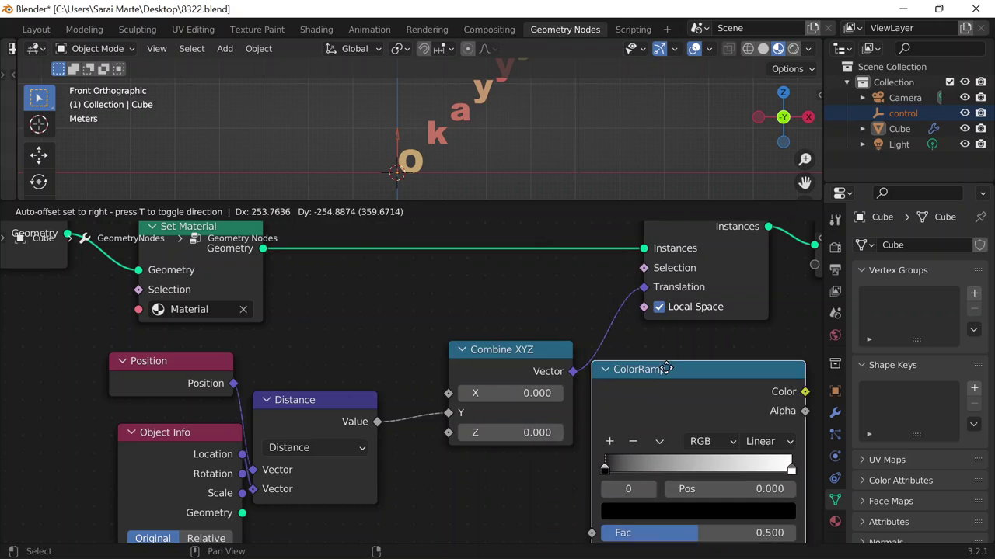
{"action": "left_click", "coordinate": [520, 349]}
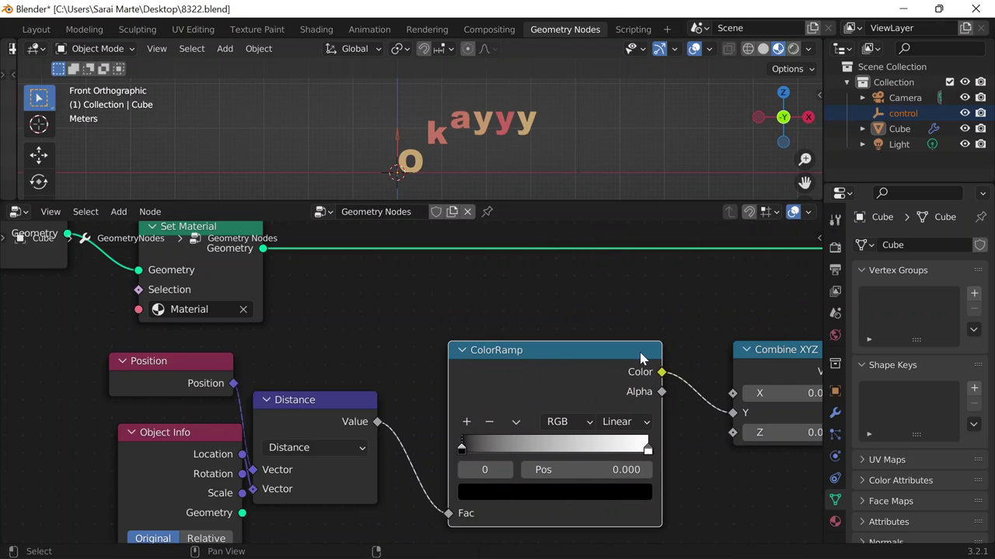
- Flip the ColorRamp's gradient so it runs from white to black
{"action": "scroll", "coordinate": [699, 414], "scroll_direction": "up", "scroll_amount": 2}
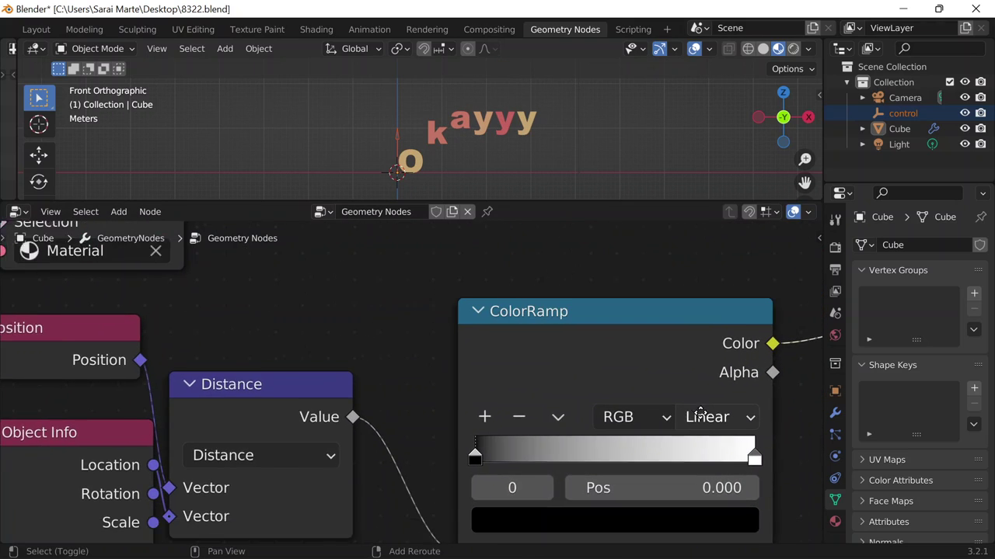
{"action": "middle_click_drag", "start_coordinate": [699, 411], "coordinate": [552, 339]}
{"action": "left_click", "coordinate": [555, 344]}
{"action": "left_click", "coordinate": [602, 344]}
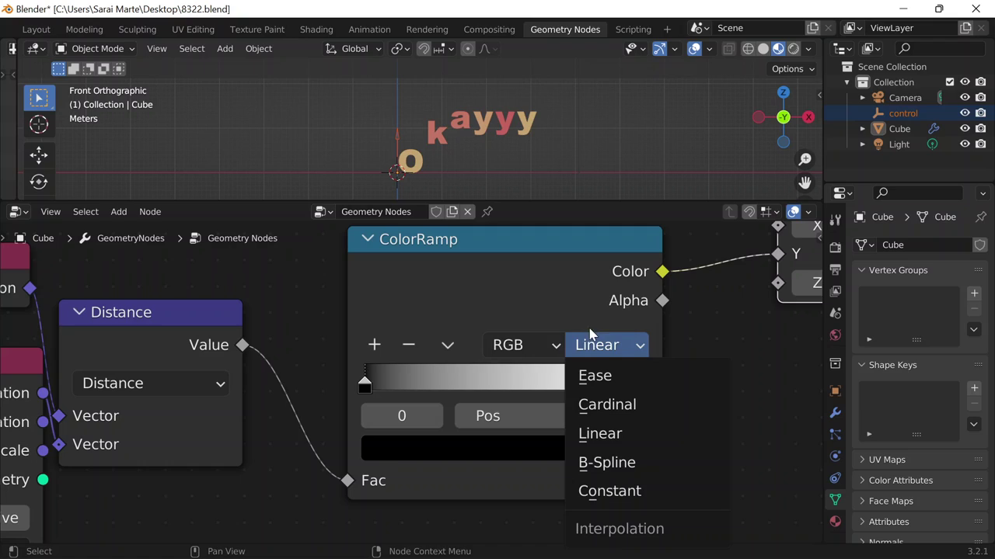
{"action": "left_click", "coordinate": [449, 345]}
{"action": "left_click", "coordinate": [537, 375]}
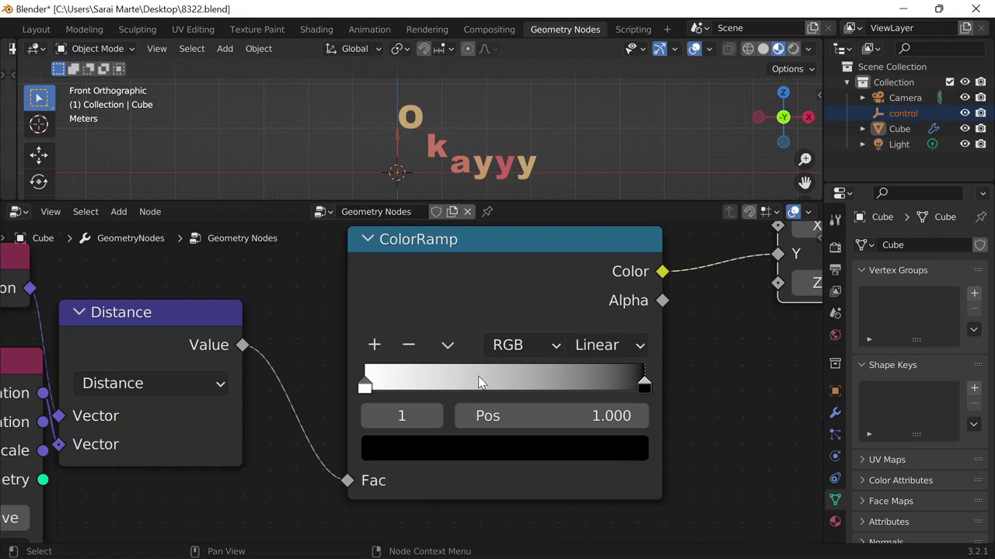
- Move the control empty to the left of the letter O, clear of the text
{"action": "scroll", "coordinate": [446, 121], "scroll_direction": "up", "scroll_amount": 3}
{"action": "scroll", "coordinate": [456, 124], "scroll_direction": "down", "scroll_amount": 2}
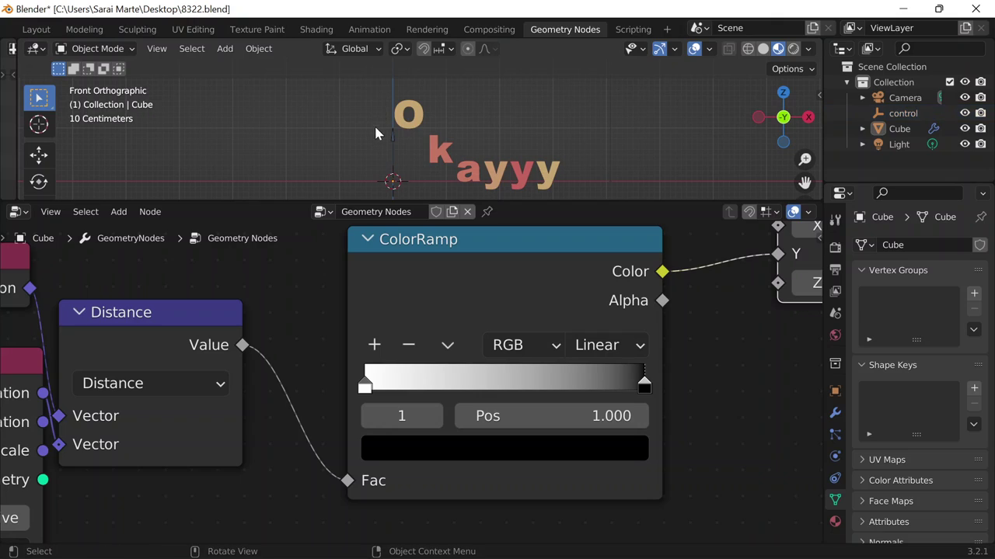
{"action": "left_click", "coordinate": [411, 159]}
{"action": "left_click_drag", "start_coordinate": [388, 94], "coordinate": [411, 148]}
{"action": "left_click", "coordinate": [447, 134]}
{"action": "left_click_drag", "start_coordinate": [549, 150], "coordinate": [581, 192]}
{"action": "left_click", "coordinate": [398, 145]}
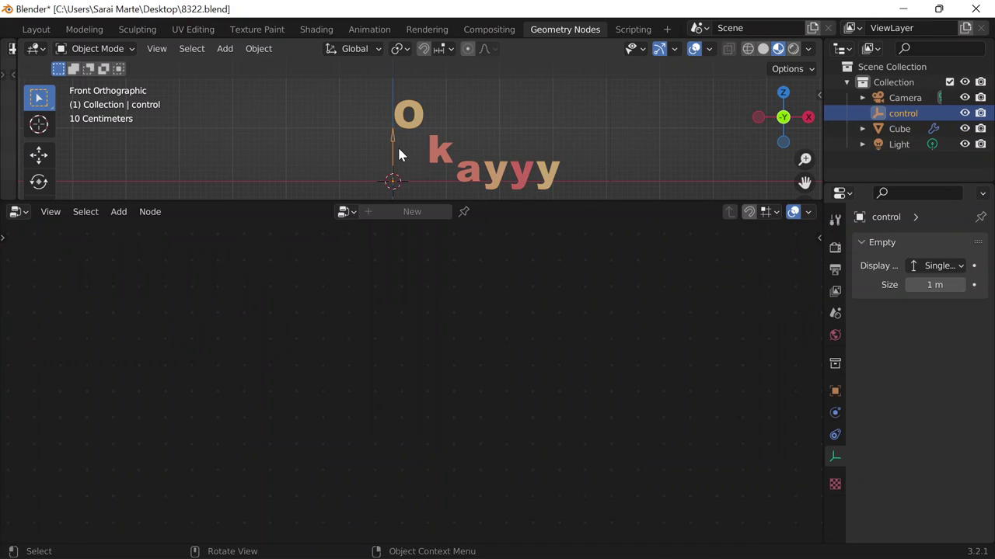
{"action": "key", "text": "g"}
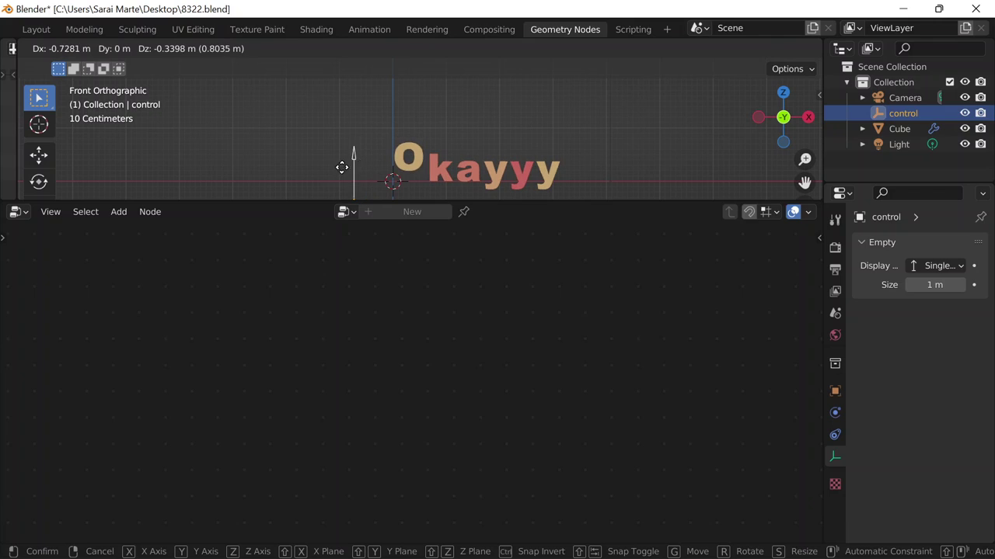
{"action": "left_click", "coordinate": [355, 165]}
- Move the control empty along the text to just beneath the letters "k" and "a"
{"action": "left_click", "coordinate": [442, 177]}
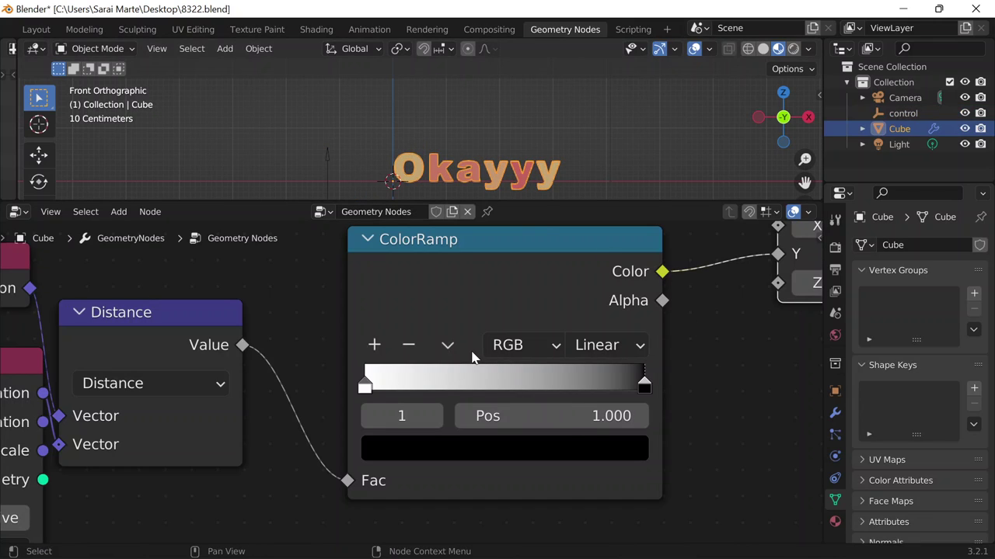
{"action": "scroll", "coordinate": [606, 359], "scroll_direction": "down", "scroll_amount": 3}
{"action": "middle_click_drag", "start_coordinate": [639, 355], "coordinate": [592, 385]}
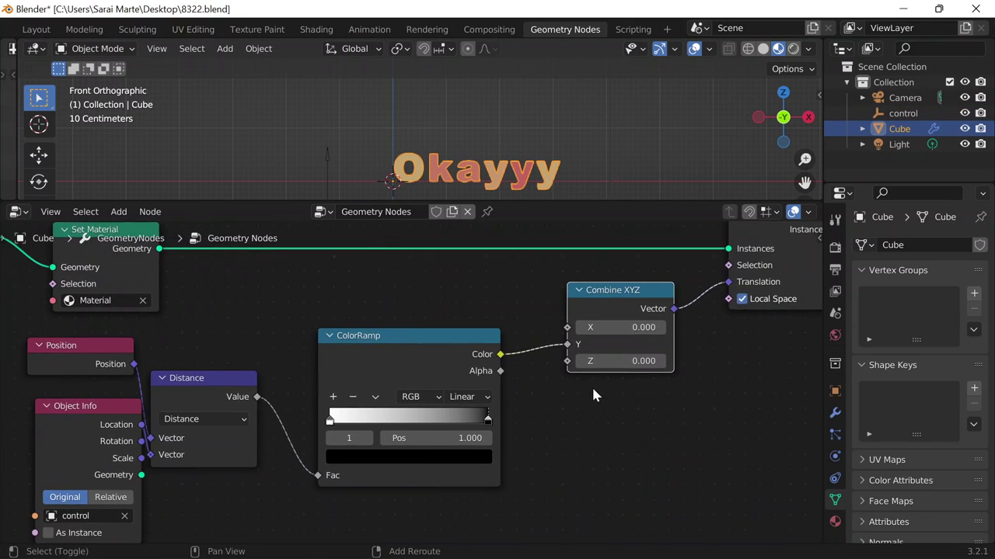
{"action": "scroll", "coordinate": [549, 140], "scroll_direction": "down", "scroll_amount": 2}
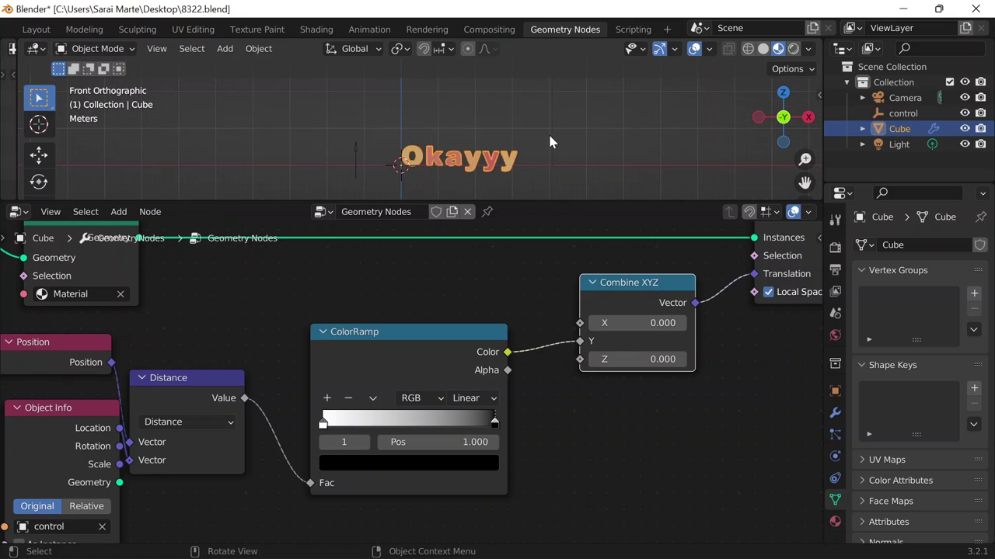
{"action": "left_click", "coordinate": [358, 148]}
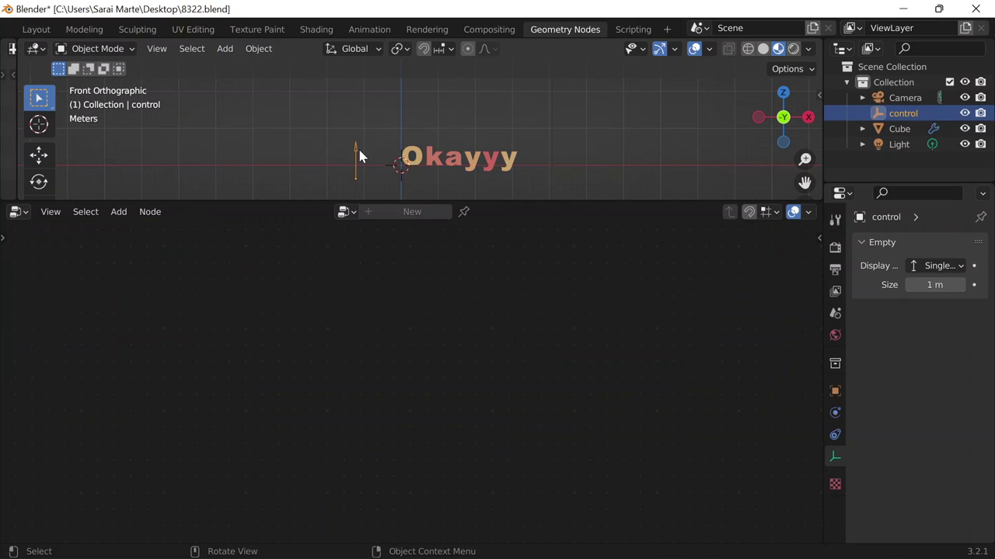
{"action": "key", "text": "g"}
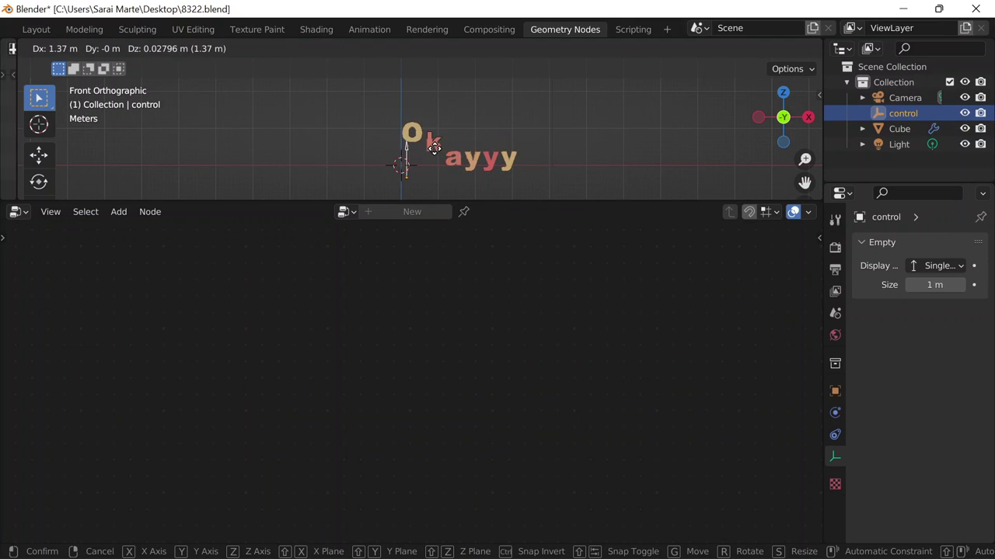
{"action": "left_click", "coordinate": [462, 151]}
- Draw a horizontal annotation line along the tops of the raised letters and undo the second line drawn above it
{"action": "scroll", "coordinate": [39, 132], "scroll_direction": "down", "scroll_amount": 3}
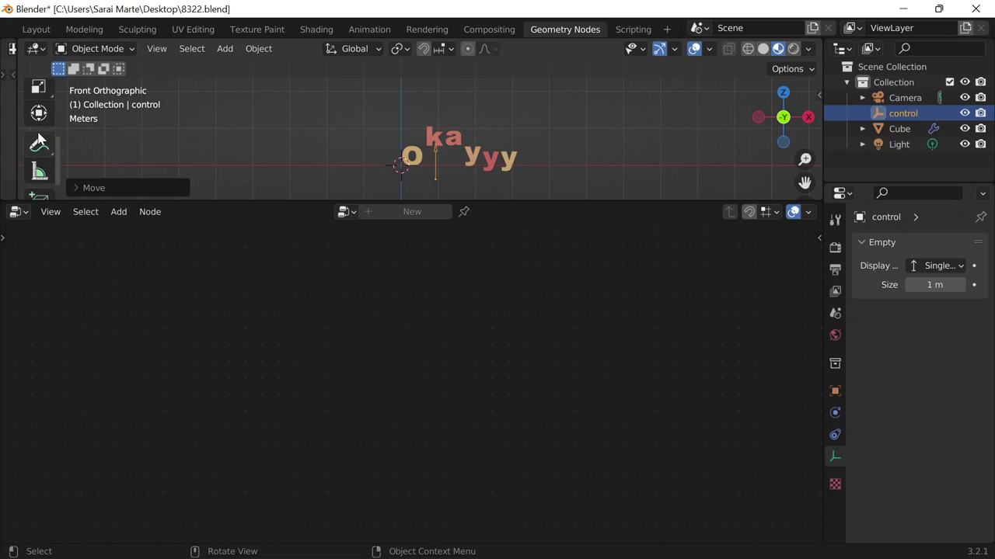
{"action": "left_click", "coordinate": [39, 144]}
{"action": "left_click_drag", "start_coordinate": [395, 129], "coordinate": [568, 129]}
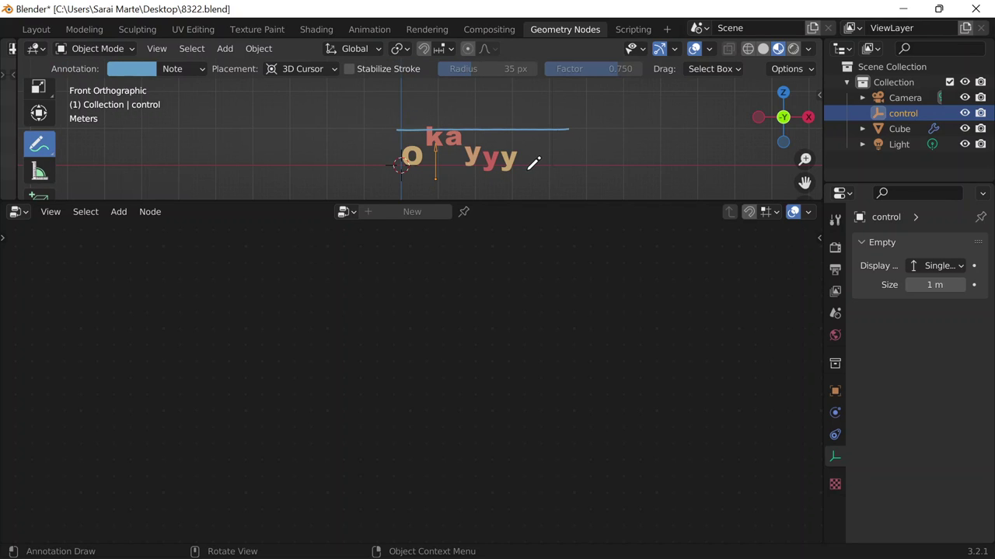
{"action": "left_click_drag", "start_coordinate": [400, 109], "coordinate": [651, 109]}
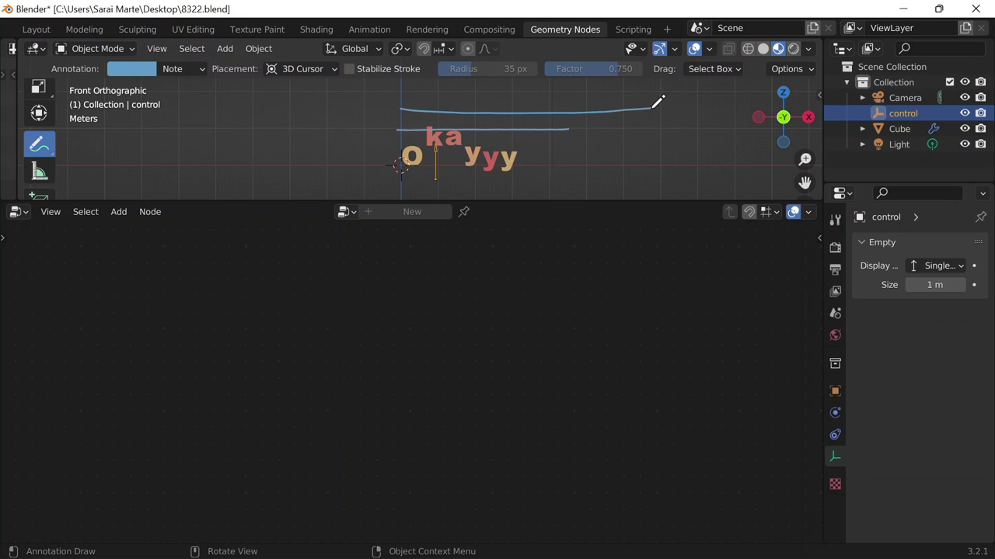
{"action": "key", "text": "ctrl+z"}
{"action": "scroll", "coordinate": [39, 100], "scroll_direction": "up", "scroll_amount": 3}
{"action": "left_click", "coordinate": [39, 98]}
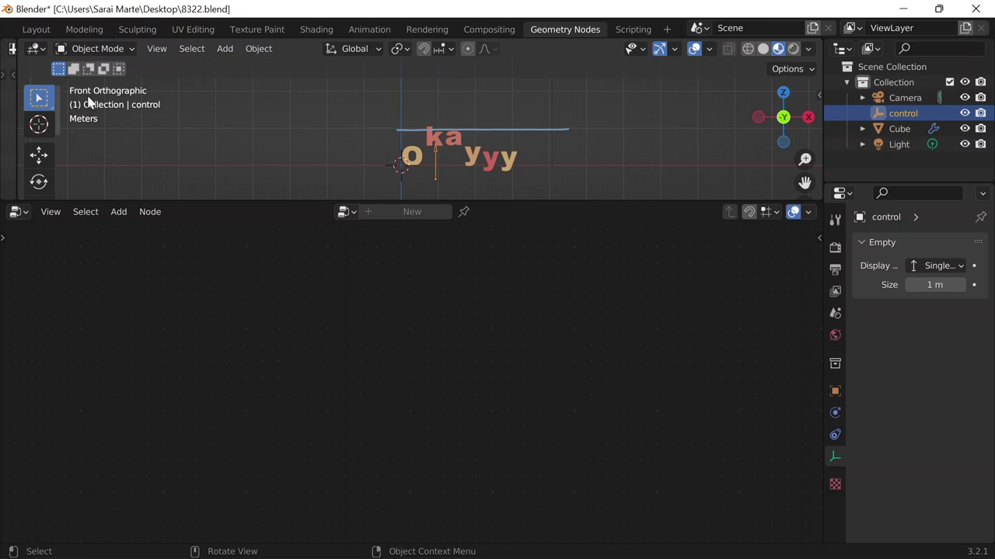
- Insert a Math node between the ColorRamp's Color output and Combine XYZ's Y input, set to Multiply
{"action": "left_click", "coordinate": [446, 136]}
{"action": "key", "text": "shift+a"}
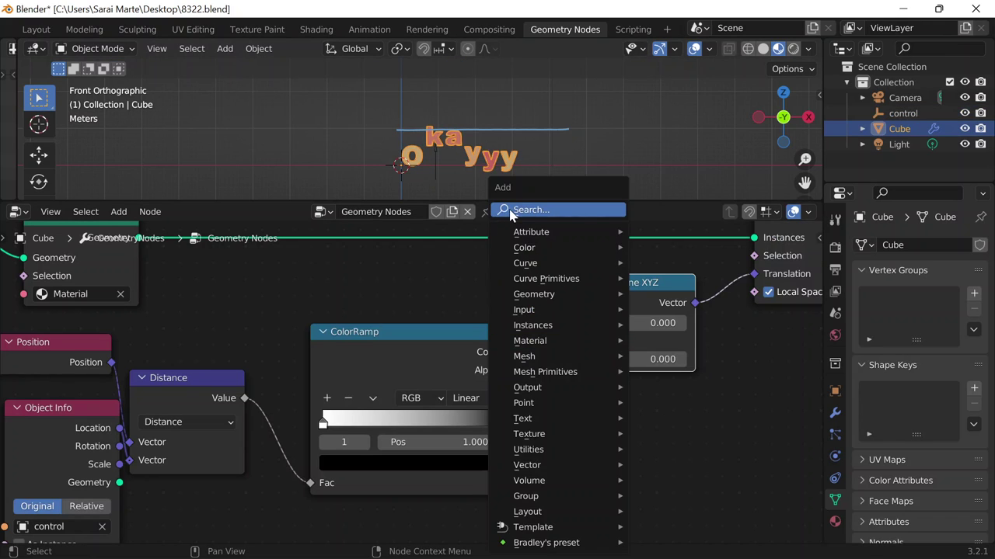
{"action": "left_click", "coordinate": [533, 205]}
{"action": "type", "text": "math"}
{"action": "key", "text": "Return"}
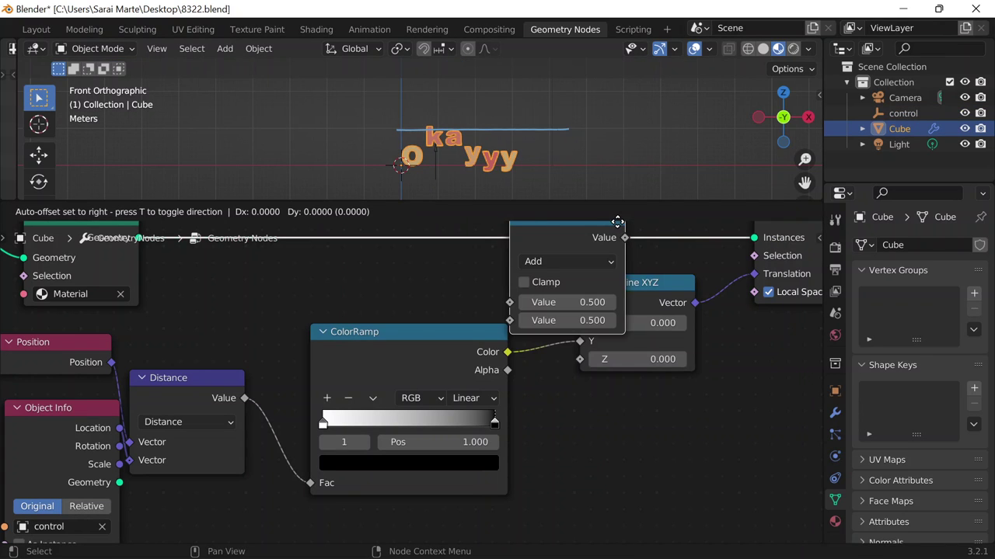
{"action": "left_click", "coordinate": [613, 334]}
{"action": "left_click", "coordinate": [613, 344]}
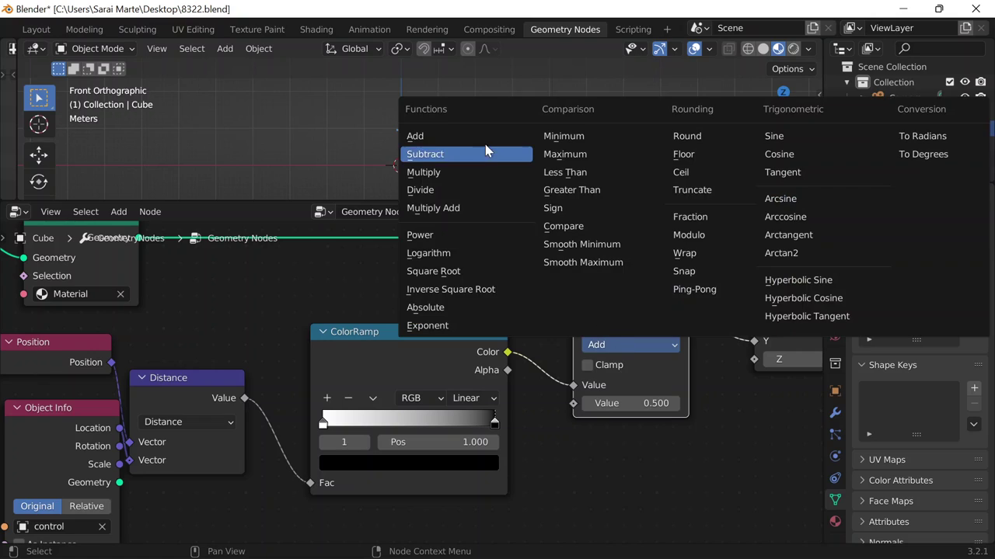
{"action": "left_click", "coordinate": [437, 178]}
- Set the Multiply node's second value to 1
{"action": "left_click", "coordinate": [666, 403]}
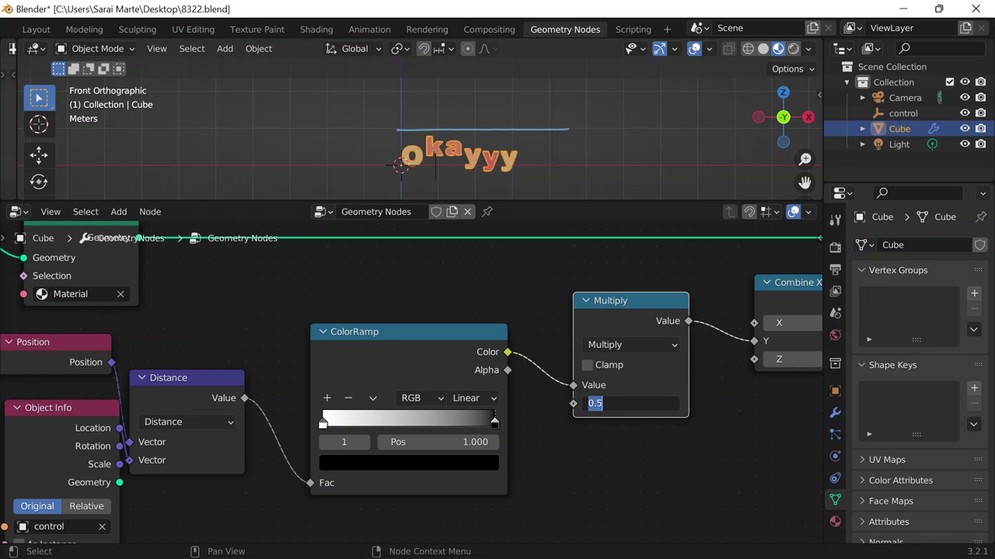
{"action": "type", "text": "1\\"}
{"action": "key", "text": "Return"}
{"action": "left_click", "coordinate": [662, 403]}
{"action": "type", "text": "1"}
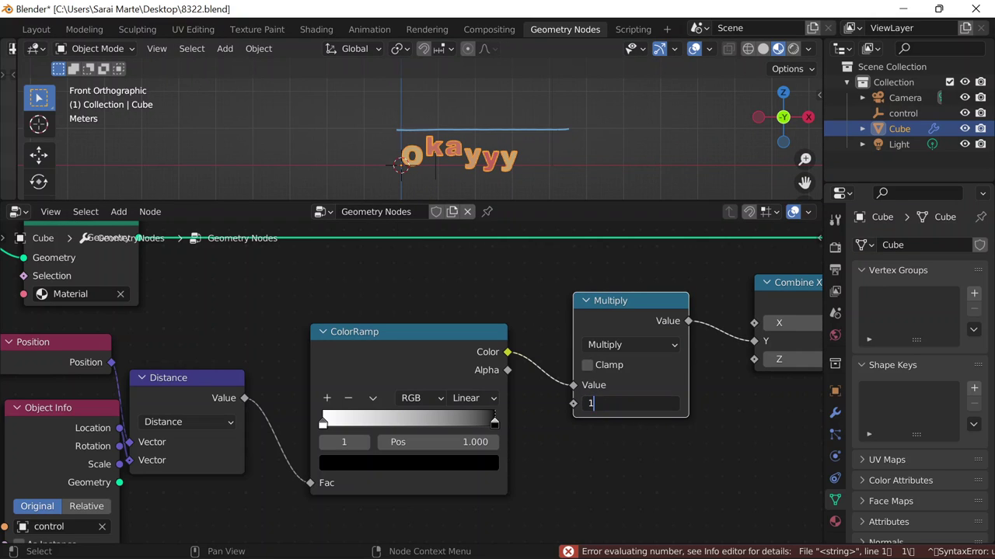
{"action": "key", "text": "Return"}
- Try a Multiply value of 2 and mark the height of the raised letters "ka" with annotation lines
{"action": "scroll", "coordinate": [406, 108], "scroll_direction": "up", "scroll_amount": 3}
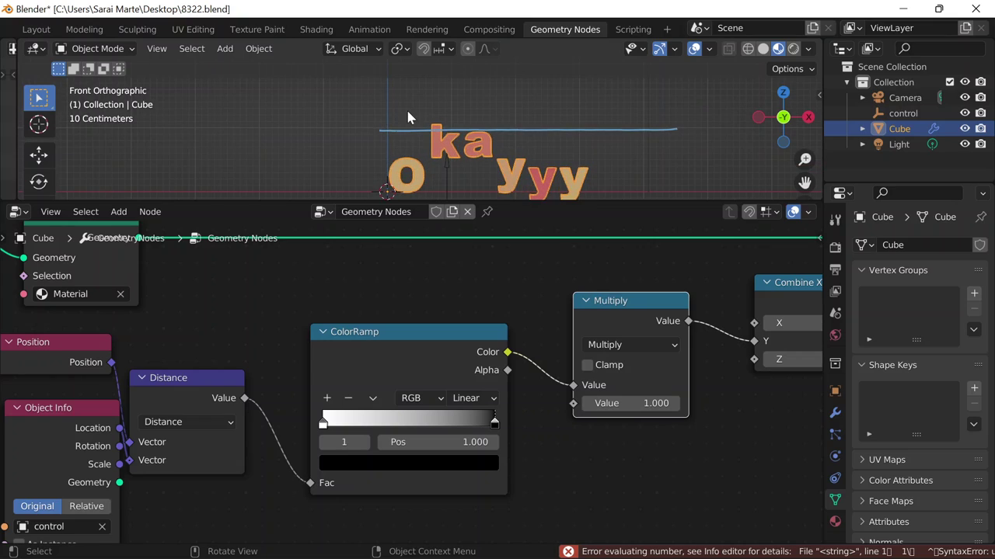
{"action": "scroll", "coordinate": [31, 163], "scroll_direction": "down", "scroll_amount": 3}
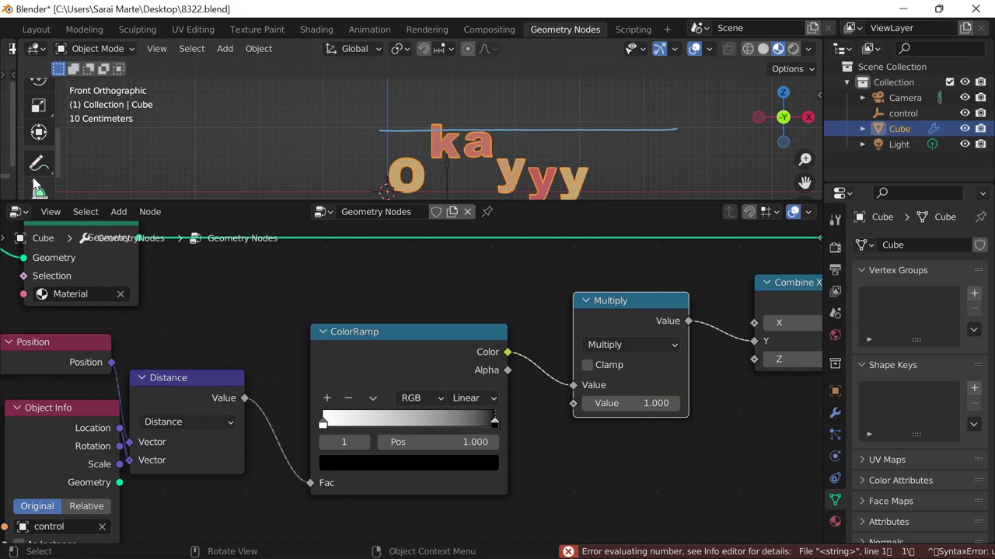
{"action": "left_click", "coordinate": [35, 164]}
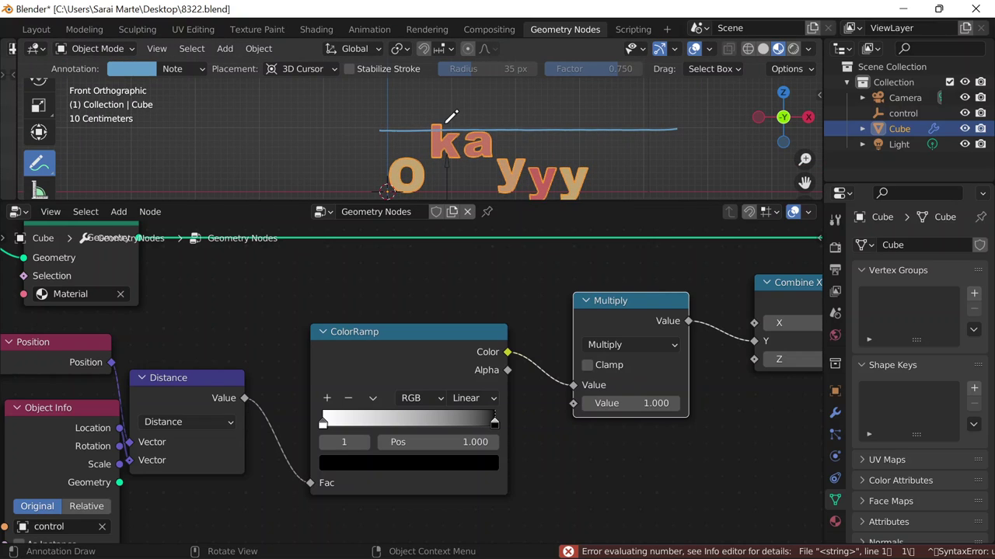
{"action": "left_click", "coordinate": [649, 402]}
{"action": "type", "text": "2"}
{"action": "key", "text": "Return"}
{"action": "scroll", "coordinate": [482, 132], "scroll_direction": "down", "scroll_amount": 1}
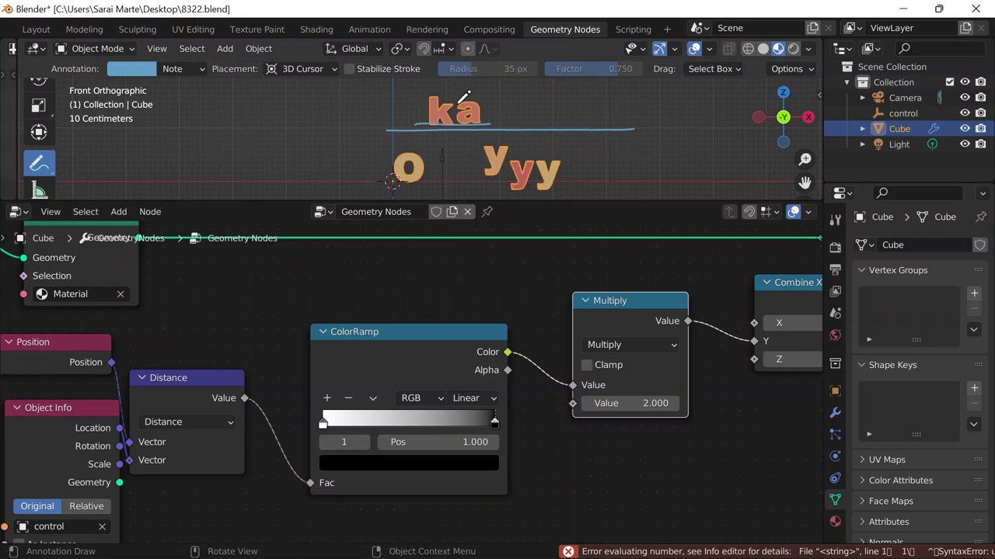
{"action": "left_click_drag", "start_coordinate": [420, 99], "coordinate": [561, 91]}
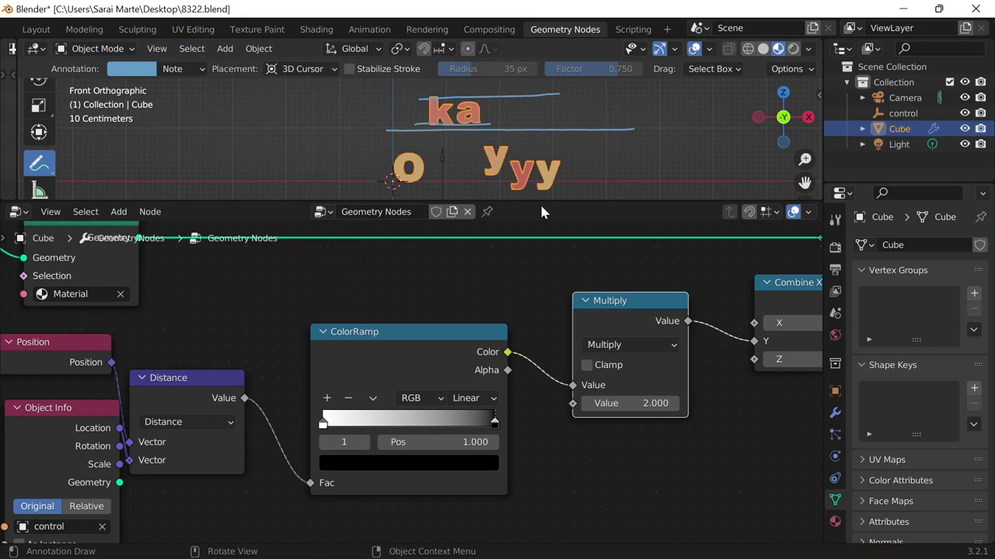
- Set the Multiply value back to 1 and delete the annotation layer holding the height lines
{"action": "left_click", "coordinate": [641, 403]}
{"action": "type", "text": "1"}
{"action": "key", "text": "Return"}
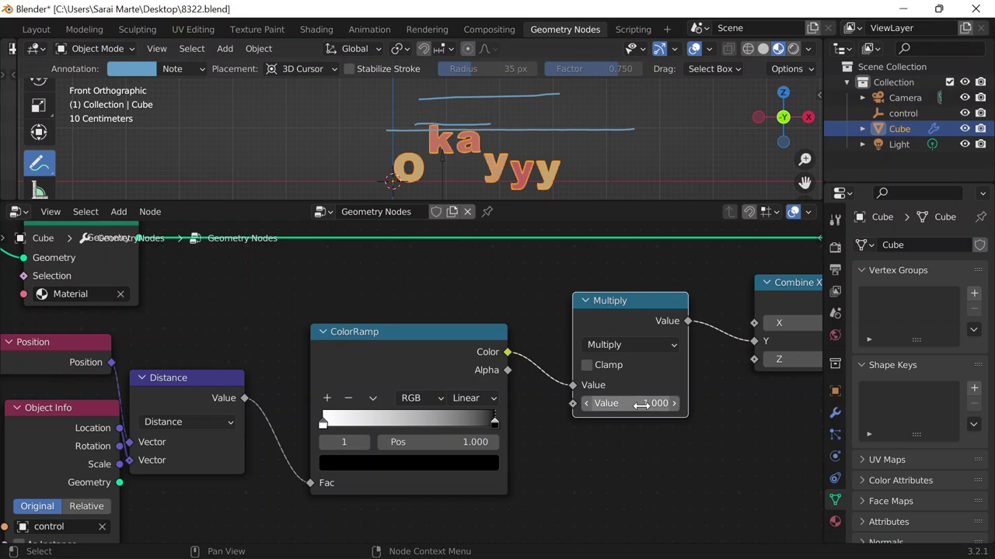
{"action": "scroll", "coordinate": [37, 109], "scroll_direction": "up", "scroll_amount": 3}
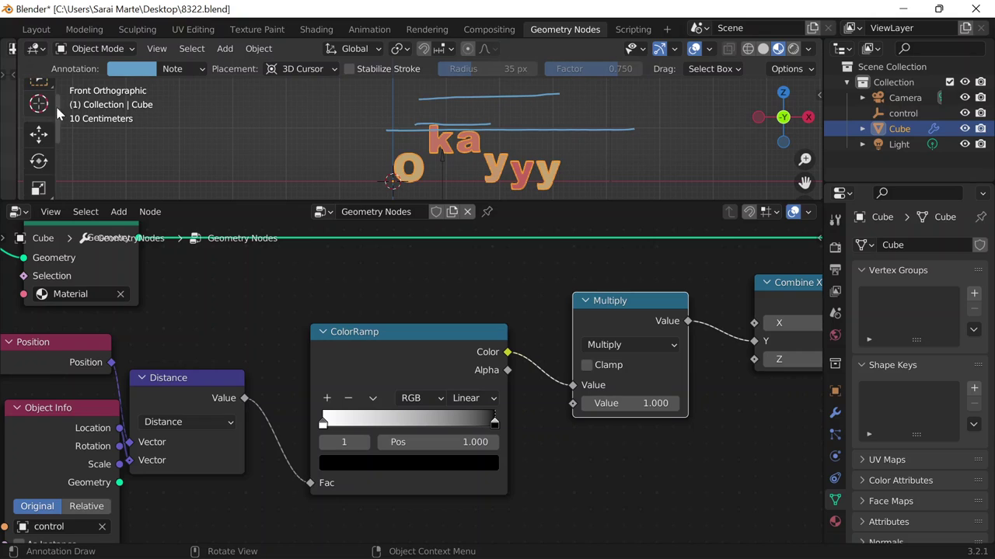
{"action": "left_click", "coordinate": [164, 68]}
{"action": "left_click", "coordinate": [279, 98]}
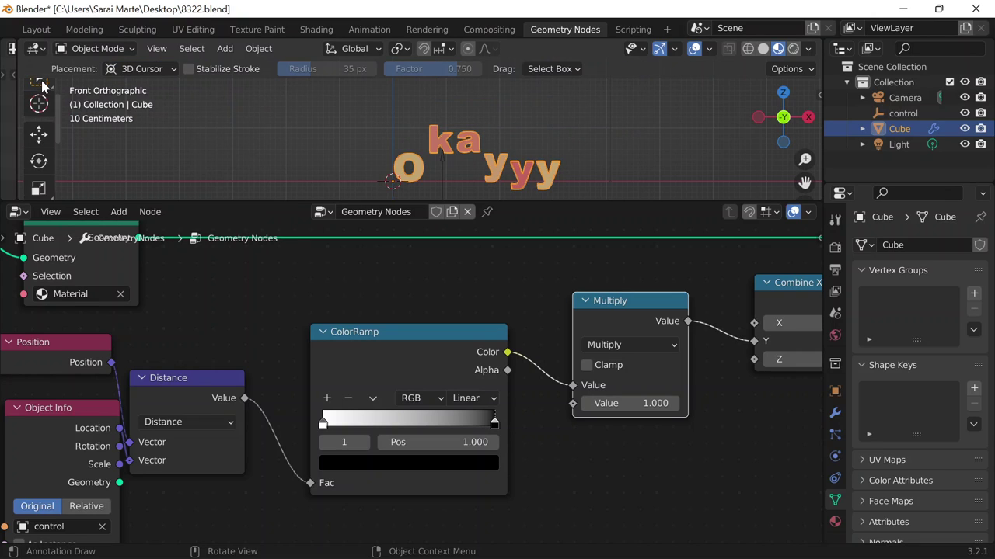
{"action": "scroll", "coordinate": [36, 99], "scroll_direction": "up", "scroll_amount": 1}
{"action": "scroll", "coordinate": [534, 331], "scroll_direction": "down", "scroll_amount": 2}
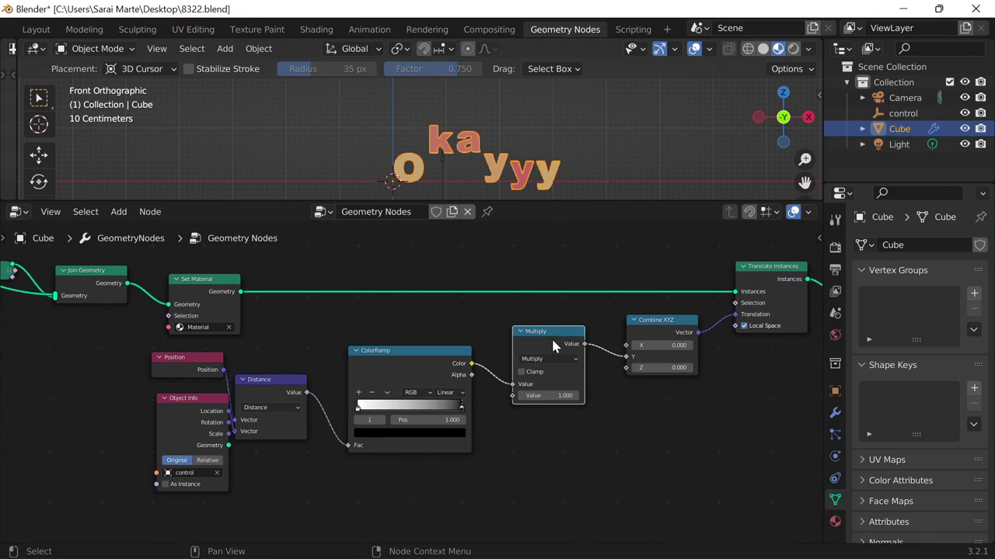
- Move the control empty well to the left of the letter O so it no longer lifts the letters
{"action": "left_click", "coordinate": [38, 97]}
{"action": "left_click", "coordinate": [441, 160]}
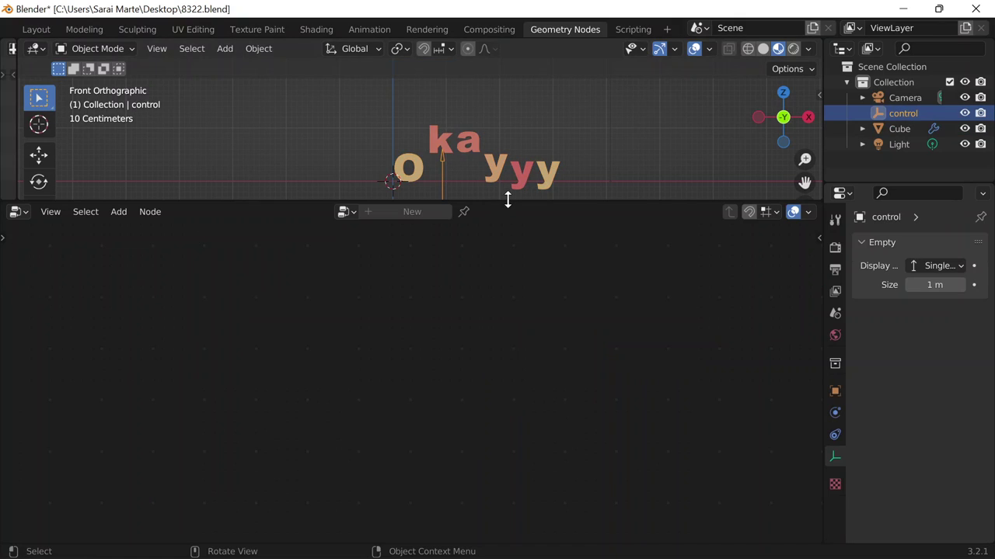
{"action": "key", "text": "g"}
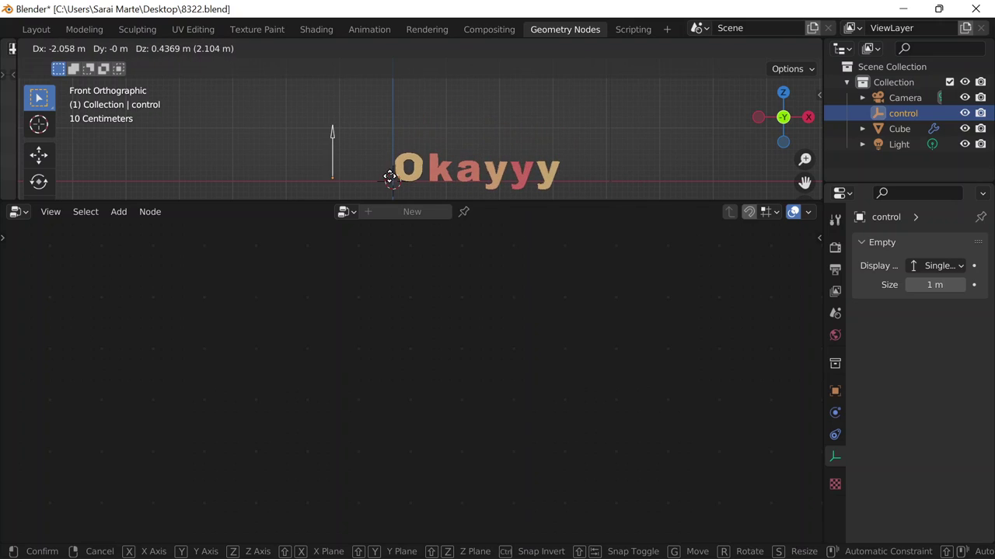
{"action": "left_click", "coordinate": [362, 170]}
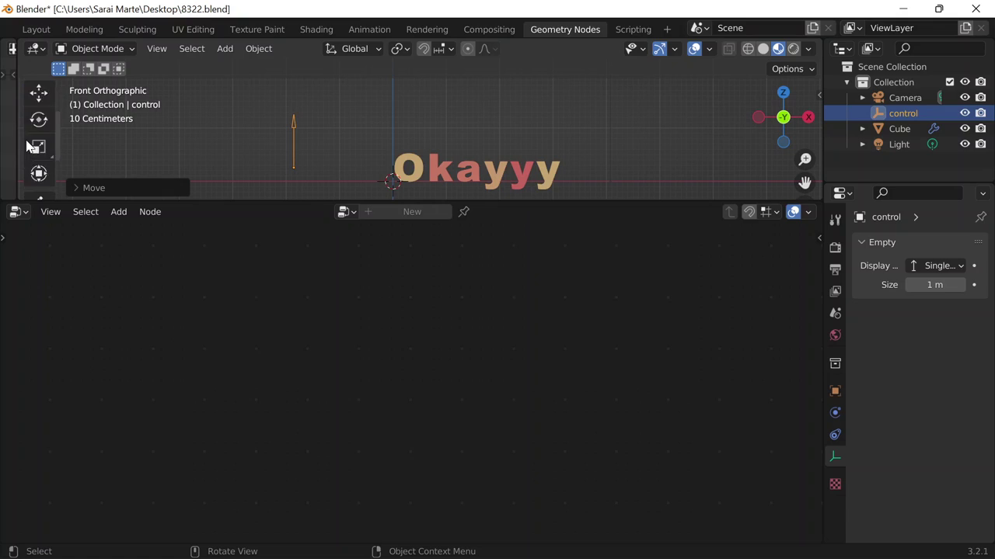
- Sketch an arch-shaped annotation curve beside the text with the label "v=0" above its peak, and return to box selection
{"action": "scroll", "coordinate": [27, 146], "scroll_direction": "down", "scroll_amount": 1}
{"action": "left_click", "coordinate": [38, 163]}
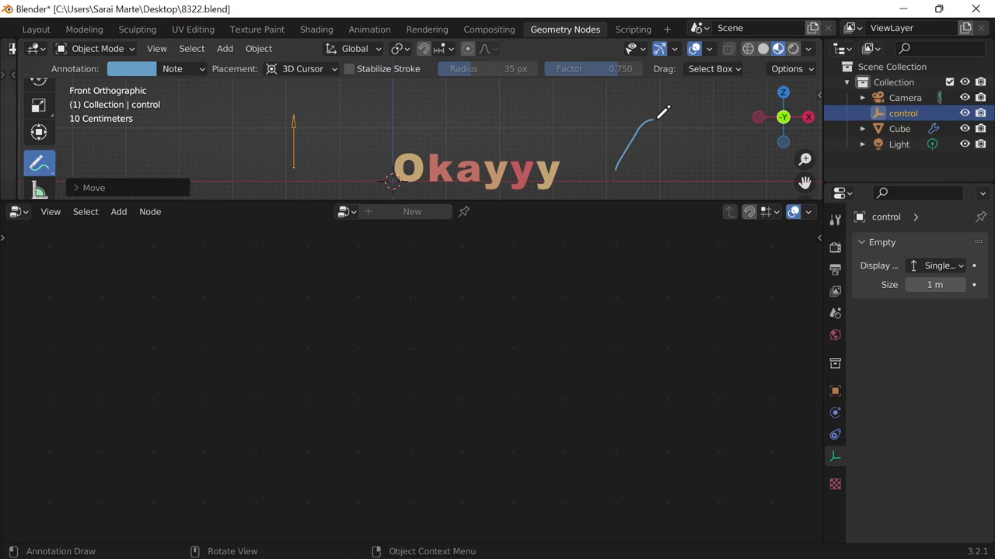
{"action": "left_click_drag", "start_coordinate": [667, 118], "coordinate": [671, 116]}
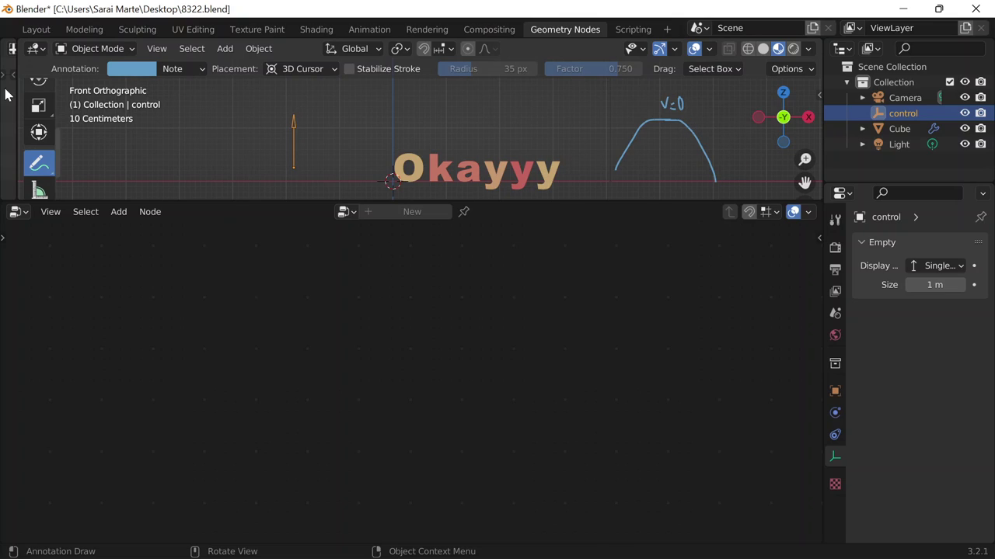
{"action": "scroll", "coordinate": [39, 117], "scroll_direction": "up", "scroll_amount": 5}
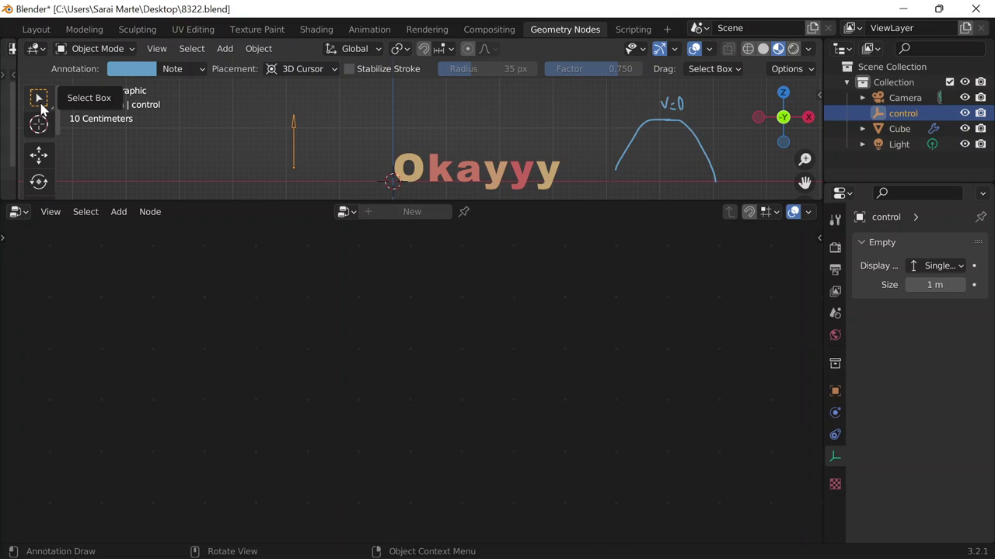
{"action": "left_click", "coordinate": [38, 99]}
- Add a Float Curve node to the text object's node tree, inserted between the ColorRamp and Multiply nodes
{"action": "left_click", "coordinate": [435, 166]}
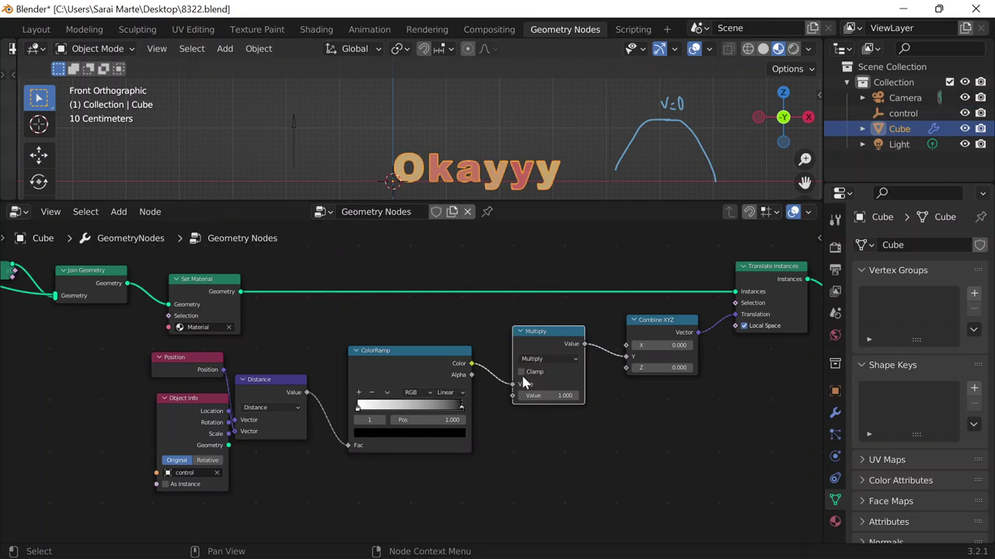
{"action": "scroll", "coordinate": [572, 387], "scroll_direction": "up", "scroll_amount": 9}
{"action": "middle_click_drag", "start_coordinate": [522, 294], "coordinate": [305, 282]}
{"action": "key", "text": "shift+a"}
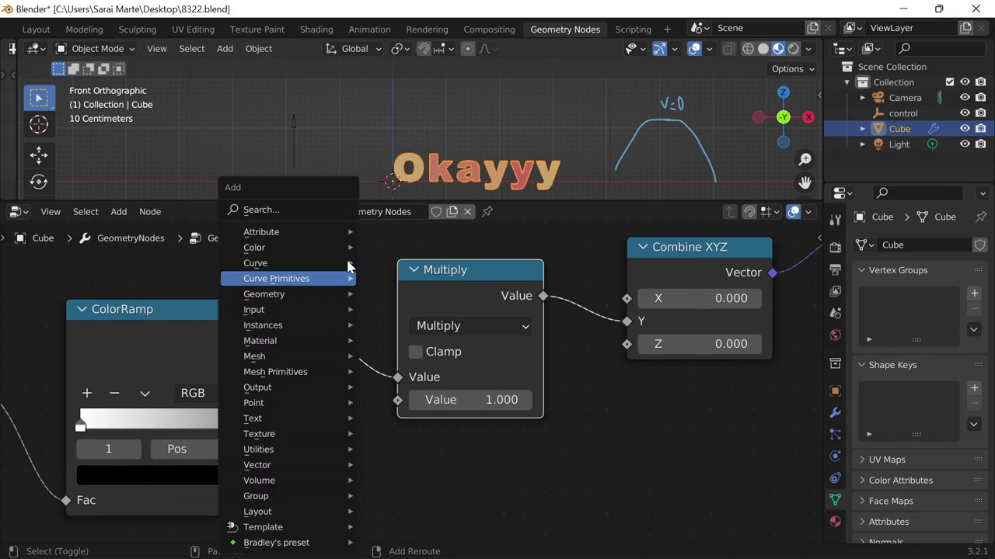
{"action": "left_click", "coordinate": [302, 210]}
{"action": "type", "text": "floa"}
{"action": "key", "text": "Return"}
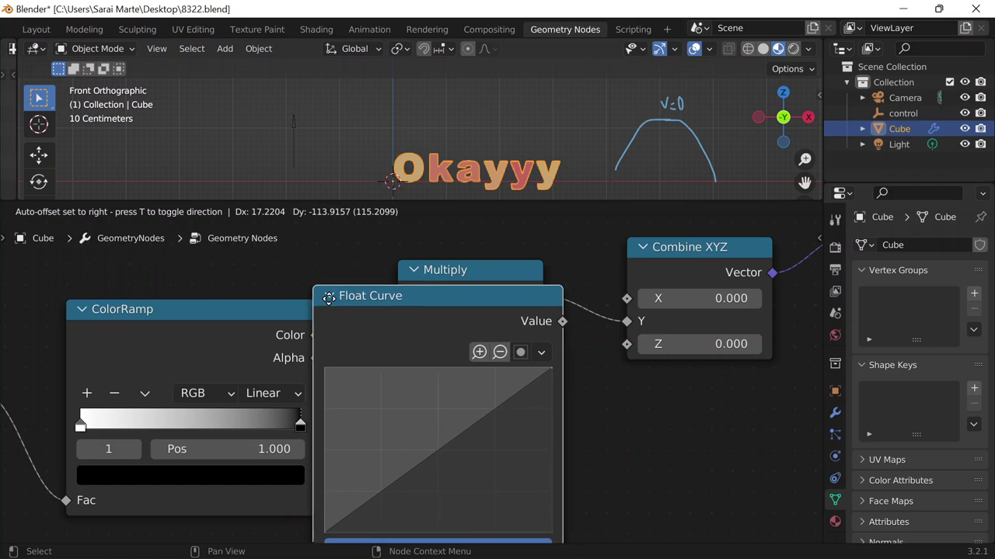
{"action": "left_click", "coordinate": [339, 295]}
- Shape the Float Curve into an arch with a raised middle point and the end point lowered to 1.0000, 0.0000
{"action": "middle_click_drag", "start_coordinate": [538, 452], "coordinate": [508, 412]}
{"action": "scroll", "coordinate": [509, 412], "scroll_direction": "up", "scroll_amount": 1}
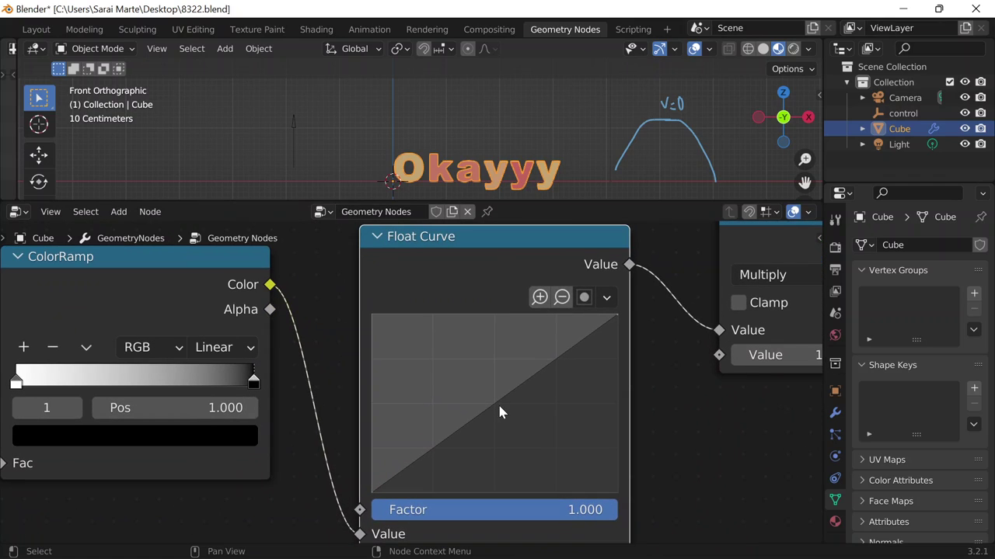
{"action": "left_click_drag", "start_coordinate": [499, 412], "coordinate": [495, 369]}
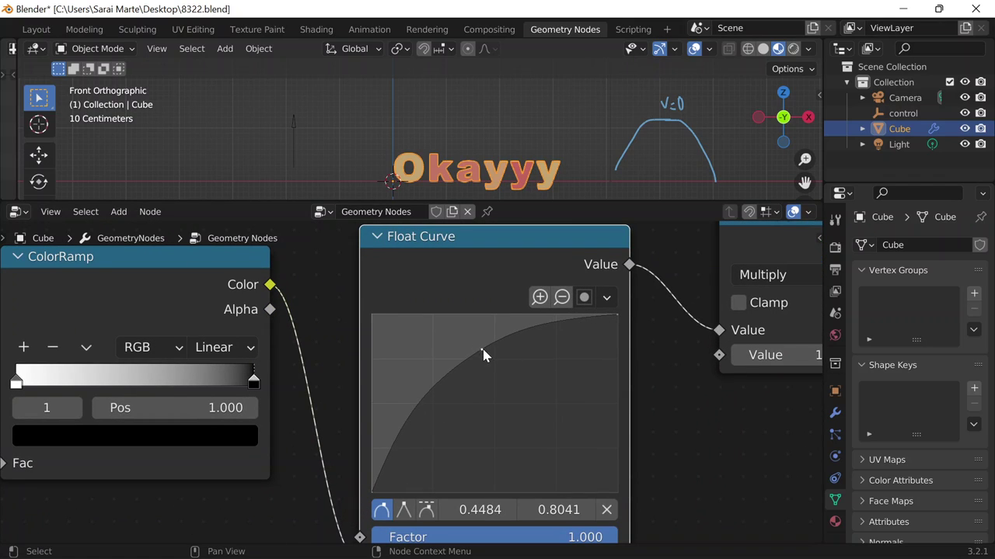
{"action": "left_click_drag", "start_coordinate": [482, 354], "coordinate": [488, 355]}
{"action": "left_click_drag", "start_coordinate": [616, 319], "coordinate": [618, 492]}
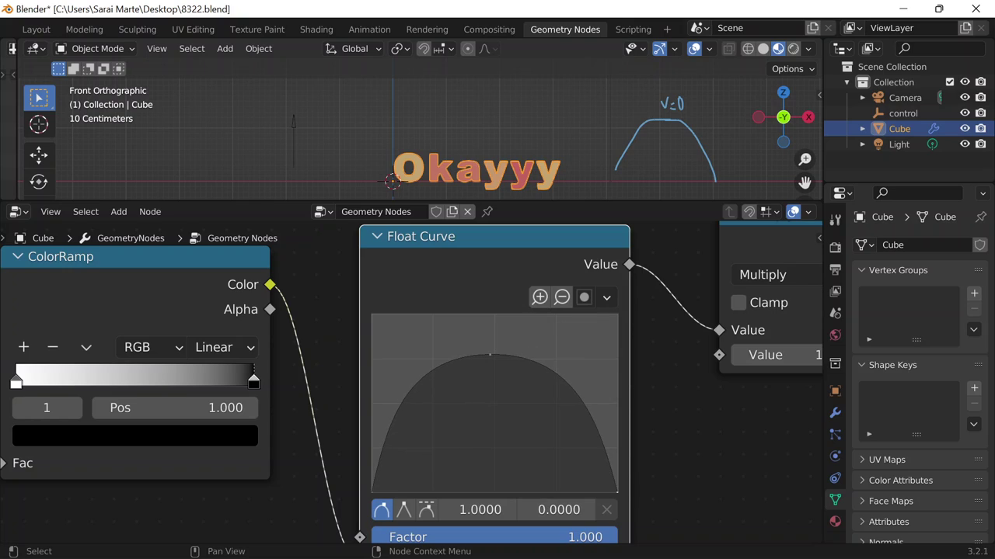
- Move the control empty across the letters to test the arch-shaped lift, and place it left of the letter O
{"action": "scroll", "coordinate": [532, 247], "scroll_direction": "down", "scroll_amount": 2}
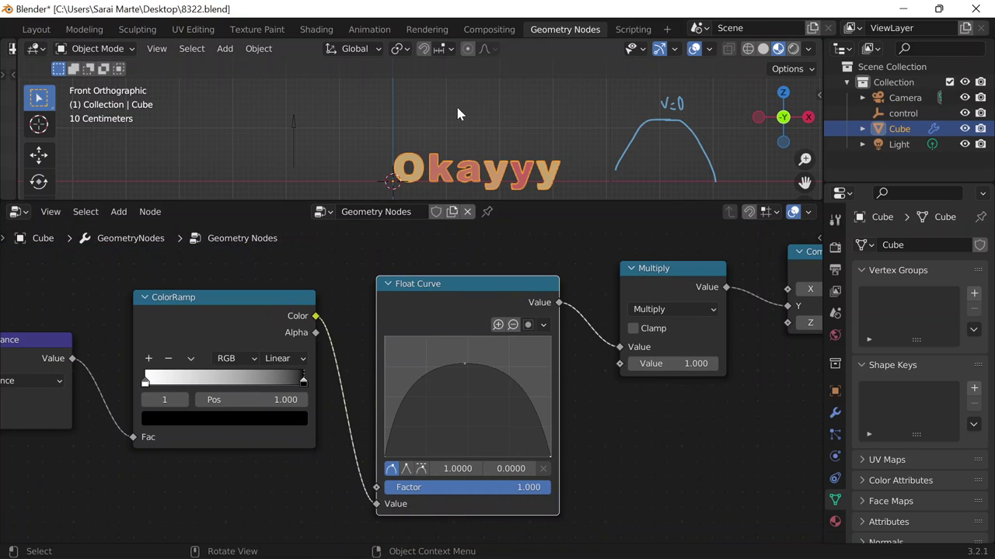
{"action": "left_click", "coordinate": [293, 130]}
{"action": "key", "text": "g"}
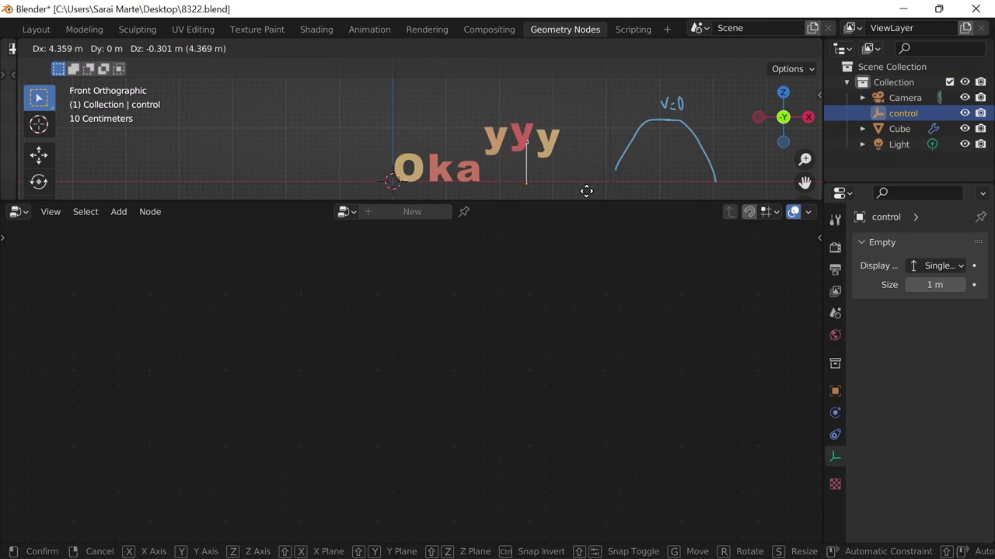
{"action": "left_click", "coordinate": [386, 208]}
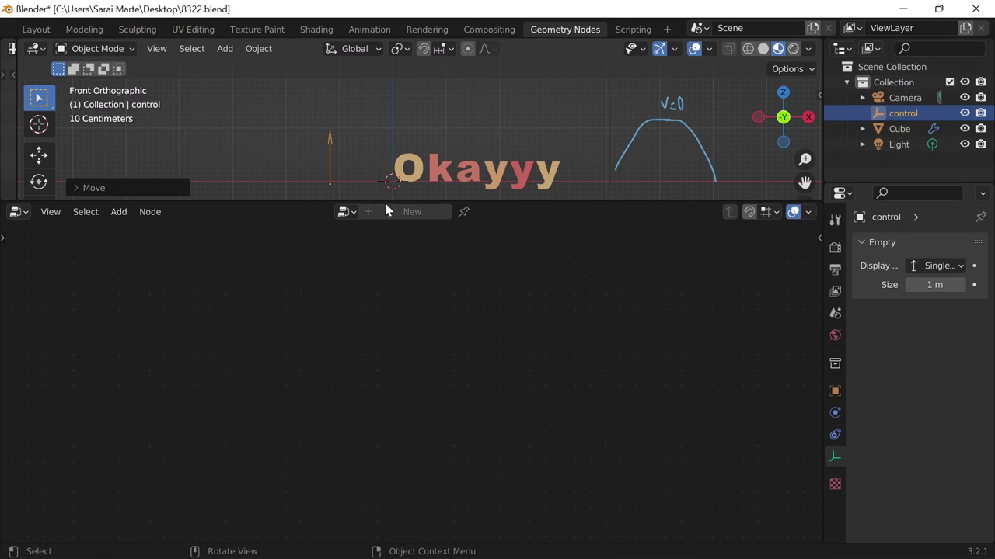
- Reorder the text's node chain so the Multiply node feeds the Float Curve's Value input and the Float Curve sits after it
{"action": "left_click", "coordinate": [436, 160]}
{"action": "scroll", "coordinate": [352, 456], "scroll_direction": "up", "scroll_amount": 2}
{"action": "scroll", "coordinate": [508, 334], "scroll_direction": "down", "scroll_amount": 2}
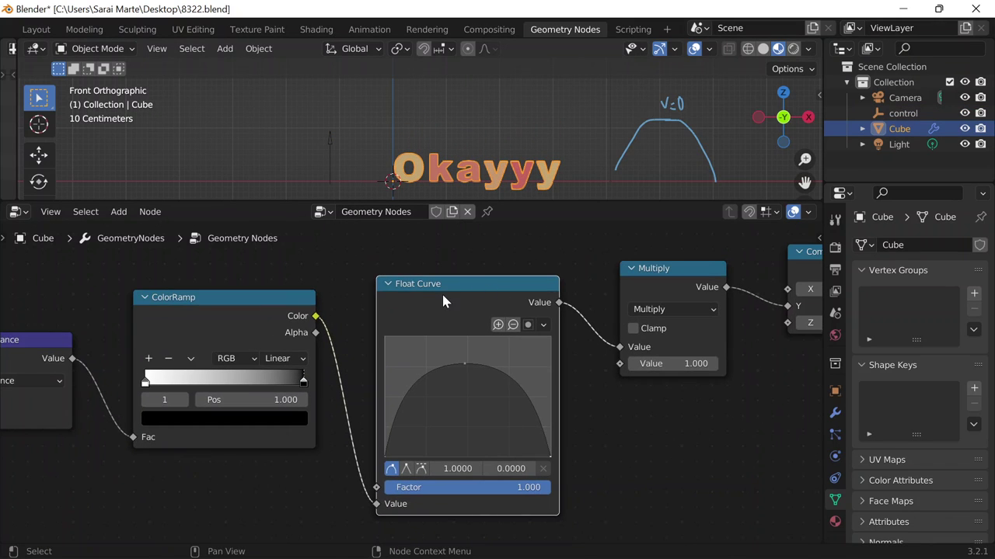
{"action": "left_click_drag", "start_coordinate": [443, 301], "coordinate": [458, 291]}
{"action": "left_click_drag", "start_coordinate": [657, 277], "coordinate": [668, 279]}
{"action": "left_click_drag", "start_coordinate": [620, 350], "coordinate": [578, 393]}
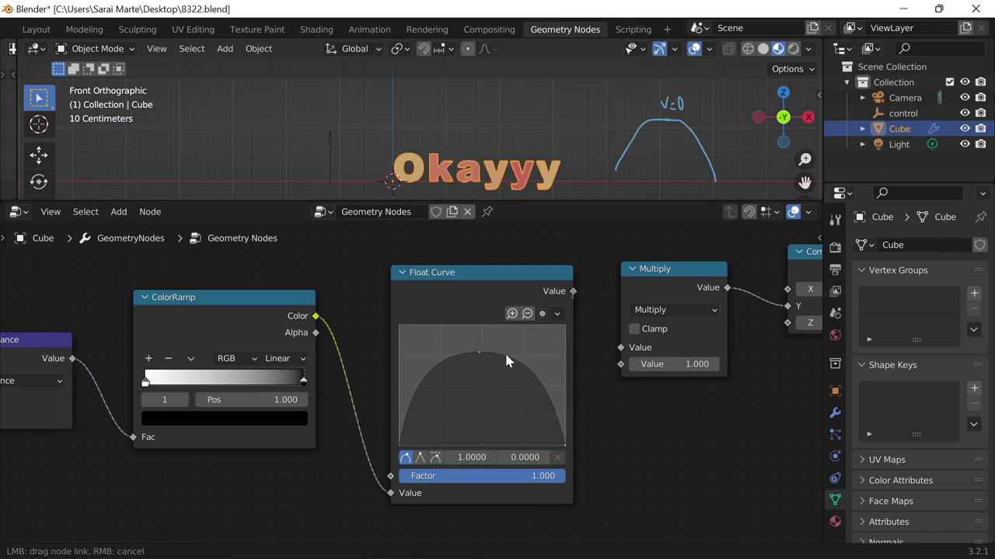
{"action": "left_click_drag", "start_coordinate": [505, 360], "coordinate": [769, 257]}
{"action": "left_click_drag", "start_coordinate": [666, 289], "coordinate": [506, 297]}
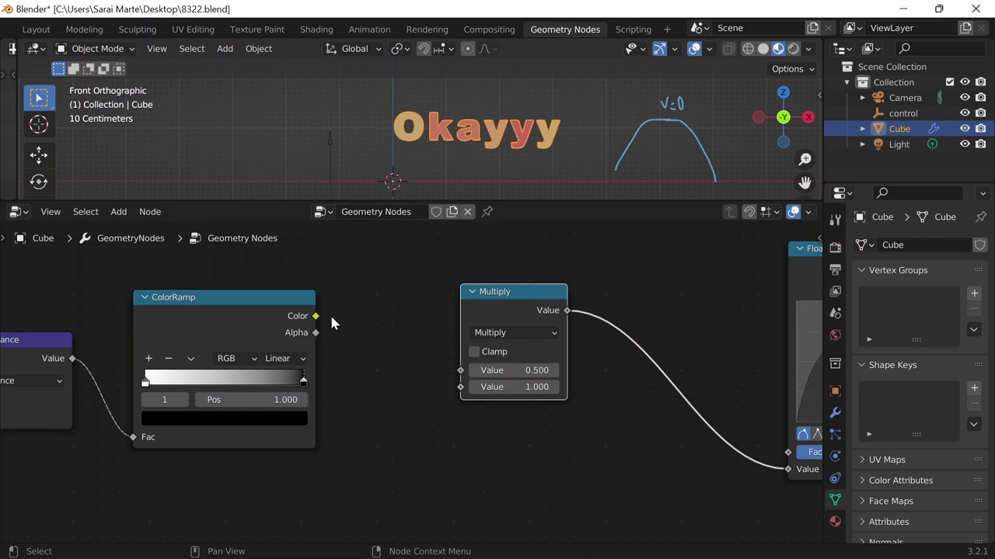
- Move the Float Curve and Multiply nodes closer to the ColorRamp and link the ColorRamp's Color output to Multiply's first Value input
{"action": "scroll", "coordinate": [484, 303], "scroll_direction": "down", "scroll_amount": 1}
{"action": "left_click_drag", "start_coordinate": [711, 289], "coordinate": [577, 286]}
{"action": "left_click_drag", "start_coordinate": [460, 319], "coordinate": [410, 319]}
{"action": "scroll", "coordinate": [388, 334], "scroll_direction": "up", "scroll_amount": 1}
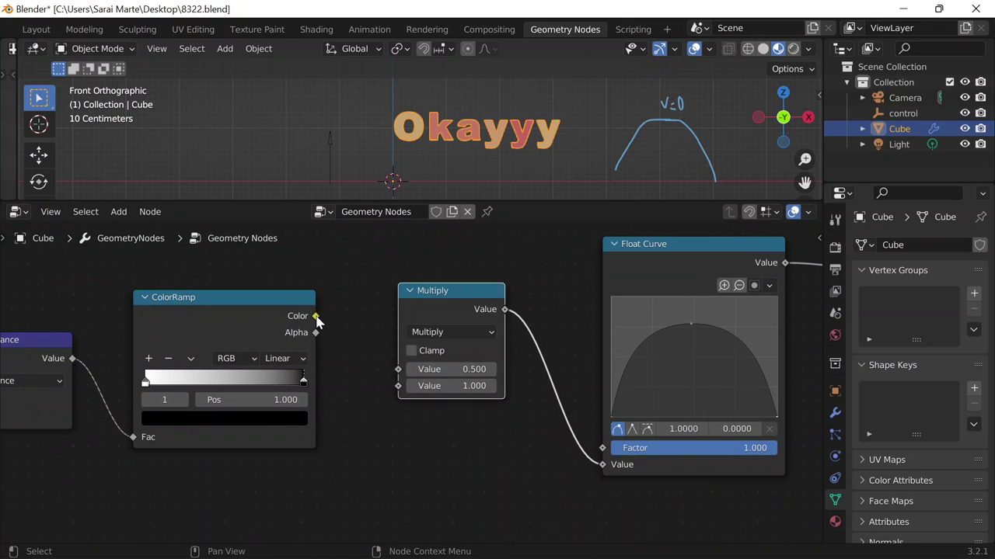
{"action": "left_click_drag", "start_coordinate": [316, 316], "coordinate": [406, 370]}
{"action": "left_click_drag", "start_coordinate": [388, 330], "coordinate": [388, 331]}
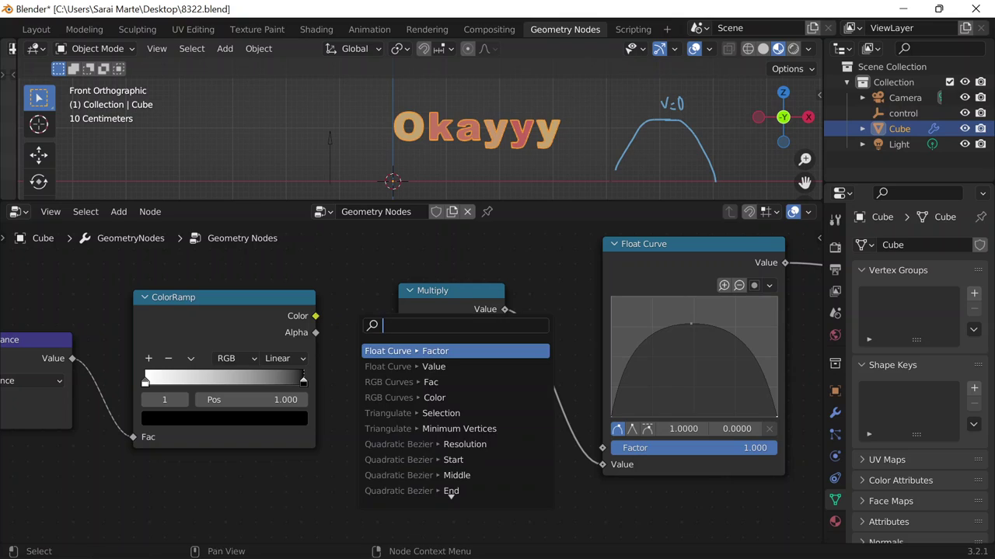
- Link the ColorRamp's Alpha output to the Multiply node's first value, try moving the control empty over the text, and reselect the text
{"action": "left_click_drag", "start_coordinate": [507, 311], "coordinate": [534, 344]}
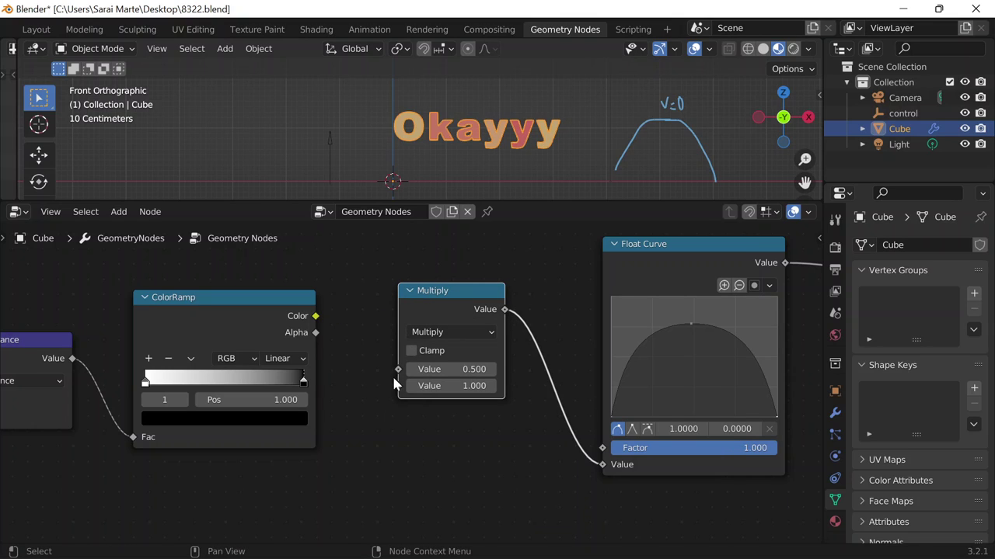
{"action": "left_click_drag", "start_coordinate": [395, 375], "coordinate": [318, 342]}
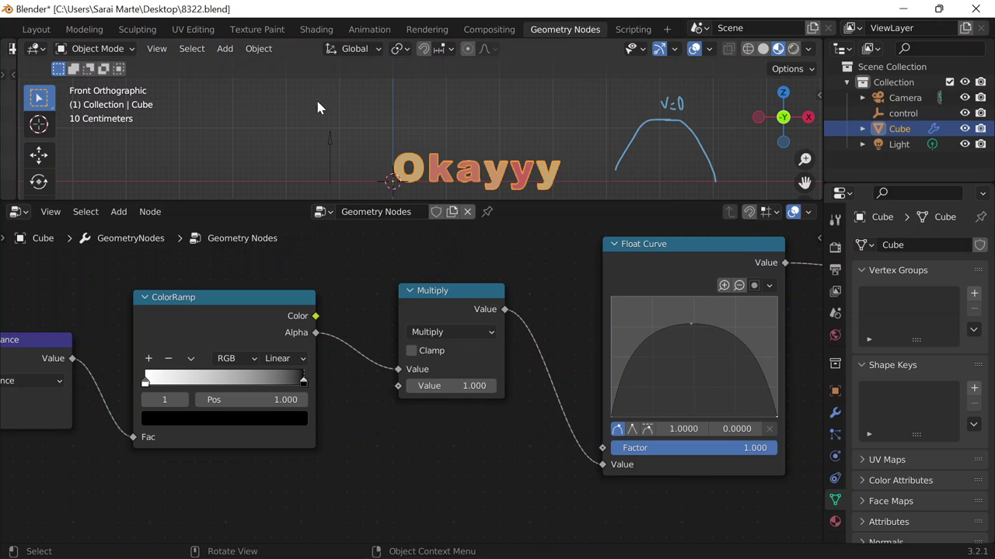
{"action": "left_click", "coordinate": [330, 142]}
{"action": "key", "text": "g"}
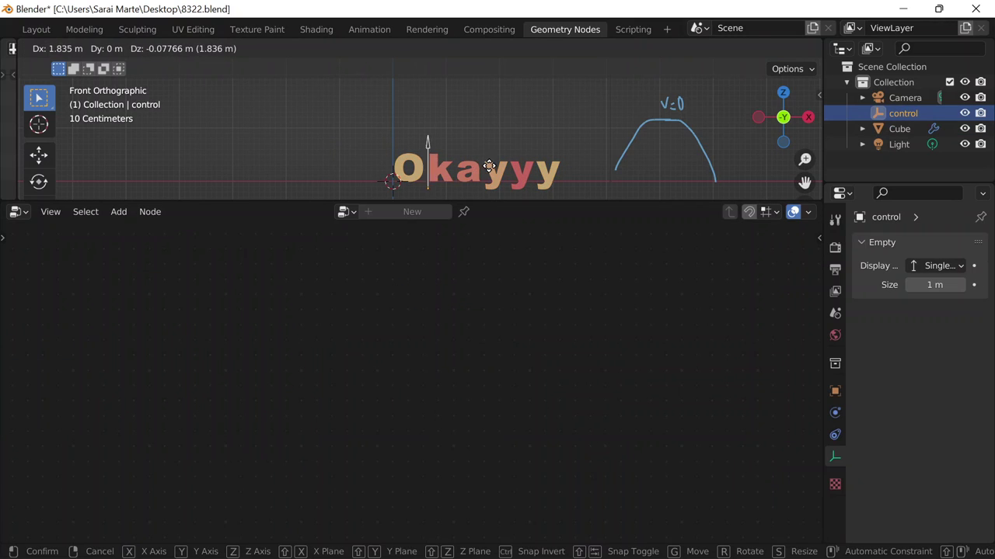
{"action": "key", "text": "Escape"}
{"action": "left_click", "coordinate": [416, 169]}
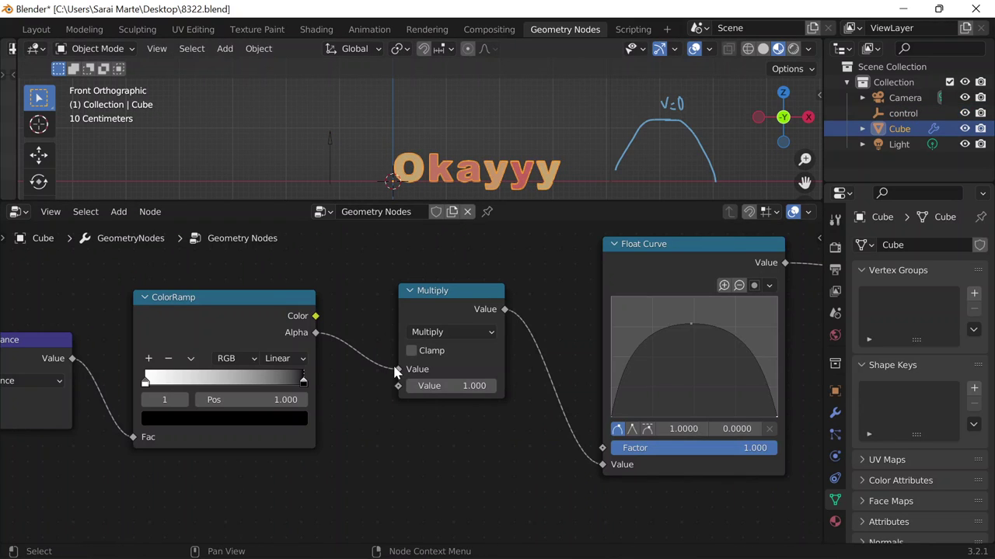
- Detach the Multiply node from the ColorRamp and Float Curve nodes, and shift the Float Curve closer to Multiply
{"action": "left_click_drag", "start_coordinate": [397, 369], "coordinate": [512, 321]}
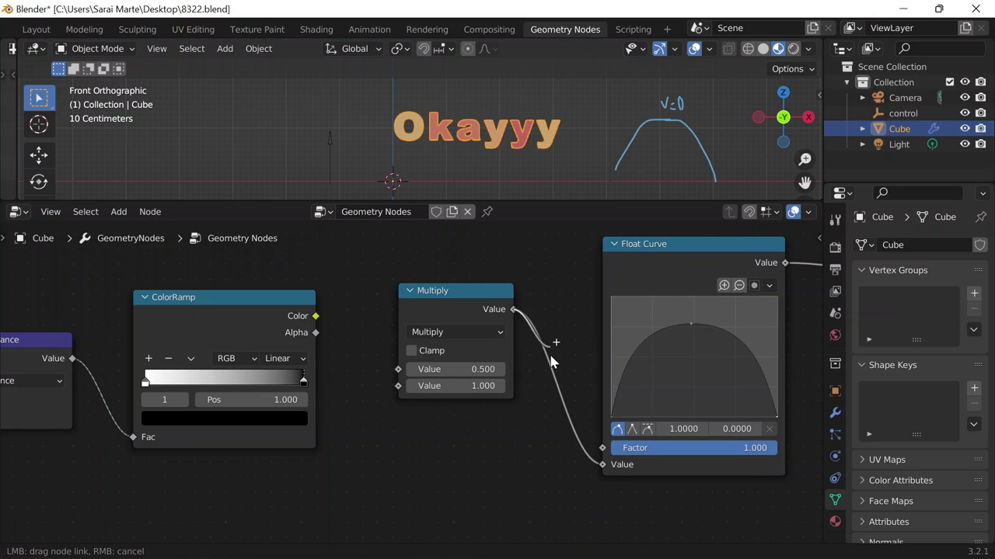
{"action": "left_click_drag", "start_coordinate": [601, 464], "coordinate": [562, 366]}
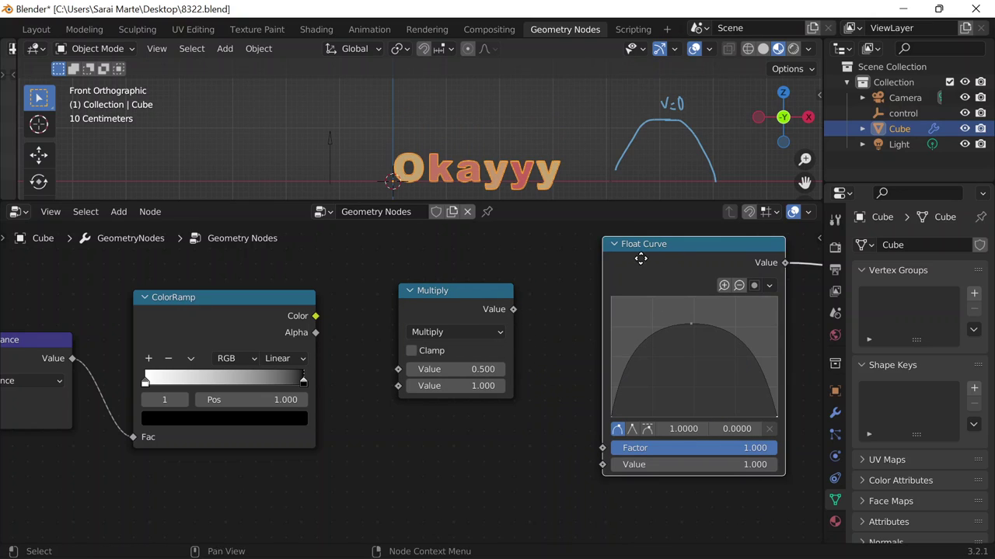
{"action": "left_click_drag", "start_coordinate": [640, 257], "coordinate": [609, 273]}
{"action": "left_click_drag", "start_coordinate": [753, 278], "coordinate": [780, 278]}
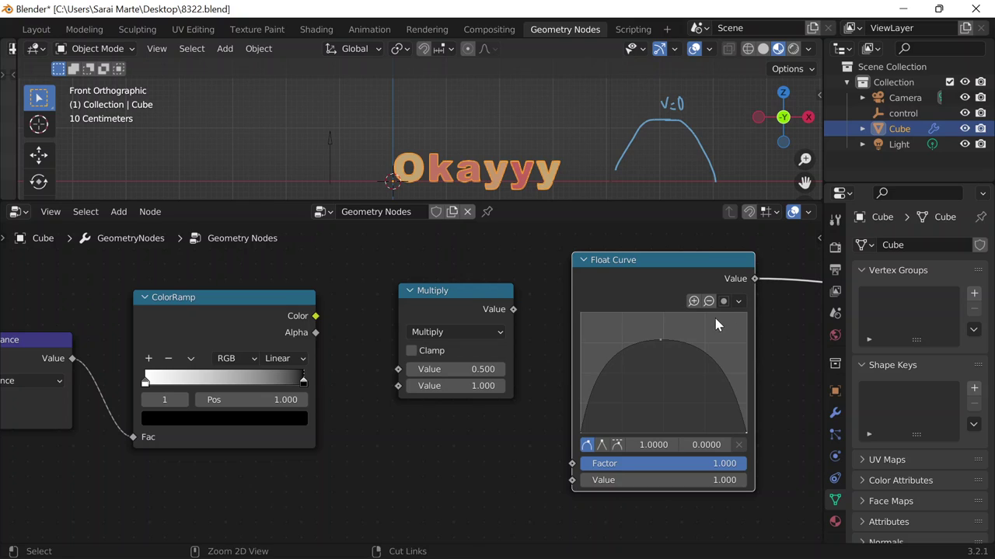
- Undo the recent node edits back to the arrangement with the Float Curve linked between ColorRamp and Multiply
{"action": "key", "text": "ctrl+z"}
{"action": "key", "text": "ctrl+z"}
{"action": "key", "text": "ctrl+z"}
{"action": "key", "text": "ctrl+z"}
{"action": "key", "text": "ctrl+z"}
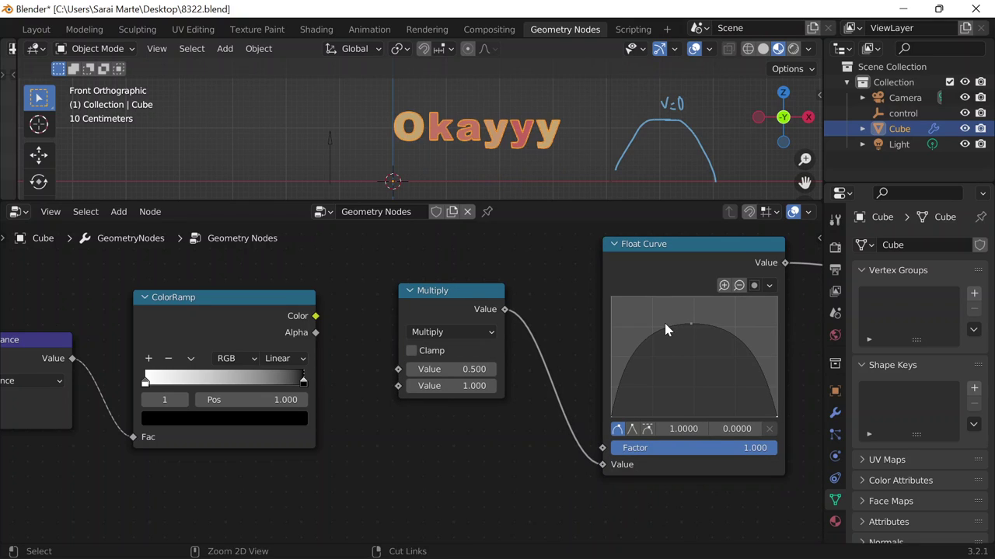
{"action": "key", "text": "ctrl+z"}
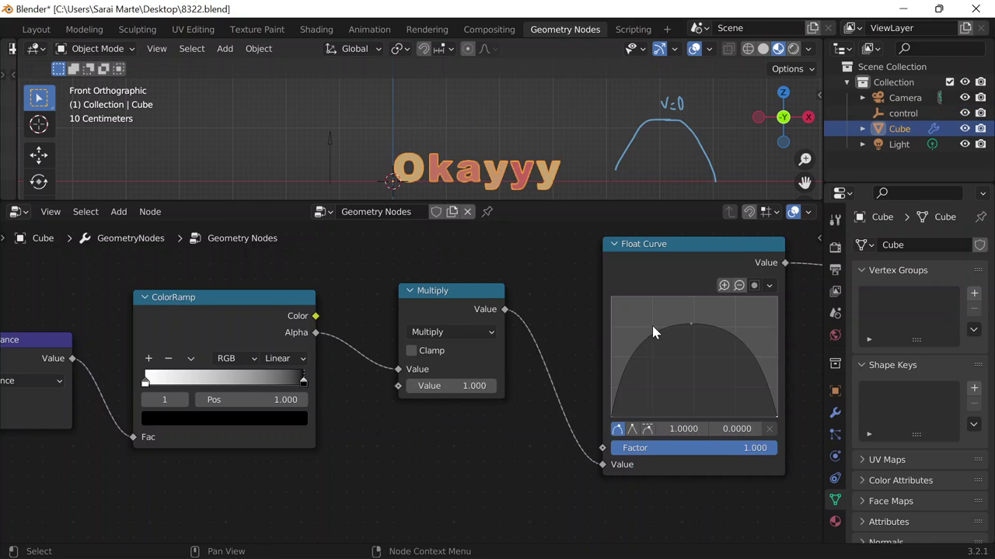
{"action": "scroll", "coordinate": [554, 329], "scroll_direction": "down", "scroll_amount": 2}
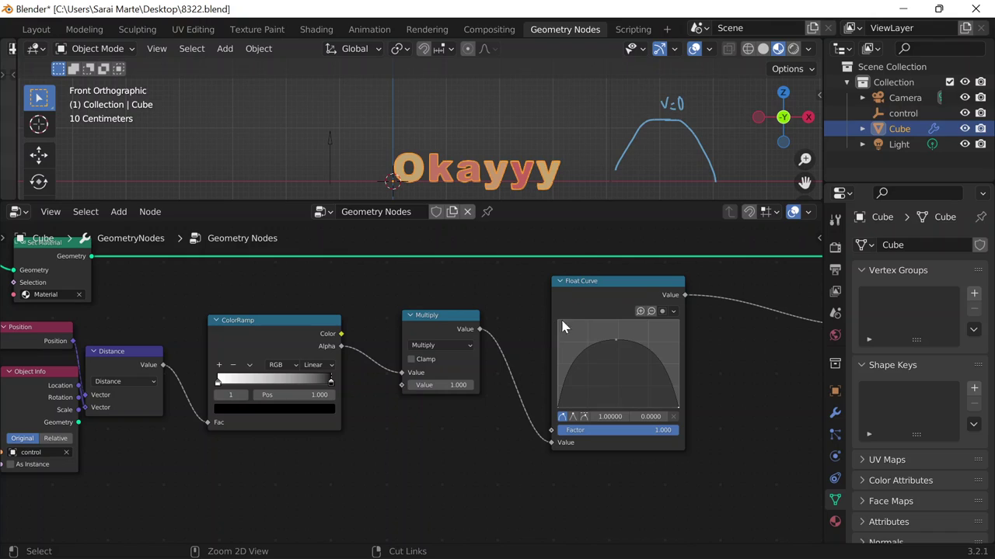
{"action": "key", "text": "ctrl+z"}
{"action": "key", "text": "ctrl+z"}
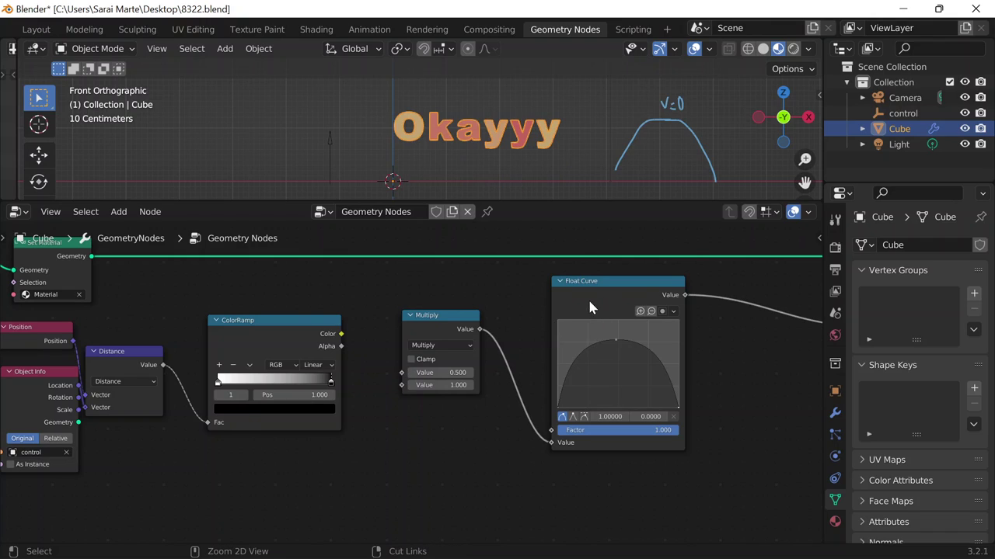
{"action": "key", "text": "ctrl+z"}
{"action": "key", "text": "ctrl+z"}
{"action": "key", "text": "ctrl+z"}
{"action": "key", "text": "ctrl+z"}
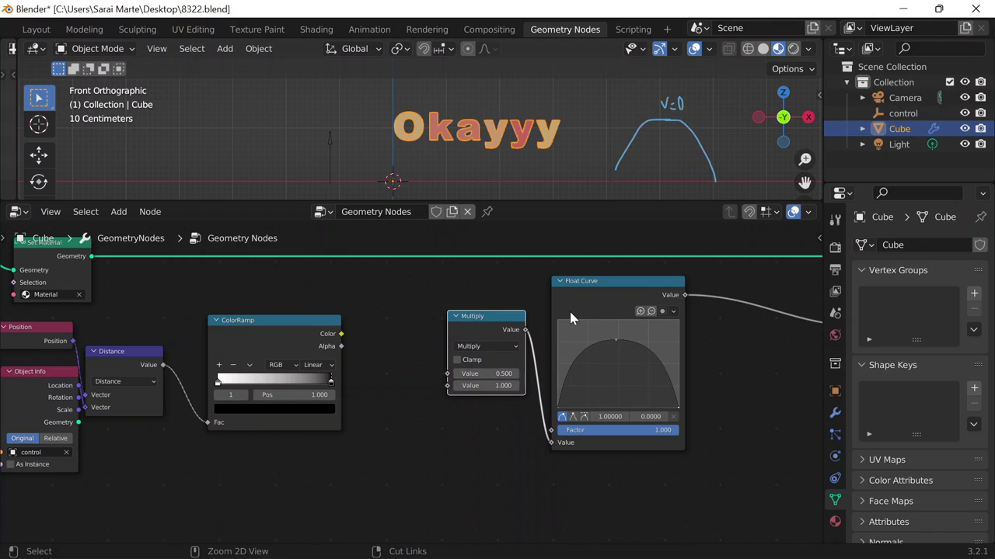
{"action": "key", "text": "ctrl+z"}
{"action": "scroll", "coordinate": [569, 317], "scroll_direction": "down", "scroll_amount": 4, "text": "ctrl"}
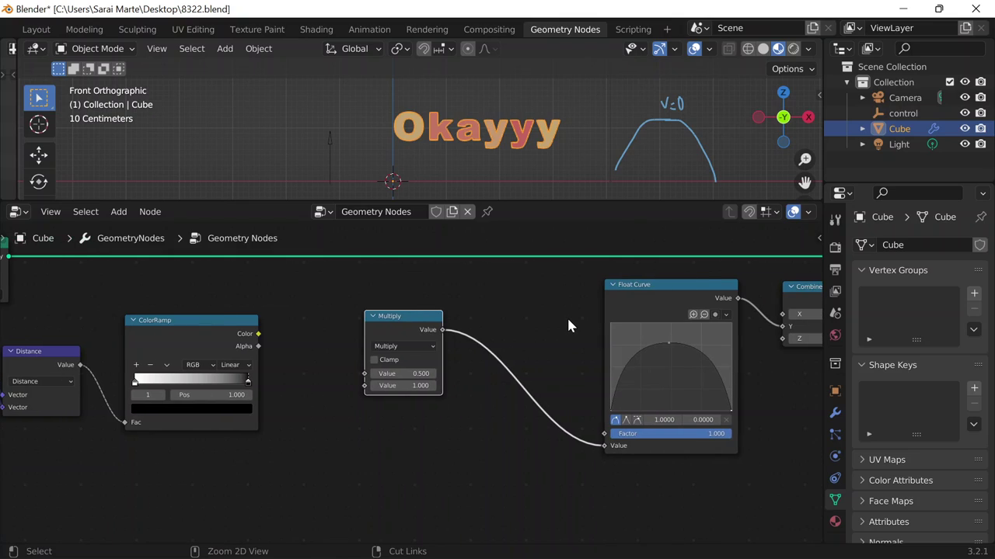
{"action": "key", "text": "ctrl+z"}
{"action": "key", "text": "ctrl+z"}
{"action": "key", "text": "ctrl+z"}
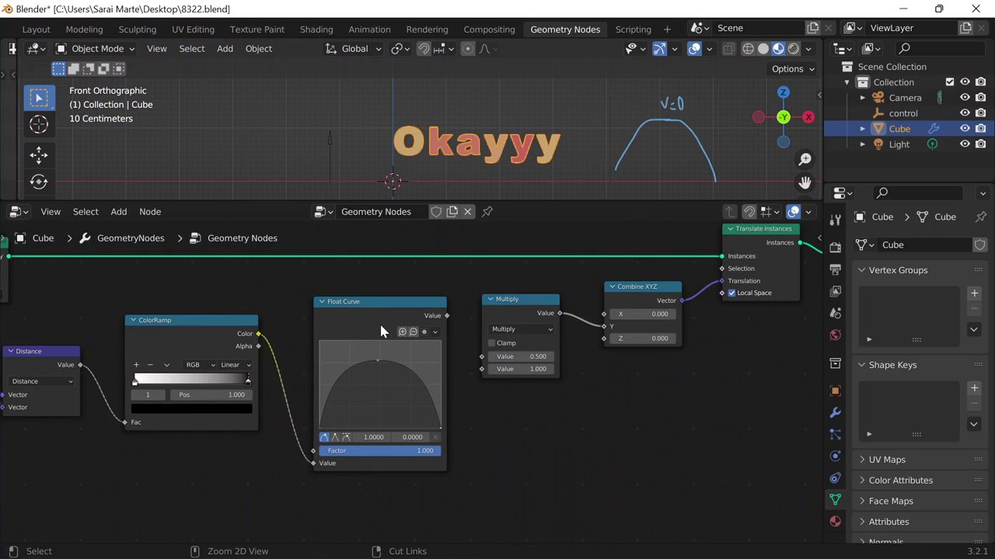
{"action": "key", "text": "ctrl+z"}
- Pull the Float Curve out of its link to Multiply and insert it between the Distance and ColorRamp nodes
{"action": "middle_click_drag", "start_coordinate": [566, 415], "coordinate": [703, 414]}
{"action": "scroll", "coordinate": [481, 348], "scroll_direction": "up", "scroll_amount": 1}
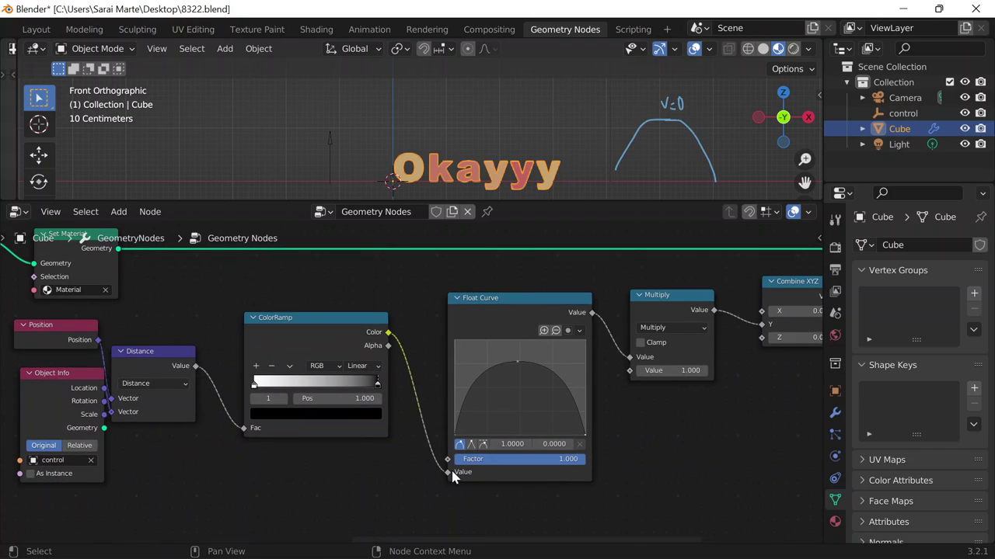
{"action": "left_click_drag", "start_coordinate": [446, 473], "coordinate": [588, 319]}
{"action": "left_click_drag", "start_coordinate": [510, 317], "coordinate": [263, 371]}
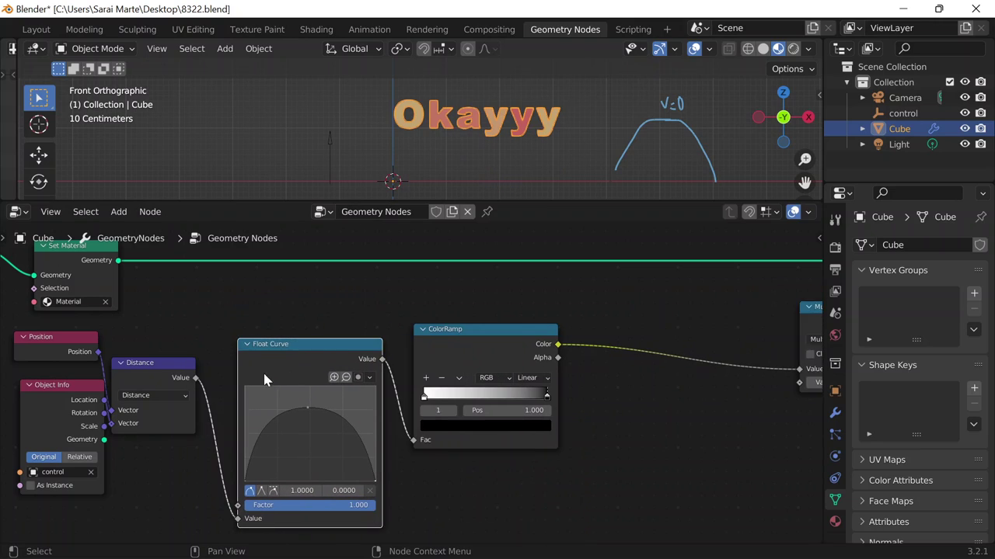
- Move the control empty across the letters to test the effect, place it before the text, and reselect the text
{"action": "left_click", "coordinate": [333, 154]}
{"action": "key", "text": "g"}
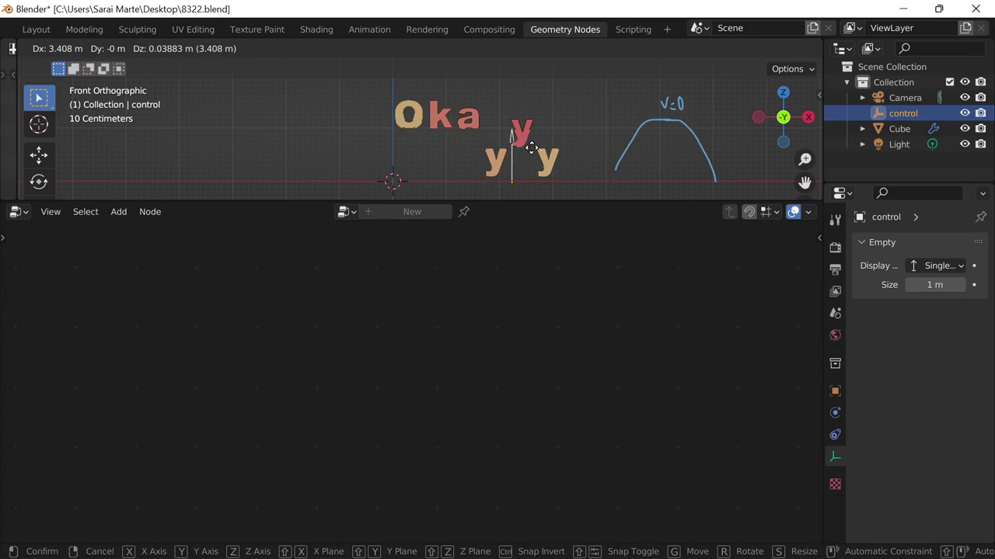
{"action": "left_click", "coordinate": [328, 151]}
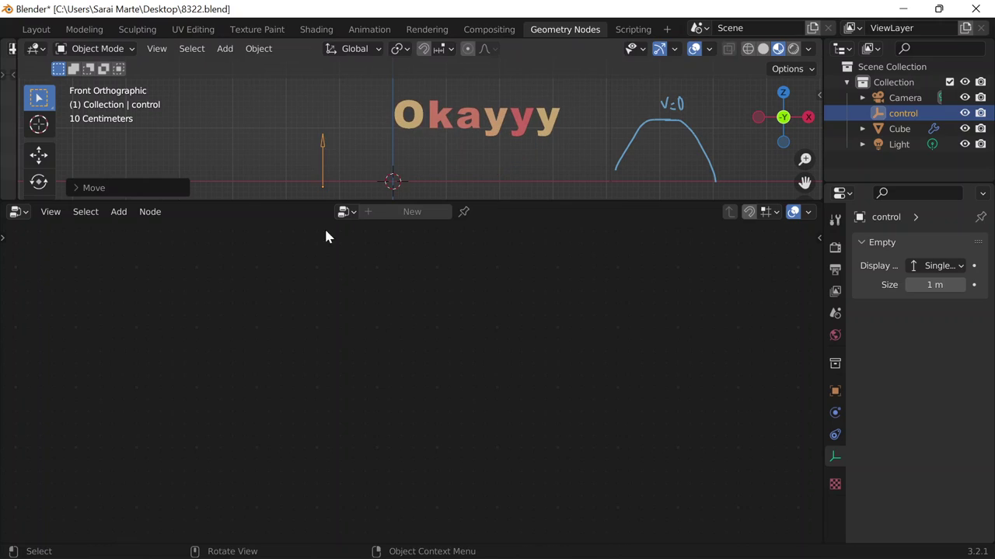
{"action": "left_click", "coordinate": [450, 115]}
- Shift the Float Curve's middle point to X 0.5030 and move the Multiply node closer to the ColorRamp
{"action": "scroll", "coordinate": [327, 441], "scroll_direction": "up", "scroll_amount": 3}
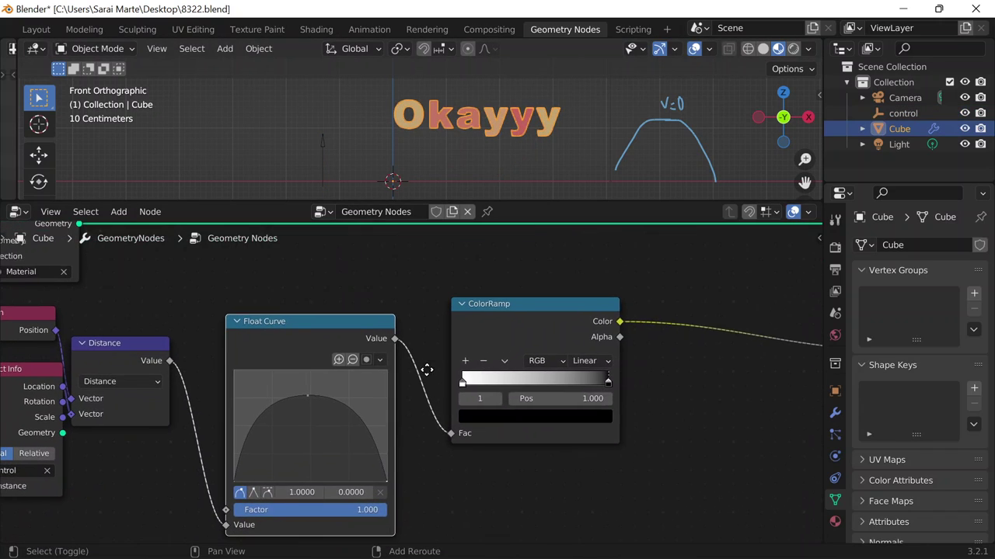
{"action": "left_click", "coordinate": [391, 338]}
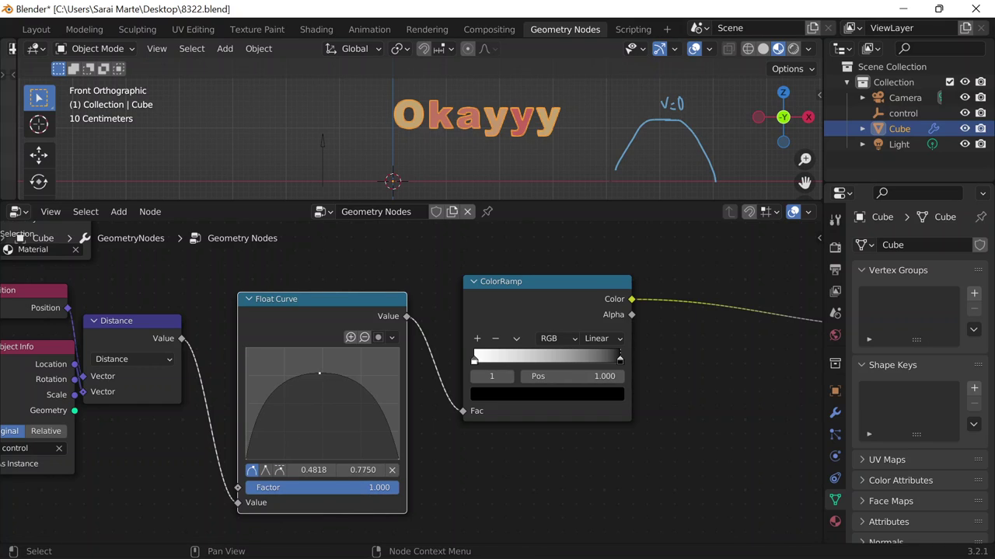
{"action": "scroll", "coordinate": [323, 378], "scroll_direction": "down", "scroll_amount": 3}
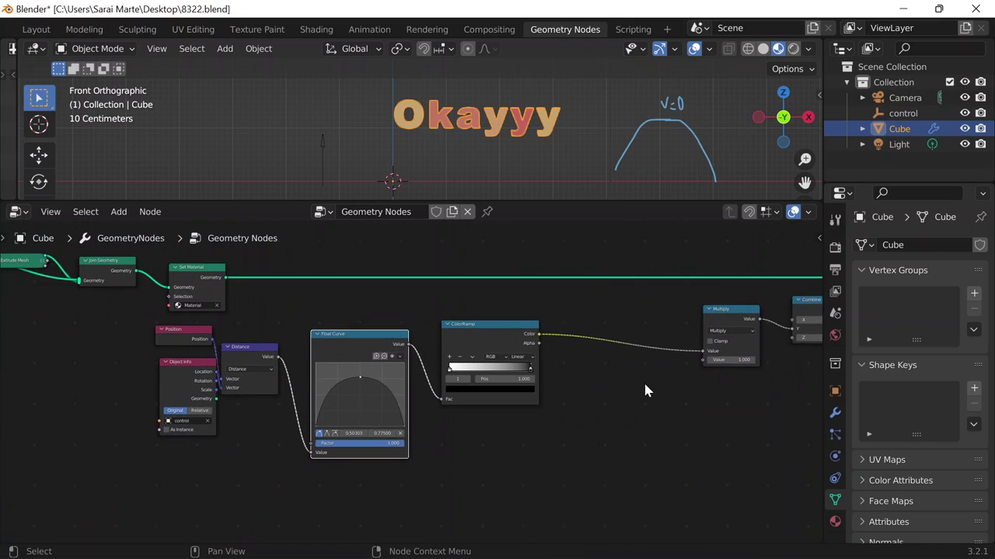
{"action": "middle_click_drag", "start_coordinate": [644, 391], "coordinate": [412, 407]}
{"action": "scroll", "coordinate": [412, 412], "scroll_direction": "up", "scroll_amount": 1}
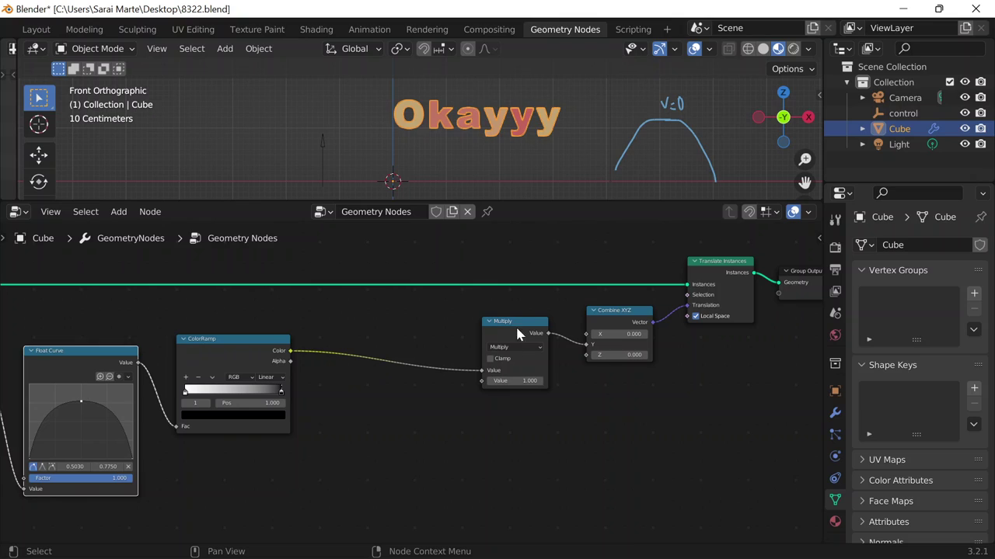
{"action": "left_click_drag", "start_coordinate": [515, 324], "coordinate": [403, 326]}
{"action": "middle_click_drag", "start_coordinate": [355, 411], "coordinate": [516, 404]}
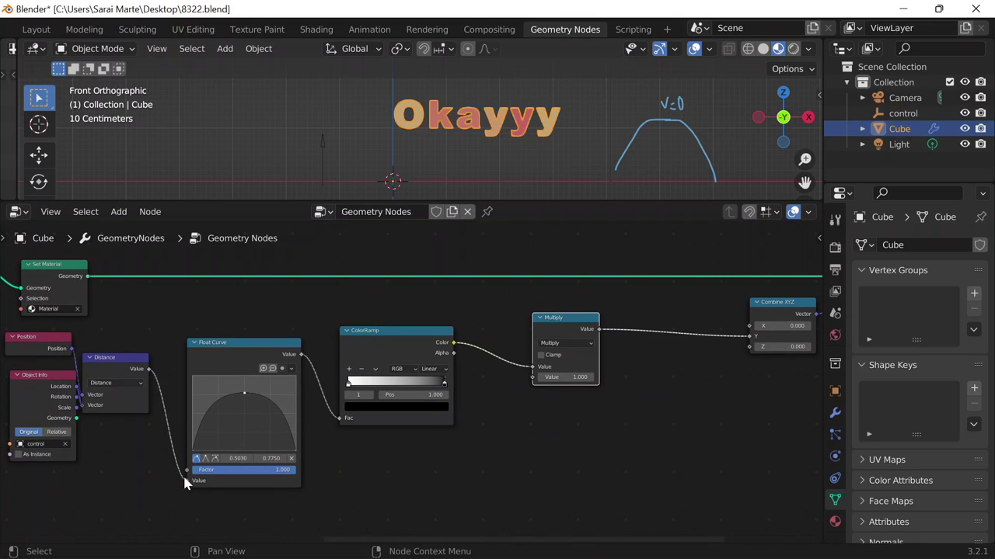
- Connect the Distance value directly to the ColorRamp's Fac input and insert the Float Curve between Multiply and Combine XYZ
{"action": "left_click_drag", "start_coordinate": [187, 481], "coordinate": [241, 337]}
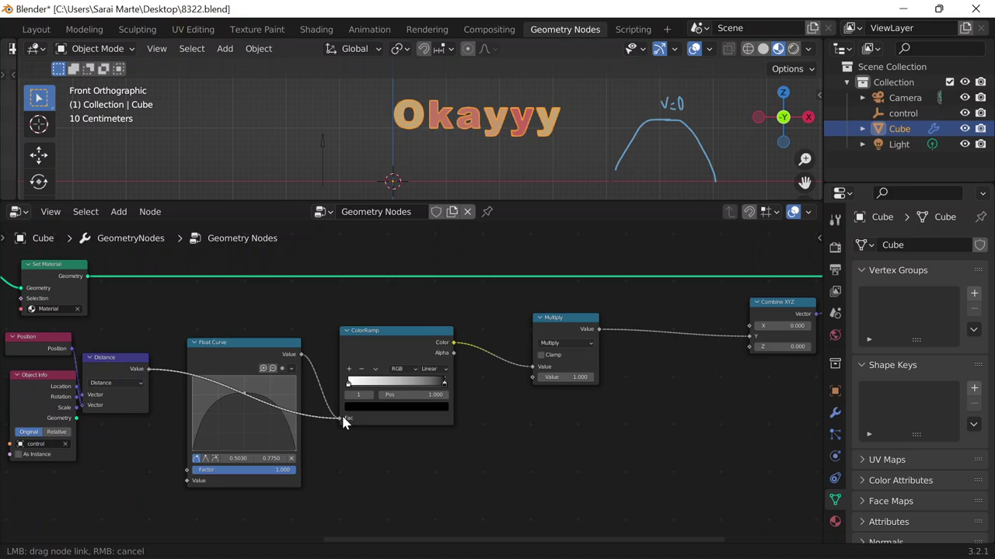
{"action": "left_click_drag", "start_coordinate": [343, 419], "coordinate": [343, 419]}
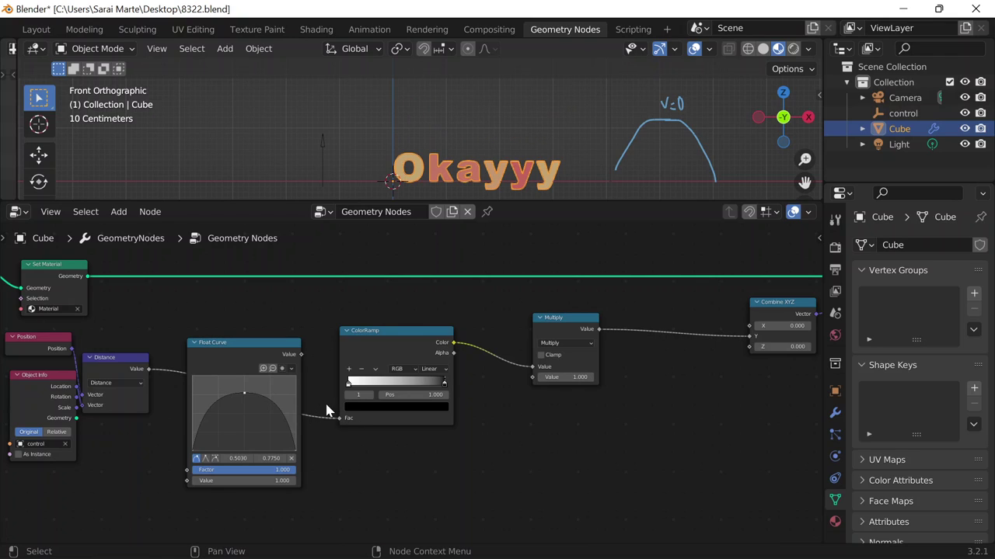
{"action": "scroll", "coordinate": [266, 381], "scroll_direction": "down", "scroll_amount": 2}
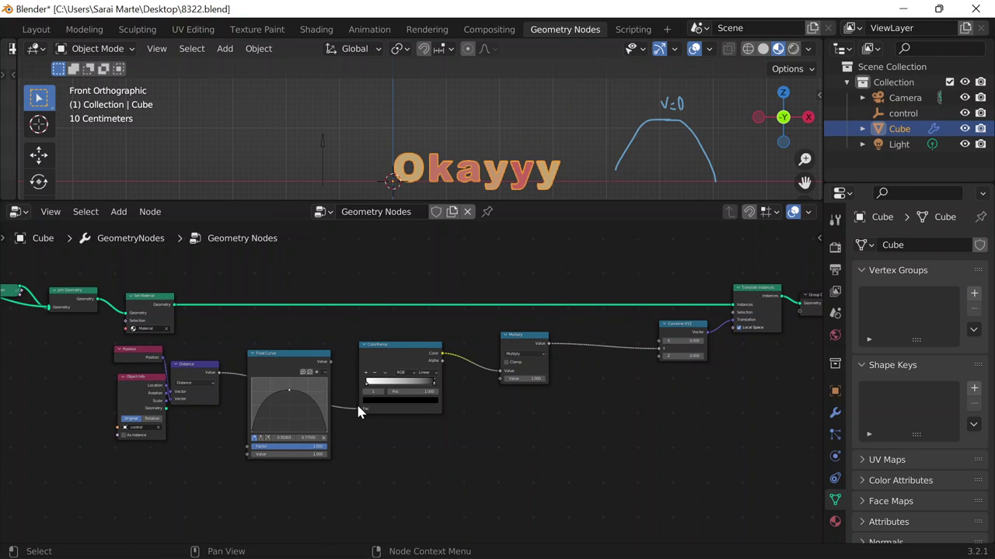
{"action": "middle_click_drag", "start_coordinate": [358, 412], "coordinate": [403, 482]}
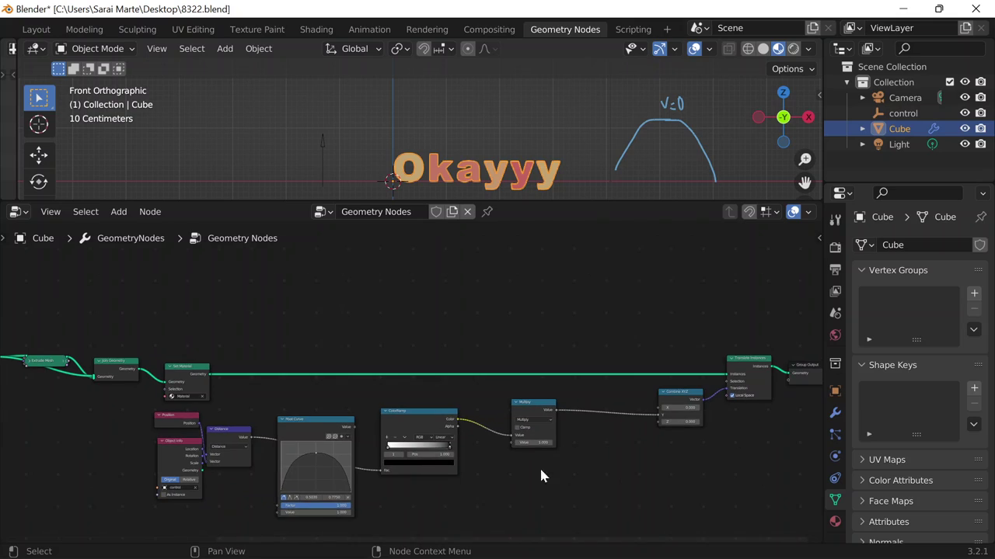
{"action": "middle_click_drag", "start_coordinate": [539, 473], "coordinate": [434, 456]}
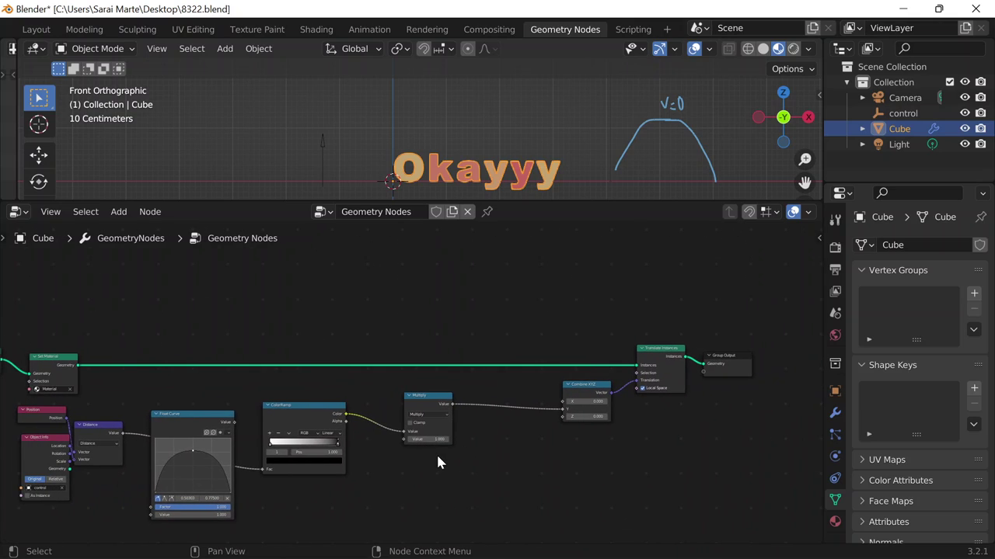
{"action": "left_click_drag", "start_coordinate": [201, 421], "coordinate": [459, 475]}
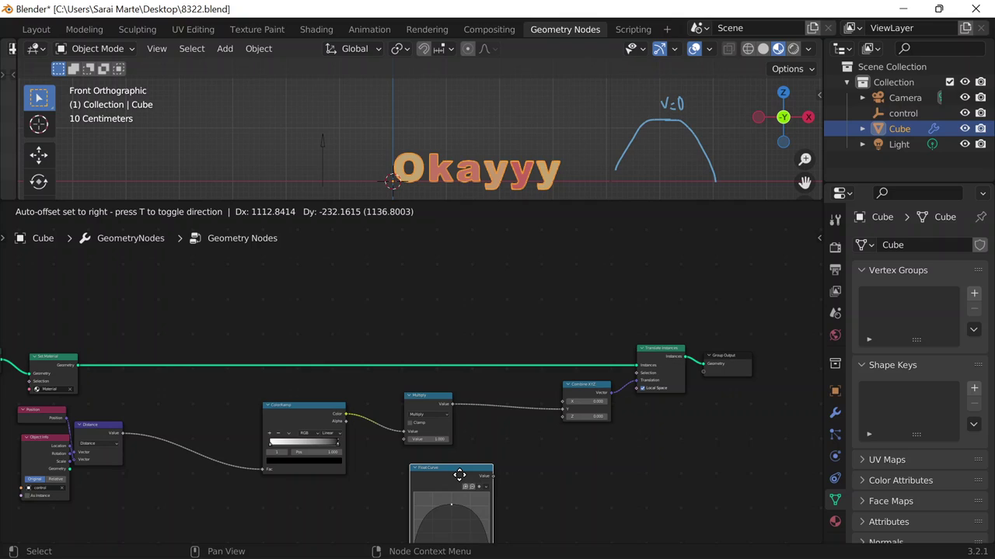
{"action": "left_click_drag", "start_coordinate": [460, 474], "coordinate": [511, 432]}
{"action": "scroll", "coordinate": [504, 348], "scroll_direction": "up", "scroll_amount": 4}
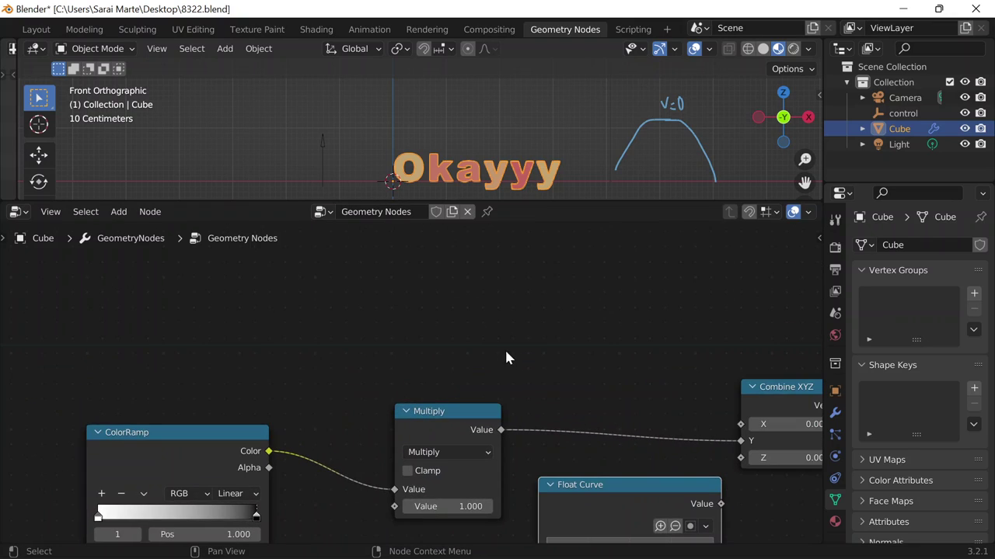
{"action": "left_click_drag", "start_coordinate": [589, 368], "coordinate": [572, 297]}
- Test the letter motion by moving the control empty through the text, place it just before the O, and reselect the text
{"action": "left_click", "coordinate": [321, 151]}
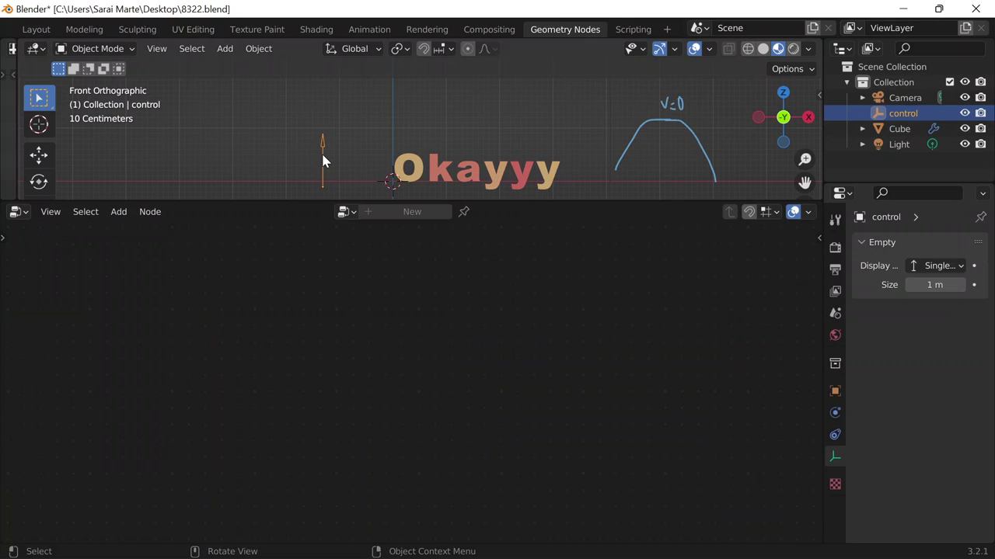
{"action": "key", "text": "g"}
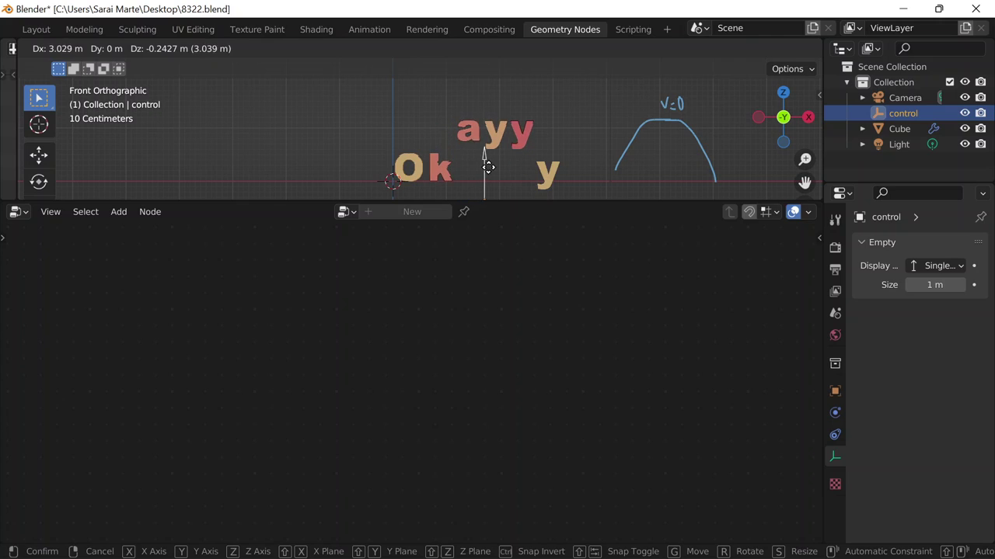
{"action": "left_click", "coordinate": [384, 172]}
{"action": "left_click", "coordinate": [446, 175]}
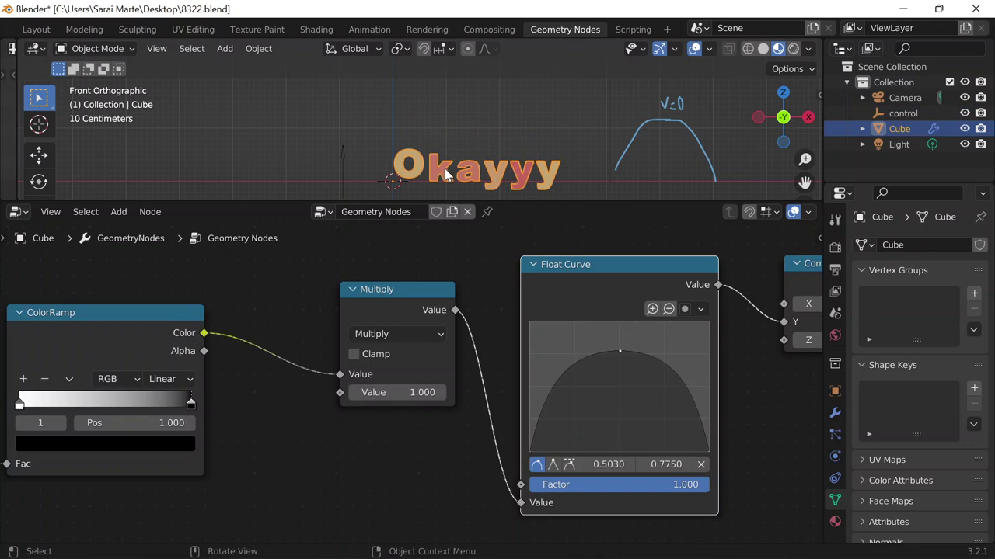
- Move the Multiply node closer to the ColorRamp, leaving more space before the Float Curve
{"action": "middle_click_drag", "start_coordinate": [490, 277], "coordinate": [418, 281]}
{"action": "left_click_drag", "start_coordinate": [333, 310], "coordinate": [269, 303]}
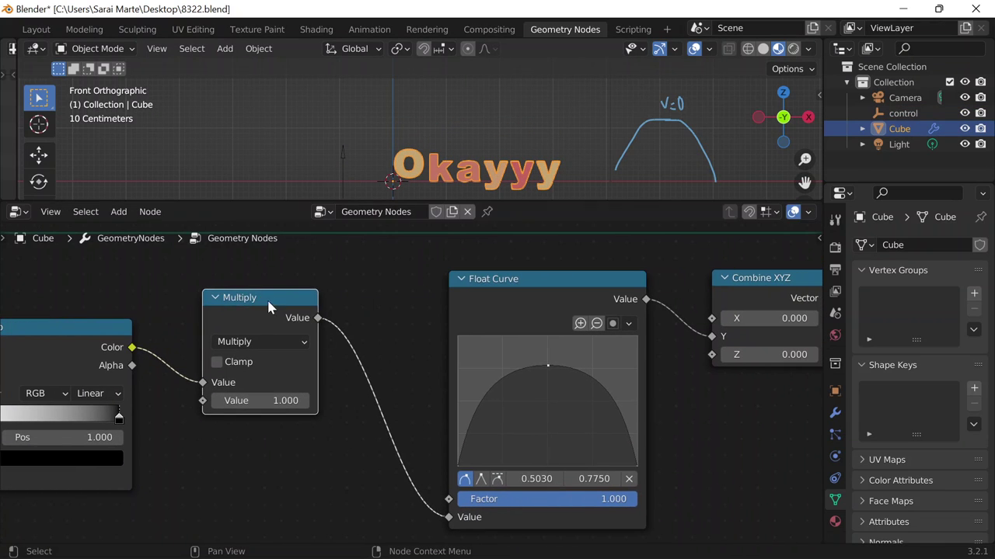
{"action": "scroll", "coordinate": [395, 303], "scroll_direction": "down", "scroll_amount": 2}
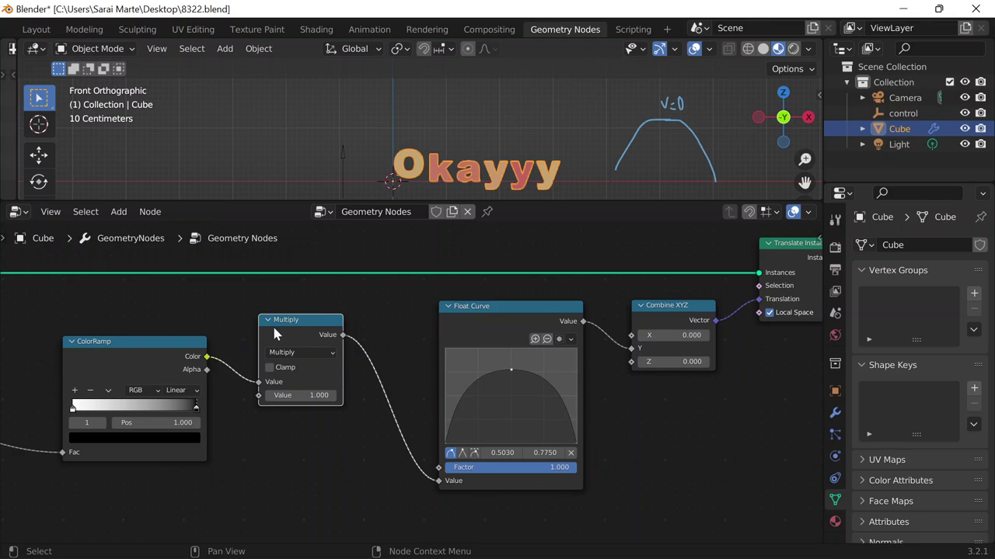
- Rearrange the Multiply, Float Curve and Combine XYZ nodes so they are more evenly spaced
{"action": "left_click_drag", "start_coordinate": [272, 322], "coordinate": [320, 342]}
{"action": "left_click_drag", "start_coordinate": [475, 311], "coordinate": [494, 317]}
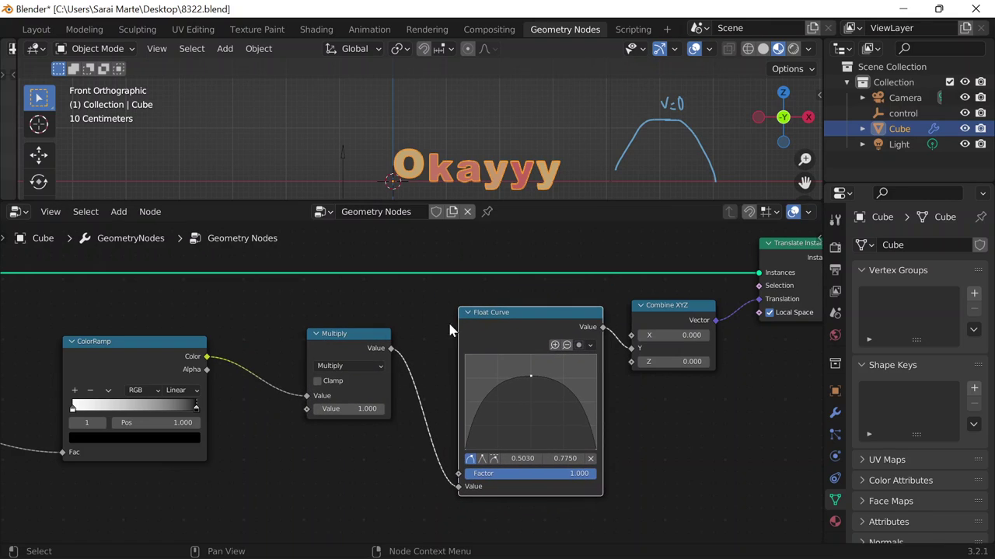
{"action": "mouse_move", "coordinate": [316, 349]}
{"action": "left_mouse_down"}
{"action": "mouse_move", "coordinate": [287, 346]}
{"action": "mouse_move", "coordinate": [320, 347]}
{"action": "mouse_move", "coordinate": [298, 345]}
{"action": "left_mouse_up"}
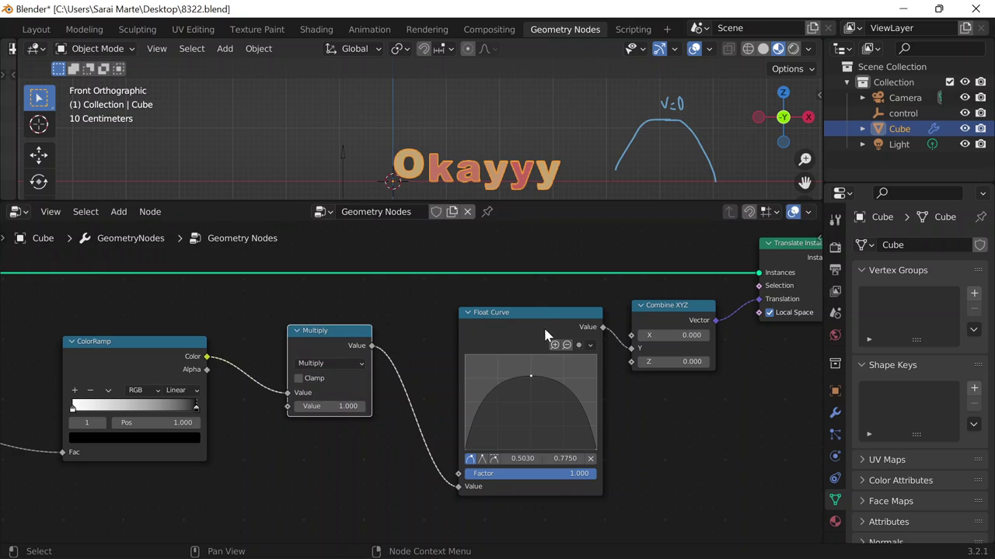
{"action": "mouse_move", "coordinate": [474, 325]}
{"action": "left_mouse_down"}
{"action": "mouse_move", "coordinate": [492, 326]}
{"action": "mouse_move", "coordinate": [463, 321]}
{"action": "left_mouse_up"}
{"action": "left_click_drag", "start_coordinate": [658, 308], "coordinate": [692, 284]}
- Check the letter motion by sweeping the control empty across the text, return it to before the O, and reselect the text
{"action": "scroll", "coordinate": [550, 124], "scroll_direction": "up", "scroll_amount": 3}
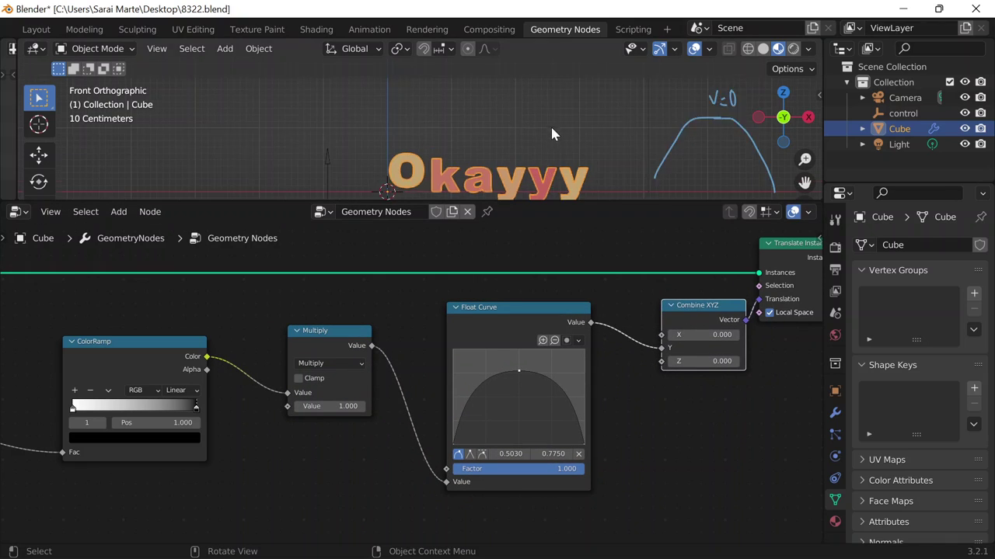
{"action": "scroll", "coordinate": [547, 170], "scroll_direction": "down", "scroll_amount": 3}
{"action": "left_click", "coordinate": [277, 125]}
{"action": "key", "text": "g"}
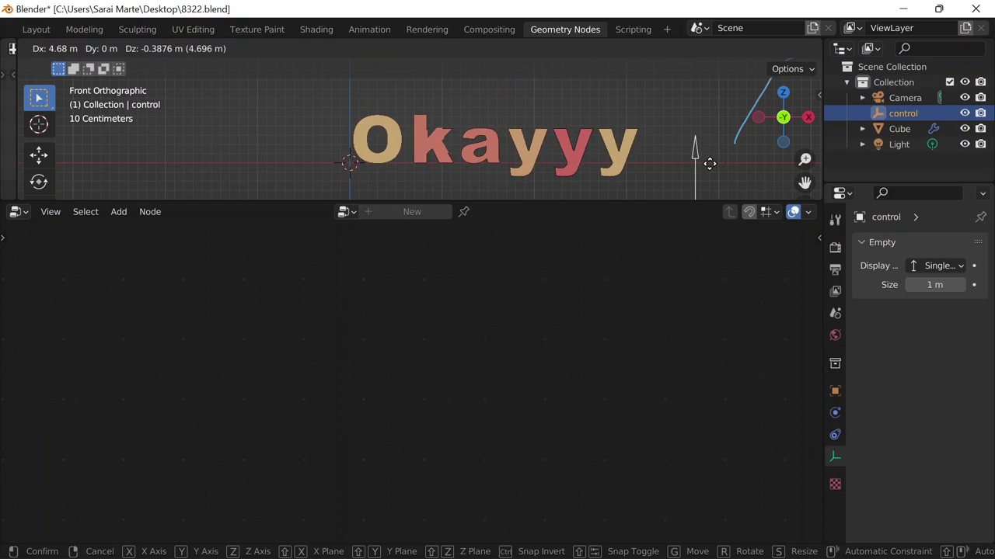
{"action": "left_click", "coordinate": [290, 165]}
{"action": "scroll", "coordinate": [431, 137], "scroll_direction": "down", "scroll_amount": 5}
{"action": "scroll", "coordinate": [433, 128], "scroll_direction": "up", "scroll_amount": 4}
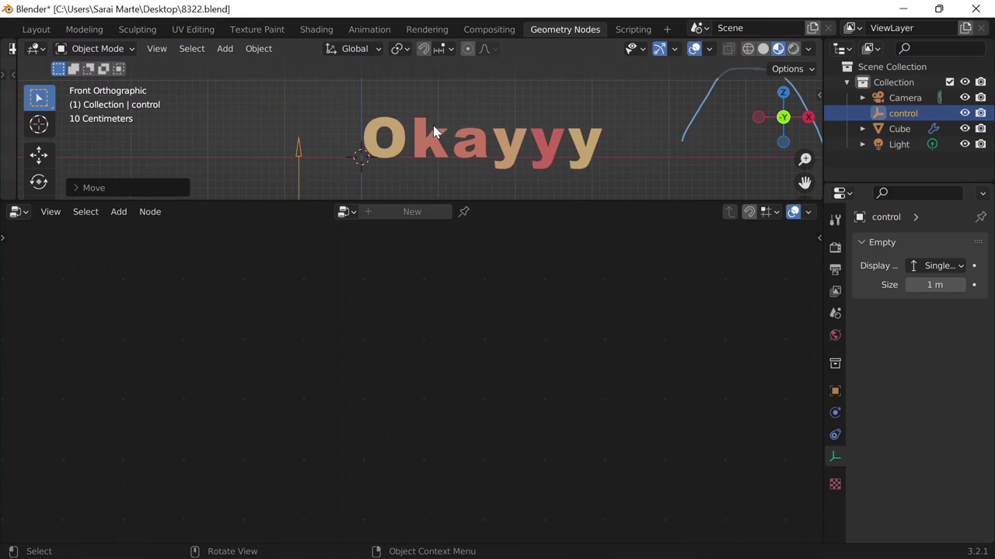
{"action": "scroll", "coordinate": [467, 148], "scroll_direction": "down", "scroll_amount": 1}
{"action": "left_click", "coordinate": [472, 148]}
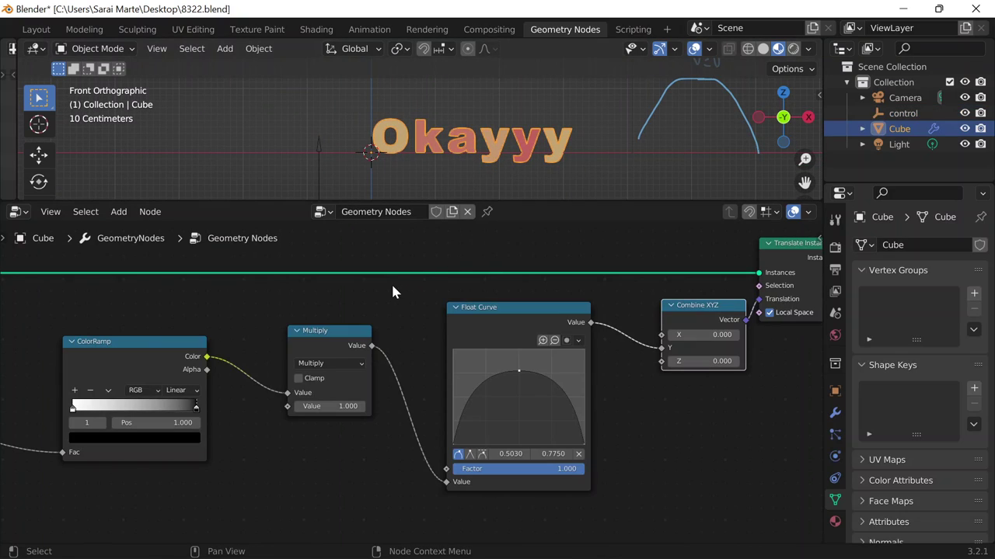
- Switch to the Layout workspace, delete the annotated curve sketch from the 3D view, and return to the Select Box tool
{"action": "left_click", "coordinate": [44, 31]}
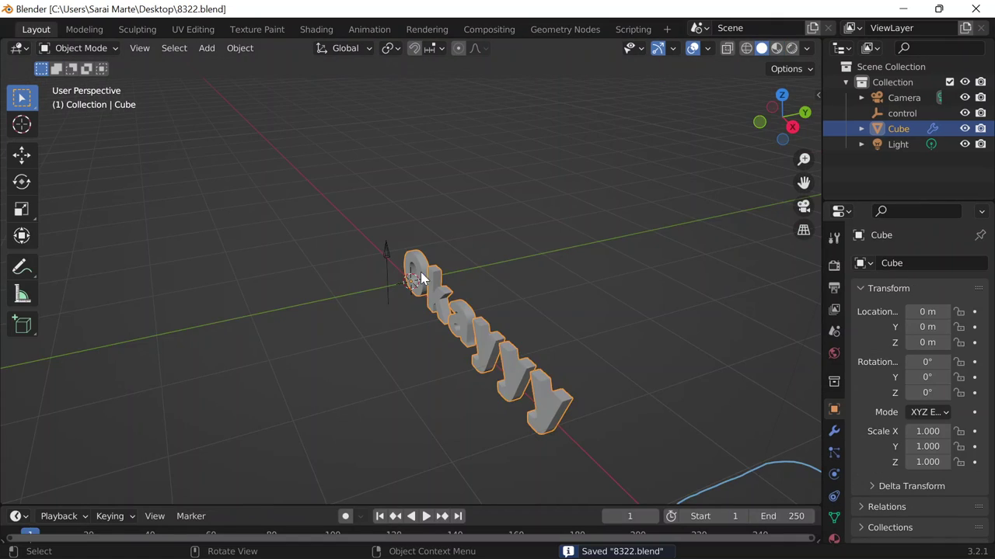
{"action": "scroll", "coordinate": [421, 274], "scroll_direction": "up", "scroll_amount": 3}
{"action": "middle_click_drag", "start_coordinate": [582, 303], "coordinate": [684, 289]}
{"action": "scroll", "coordinate": [633, 282], "scroll_direction": "down", "scroll_amount": 4}
{"action": "middle_click_drag", "start_coordinate": [201, 153], "coordinate": [3, 166], "text": "shift"}
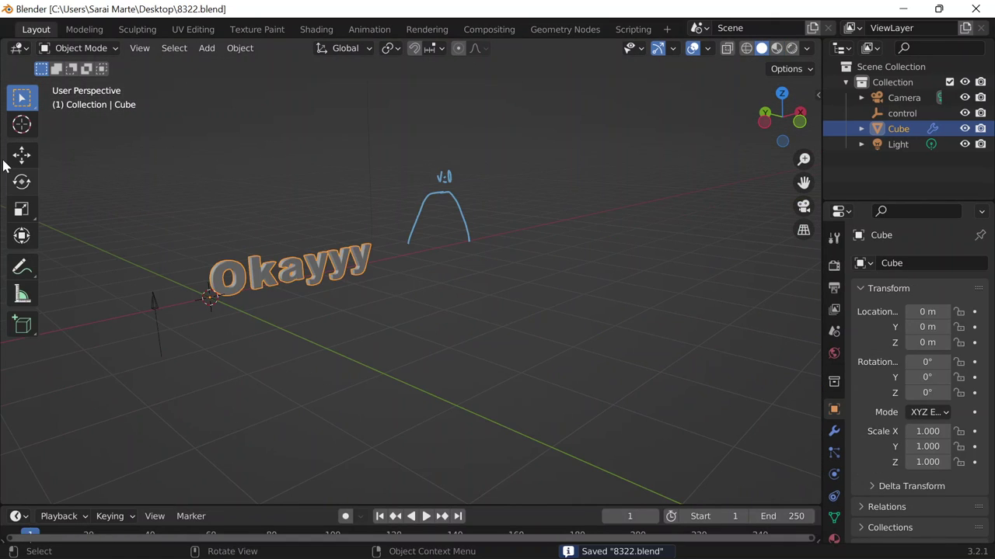
{"action": "left_click", "coordinate": [21, 267]}
{"action": "left_click", "coordinate": [169, 68]}
{"action": "left_click", "coordinate": [264, 99]}
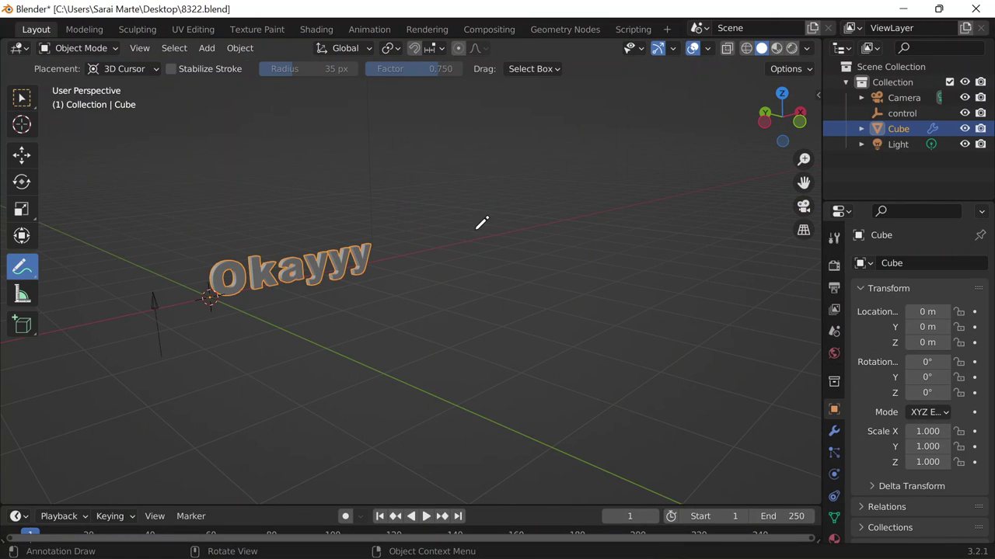
{"action": "mouse_move", "coordinate": [477, 222]}
{"action": "middle_mouse_down"}
{"action": "mouse_move", "coordinate": [382, 267]}
{"action": "mouse_move", "coordinate": [440, 262]}
{"action": "mouse_move", "coordinate": [49, 98]}
{"action": "middle_mouse_up"}
{"action": "left_click", "coordinate": [22, 98]}
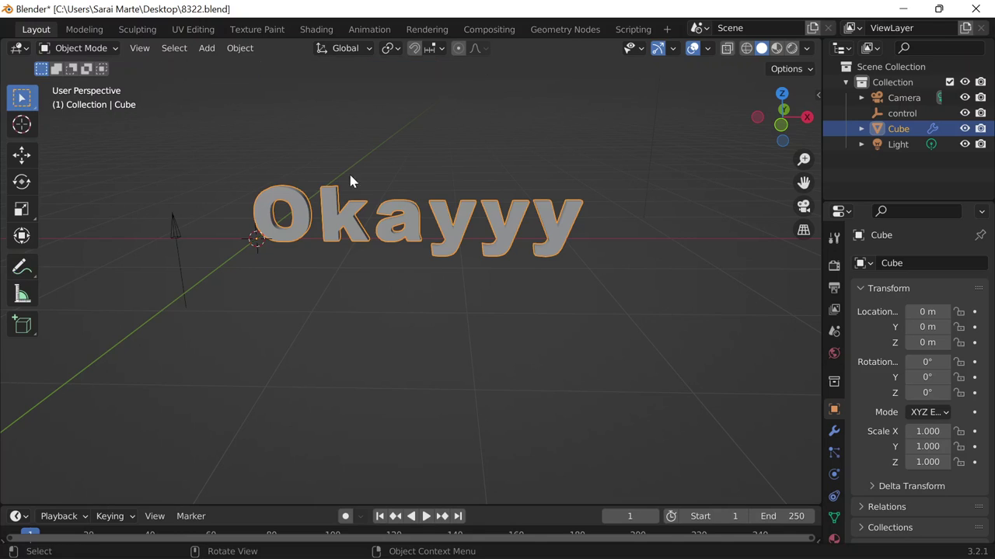
- Select the control empty, enlarge the timeline area, and show the empty's transform values in front view
{"action": "scroll", "coordinate": [446, 216], "scroll_direction": "down", "scroll_amount": 1}
{"action": "left_click", "coordinate": [225, 247]}
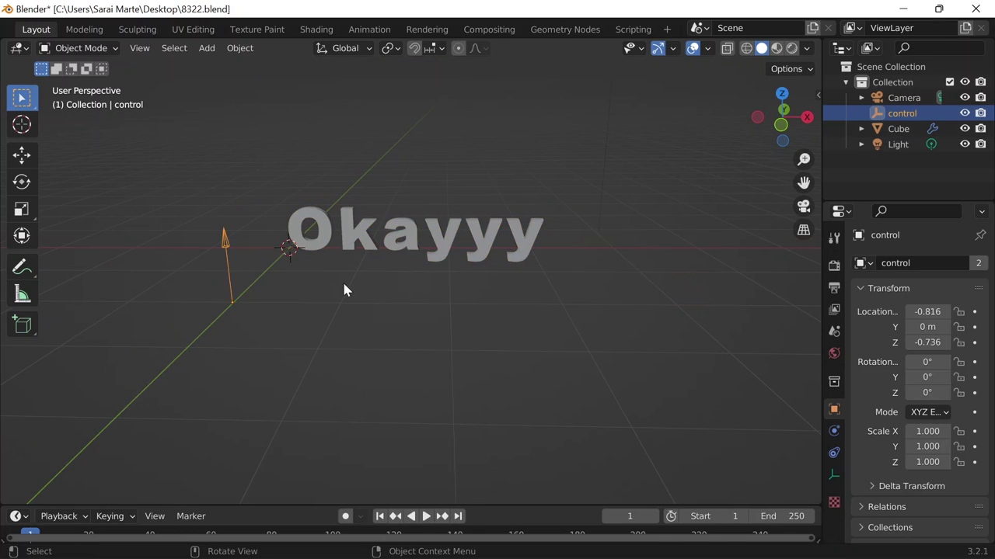
{"action": "left_click_drag", "start_coordinate": [288, 504], "coordinate": [247, 414]}
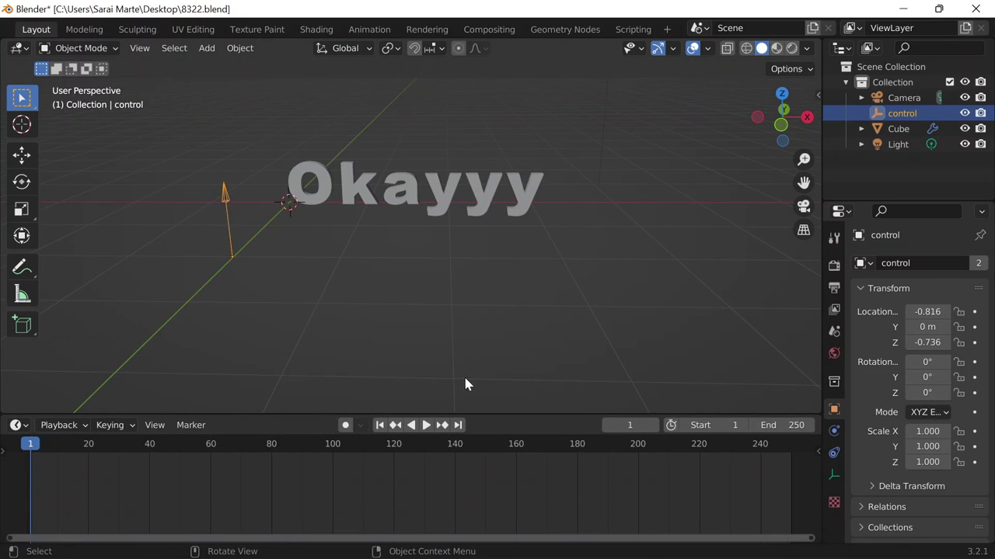
{"action": "key", "text": "n"}
{"action": "key", "text": "grave"}
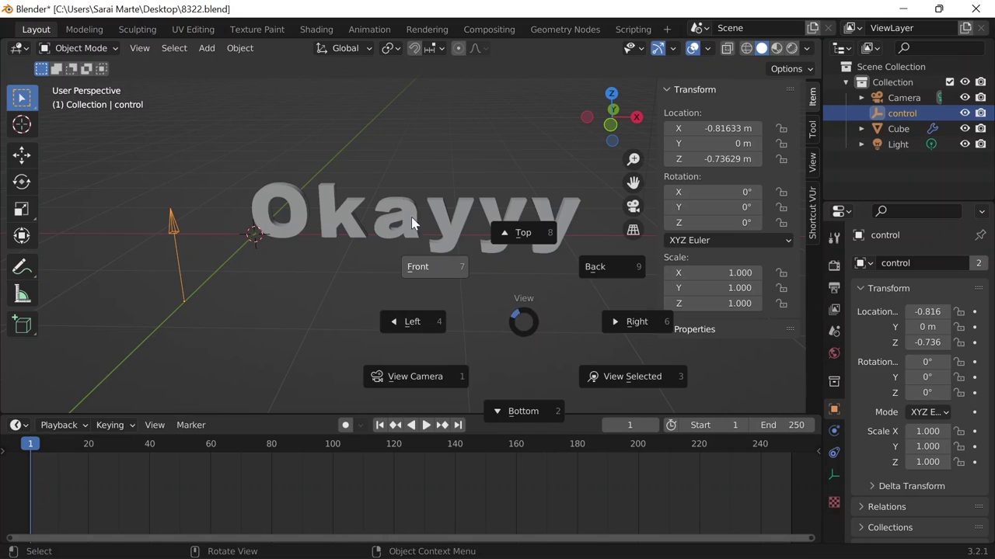
{"action": "left_click", "coordinate": [417, 267]}
{"action": "scroll", "coordinate": [372, 269], "scroll_direction": "down", "scroll_amount": 4}
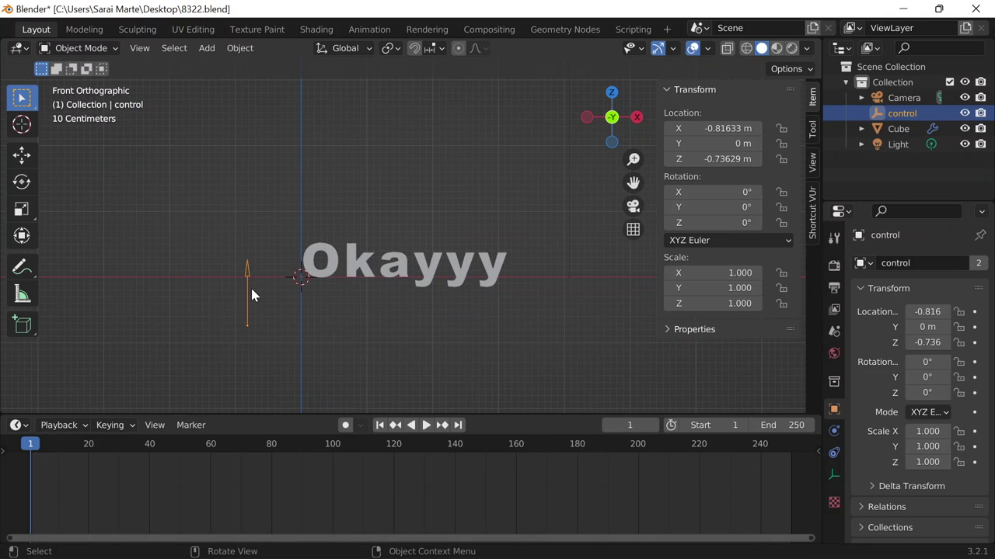
- Raise the control empty along Z to about 0.067 m and move it along X to about -1.52 m
{"action": "key", "text": "g"}
{"action": "key", "text": "z"}
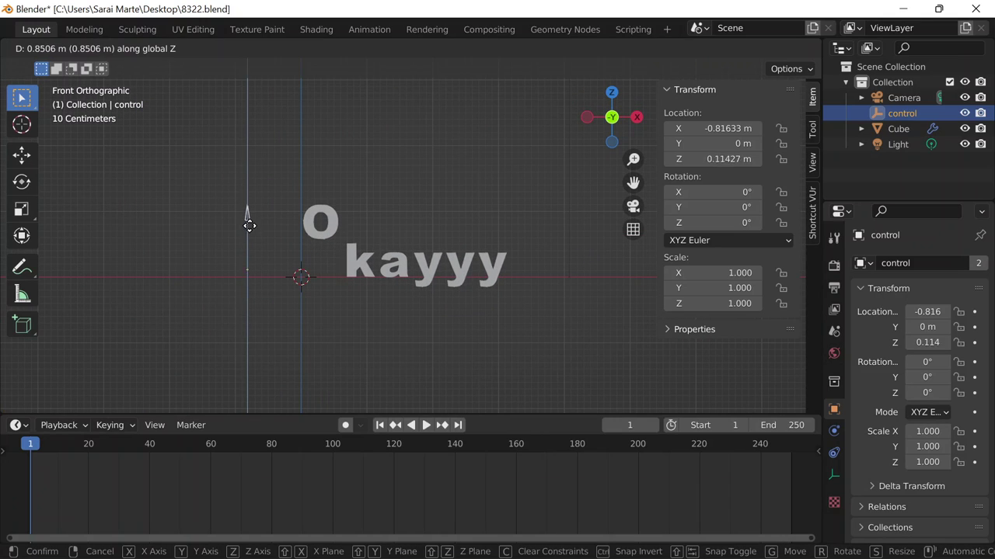
{"action": "left_click", "coordinate": [248, 234]}
{"action": "key", "text": "g"}
{"action": "key", "text": "x"}
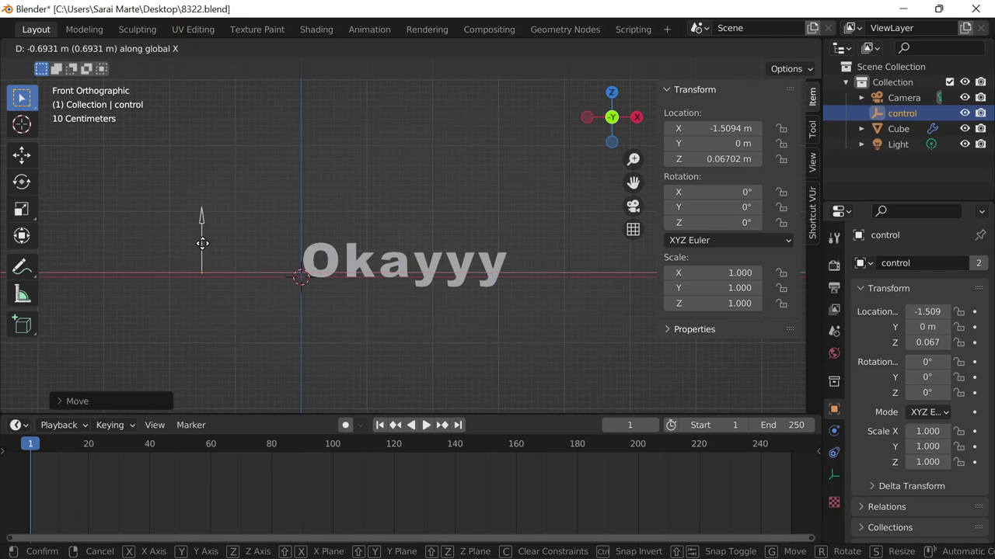
{"action": "left_click", "coordinate": [205, 250]}
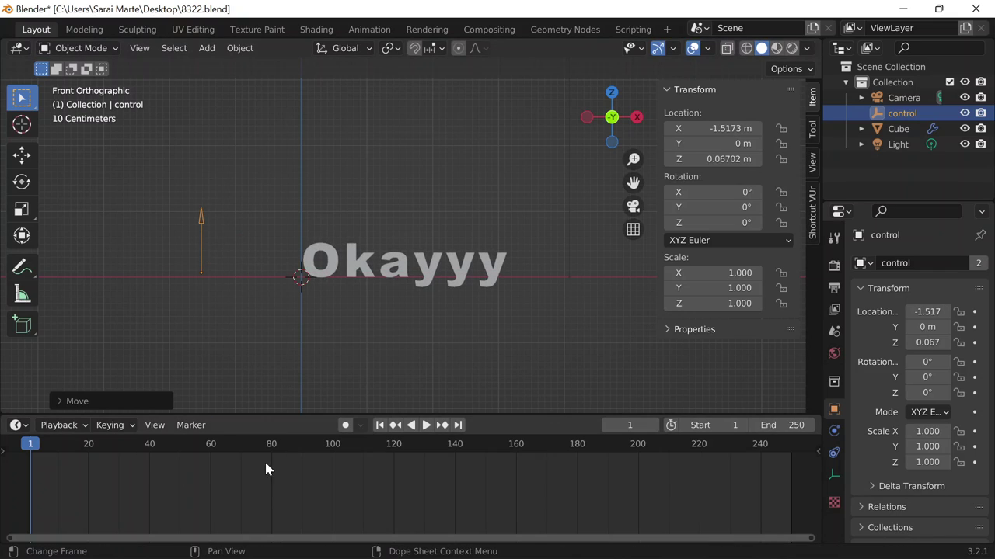
- Set the animation's end frame to 80
{"action": "left_click", "coordinate": [757, 430]}
{"action": "type", "text": "80"}
{"action": "key", "text": "Return"}
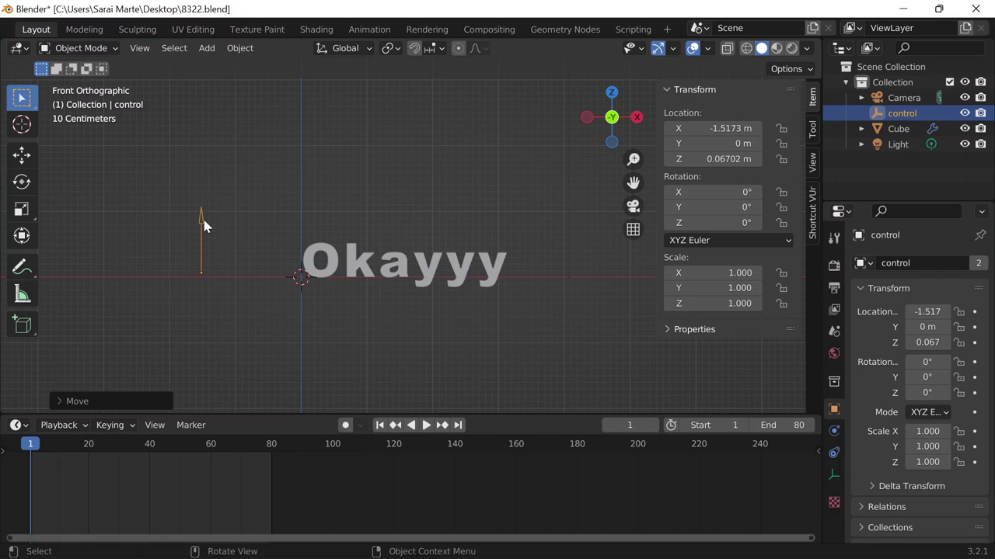
- Move the control empty to about X -1.19 m and Z -0.098 m, and keyframe its location at frame 1
{"action": "key", "text": "g"}
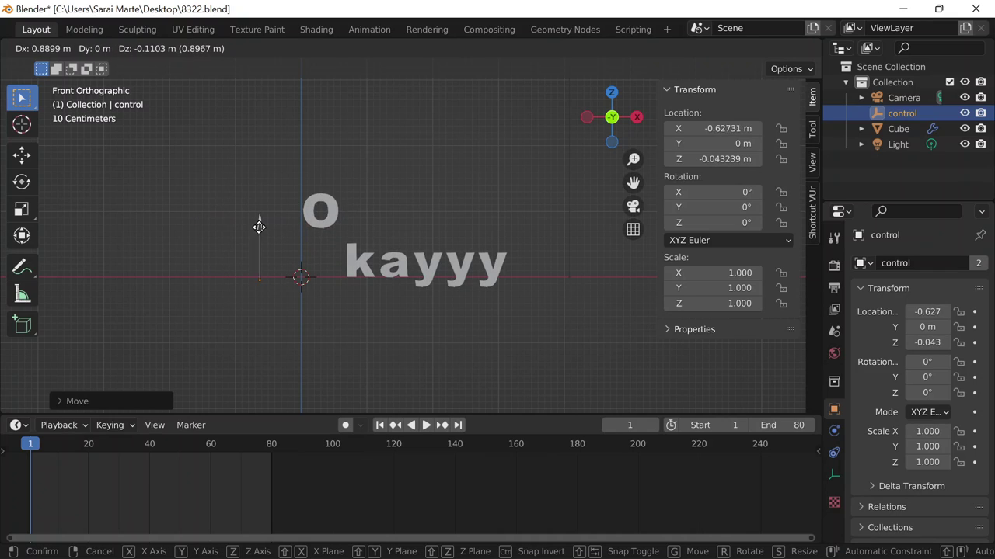
{"action": "left_click", "coordinate": [222, 231]}
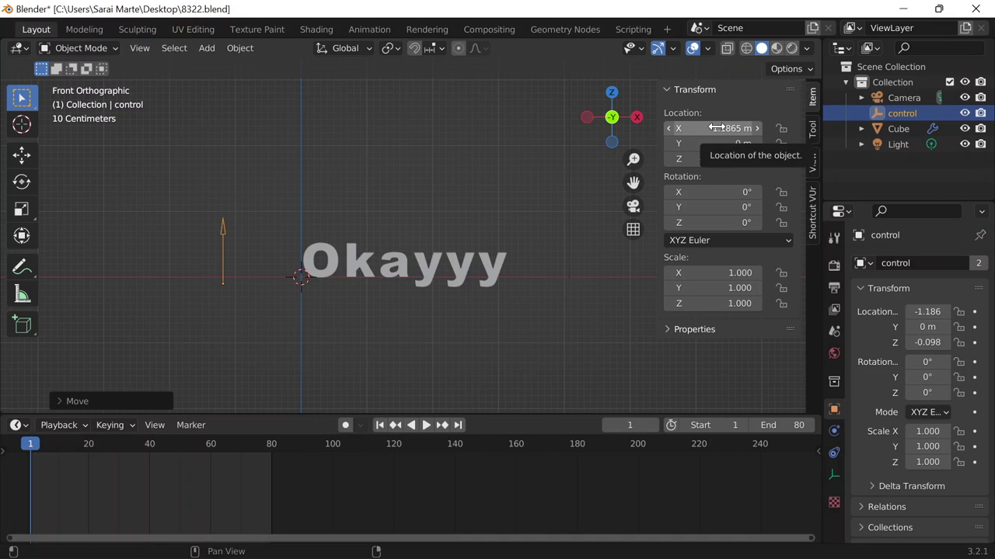
{"action": "key", "text": "i"}
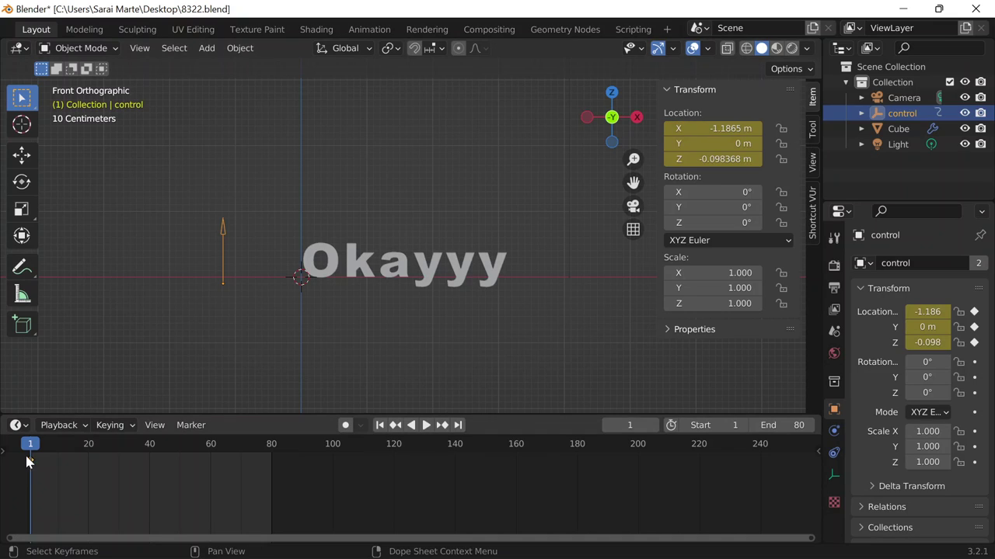
- At frame 80, move the control empty along X past the last y to about 3.78 m and keyframe its location
{"action": "left_click_drag", "start_coordinate": [28, 444], "coordinate": [189, 441]}
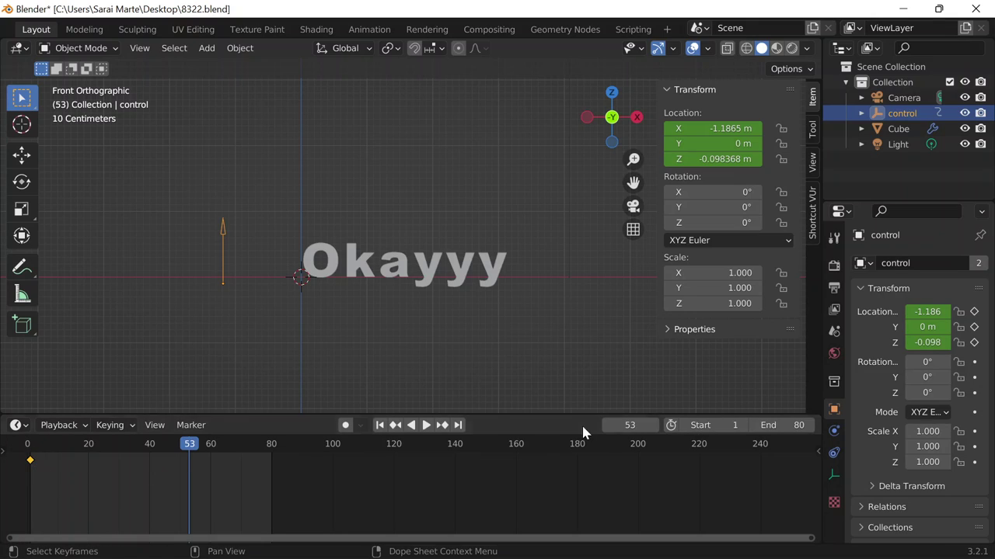
{"action": "left_click", "coordinate": [630, 425]}
{"action": "type", "text": "80"}
{"action": "key", "text": "Return"}
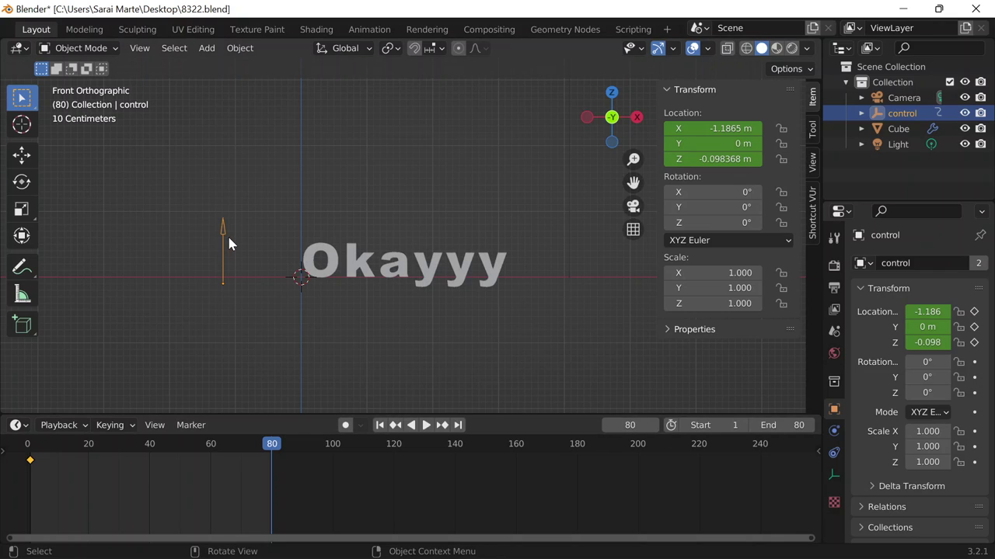
{"action": "key", "text": "g"}
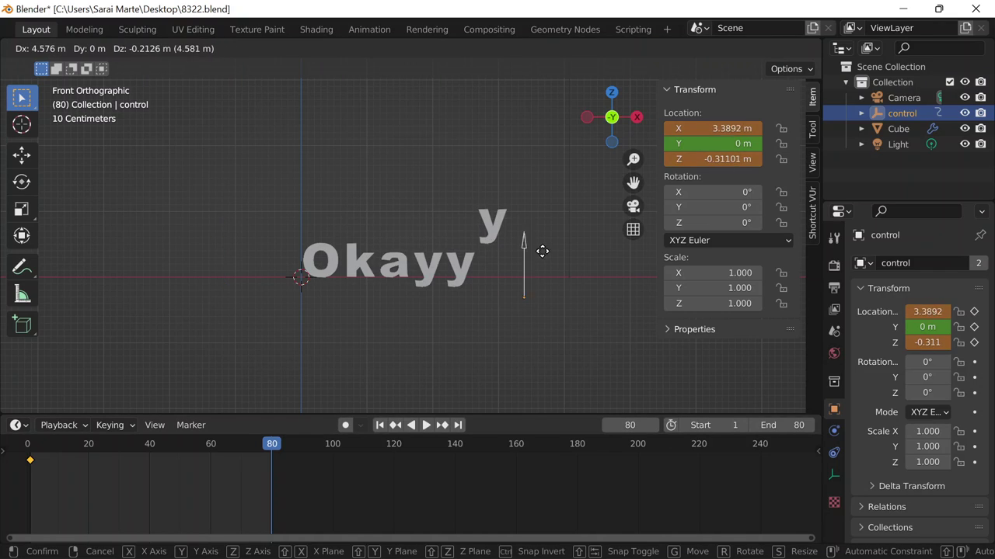
{"action": "key", "text": "x"}
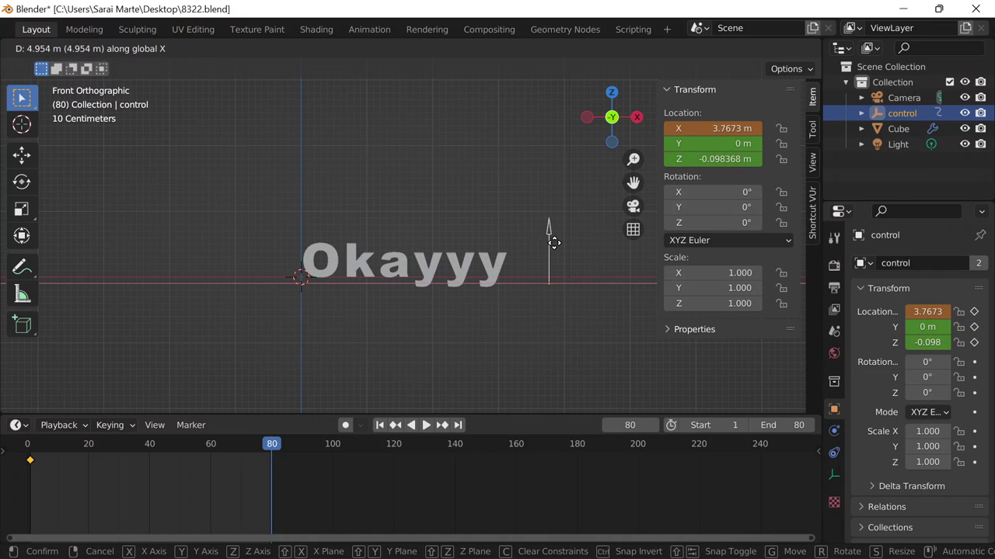
{"action": "left_click", "coordinate": [554, 242]}
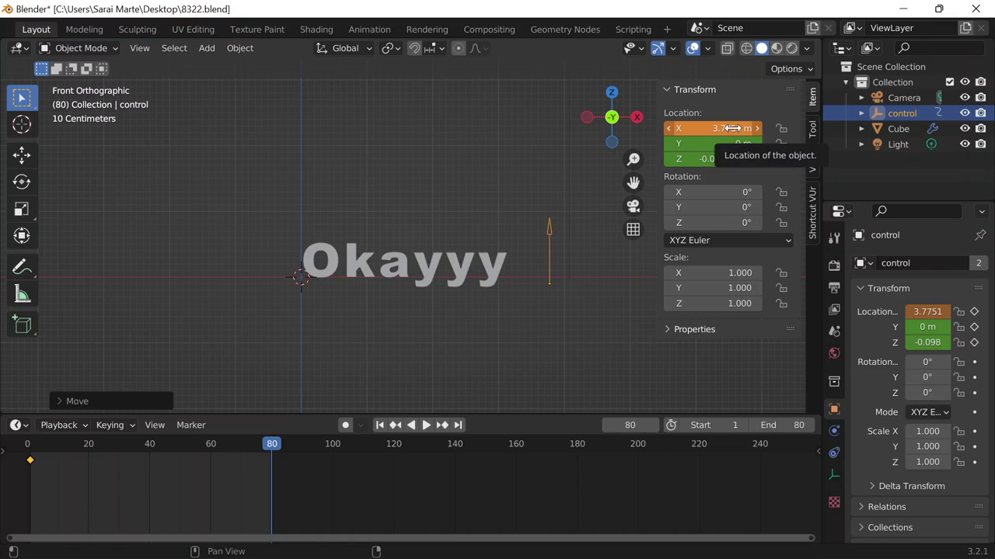
{"action": "key", "text": "i"}
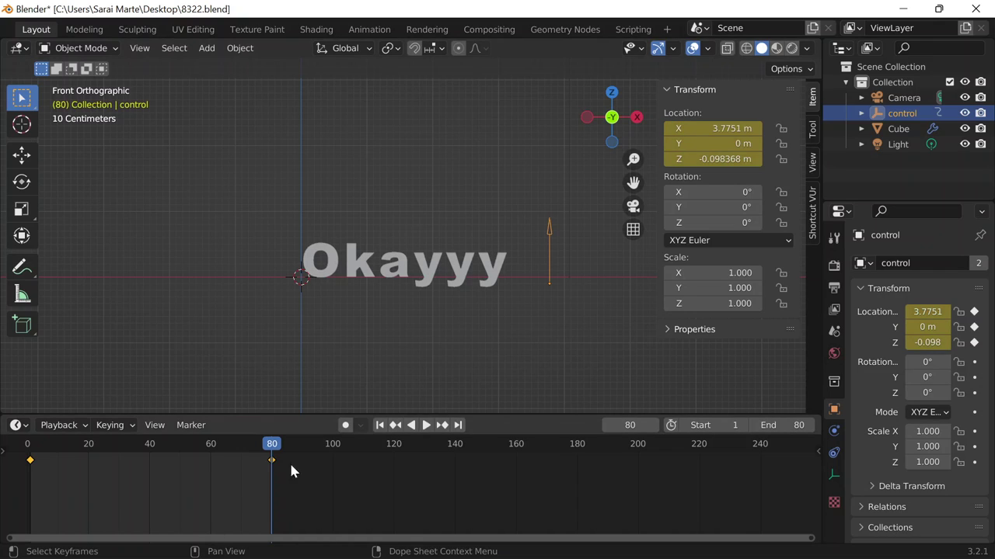
- Return to frame 1, play the animation to check the letter motion, and save the file
{"action": "left_click", "coordinate": [625, 423]}
{"action": "type", "text": "1"}
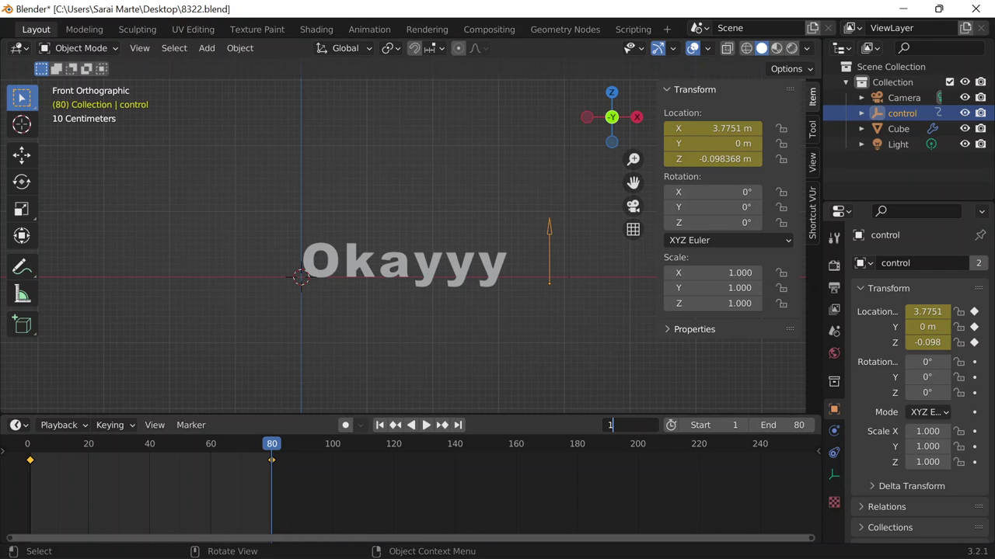
{"action": "key", "text": "Return"}
{"action": "left_click", "coordinate": [426, 425]}
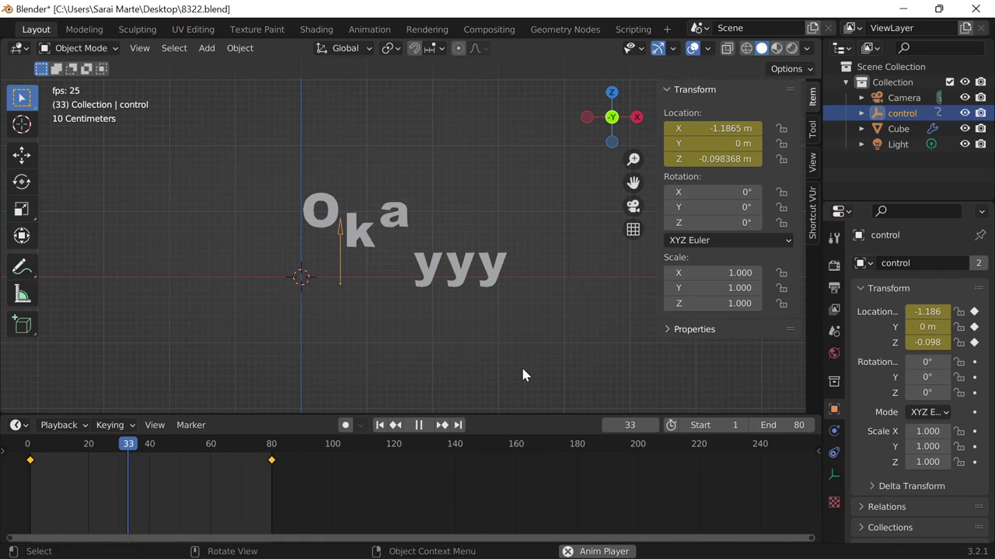
{"action": "left_click", "coordinate": [426, 427]}
{"action": "key", "text": "ctrl+s"}
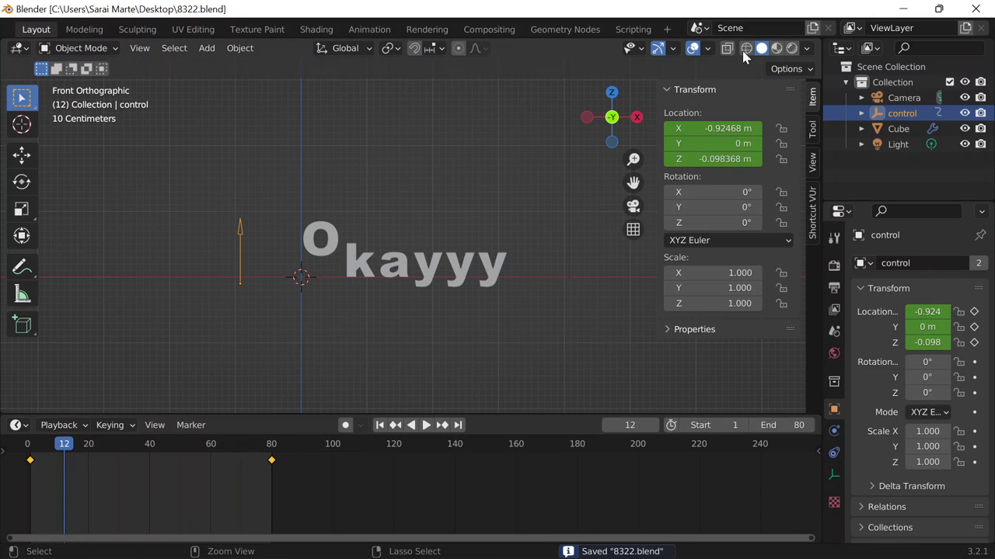
- Set the viewport shading to Rendered and enlarge the 3D view by shrinking the timeline and hiding the sidebar
{"action": "left_click", "coordinate": [791, 48]}
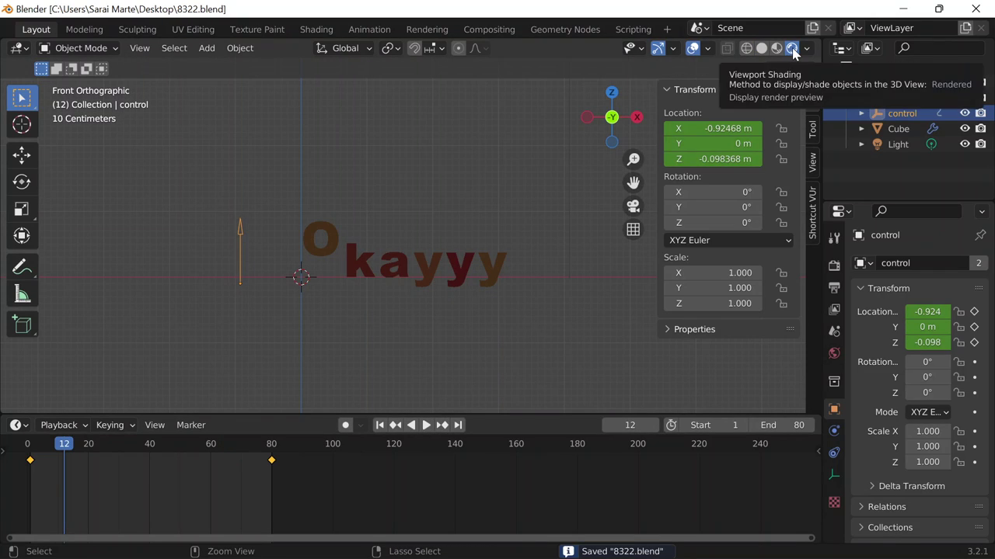
{"action": "left_click_drag", "start_coordinate": [477, 414], "coordinate": [481, 457]}
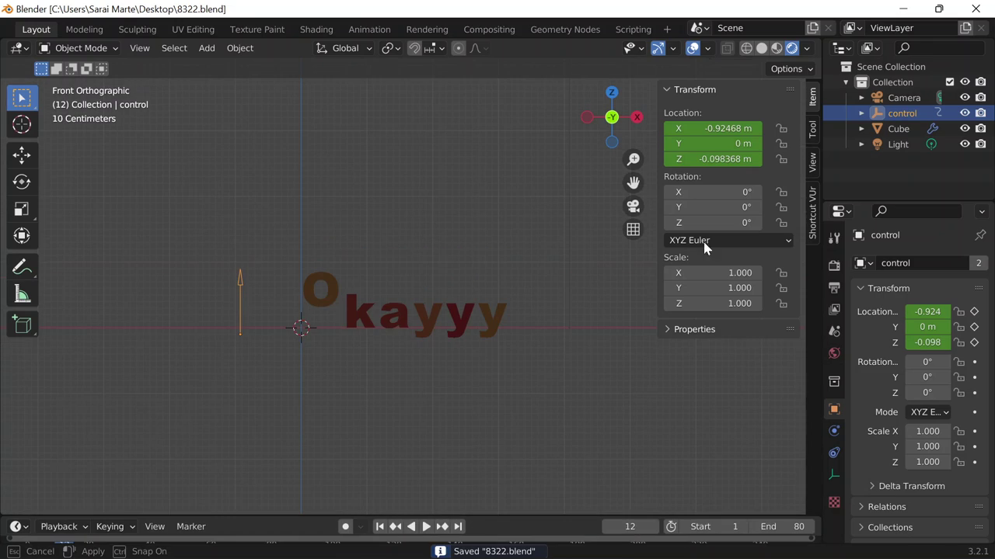
{"action": "key", "text": "n"}
- Add a plane under the text and scale it to about 3.7 on all axes as the floor
{"action": "mouse_move", "coordinate": [509, 207]}
{"action": "middle_mouse_down"}
{"action": "mouse_move", "coordinate": [498, 239]}
{"action": "mouse_move", "coordinate": [507, 217]}
{"action": "mouse_move", "coordinate": [521, 339]}
{"action": "mouse_move", "coordinate": [510, 220]}
{"action": "middle_mouse_up"}
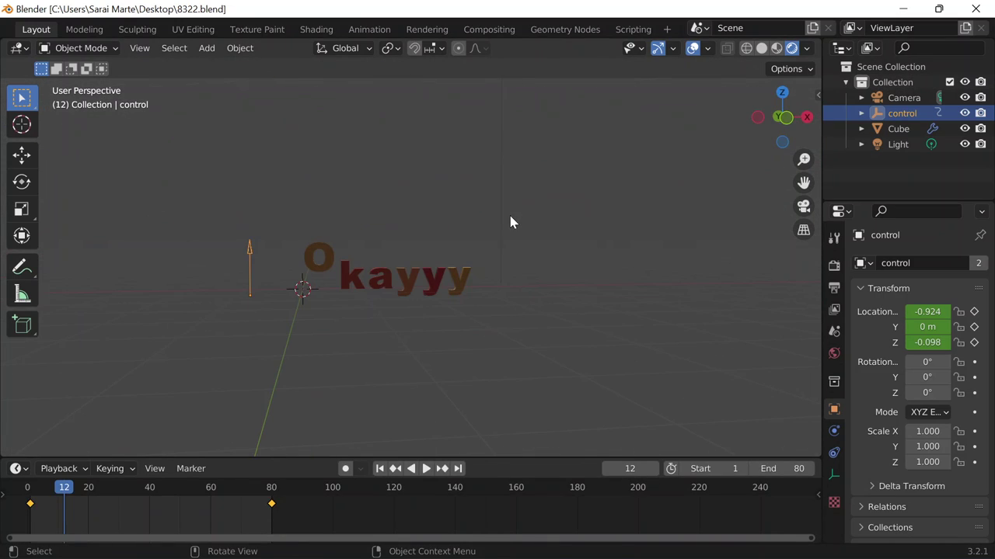
{"action": "key", "text": "shift+a"}
{"action": "mouse_move", "coordinate": [511, 220]}
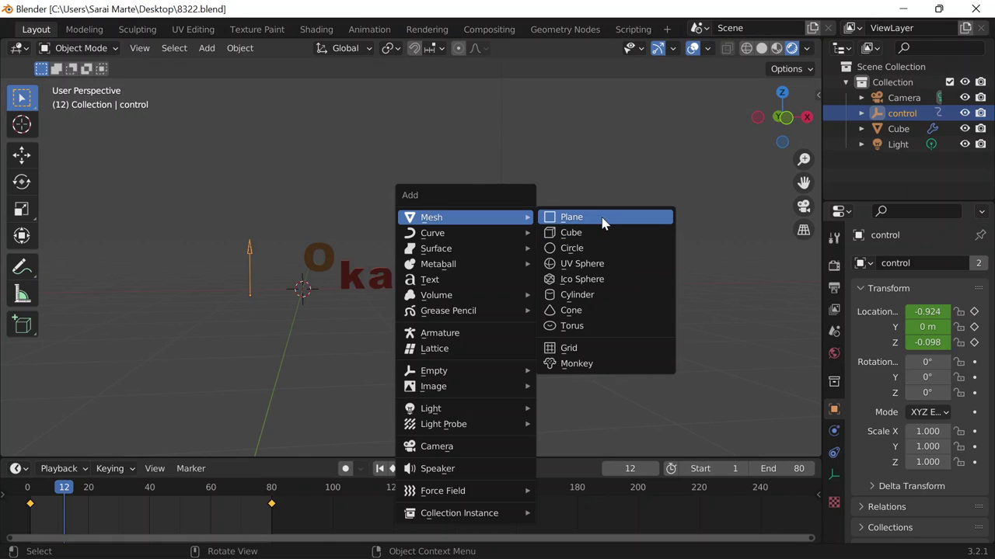
{"action": "left_click", "coordinate": [603, 223]}
{"action": "key", "text": "s"}
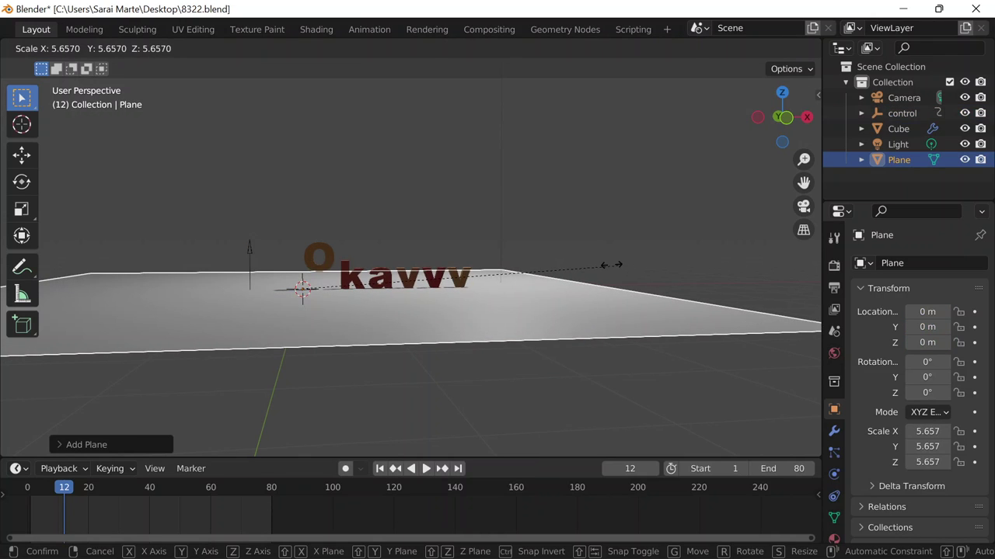
{"action": "left_click", "coordinate": [598, 270]}
{"action": "middle_click_drag", "start_coordinate": [489, 316], "coordinate": [433, 293]}
{"action": "key", "text": "s"}
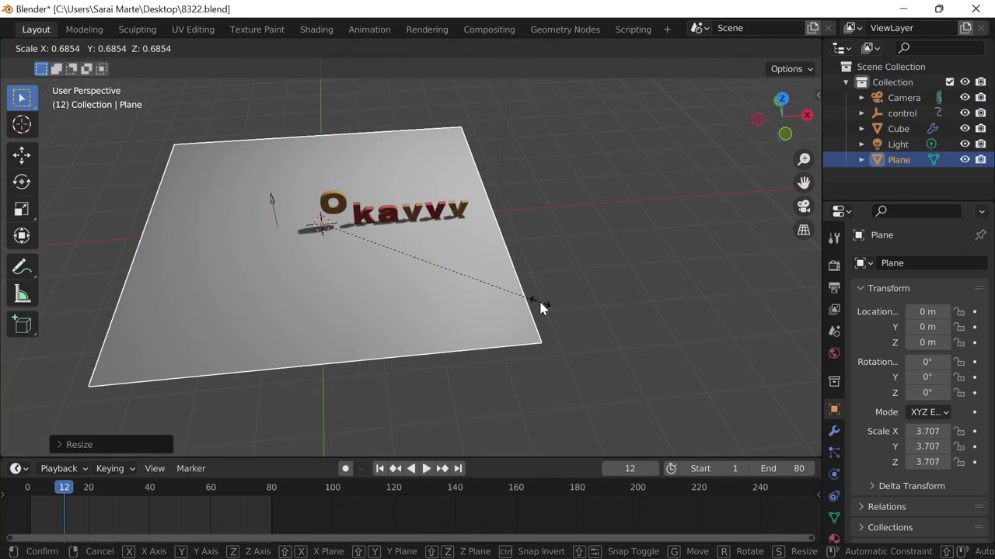
{"action": "left_click", "coordinate": [540, 307]}
- Extrude the floor plane's back edge straight up along Z to form a back wall behind the text
{"action": "key", "text": "Tab"}
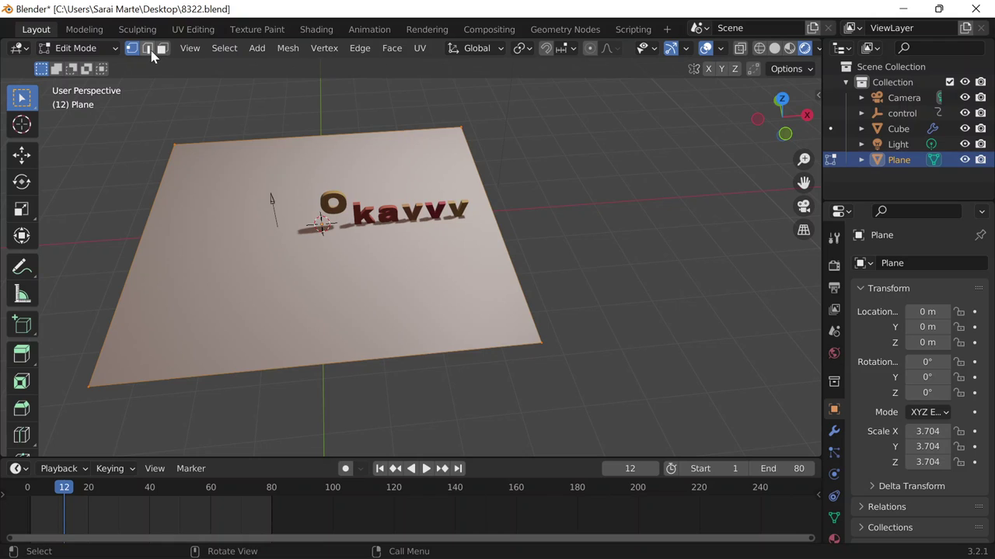
{"action": "left_click", "coordinate": [149, 48]}
{"action": "key", "text": "alt+a"}
{"action": "scroll", "coordinate": [306, 157], "scroll_direction": "down", "scroll_amount": 5}
{"action": "left_click", "coordinate": [358, 185]}
{"action": "key", "text": "e"}
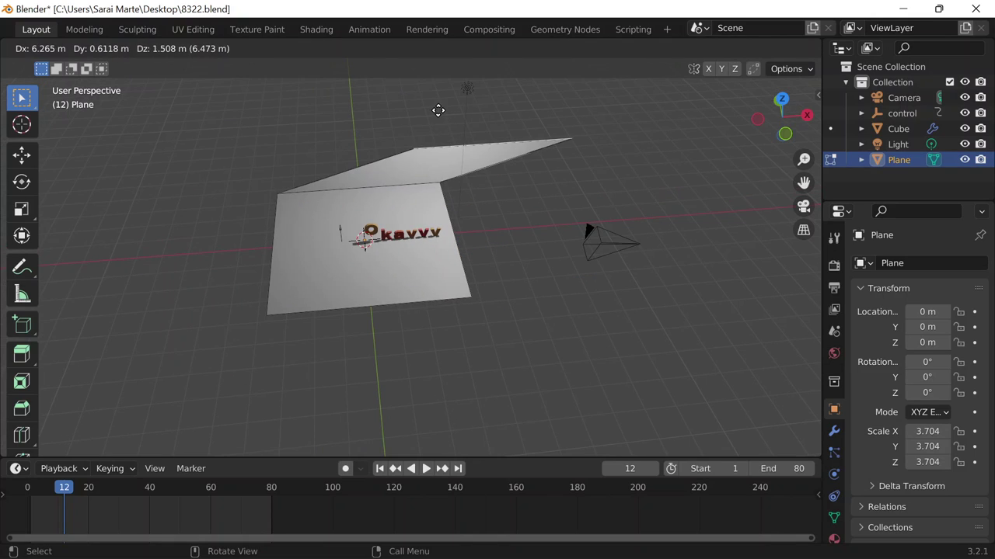
{"action": "key", "text": "z"}
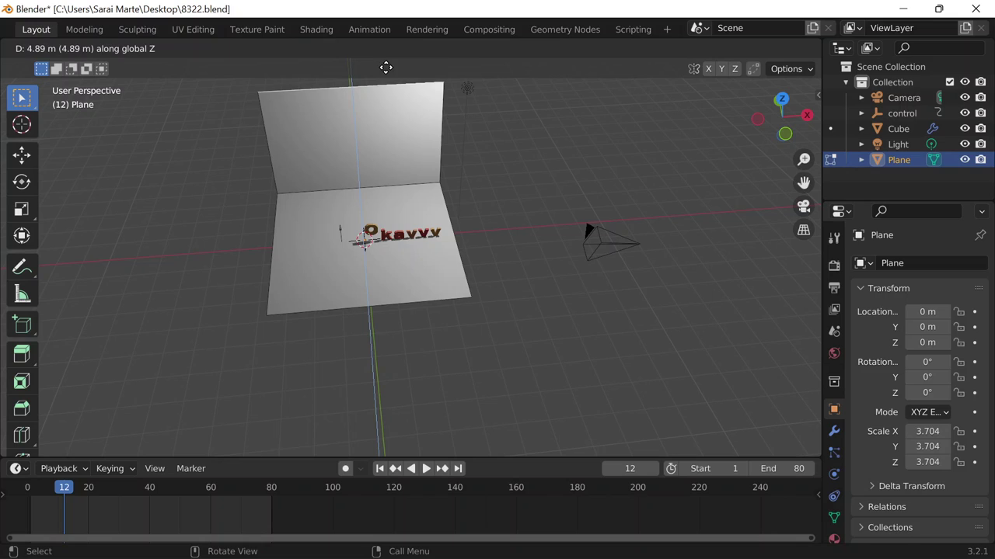
{"action": "left_click", "coordinate": [385, 89]}
{"action": "middle_click_drag", "start_coordinate": [609, 310], "coordinate": [606, 257]}
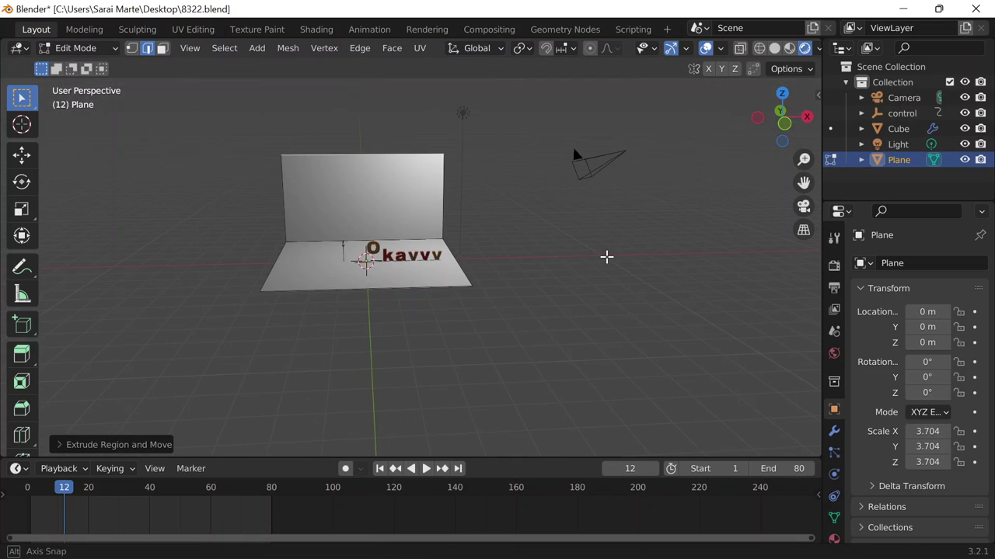
{"action": "middle_click_drag", "start_coordinate": [530, 241], "coordinate": [627, 277], "text": "shift"}
{"action": "scroll", "coordinate": [626, 276], "scroll_direction": "up", "scroll_amount": 2}
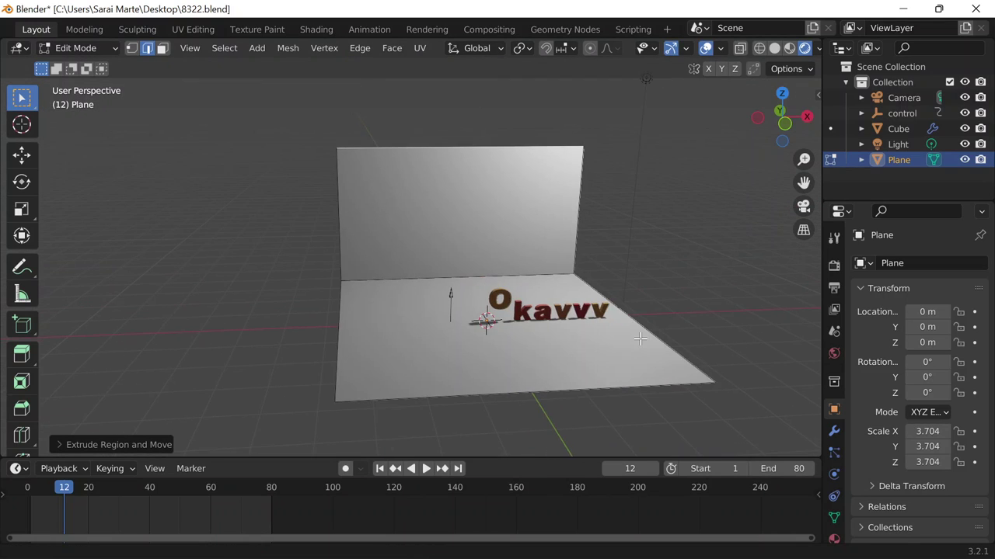
{"action": "key", "text": "Tab"}
- Add a Bevel modifier to the plane with an amount of 0.45 m and 42 segments to round the wall's corner
{"action": "middle_click_drag", "start_coordinate": [624, 331], "coordinate": [578, 308]}
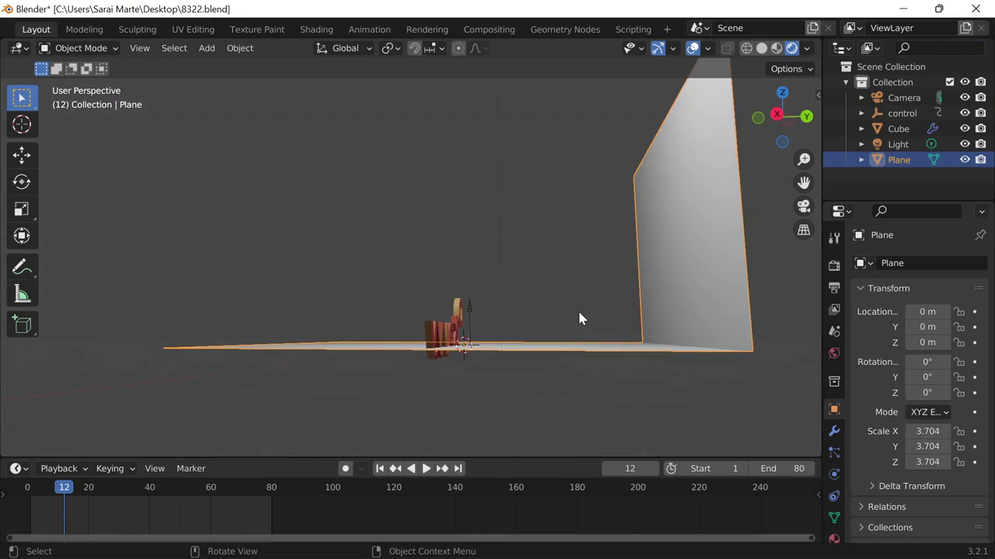
{"action": "left_click", "coordinate": [835, 430]}
{"action": "left_click", "coordinate": [917, 262]}
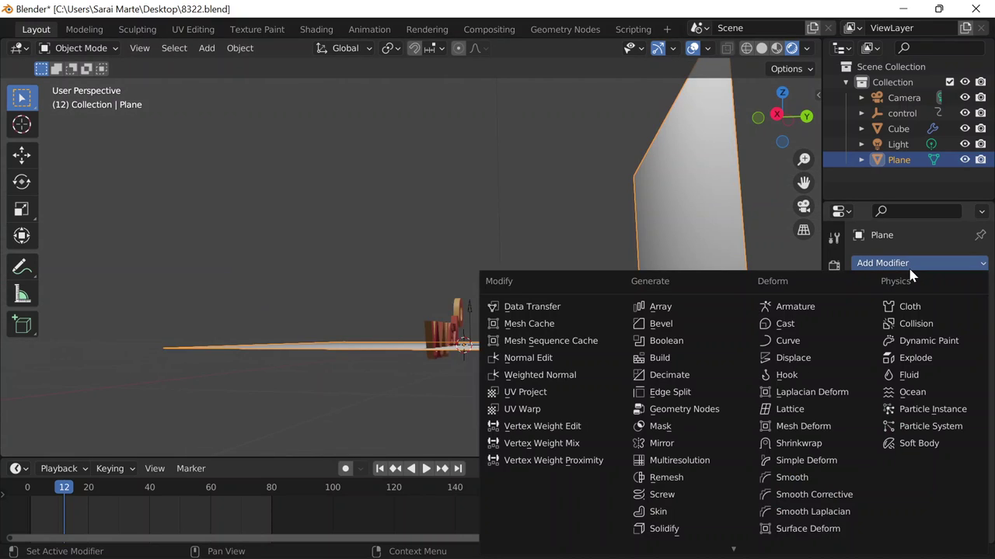
{"action": "left_click", "coordinate": [678, 330]}
{"action": "middle_click_drag", "start_coordinate": [698, 375], "coordinate": [728, 377]}
{"action": "scroll", "coordinate": [729, 377], "scroll_direction": "up", "scroll_amount": 1}
{"action": "left_click_drag", "start_coordinate": [929, 349], "coordinate": [931, 348]}
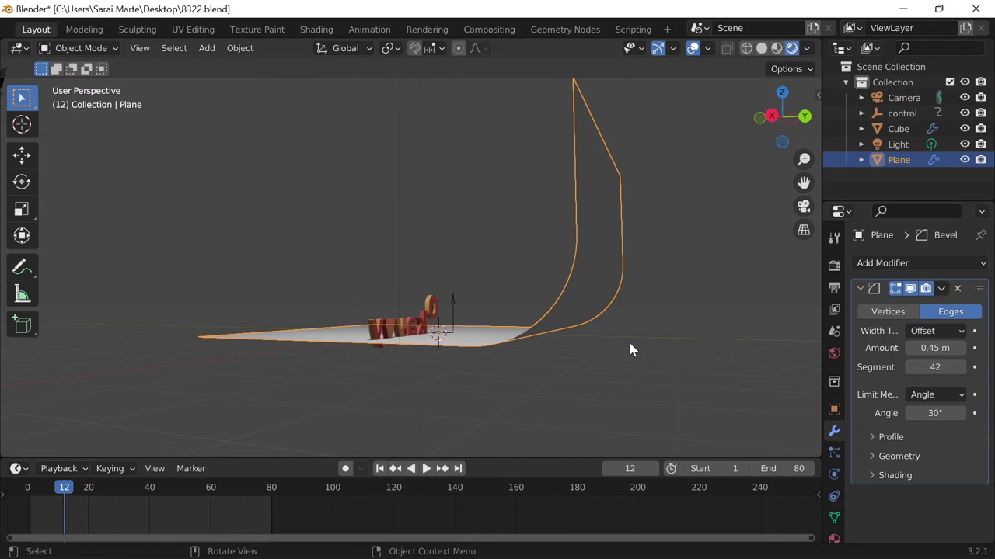
{"action": "middle_click_drag", "start_coordinate": [628, 339], "coordinate": [711, 354]}
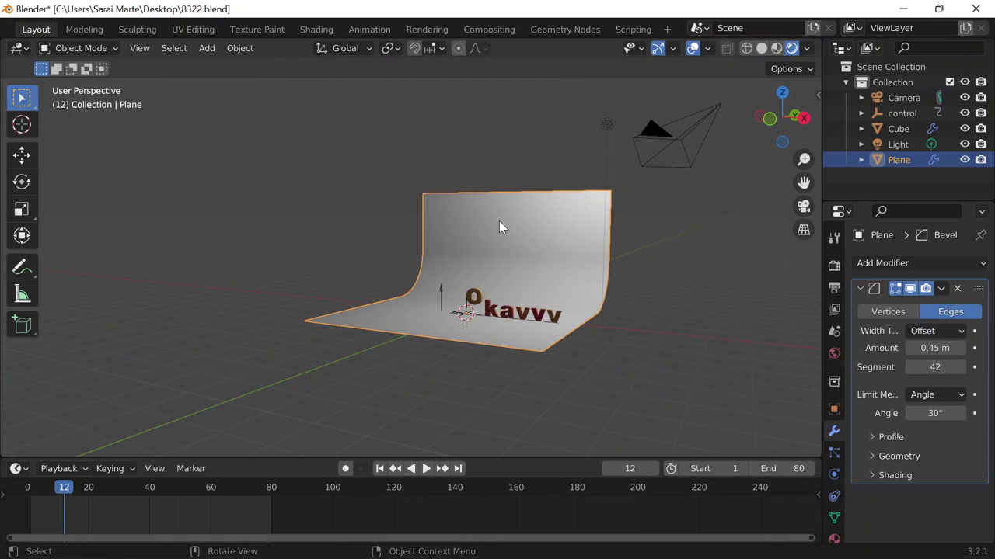
- Apply the Bevel modifier to the plane and shade the backdrop smooth
{"action": "left_click", "coordinate": [941, 289]}
{"action": "left_click", "coordinate": [851, 307]}
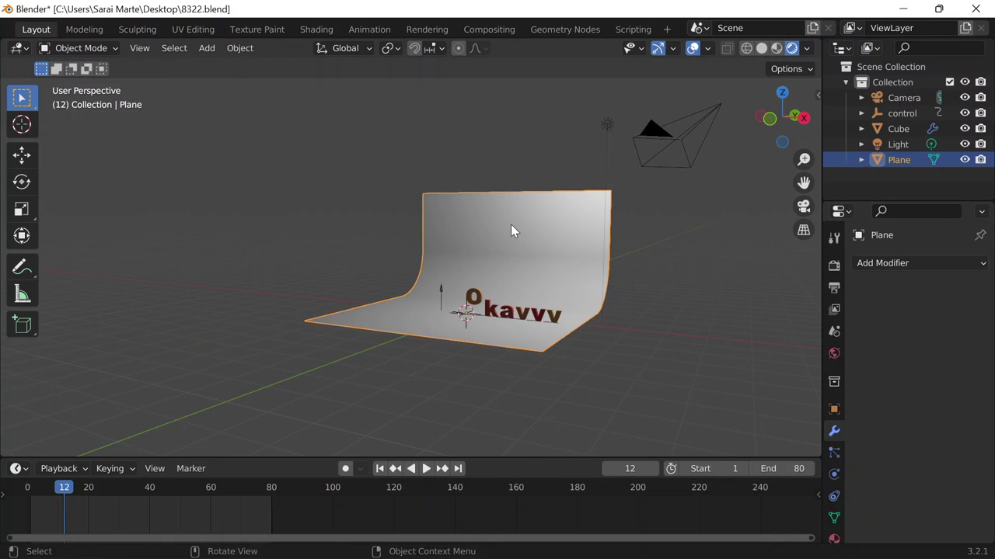
{"action": "right_click", "coordinate": [505, 230]}
{"action": "middle_click_drag", "start_coordinate": [513, 227], "coordinate": [545, 268]}
{"action": "left_click", "coordinate": [445, 226]}
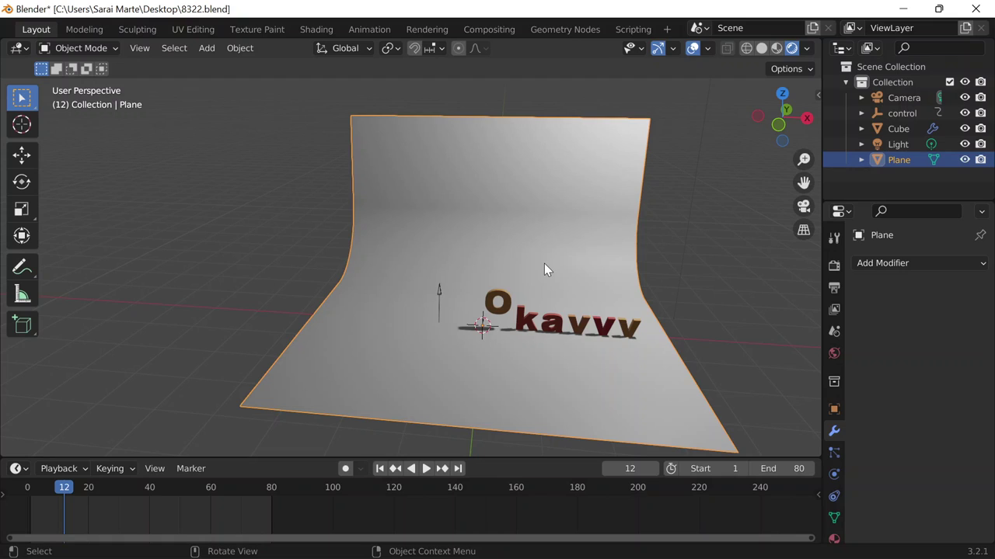
- Move the backdrop about 1.14 m along X and lower it about 0.14 m along Z, centring it beneath the letters
{"action": "key", "text": "g"}
{"action": "key", "text": "x"}
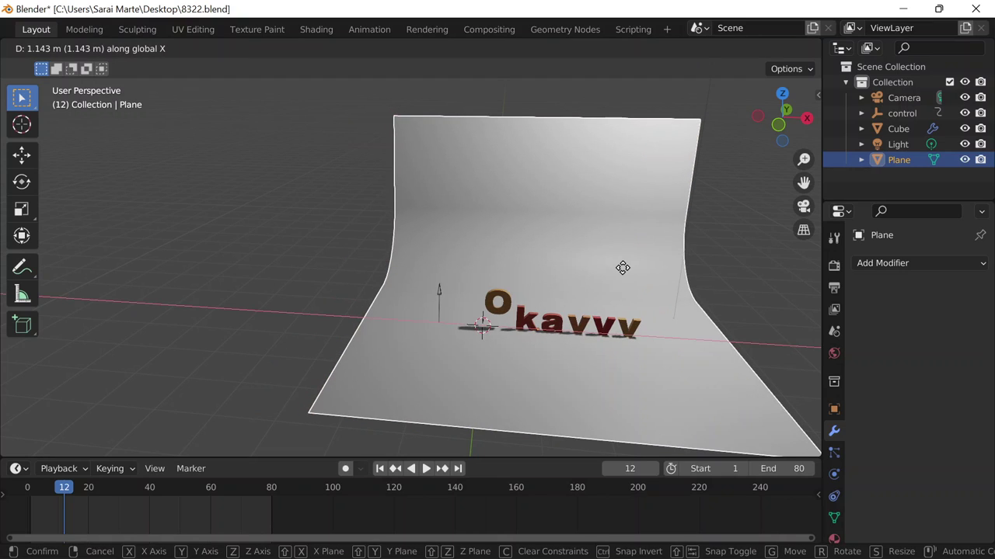
{"action": "left_click", "coordinate": [623, 268]}
{"action": "middle_click_drag", "start_coordinate": [622, 268], "coordinate": [578, 334]}
{"action": "key", "text": "g"}
{"action": "key", "text": "z"}
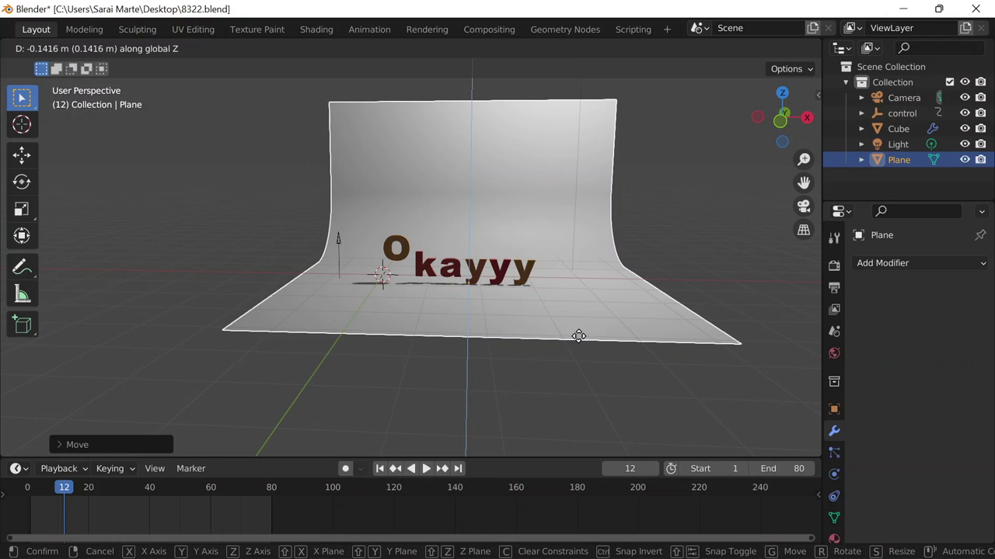
{"action": "scroll", "coordinate": [560, 333], "scroll_direction": "up", "scroll_amount": 3}
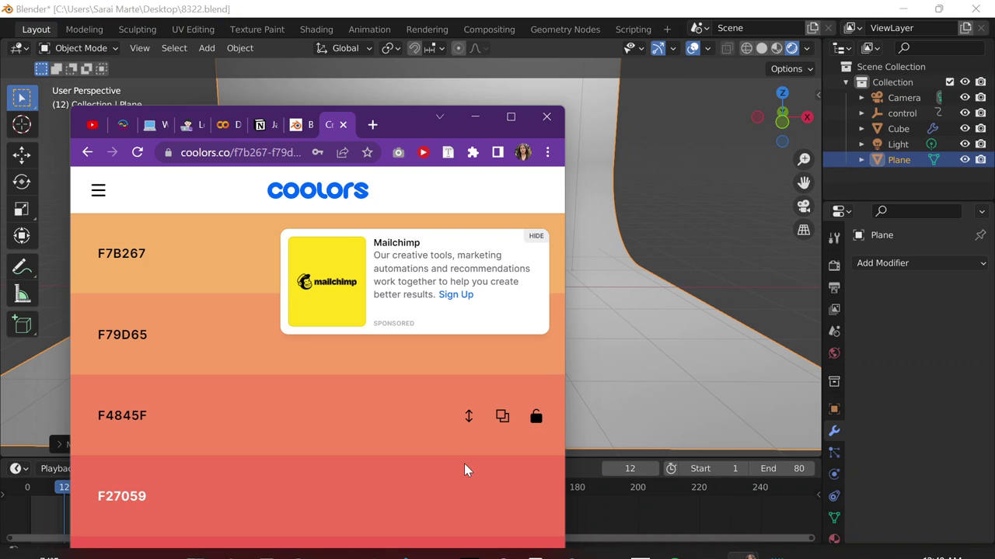
- Switch to the Coolors website, generate a new color palette and copy the hex code EA526F
{"action": "left_click", "coordinate": [509, 120]}
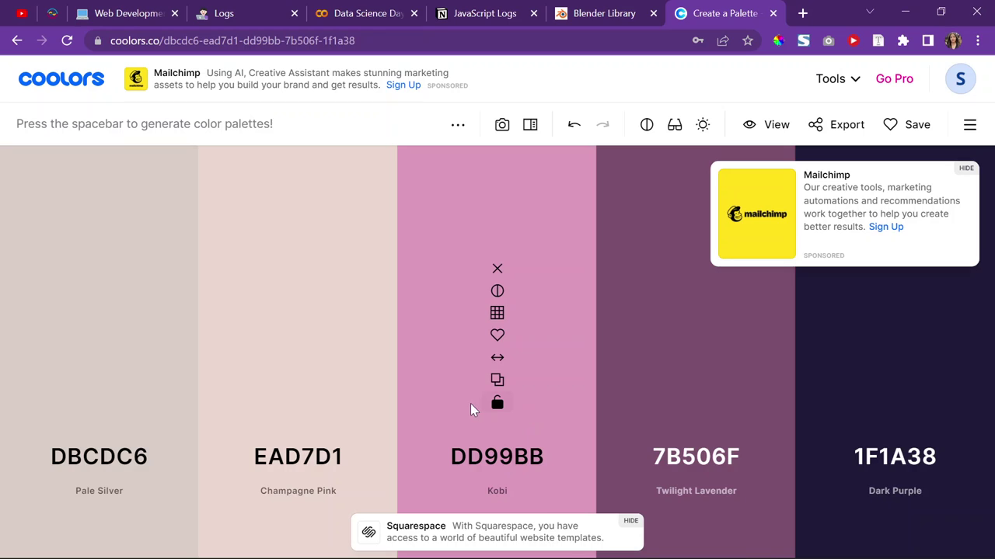
{"action": "key", "text": "space"}
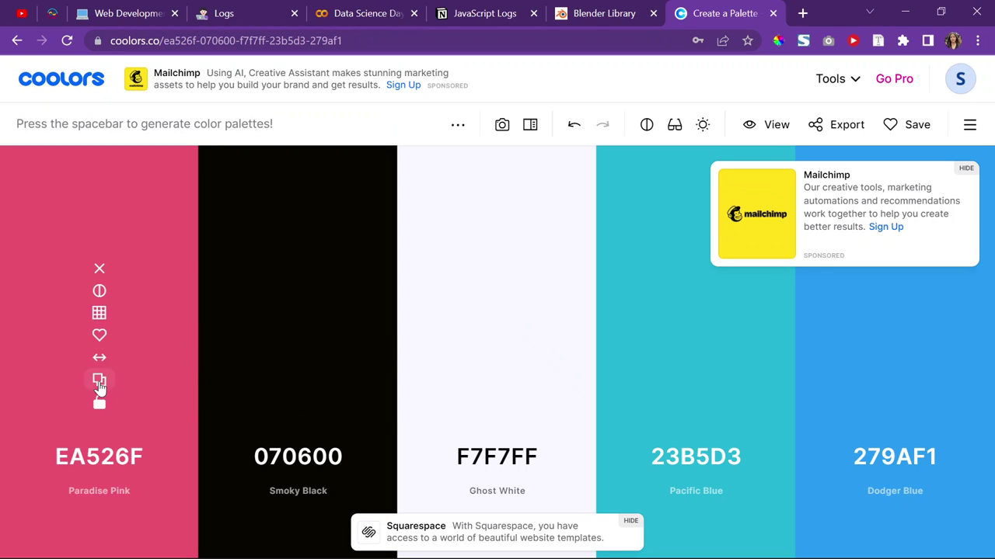
{"action": "left_click", "coordinate": [98, 379]}
- Switch back to Blender, add a new material to the backdrop and set its base color to hex EA526F
{"action": "left_click", "coordinate": [904, 12]}
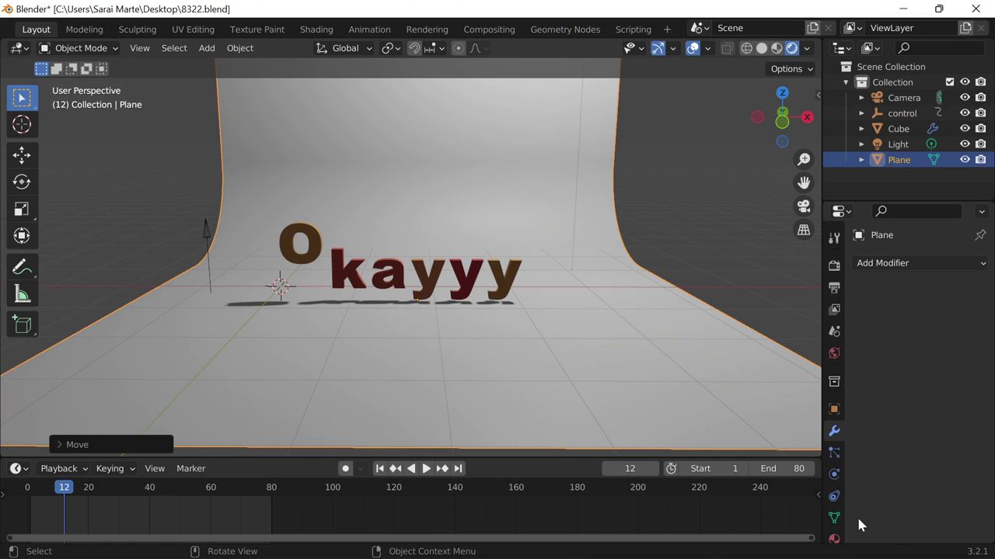
{"action": "left_click", "coordinate": [834, 538]}
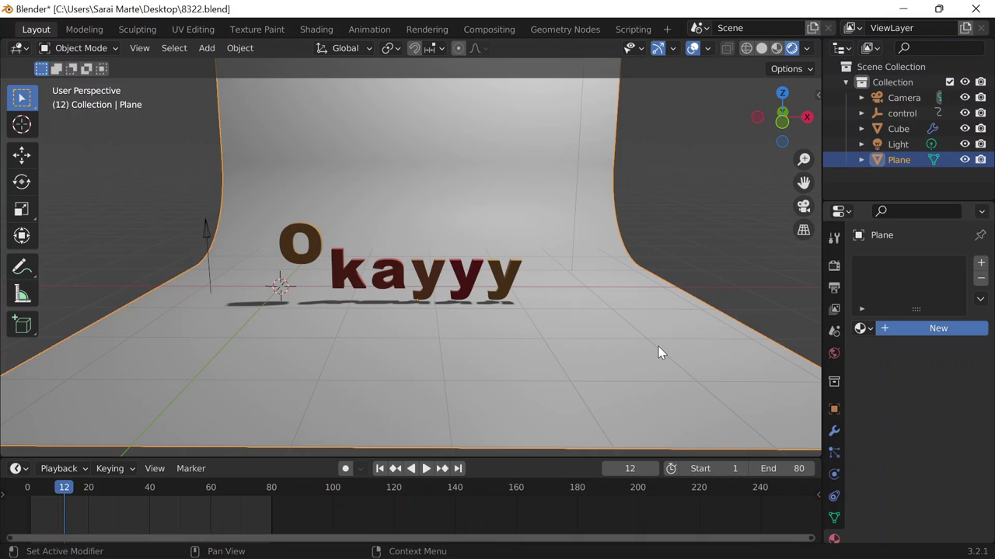
{"action": "left_click", "coordinate": [938, 328]}
{"action": "left_click", "coordinate": [936, 449]}
{"action": "left_click", "coordinate": [924, 380]}
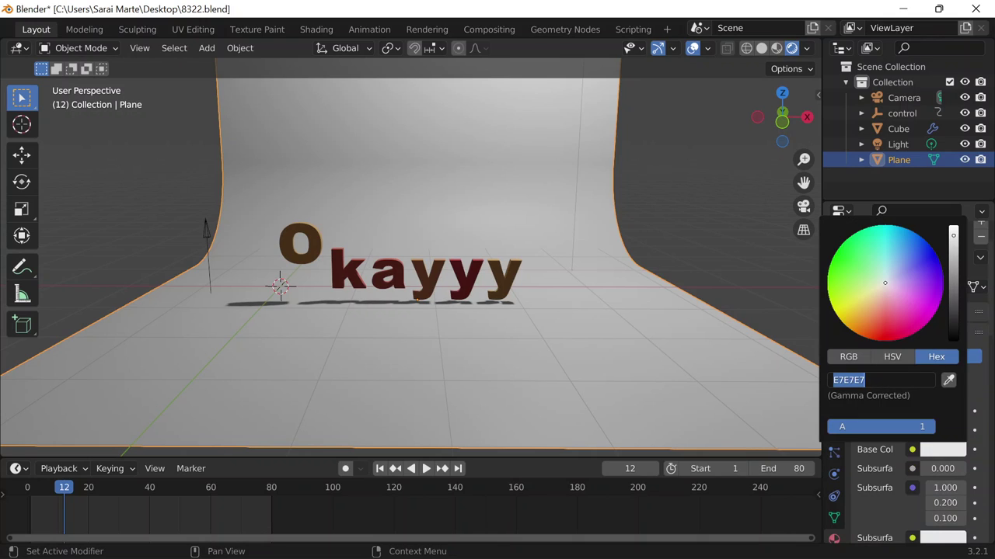
{"action": "key", "text": "ctrl+v"}
{"action": "key", "text": "Return"}
{"action": "mouse_move", "coordinate": [548, 313]}
{"action": "middle_mouse_down"}
{"action": "mouse_move", "coordinate": [546, 297]}
{"action": "mouse_move", "coordinate": [547, 307]}
{"action": "middle_mouse_up"}
- Copy hex 23B5D3 from the Coolors palette and set it as the backdrop material's base color in Blender
{"action": "mouse_move", "coordinate": [742, 540]}
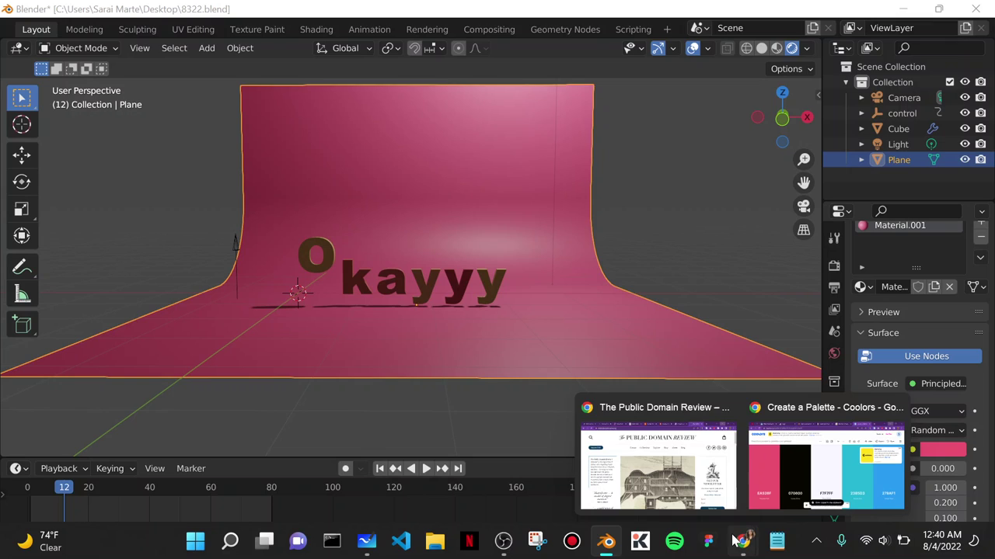
{"action": "left_click", "coordinate": [871, 437]}
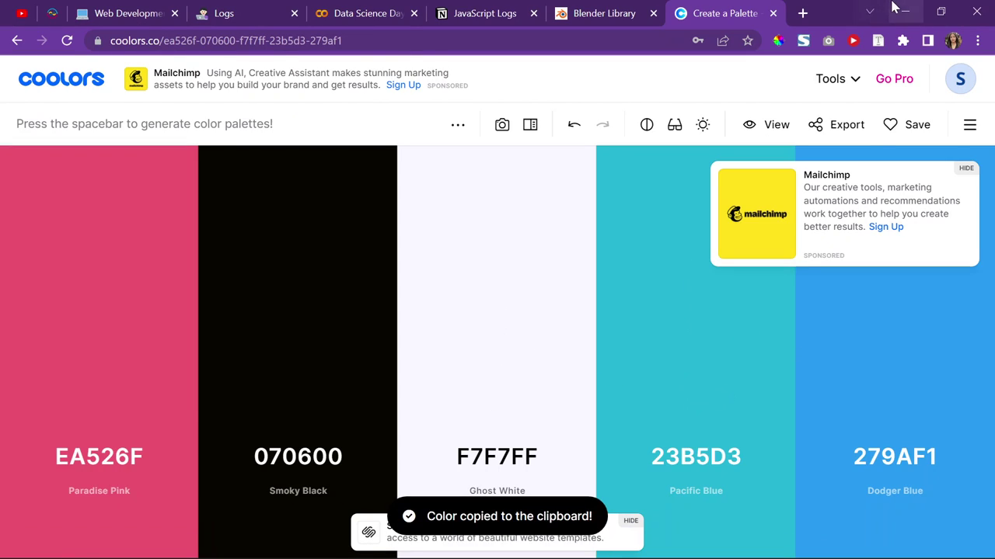
{"action": "left_click", "coordinate": [895, 8]}
{"action": "left_click", "coordinate": [943, 449]}
{"action": "left_click", "coordinate": [880, 380]}
{"action": "key", "text": "ctrl+v"}
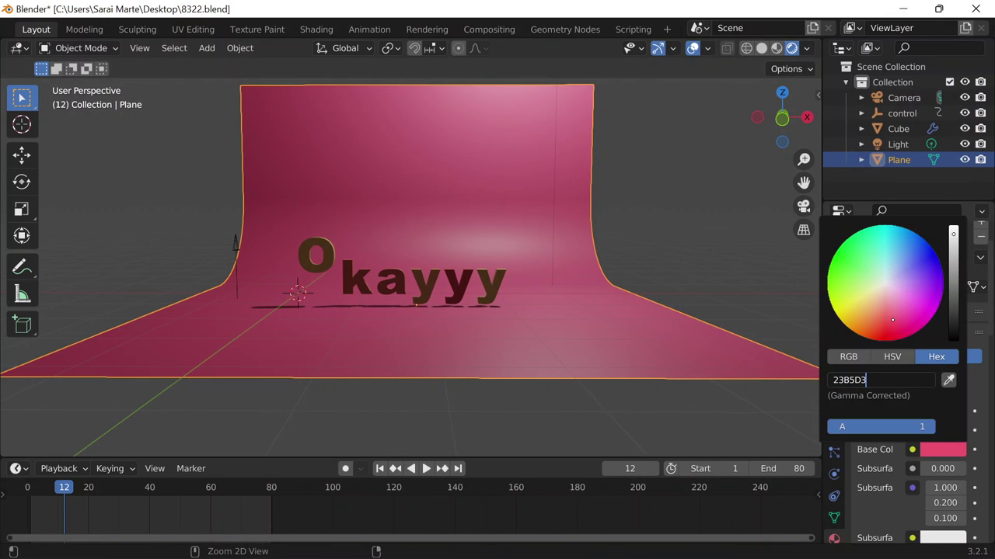
{"action": "left_click", "coordinate": [637, 285]}
- Scale up the backdrop until it fills the view around the letters, and check the scene from the front
{"action": "scroll", "coordinate": [493, 252], "scroll_direction": "up", "scroll_amount": 4}
{"action": "scroll", "coordinate": [570, 313], "scroll_direction": "down", "scroll_amount": 3}
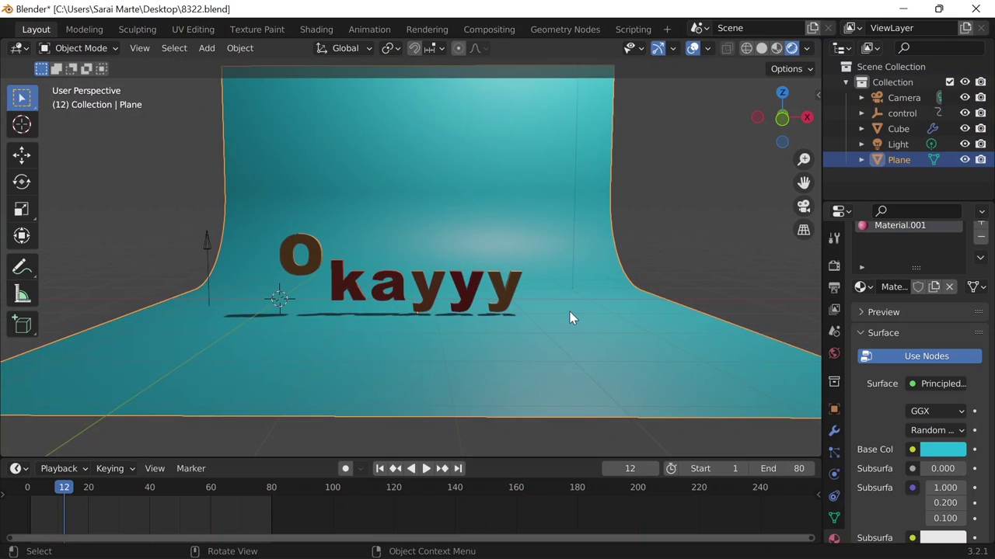
{"action": "scroll", "coordinate": [570, 296], "scroll_direction": "down", "scroll_amount": 2}
{"action": "key", "text": "s"}
{"action": "left_click", "coordinate": [603, 290]}
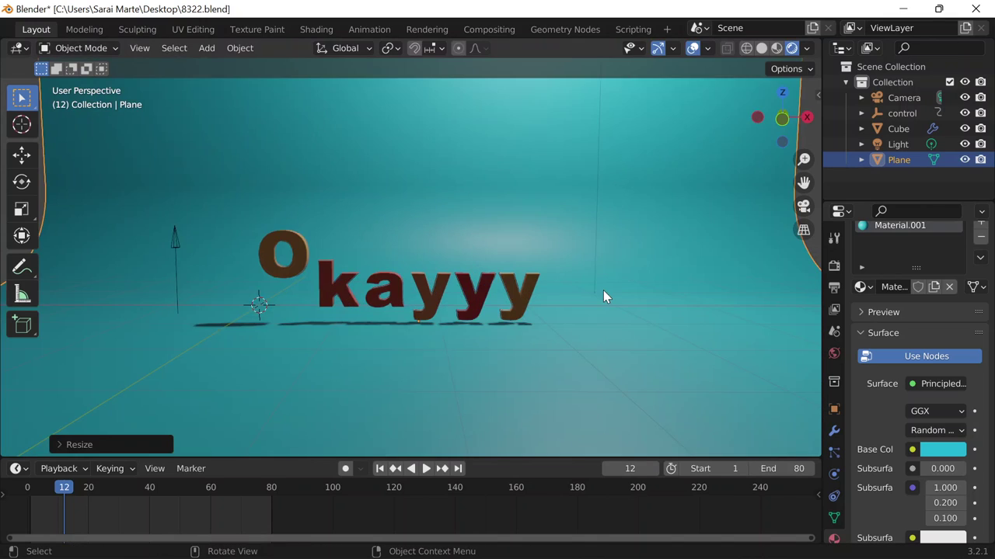
{"action": "scroll", "coordinate": [601, 292], "scroll_direction": "up", "scroll_amount": 2}
{"action": "key", "text": "grave"}
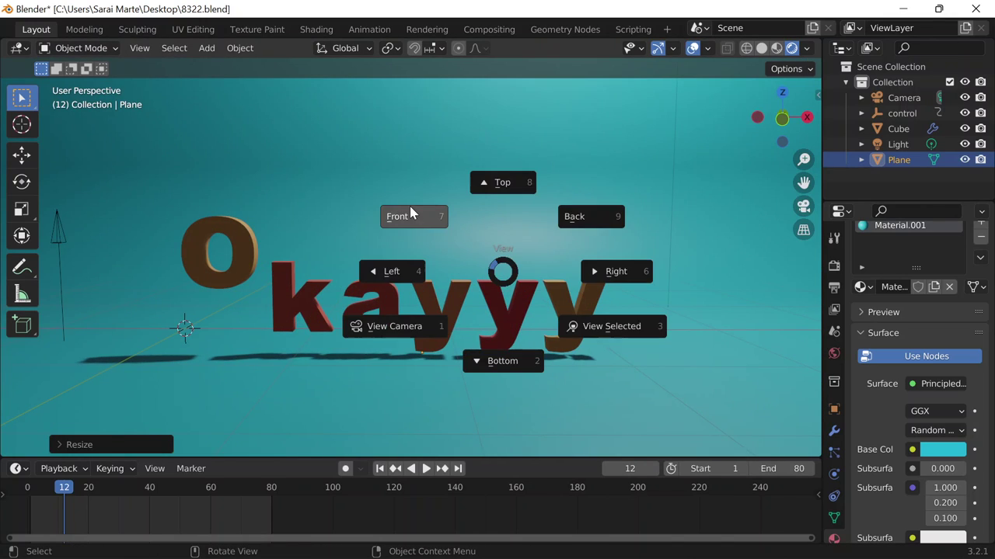
{"action": "left_click", "coordinate": [410, 205]}
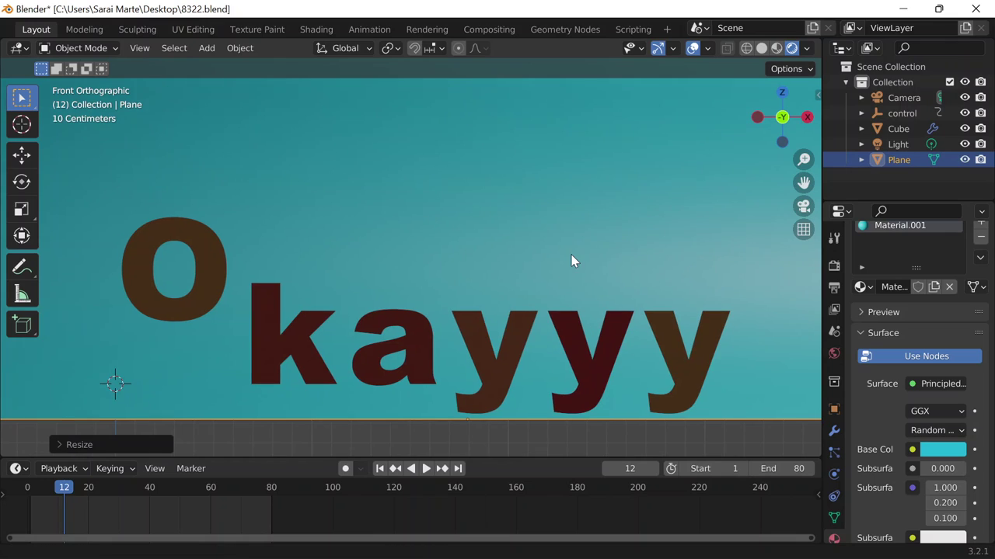
{"action": "middle_click_drag", "start_coordinate": [573, 262], "coordinate": [598, 293]}
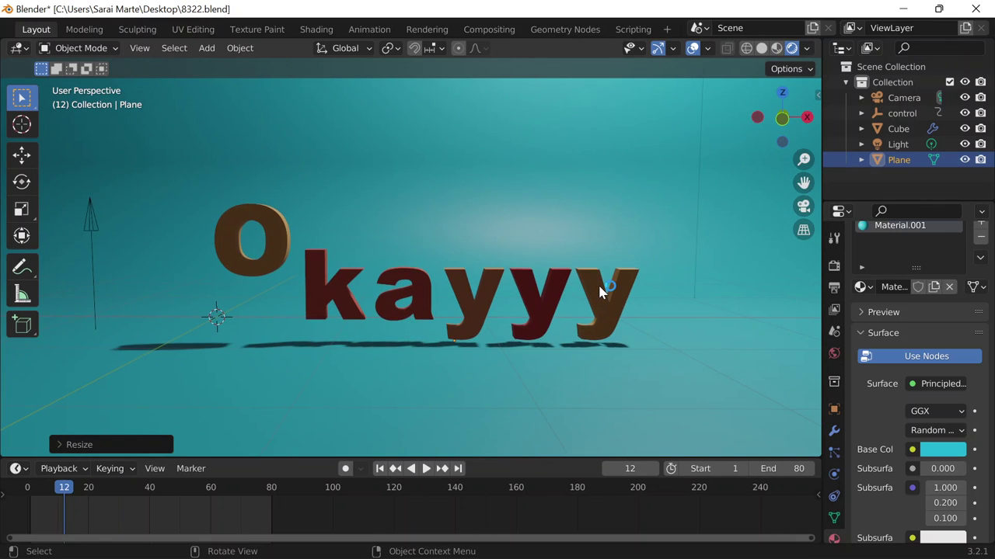
- Copy hex F7F7FF from the Coolors palette and set it as the backdrop material's base color in Blender
{"action": "mouse_move", "coordinate": [750, 542]}
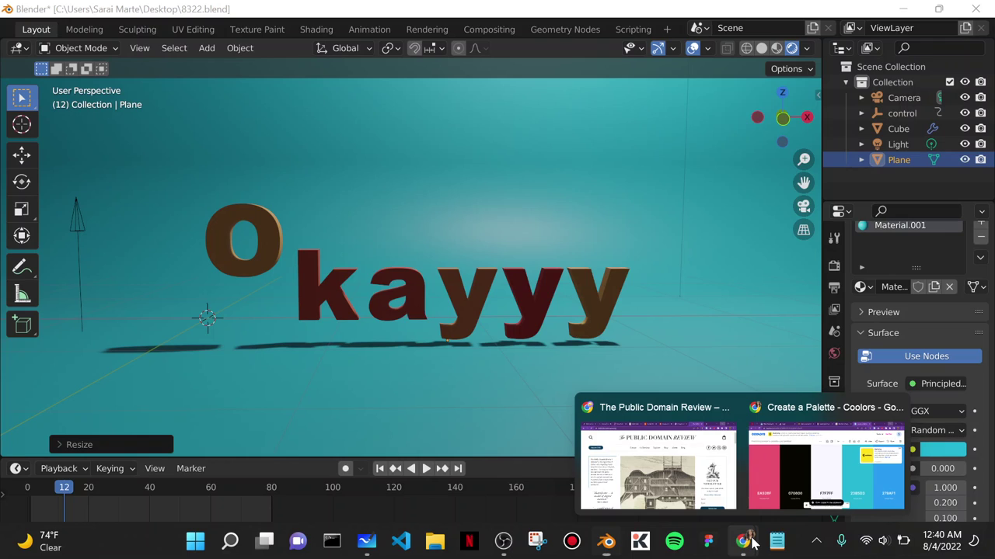
{"action": "left_click", "coordinate": [809, 462]}
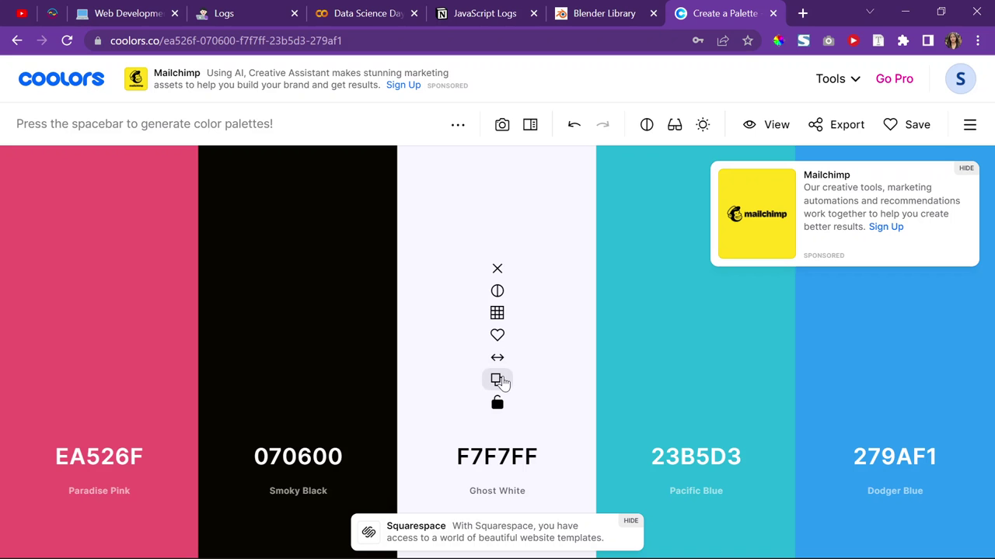
{"action": "left_click", "coordinate": [502, 381]}
{"action": "key", "text": "space"}
{"action": "left_click", "coordinate": [905, 12]}
{"action": "left_click", "coordinate": [935, 450]}
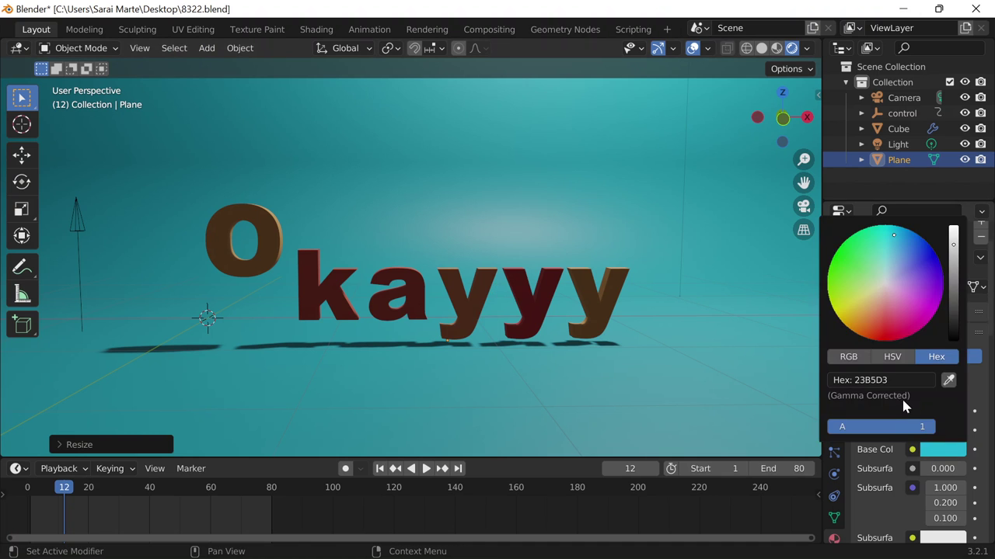
{"action": "left_click", "coordinate": [870, 380]}
{"action": "key", "text": "ctrl+v"}
{"action": "key", "text": "Return"}
{"action": "mouse_move", "coordinate": [775, 550]}
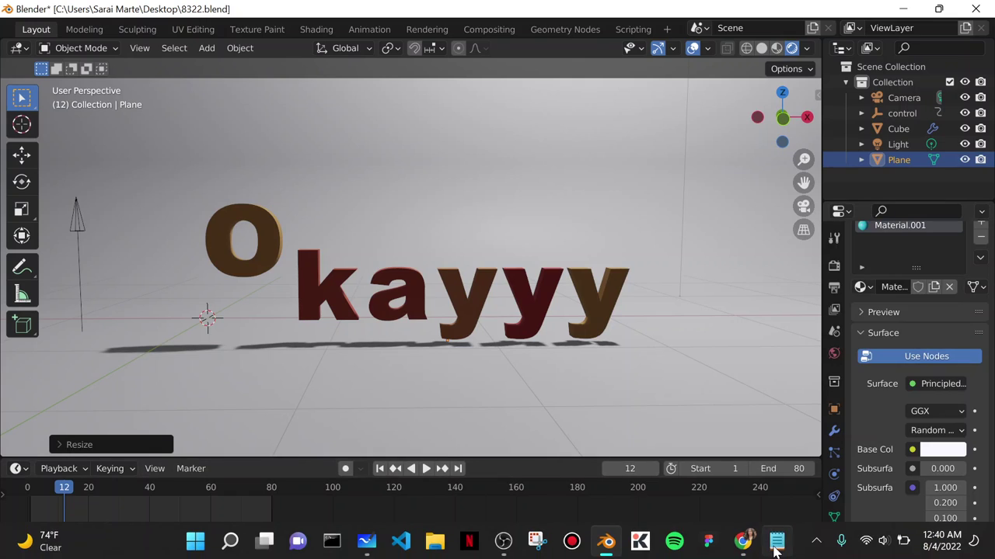
- Copy hex 57A773 from the Coolors palette and set it as the backdrop material's base color in Blender
{"action": "left_click", "coordinate": [816, 464]}
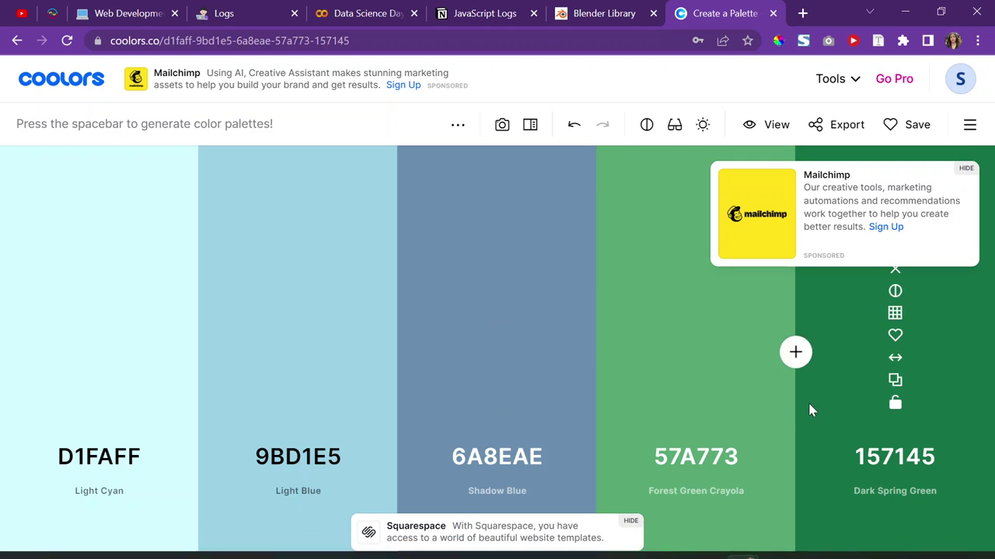
{"action": "left_click", "coordinate": [695, 380]}
{"action": "left_click", "coordinate": [904, 13]}
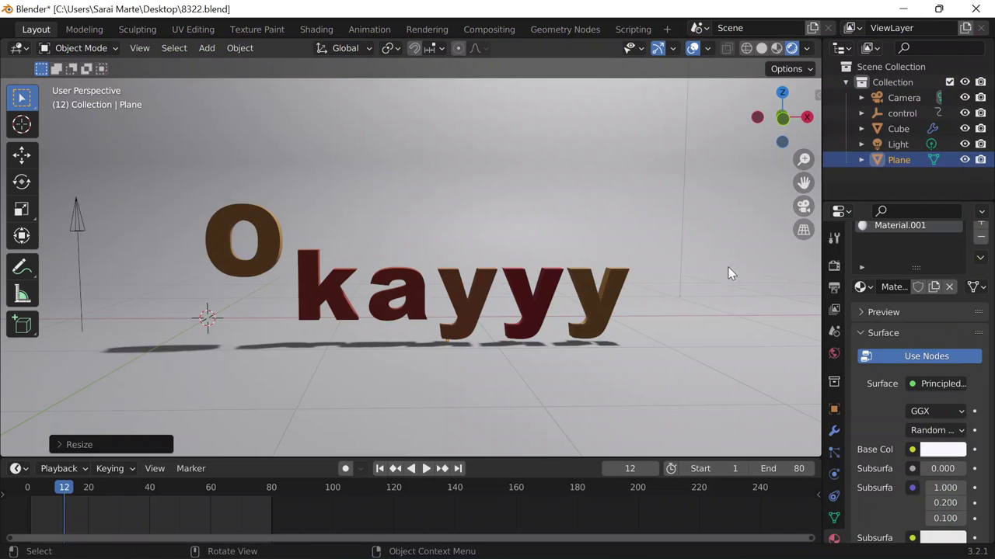
{"action": "left_click", "coordinate": [943, 449]}
{"action": "left_click", "coordinate": [870, 380]}
{"action": "key", "text": "ctrl+v"}
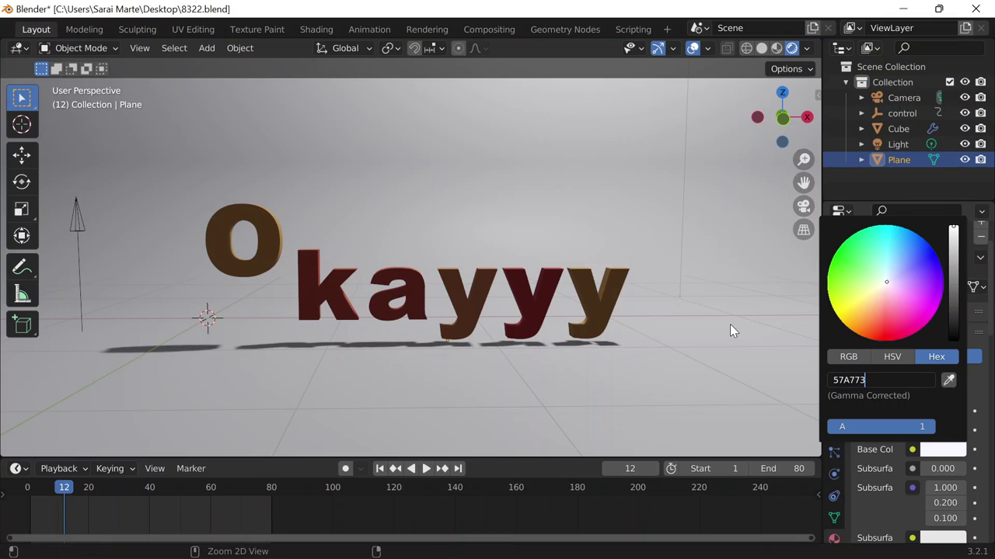
{"action": "key", "text": "Return"}
- Copy hex D1FAFF from the Coolors palette and set it as the backdrop material's base color in Blender
{"action": "mouse_move", "coordinate": [743, 540]}
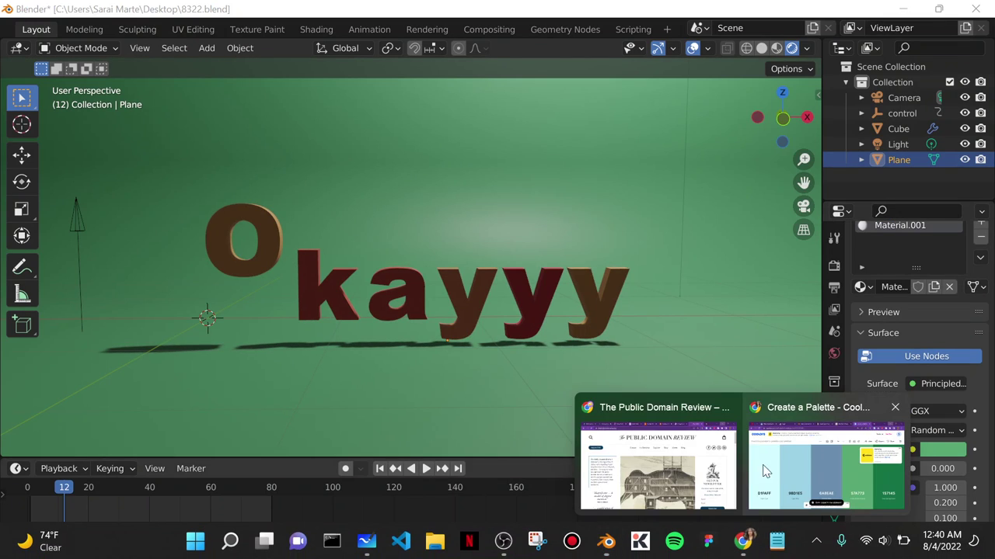
{"action": "left_click", "coordinate": [651, 449]}
{"action": "left_click", "coordinate": [98, 380]}
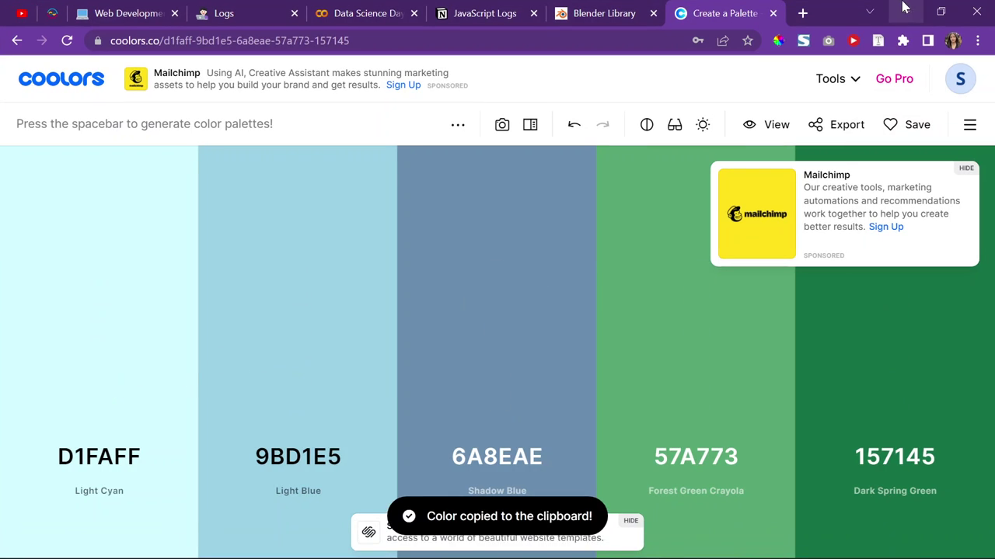
{"action": "left_click", "coordinate": [903, 9]}
{"action": "left_click", "coordinate": [942, 449]}
{"action": "left_click", "coordinate": [878, 380]}
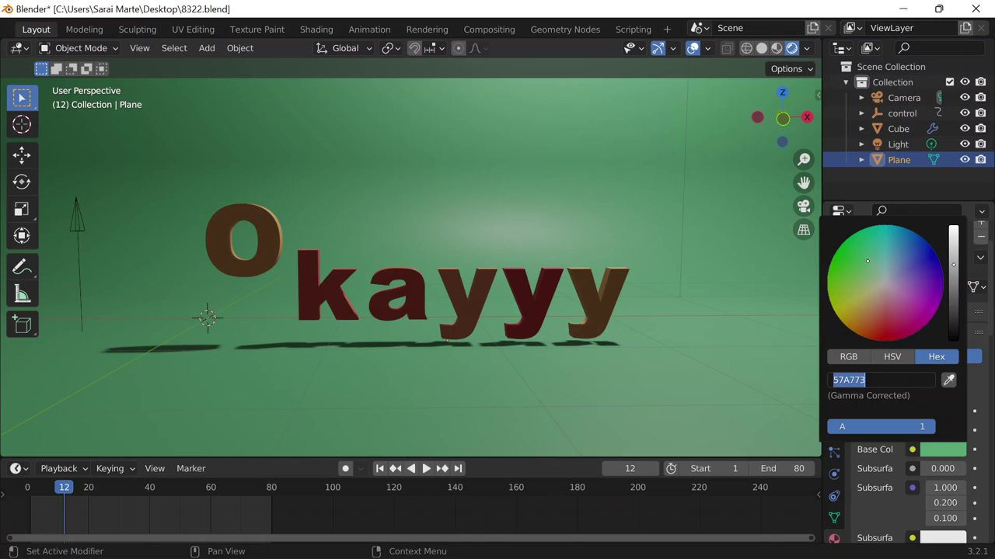
{"action": "key", "text": "ctrl+v"}
{"action": "key", "text": "Return"}
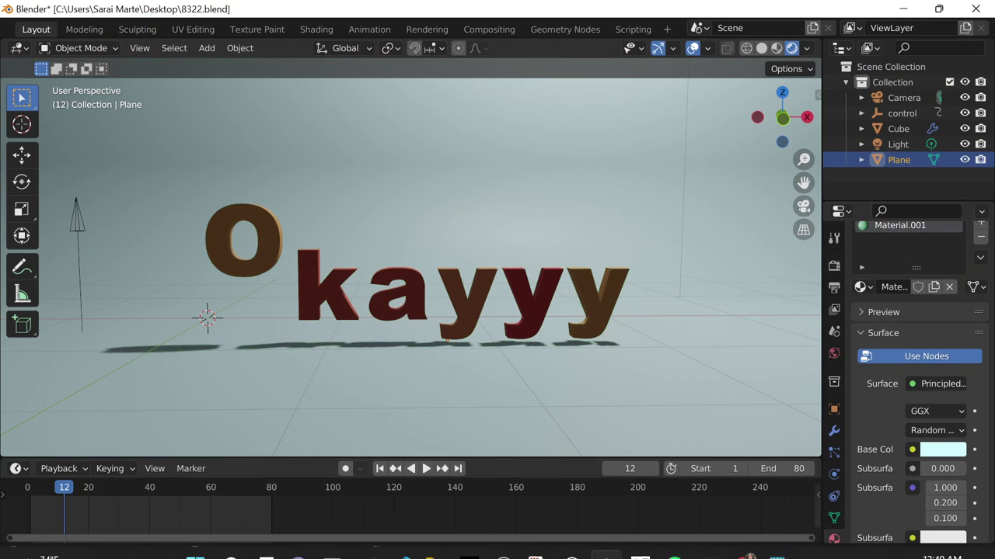
- Generate a new palette in Coolors, copy hex D3C4E3 and set it as the backdrop material's base color in Blender
{"action": "mouse_move", "coordinate": [742, 542]}
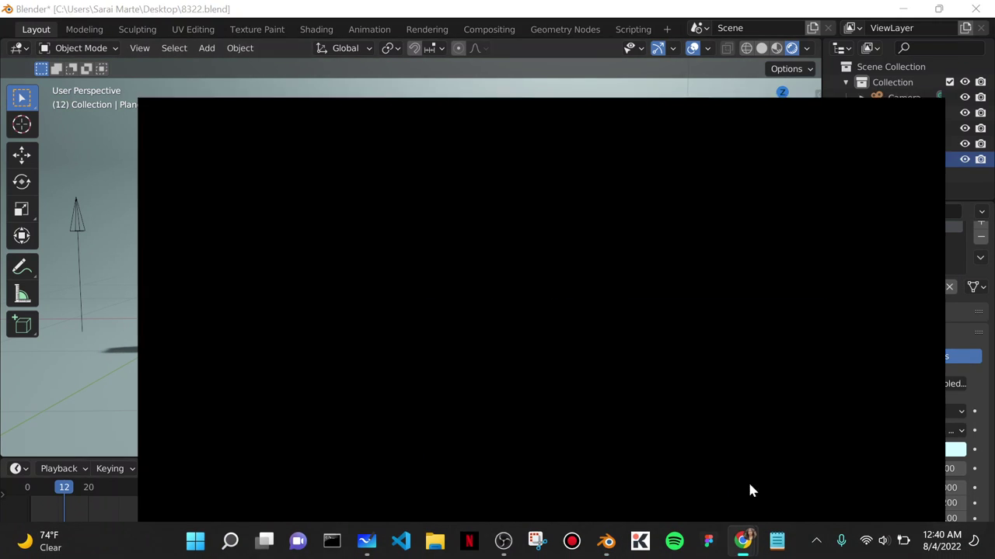
{"action": "left_click", "coordinate": [694, 481]}
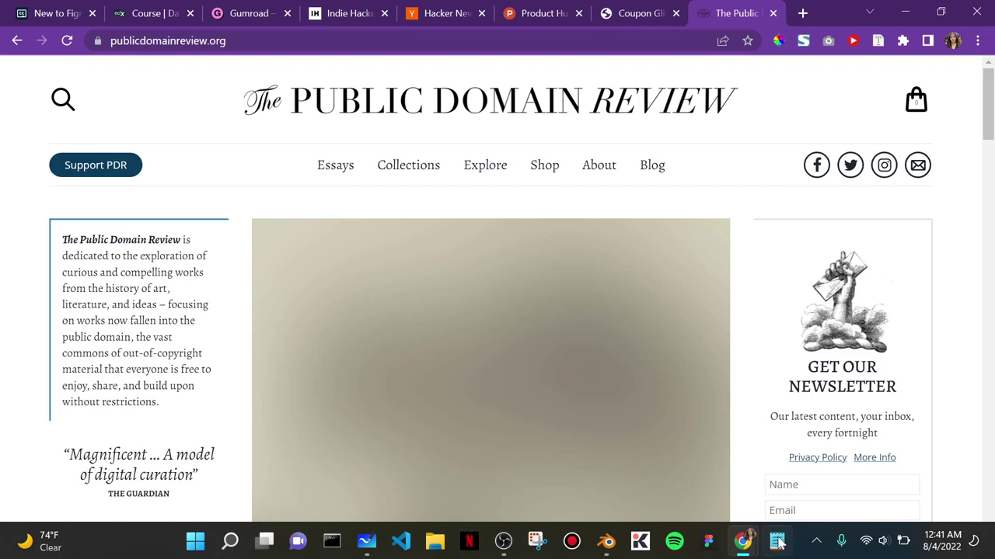
{"action": "left_click", "coordinate": [808, 478]}
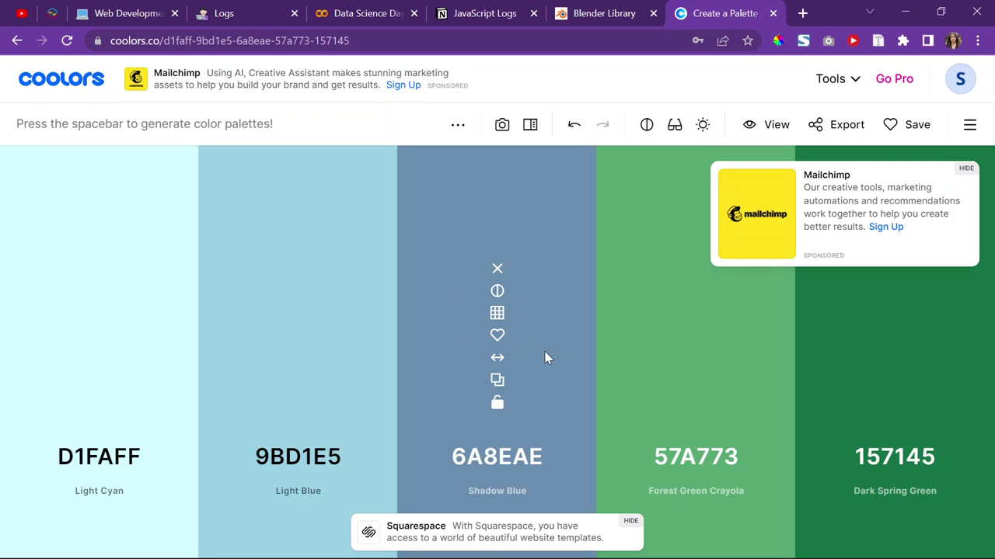
{"action": "key", "text": "space"}
{"action": "left_click", "coordinate": [297, 379]}
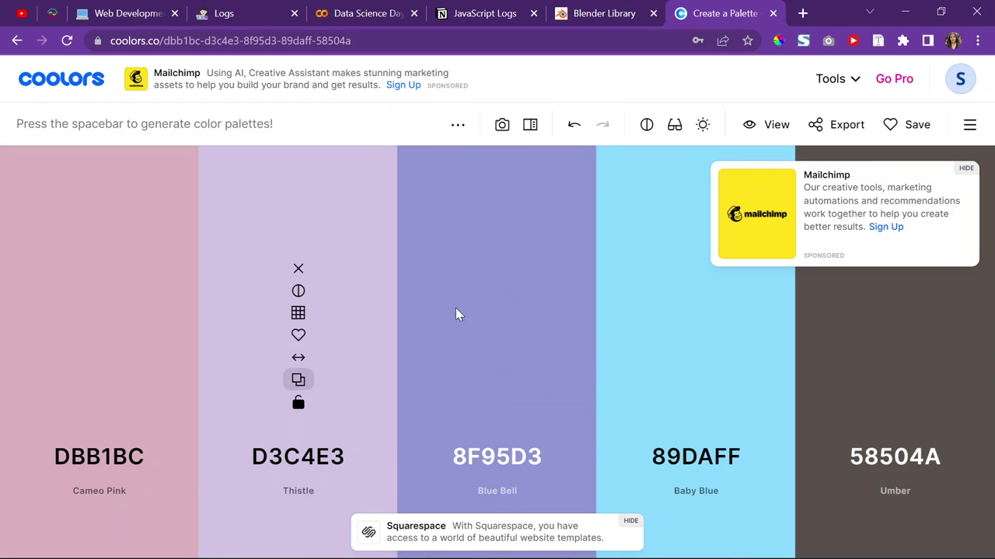
{"action": "left_click", "coordinate": [904, 14]}
{"action": "left_click", "coordinate": [904, 13]}
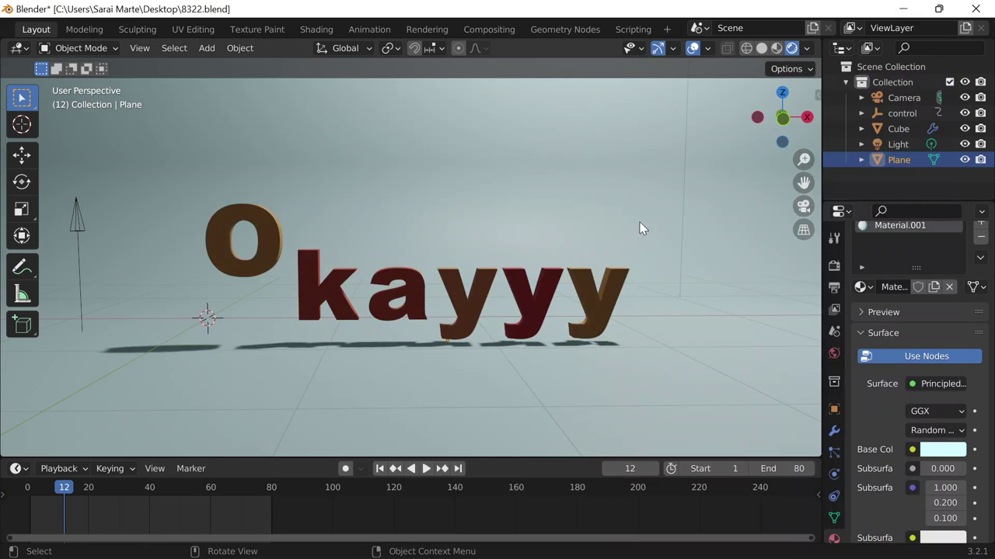
{"action": "left_click", "coordinate": [942, 449]}
{"action": "left_click", "coordinate": [863, 380]}
{"action": "key", "text": "ctrl+v"}
{"action": "key", "text": "Return"}
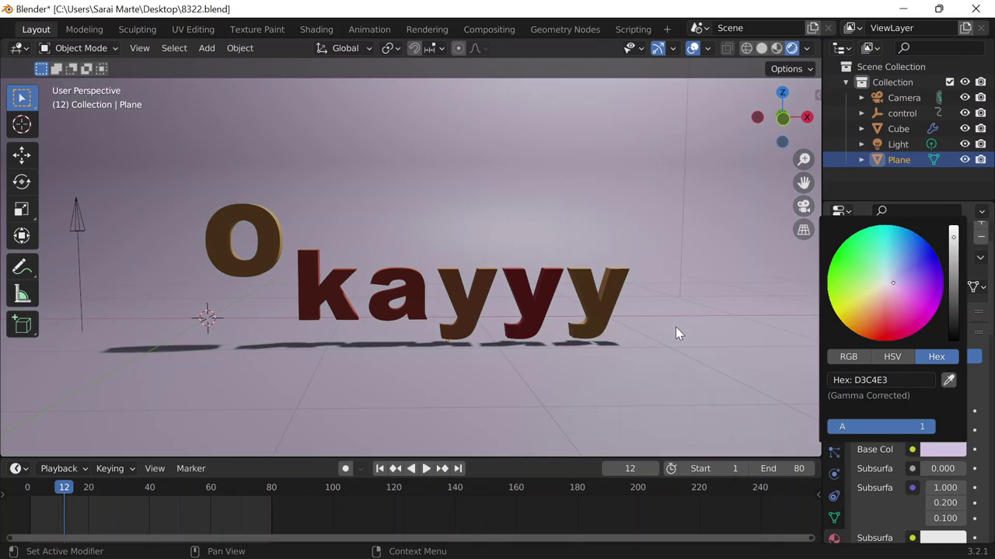
{"action": "left_click", "coordinate": [504, 541]}
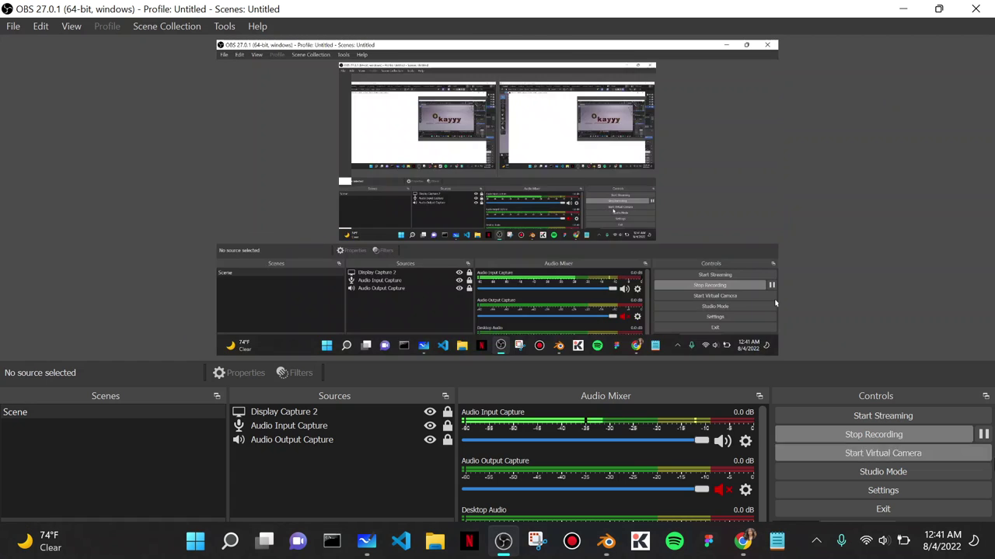
{"action": "left_click", "coordinate": [903, 9]}
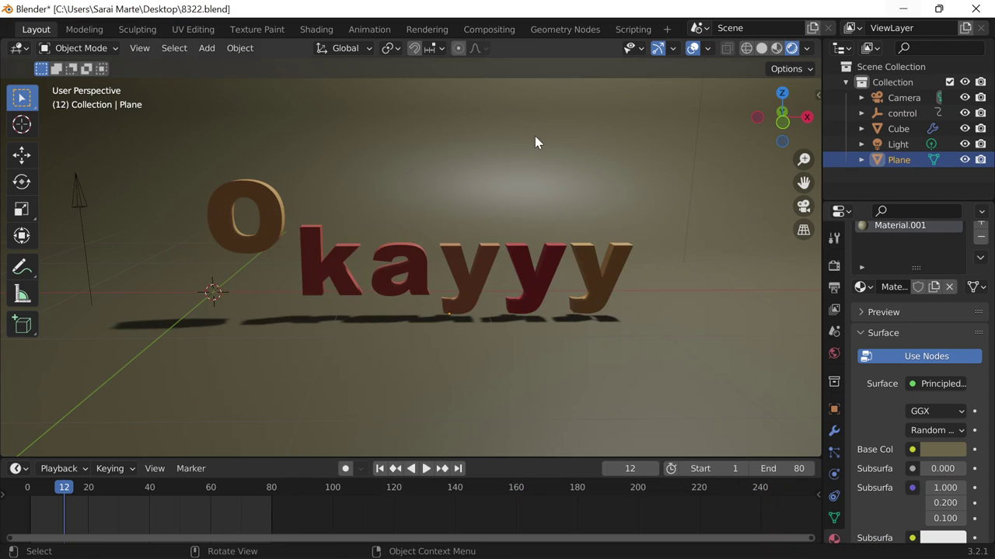
- Shrink the timeline to enlarge the viewport, and align the camera to a nearly frontal view of the letters
{"action": "left_click", "coordinate": [938, 451]}
{"action": "scroll", "coordinate": [505, 204], "scroll_direction": "down", "scroll_amount": 2}
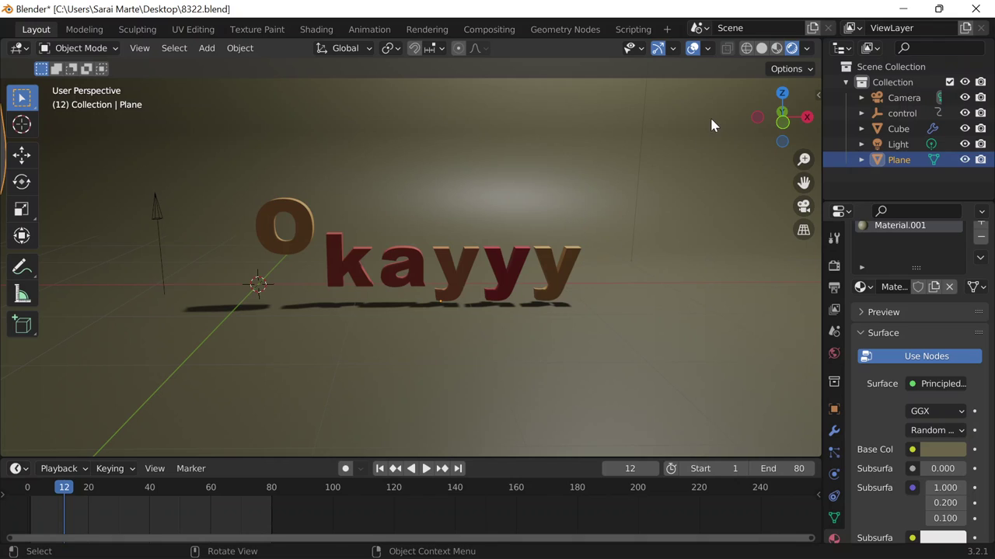
{"action": "left_click_drag", "start_coordinate": [494, 460], "coordinate": [506, 515]}
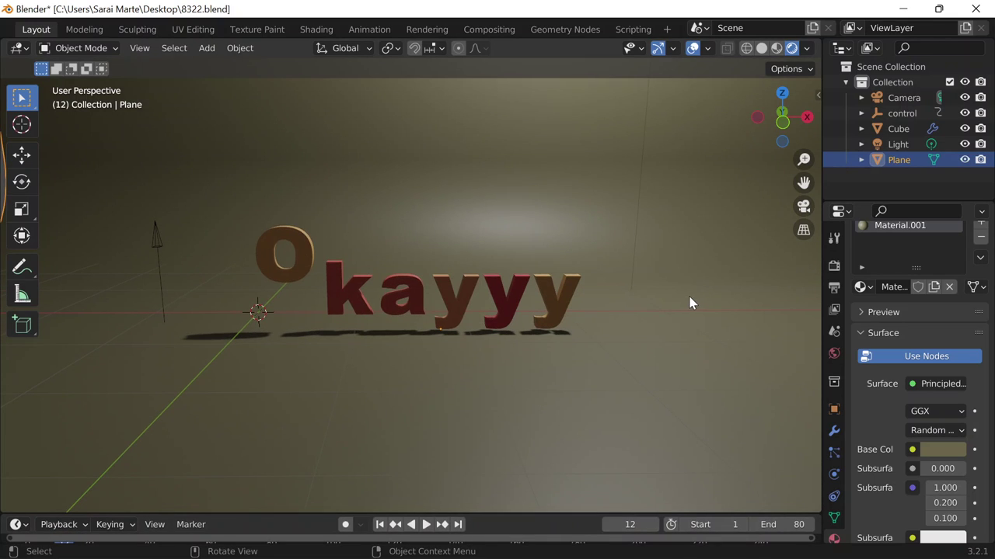
{"action": "key", "text": "grave"}
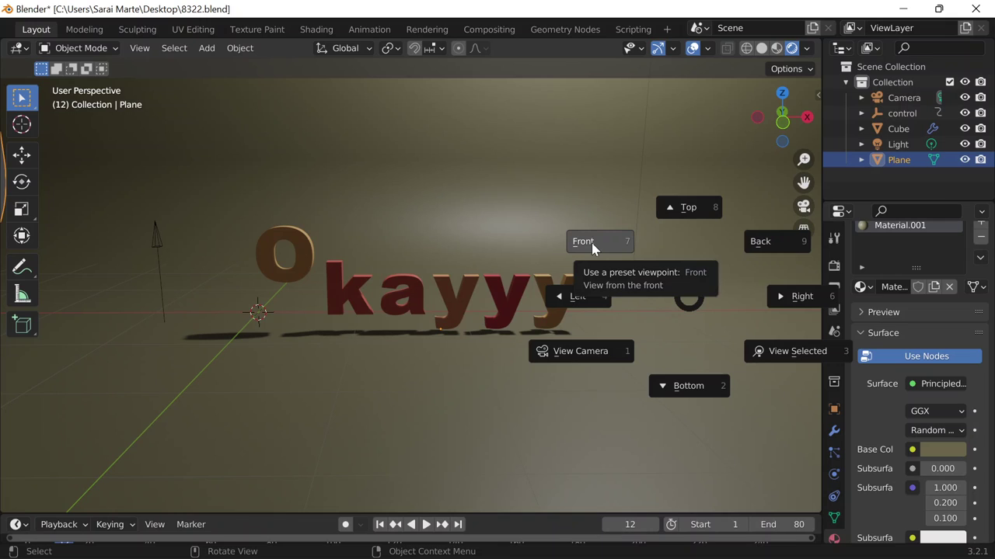
{"action": "left_click", "coordinate": [594, 244]}
{"action": "middle_click_drag", "start_coordinate": [599, 247], "coordinate": [599, 255]}
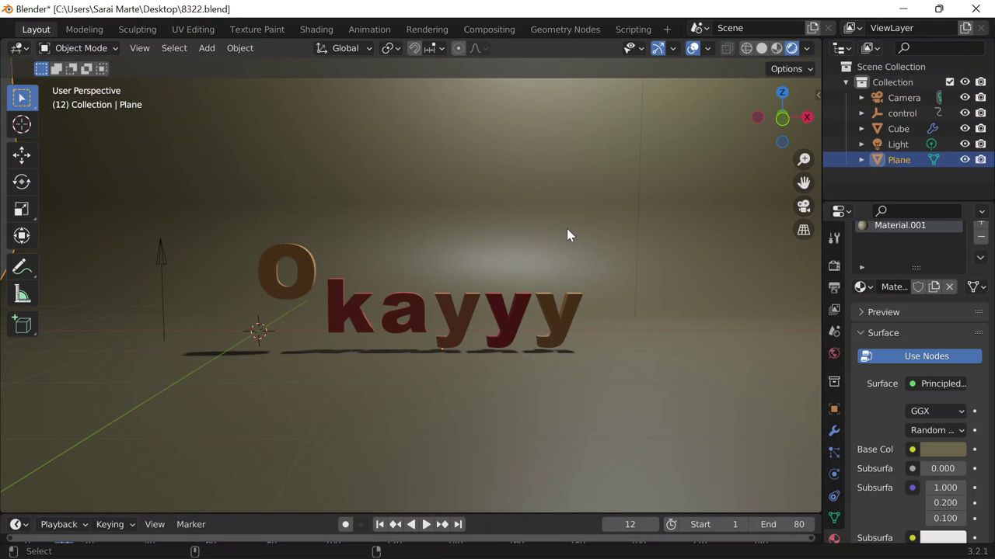
{"action": "key", "text": "KP_0"}
{"action": "scroll", "coordinate": [48, 27], "scroll_direction": "up", "scroll_amount": 4}
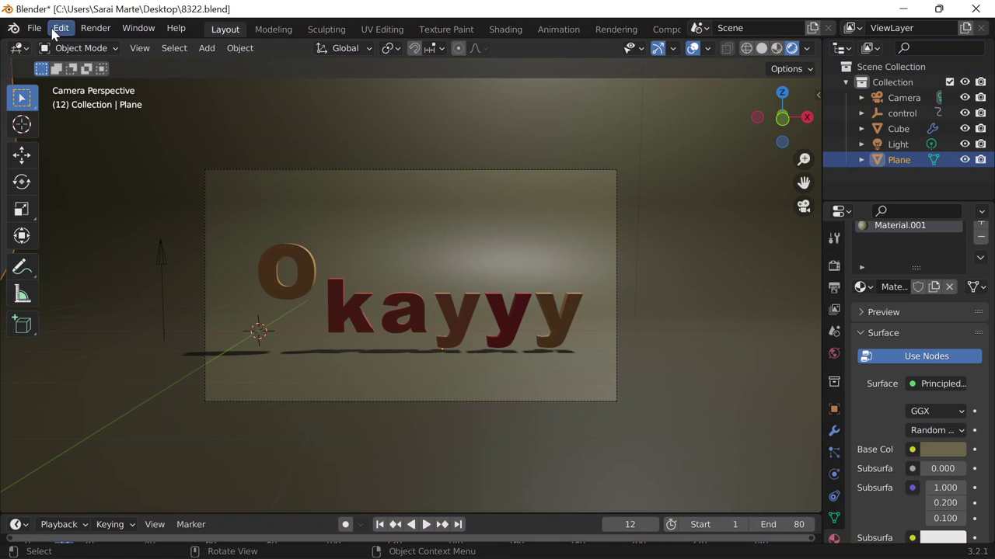
- Look up the Emulate Numpad option in the input preferences, and close the preferences
{"action": "left_click", "coordinate": [60, 28]}
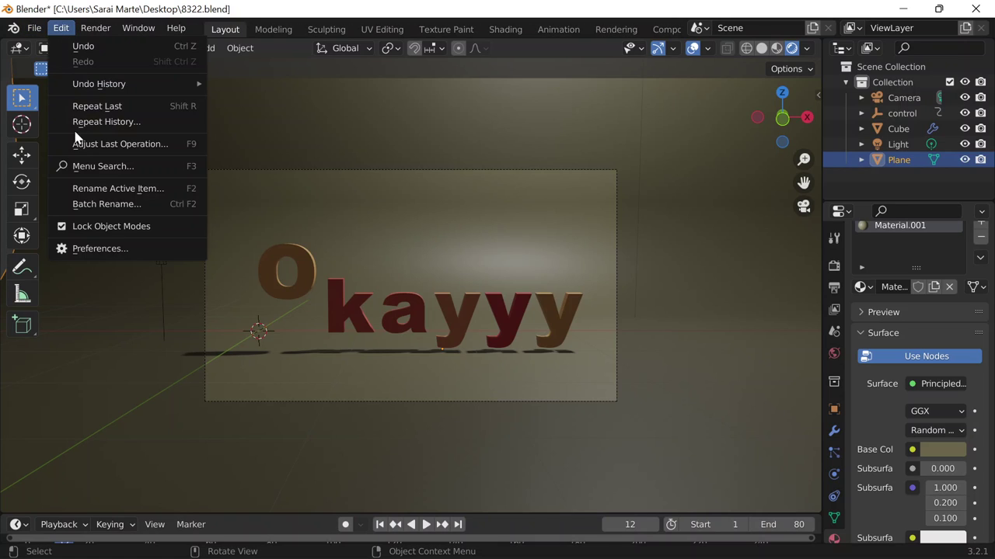
{"action": "left_click", "coordinate": [83, 249]}
{"action": "left_click", "coordinate": [27, 211]}
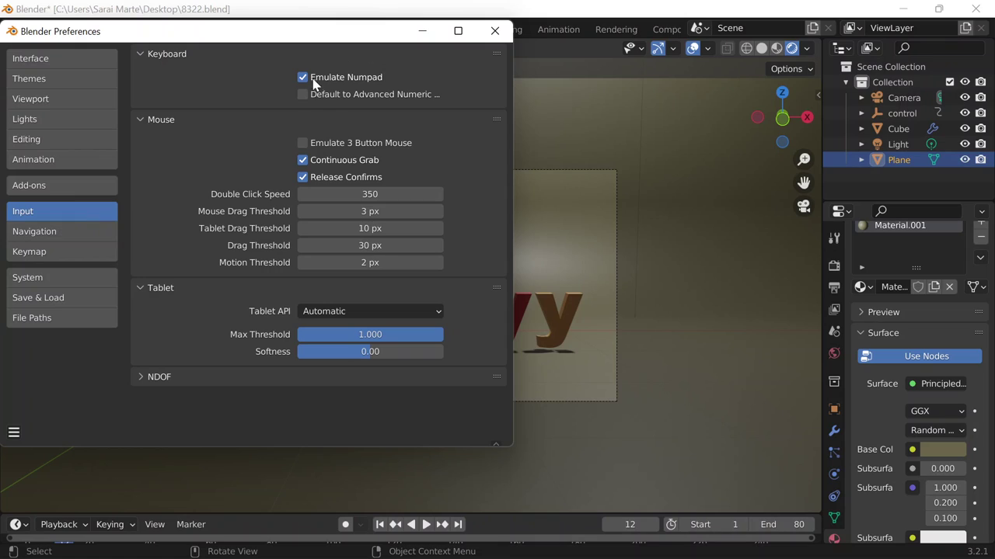
{"action": "left_click", "coordinate": [495, 31]}
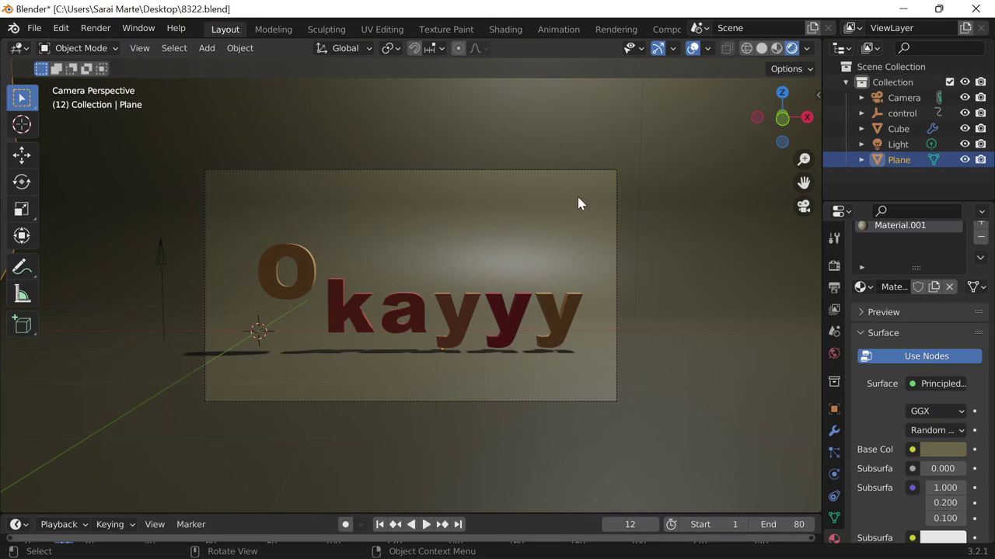
- Leave the camera view, adjust the viewpoint slightly and align the camera to it so the whole word is framed
{"action": "key", "text": "shift+a"}
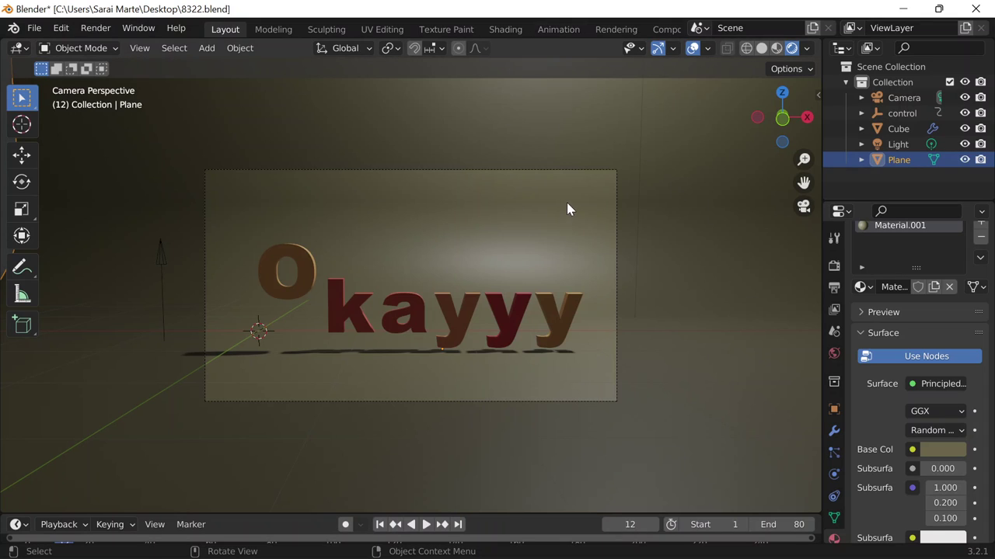
{"action": "scroll", "coordinate": [668, 208], "scroll_direction": "up", "scroll_amount": 1}
{"action": "middle_click", "coordinate": [669, 208]}
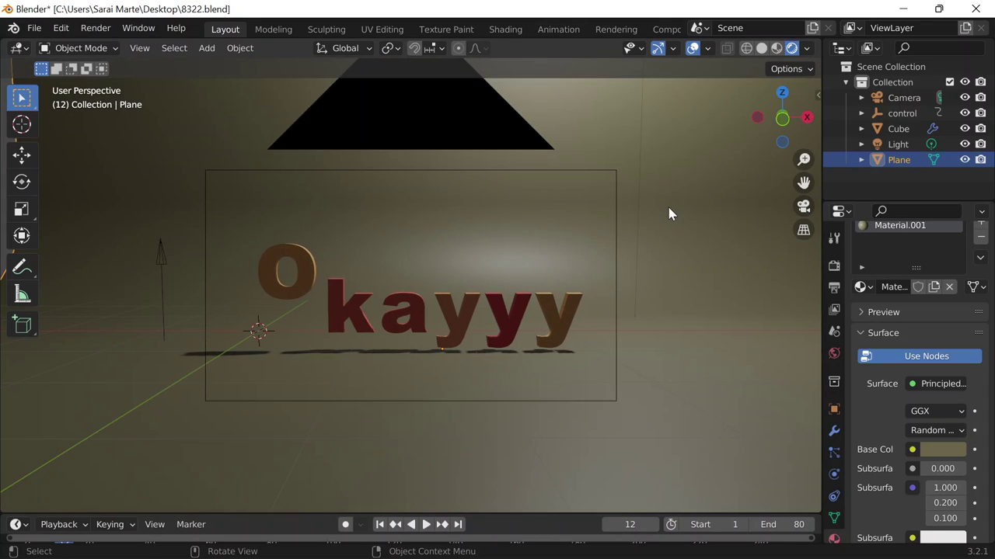
{"action": "key", "text": "KP_0"}
{"action": "key", "text": "KP_0"}
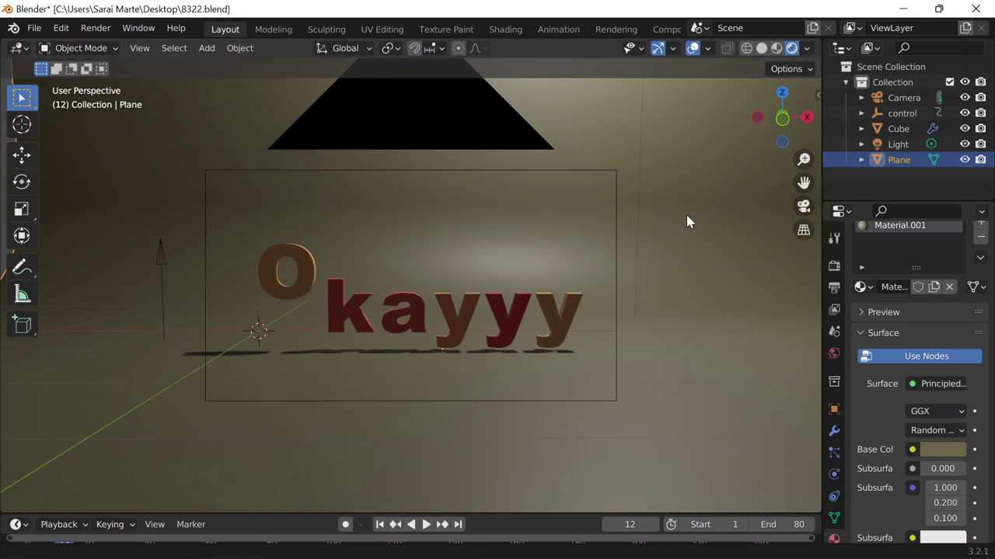
{"action": "middle_click_drag", "start_coordinate": [686, 216], "coordinate": [678, 217]}
{"action": "key", "text": "KP_0"}
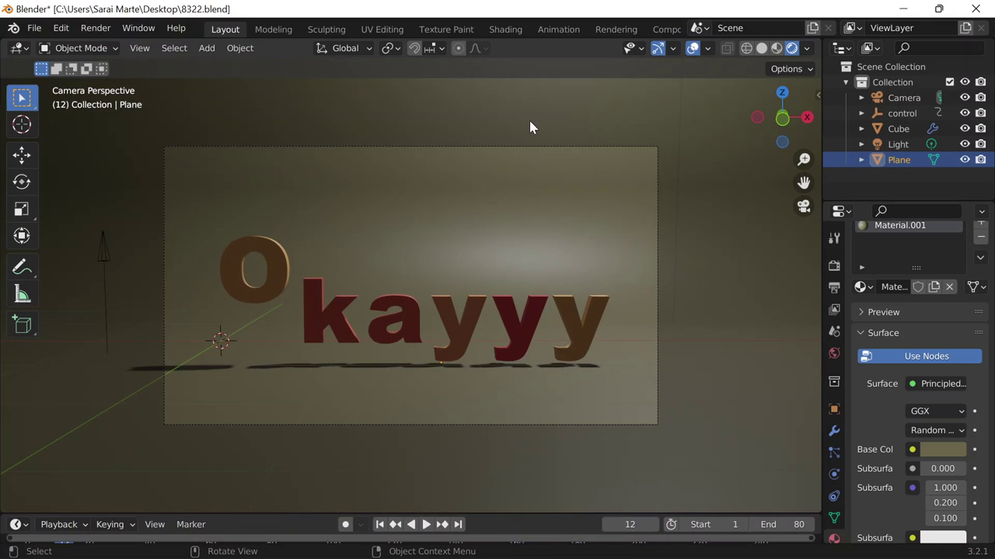
{"action": "scroll", "coordinate": [411, 507], "scroll_direction": "down", "scroll_amount": 1}
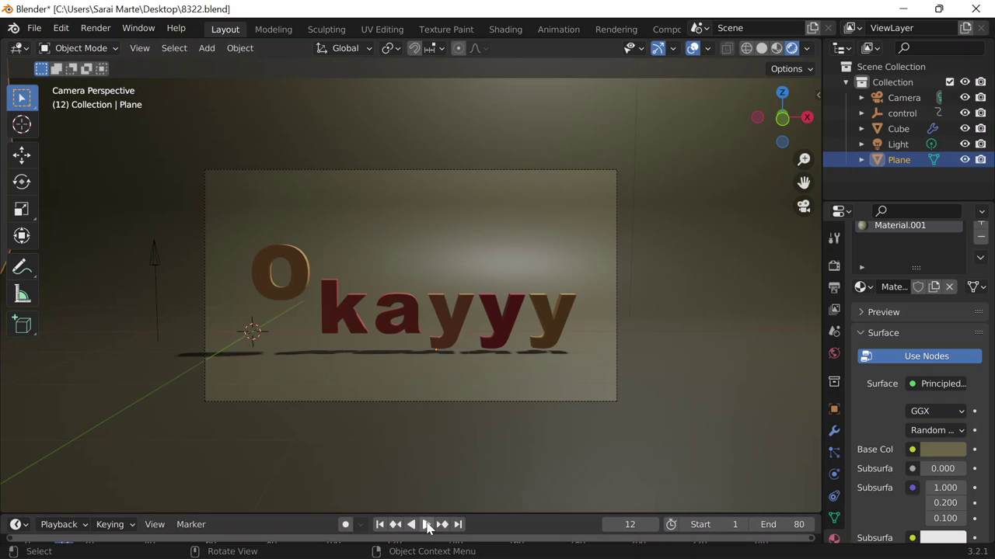
- Play the letter animation through the camera, enlarge the timeline, and play the animation again
{"action": "left_click", "coordinate": [426, 524]}
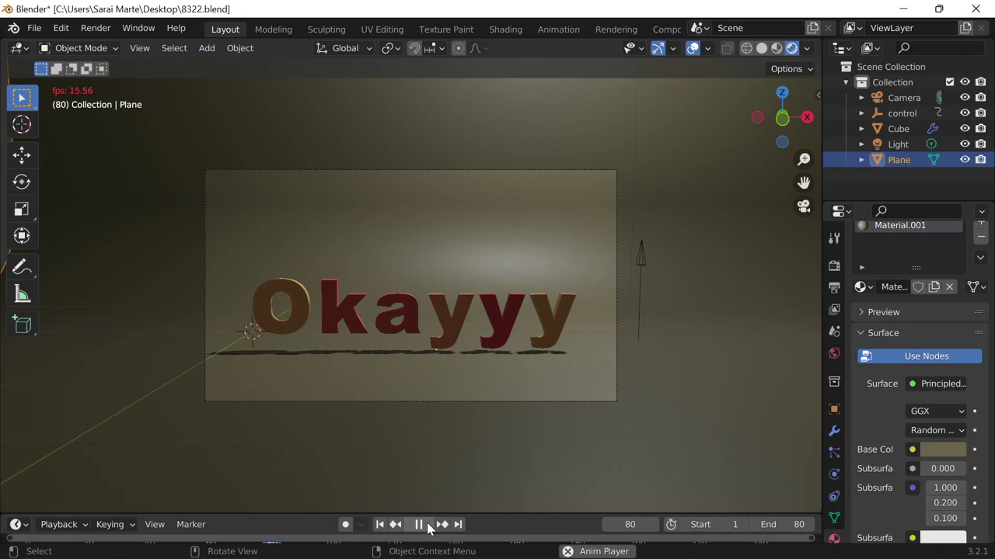
{"action": "left_click", "coordinate": [426, 524]}
{"action": "left_click_drag", "start_coordinate": [342, 514], "coordinate": [343, 418]}
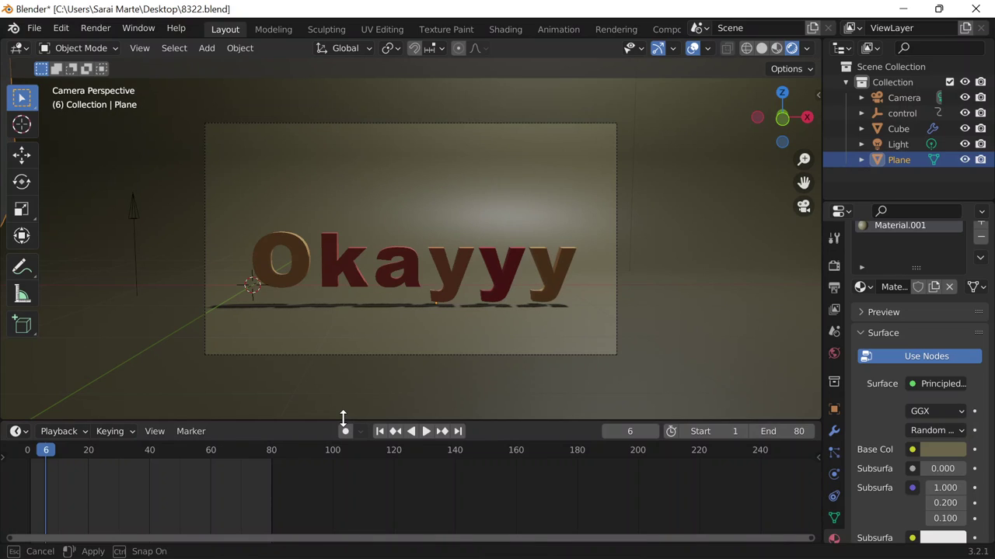
{"action": "left_click", "coordinate": [427, 432]}
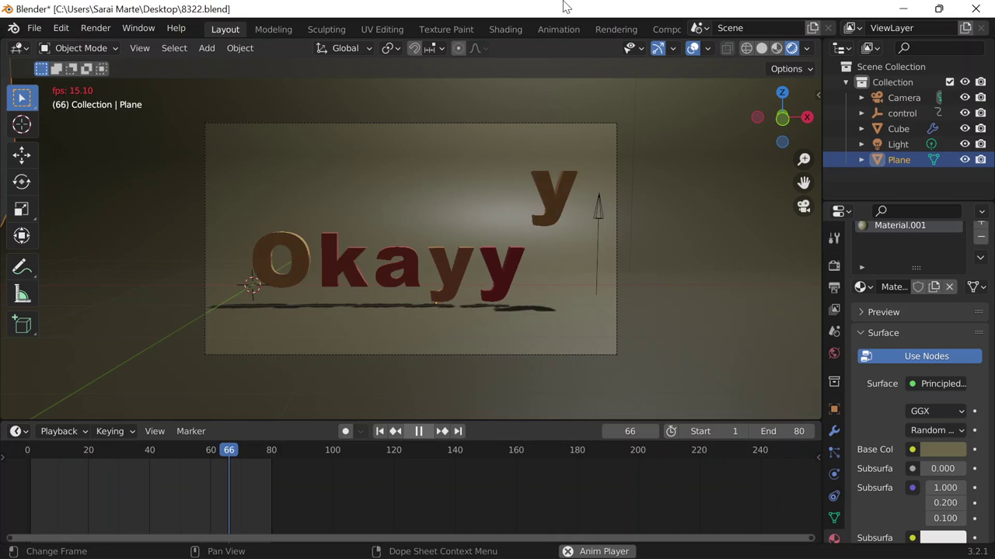
- Open the letters' node tree in the Geometry Nodes workspace and move the Combine XYZ node slightly closer to the Float Curve node
{"action": "scroll", "coordinate": [598, 28], "scroll_direction": "down", "scroll_amount": 5}
{"action": "left_click", "coordinate": [611, 29]}
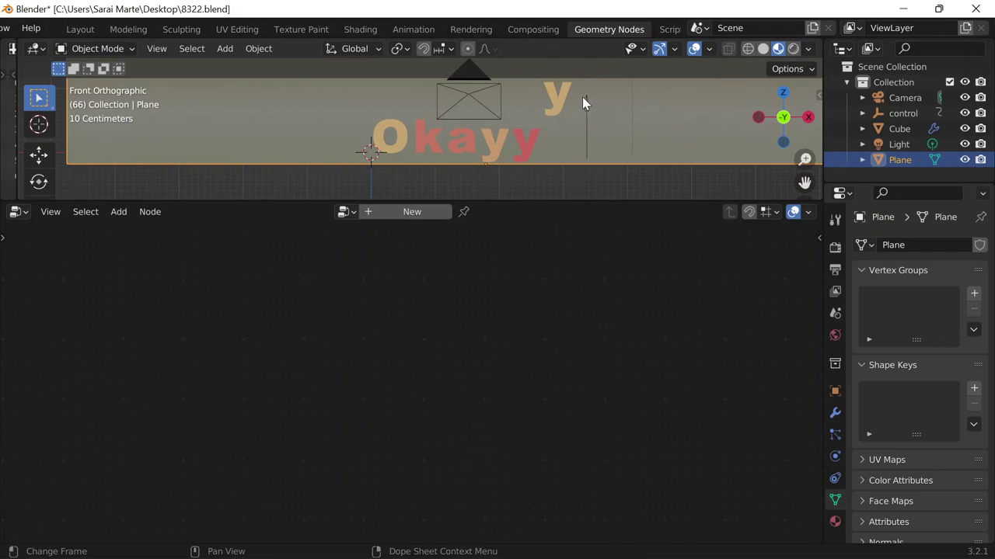
{"action": "left_click", "coordinate": [496, 146]}
{"action": "scroll", "coordinate": [565, 391], "scroll_direction": "up", "scroll_amount": 4}
{"action": "scroll", "coordinate": [563, 387], "scroll_direction": "down", "scroll_amount": 3}
{"action": "scroll", "coordinate": [639, 352], "scroll_direction": "down", "scroll_amount": 1}
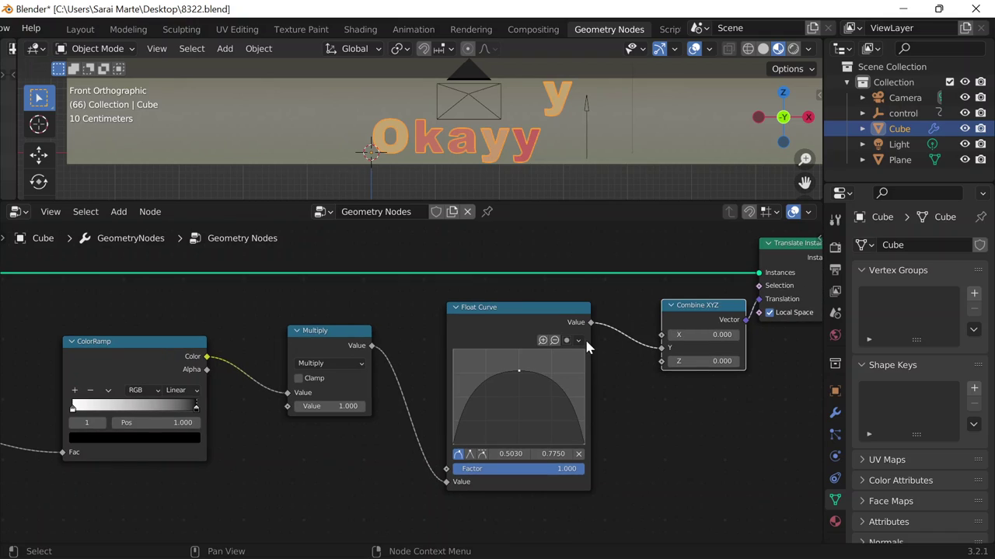
{"action": "left_click", "coordinate": [577, 340]}
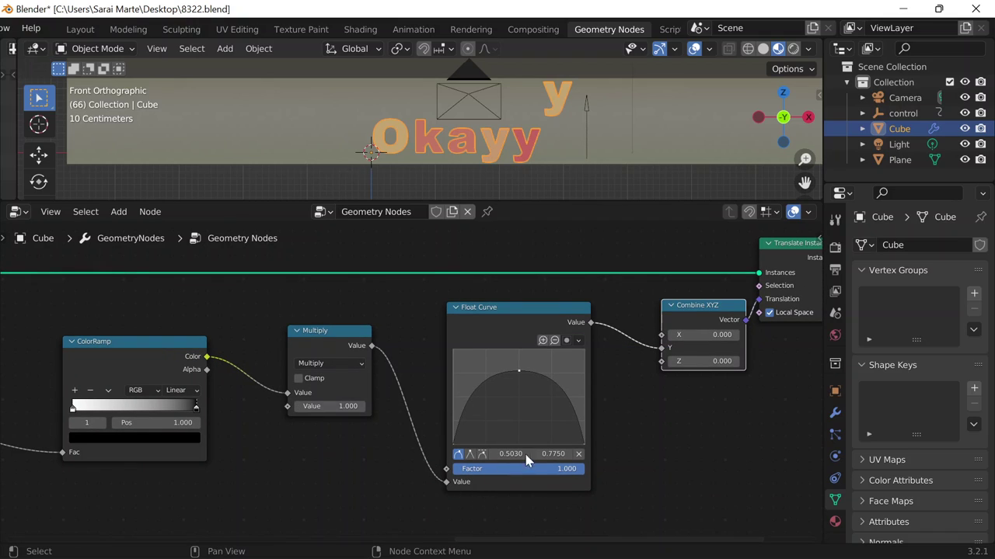
{"action": "left_click_drag", "start_coordinate": [677, 326], "coordinate": [665, 326]}
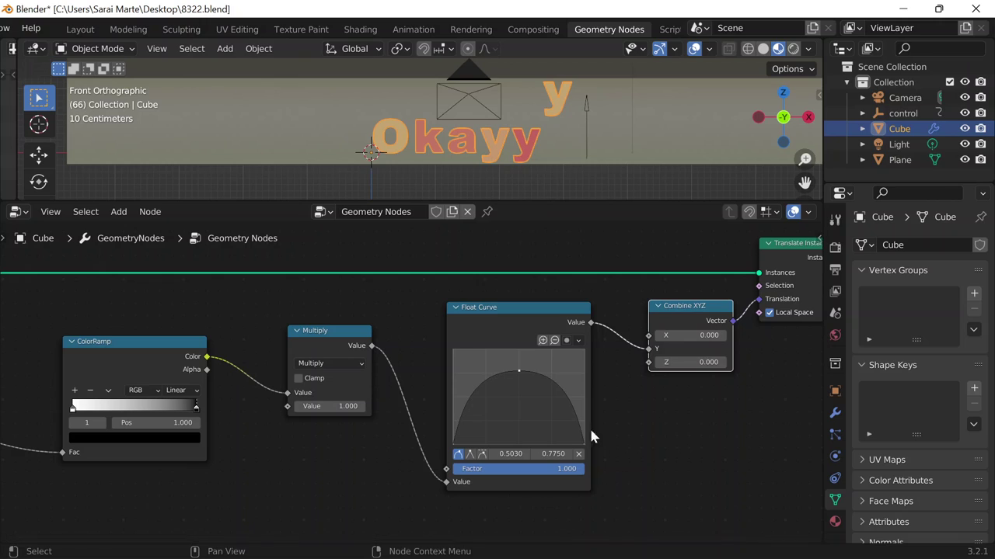
- Switch to Chrome to consult the Day 153 entry in the Blender Library notes, and return to Blender
{"action": "mouse_move", "coordinate": [745, 542]}
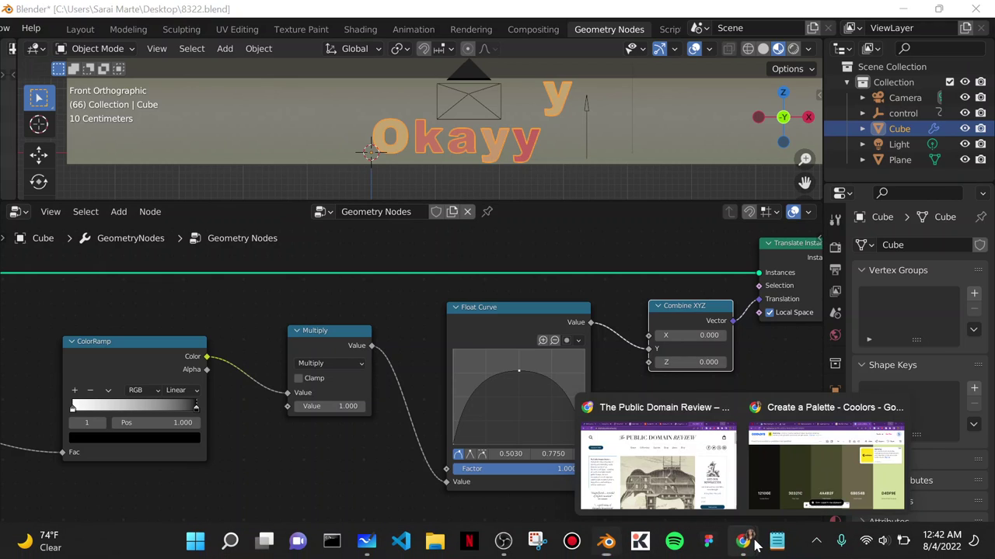
{"action": "left_click", "coordinate": [768, 488]}
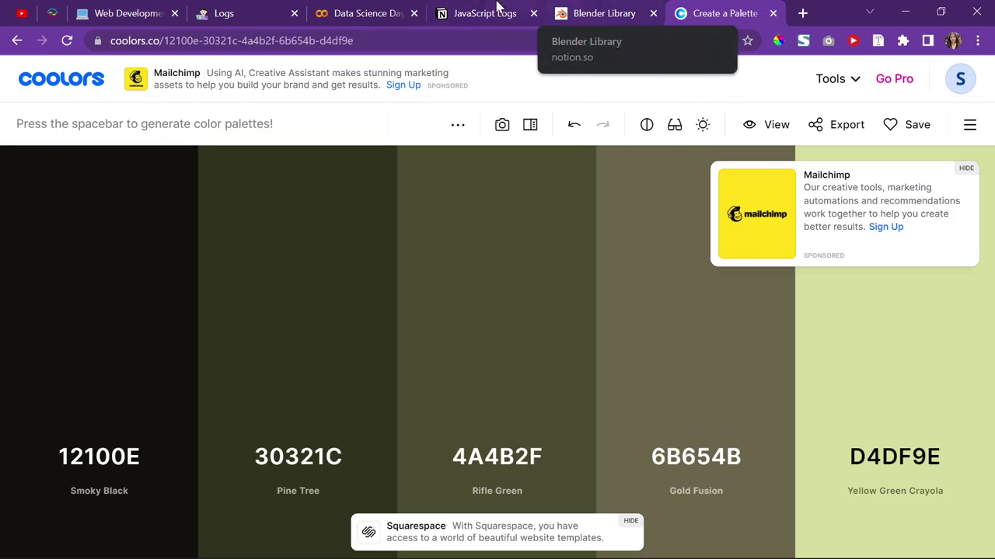
{"action": "left_click", "coordinate": [489, 13]}
{"action": "left_click", "coordinate": [503, 543]}
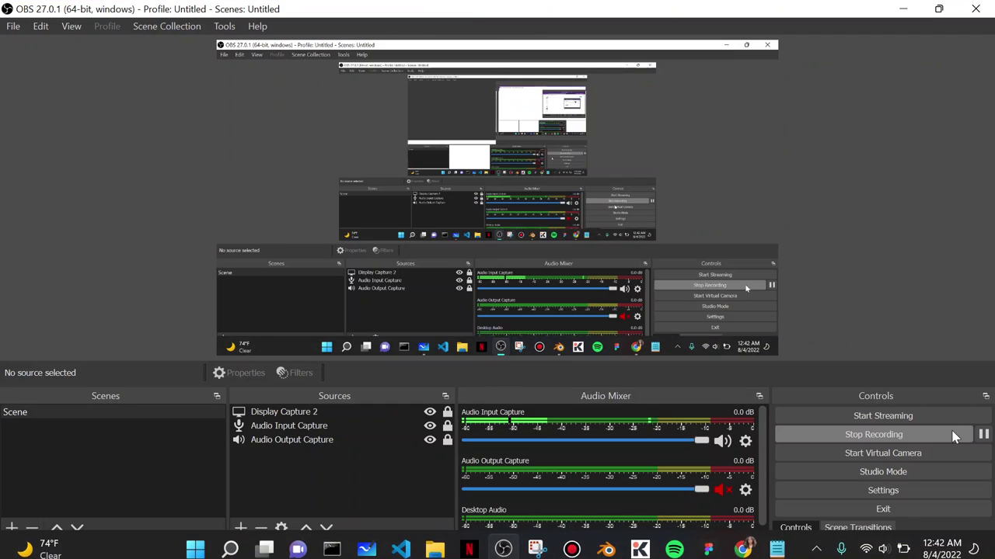
{"action": "left_click", "coordinate": [905, 8]}
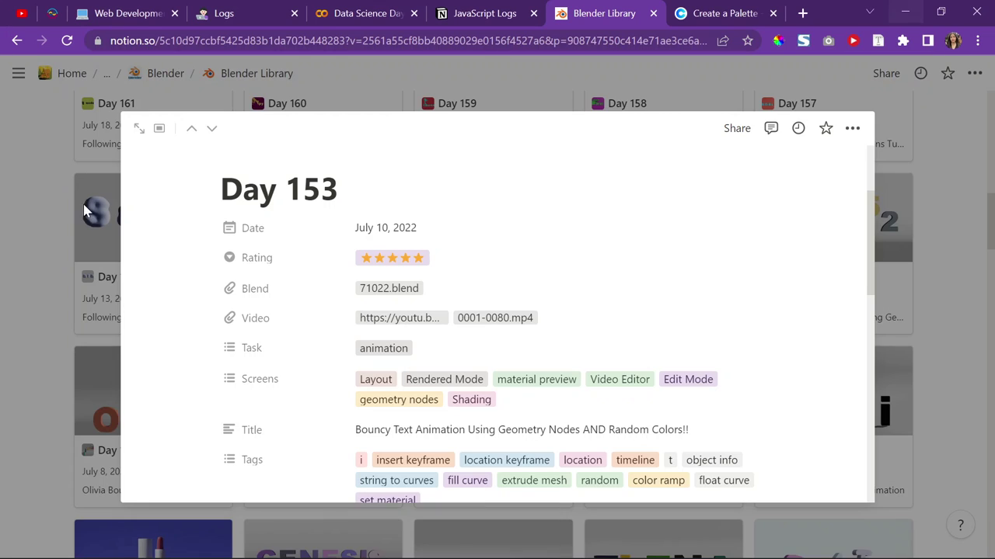
{"action": "left_click", "coordinate": [919, 9]}
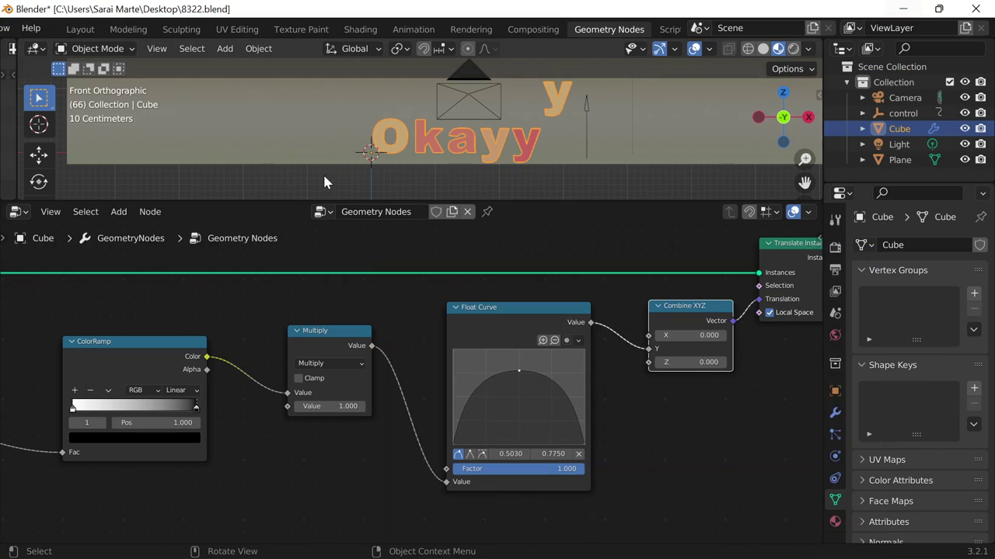
- Reshape the Float Curve by moving its middle point to about 0.3515, 0.8083 and raising its end point to 1.0000
{"action": "scroll", "coordinate": [597, 361], "scroll_direction": "up", "scroll_amount": 3}
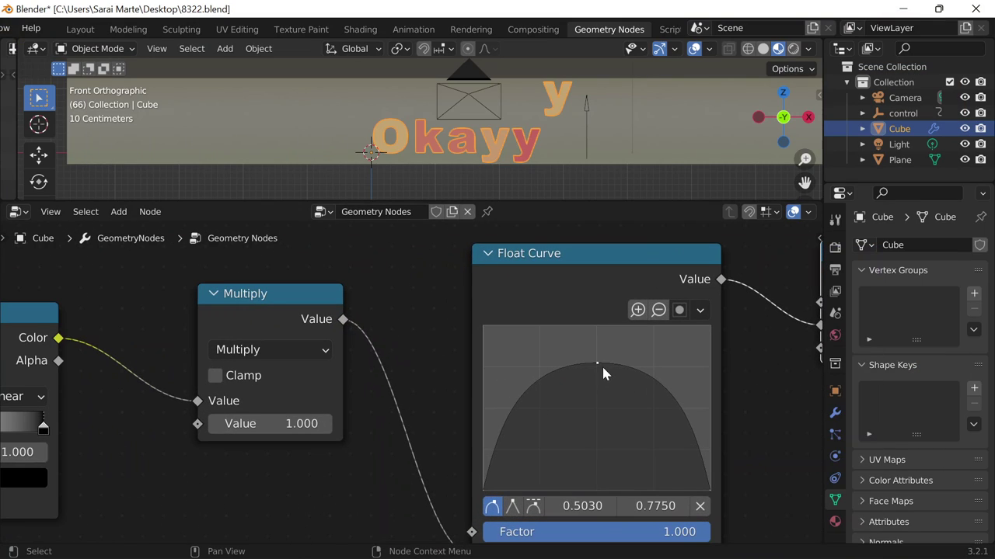
{"action": "left_click_drag", "start_coordinate": [599, 365], "coordinate": [564, 358]}
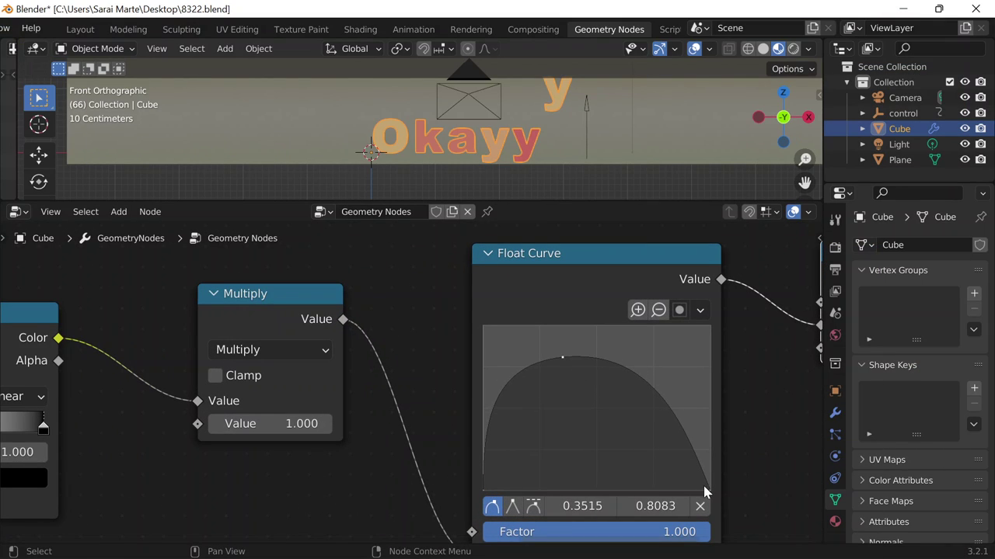
{"action": "left_click", "coordinate": [704, 487]}
{"action": "left_click_drag", "start_coordinate": [713, 489], "coordinate": [666, 548]}
{"action": "scroll", "coordinate": [658, 435], "scroll_direction": "down", "scroll_amount": 1}
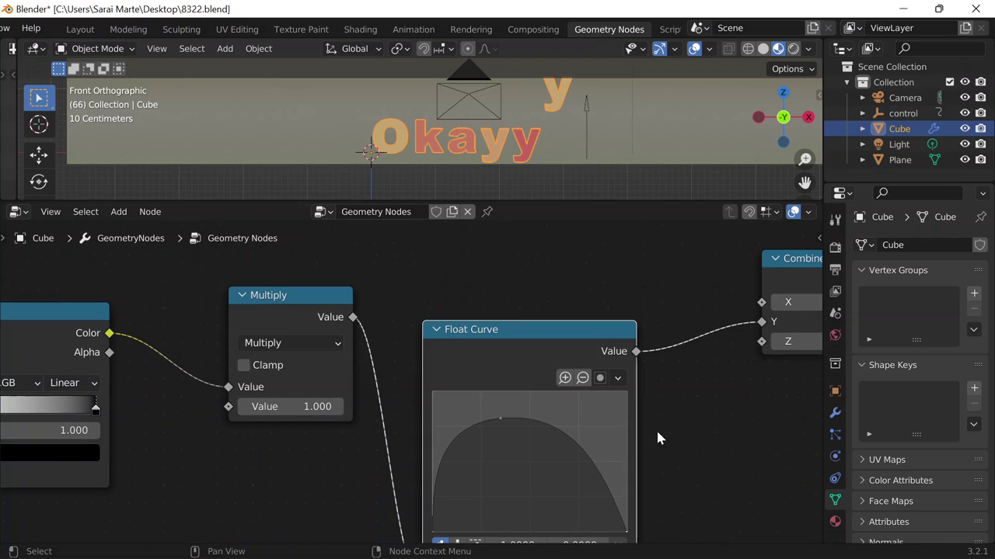
{"action": "left_click_drag", "start_coordinate": [511, 327], "coordinate": [510, 249]}
{"action": "left_click_drag", "start_coordinate": [626, 454], "coordinate": [623, 316]}
- Move the control empty past the start of the word to test the new curve, and reselect the letters
{"action": "scroll", "coordinate": [452, 120], "scroll_direction": "down", "scroll_amount": 3}
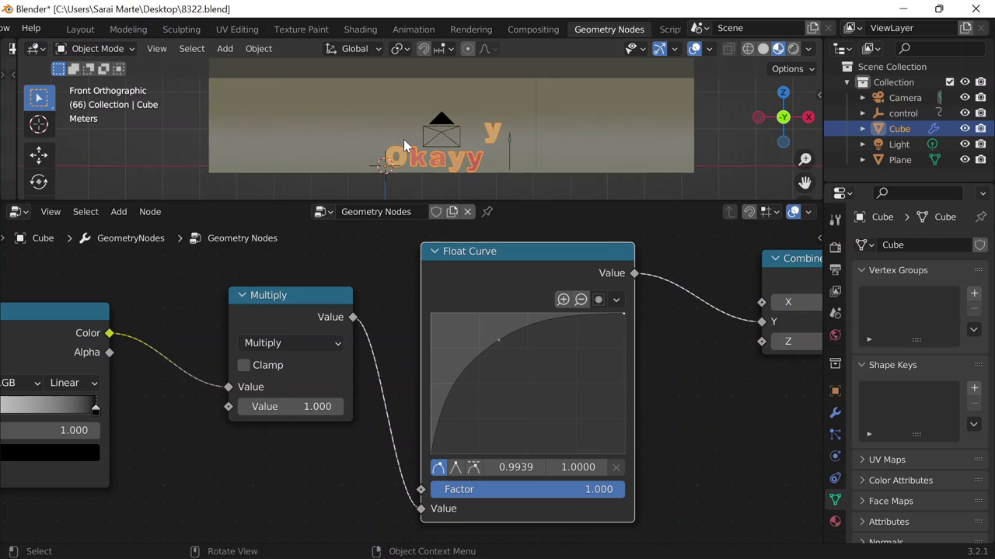
{"action": "scroll", "coordinate": [605, 153], "scroll_direction": "up", "scroll_amount": 3}
{"action": "left_click", "coordinate": [608, 144]}
{"action": "key", "text": "g"}
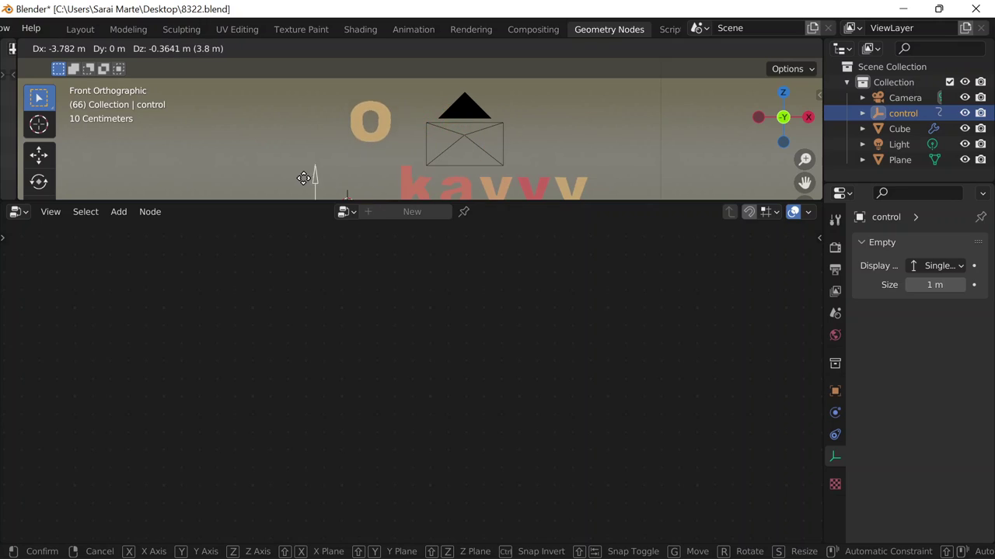
{"action": "left_click", "coordinate": [257, 181]}
{"action": "left_click", "coordinate": [429, 186]}
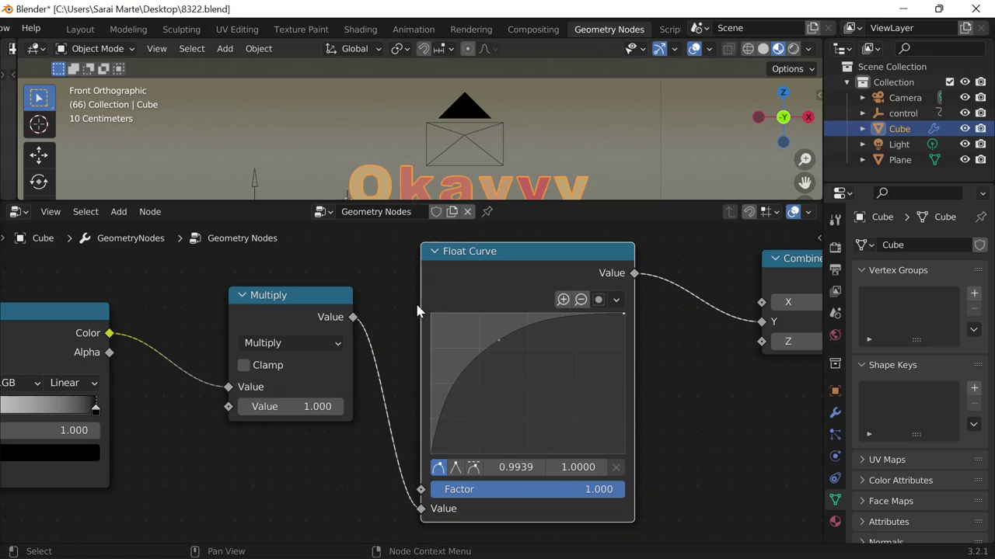
- Return to the Layout workspace, play the letter animation through the camera, and stop it
{"action": "scroll", "coordinate": [578, 150], "scroll_direction": "down", "scroll_amount": 2}
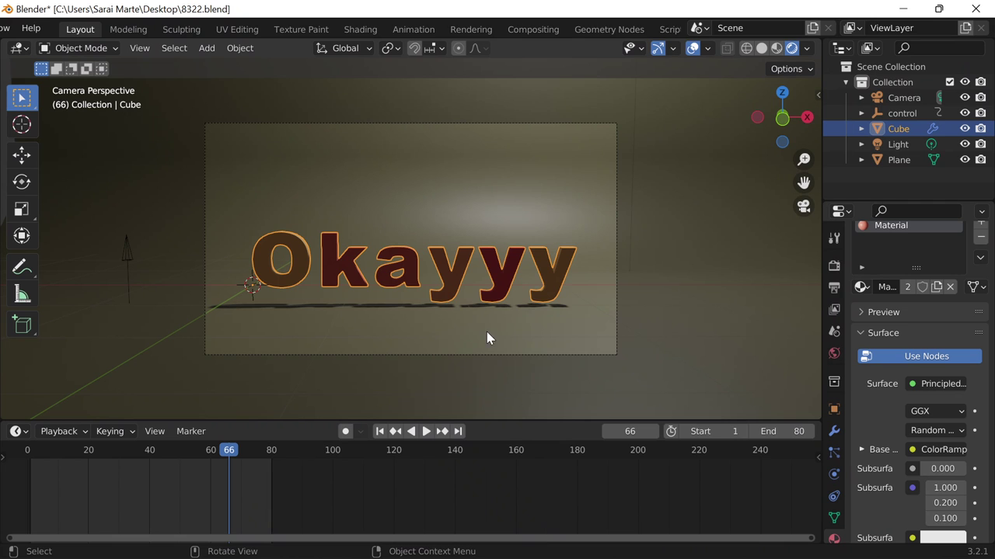
{"action": "scroll", "coordinate": [487, 332], "scroll_direction": "up", "scroll_amount": 2}
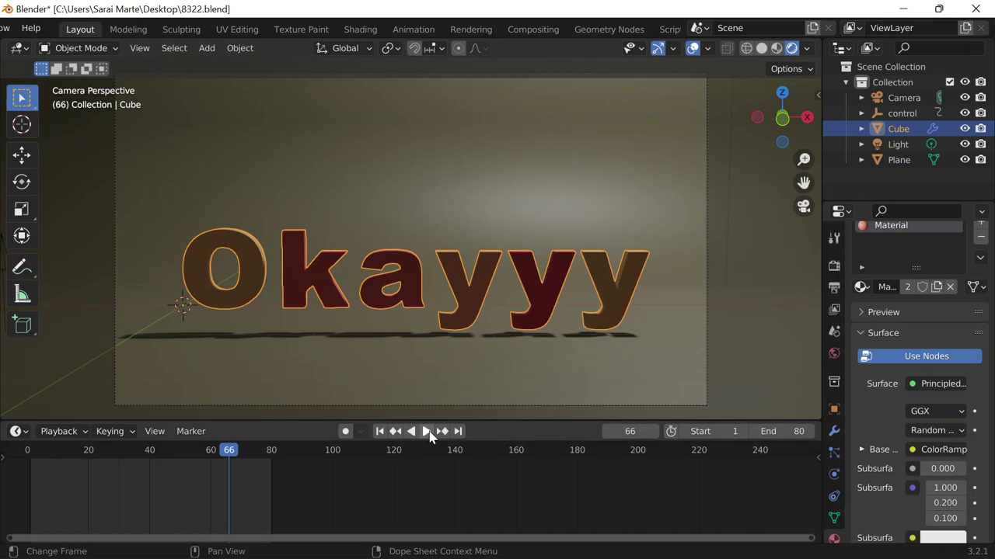
{"action": "left_click", "coordinate": [427, 431]}
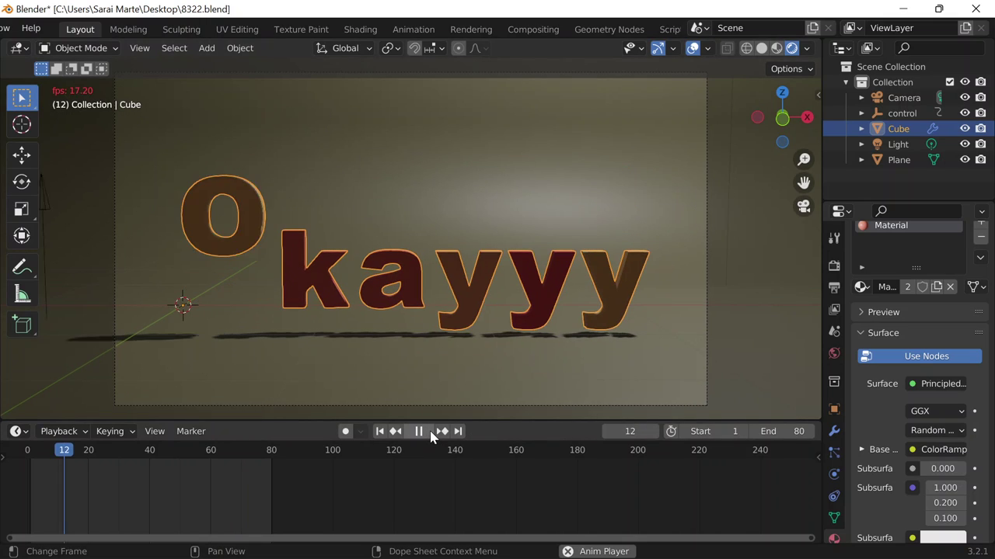
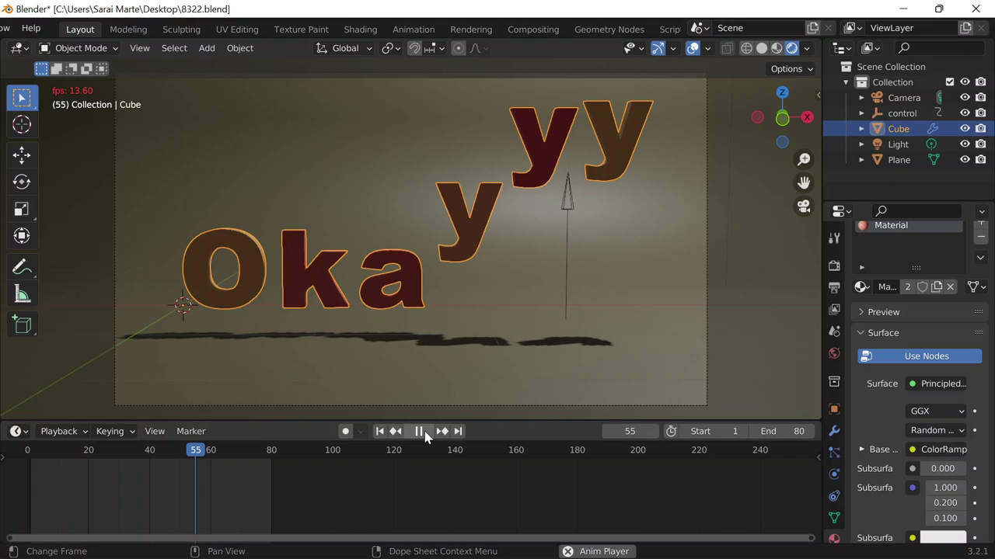
{"action": "left_click", "coordinate": [421, 433]}
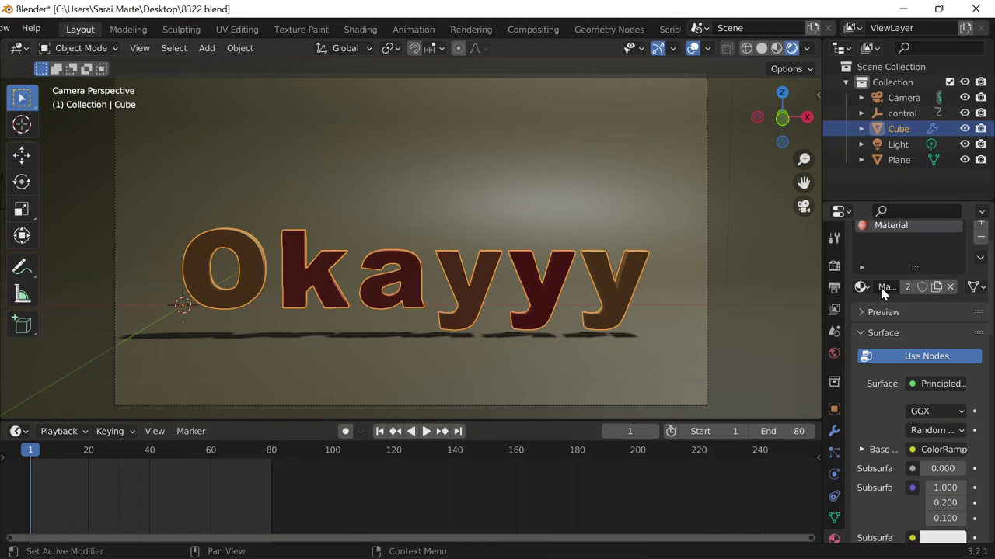
- Create a folder named 8322okayy on the Desktop and set it as the render output location
{"action": "left_click", "coordinate": [834, 288]}
{"action": "scroll", "coordinate": [858, 313], "scroll_direction": "down", "scroll_amount": 6}
{"action": "scroll", "coordinate": [971, 345], "scroll_direction": "up", "scroll_amount": 1}
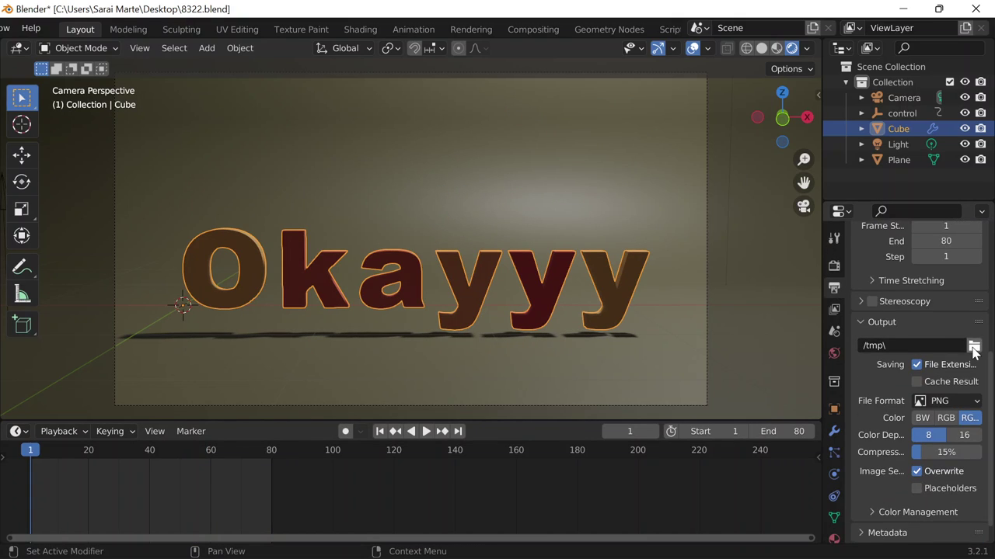
{"action": "left_click", "coordinate": [974, 346]}
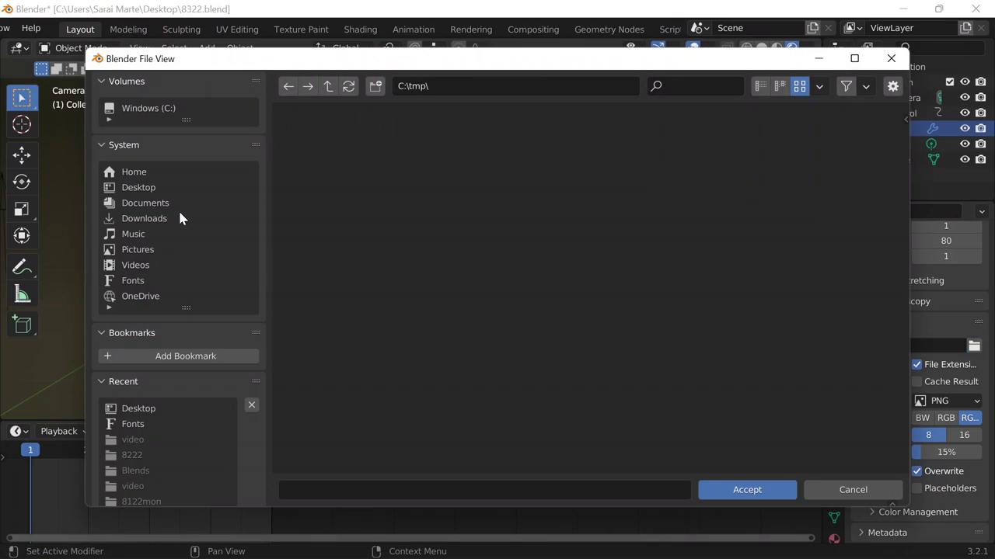
{"action": "left_click", "coordinate": [177, 188]}
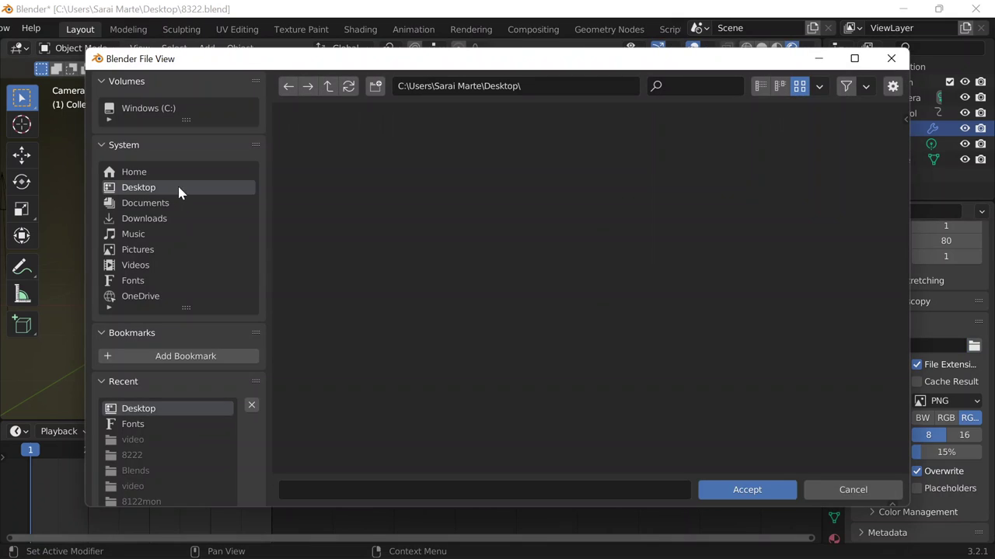
{"action": "left_click", "coordinate": [375, 85]}
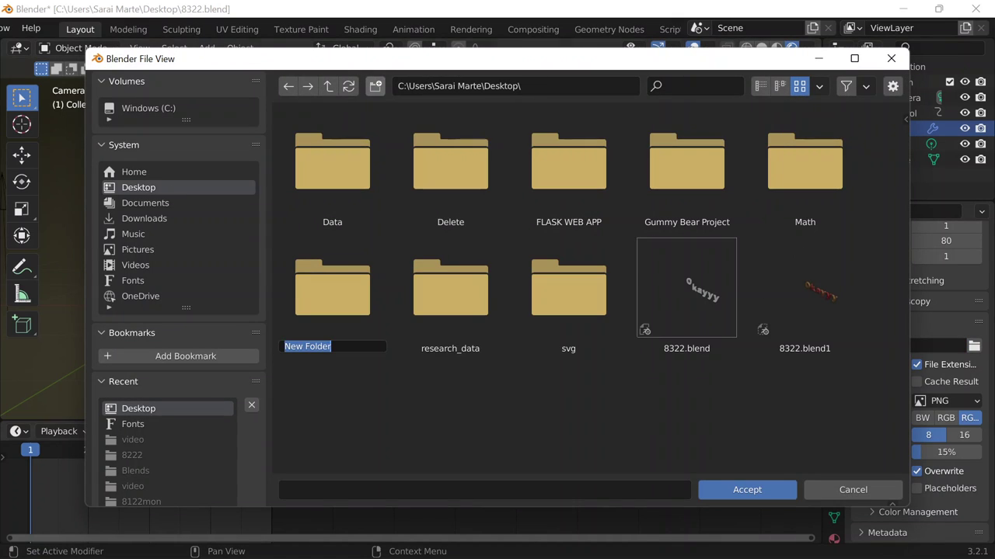
{"action": "mouse_move", "coordinate": [742, 541]}
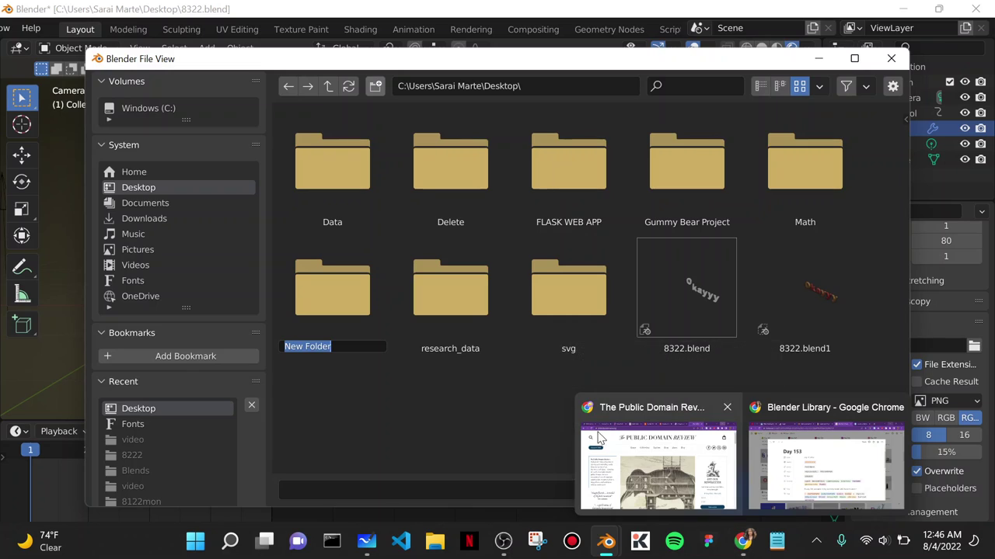
{"action": "type", "text": "83"}
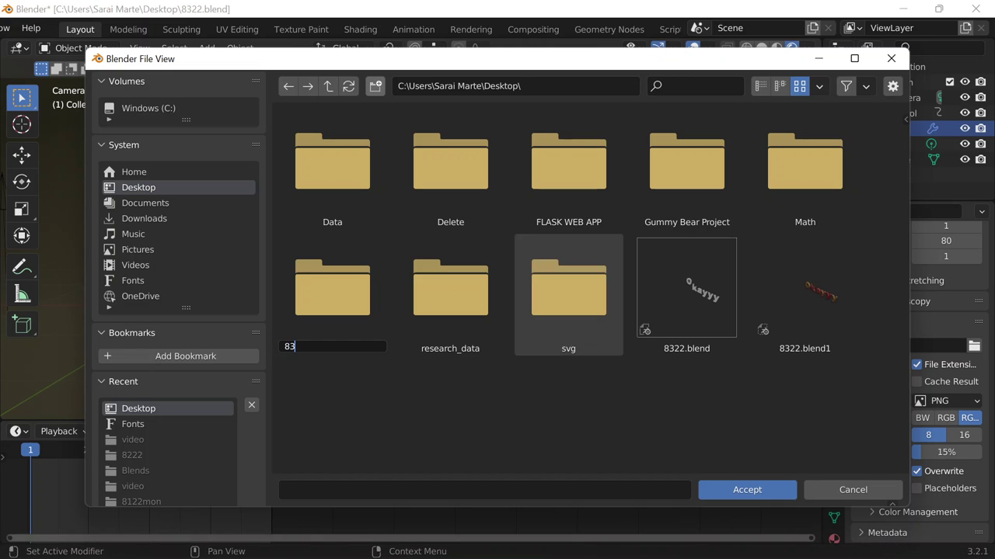
{"action": "type", "text": "22okayy"}
{"action": "key", "text": "Return"}
{"action": "double_click", "coordinate": [336, 197]}
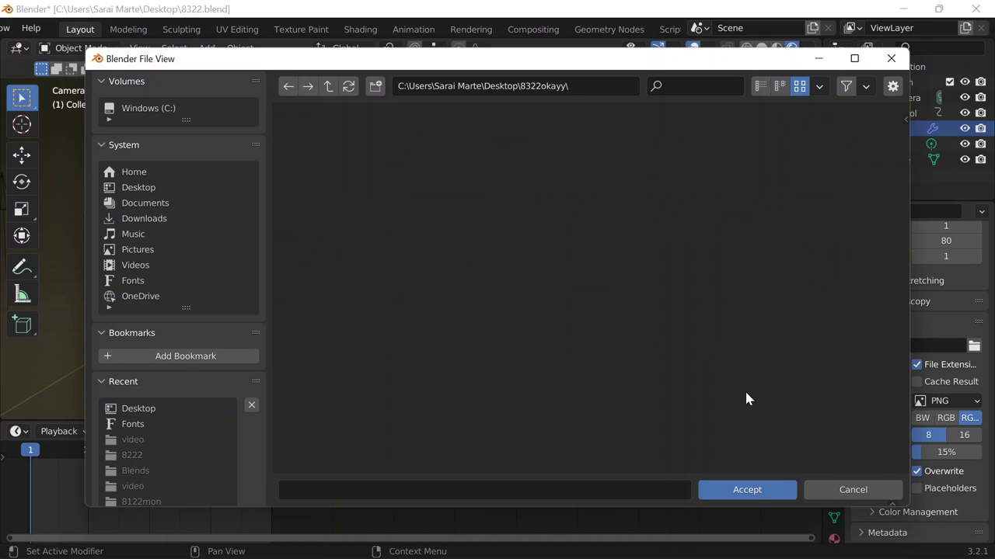
{"action": "left_click", "coordinate": [749, 489]}
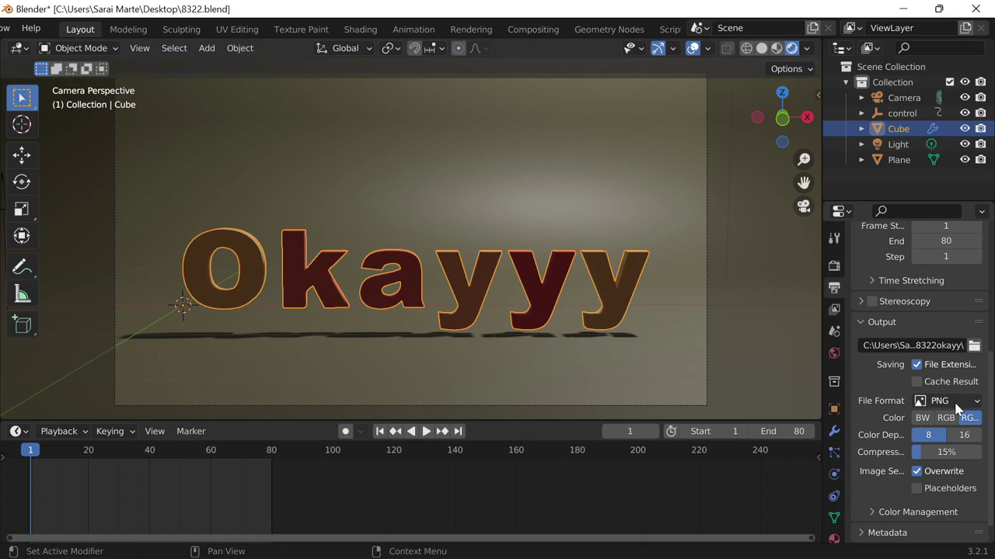
- Keep PNG as the output file format and save the Blender file
{"action": "left_click", "coordinate": [956, 401]}
{"action": "left_click", "coordinate": [957, 407]}
{"action": "scroll", "coordinate": [871, 362], "scroll_direction": "down", "scroll_amount": 1}
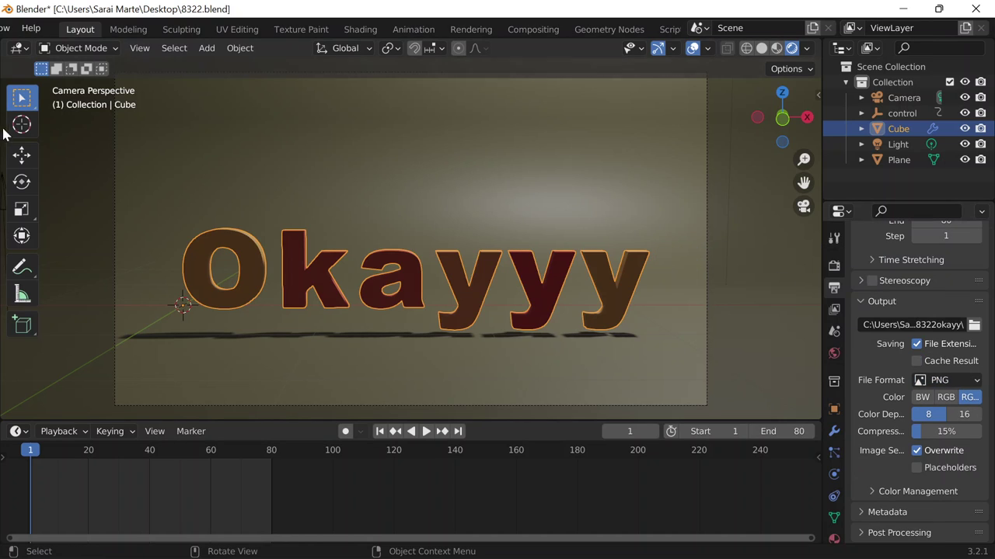
{"action": "key", "text": "ctrl+s"}
{"action": "scroll", "coordinate": [77, 28], "scroll_direction": "up", "scroll_amount": 5}
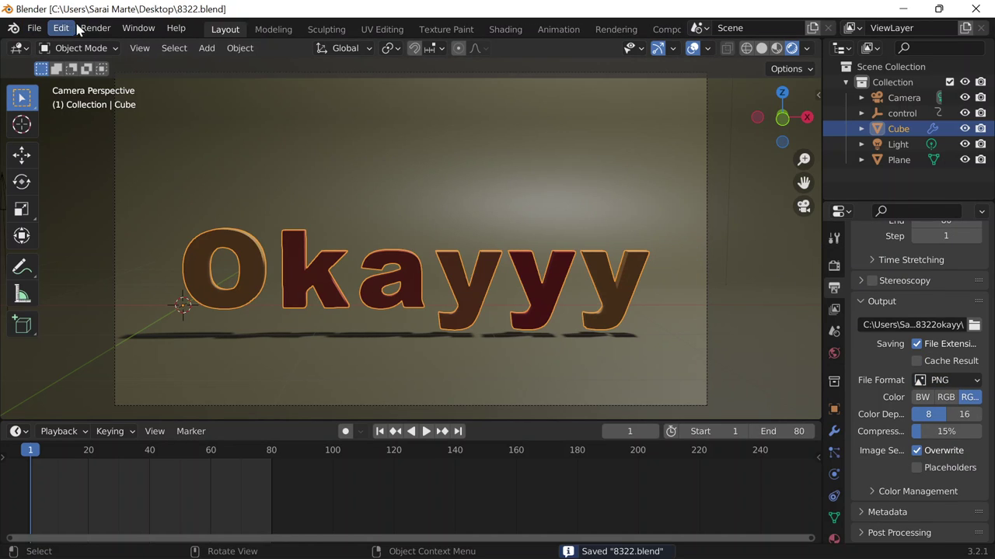
{"action": "left_click", "coordinate": [96, 28]}
{"action": "left_click", "coordinate": [122, 49]}
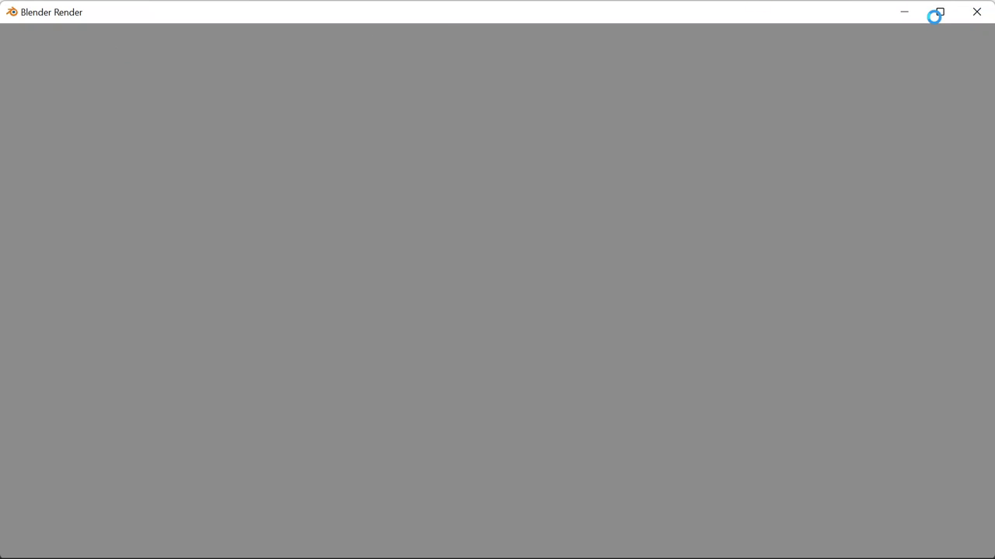
{"action": "key", "text": "Escape"}
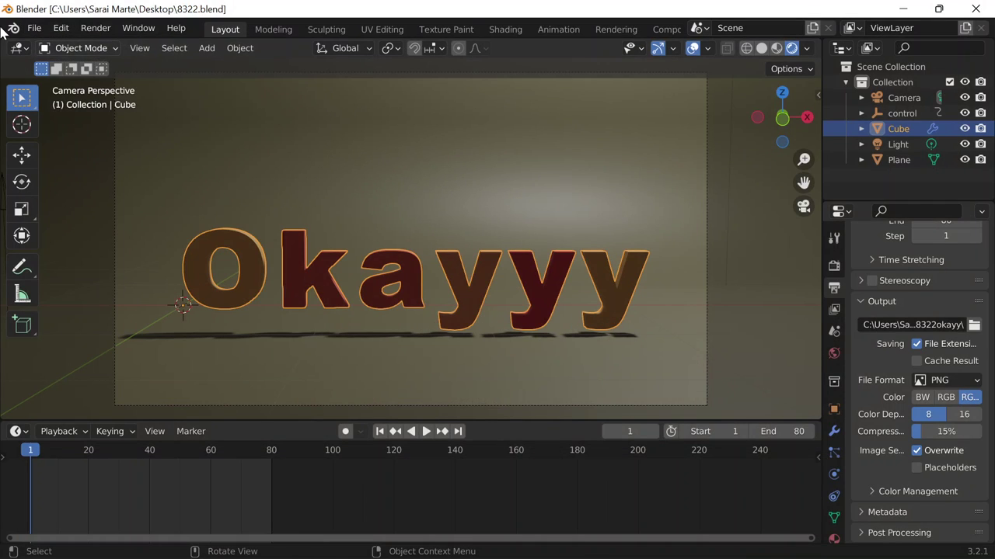
- Render the animation and open the Desktop's 8322okayy folder in File Explorer to see the output frames
{"action": "left_click", "coordinate": [96, 28]}
{"action": "left_click", "coordinate": [128, 60]}
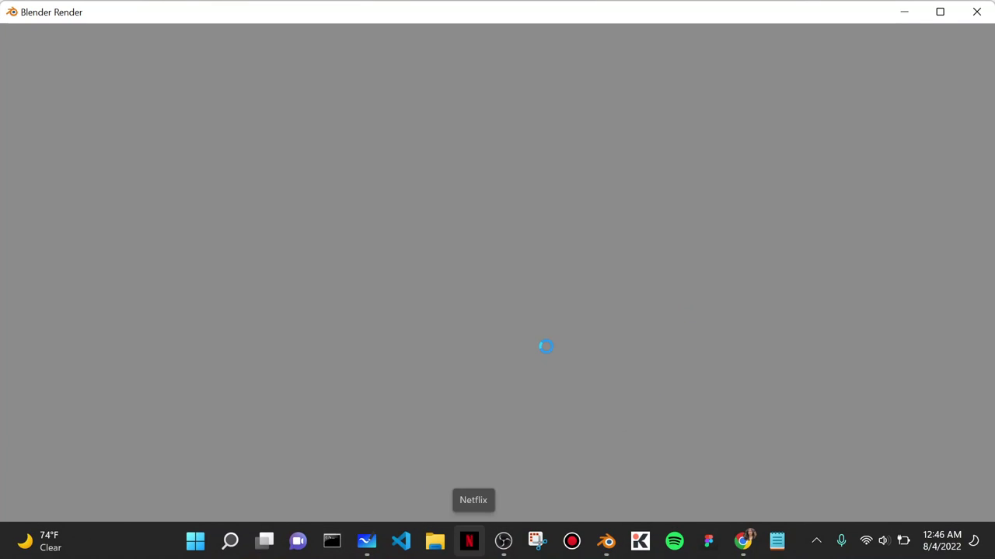
{"action": "key", "text": "super+e"}
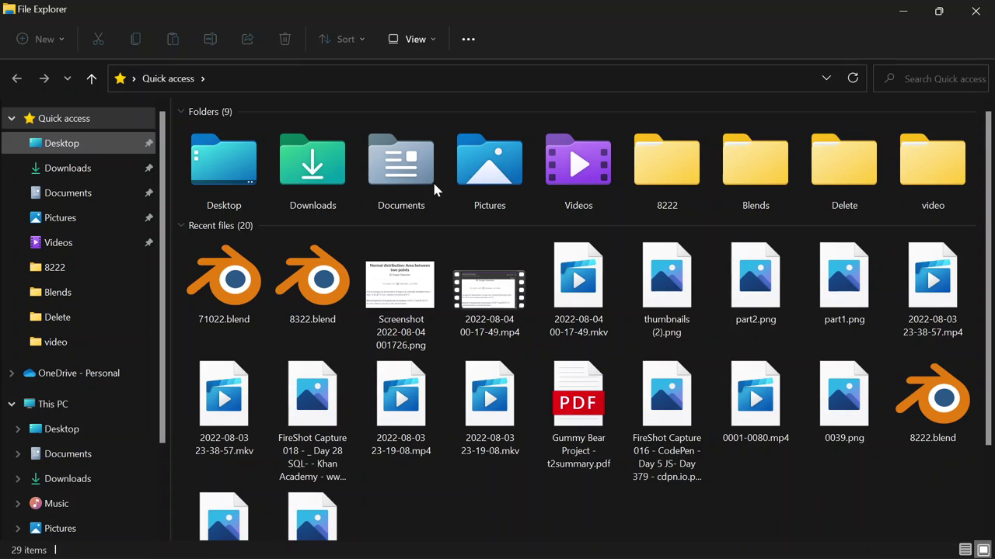
{"action": "left_click", "coordinate": [50, 144]}
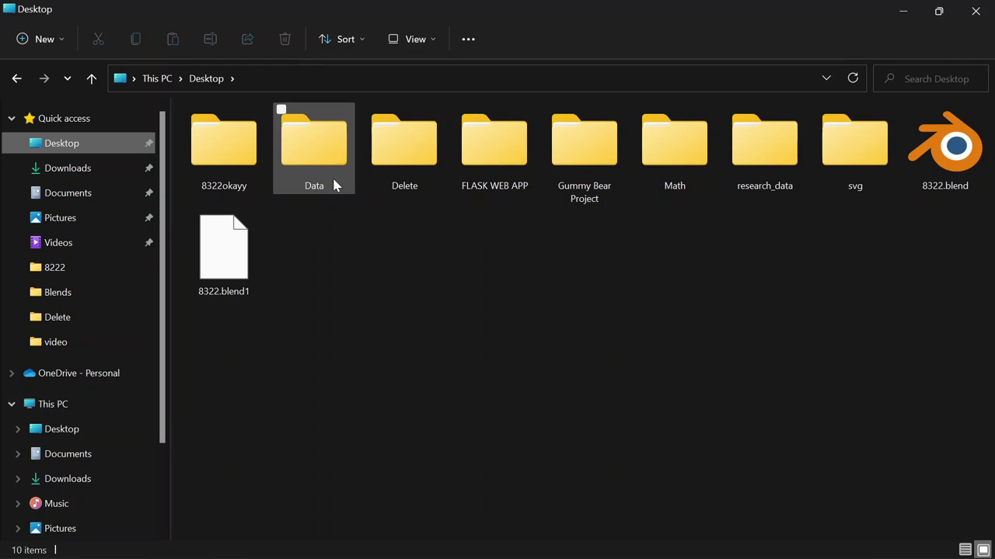
{"action": "left_click", "coordinate": [253, 188]}
{"action": "double_click", "coordinate": [253, 188]}
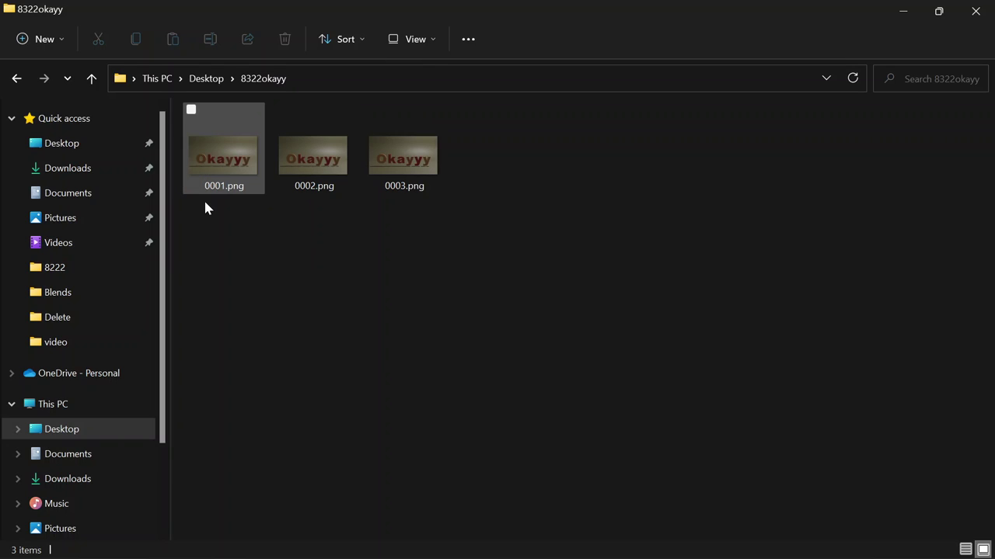
- Look through the rendered PNG frames in the 8322okayy folder, and minimize its window
{"action": "left_click", "coordinate": [503, 547]}
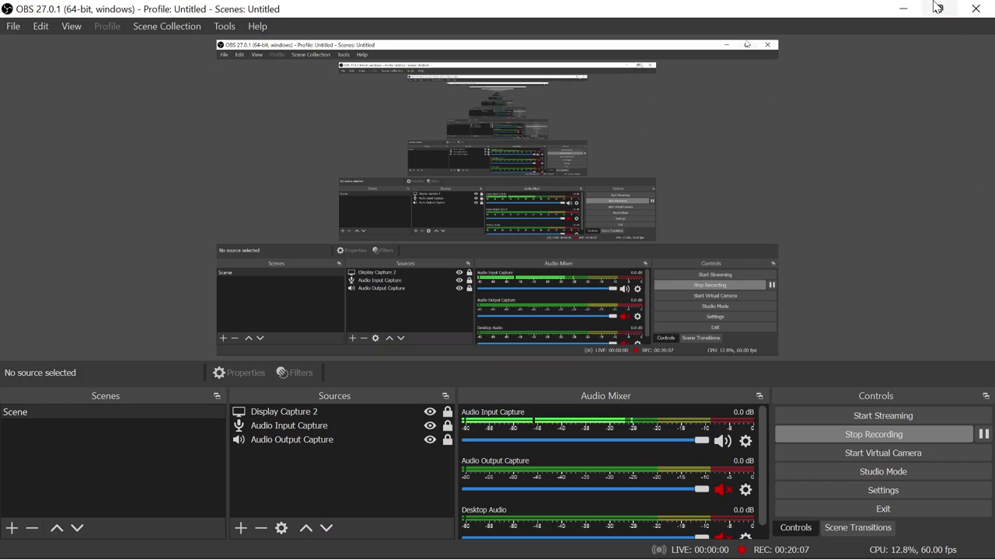
{"action": "left_click", "coordinate": [902, 9]}
{"action": "scroll", "coordinate": [571, 229], "scroll_direction": "up", "scroll_amount": 5}
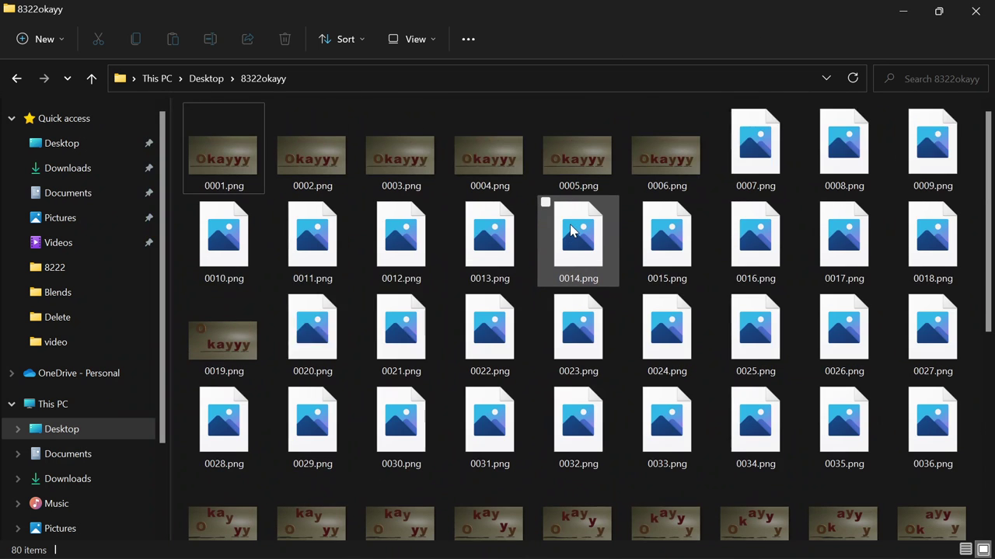
{"action": "scroll", "coordinate": [528, 200], "scroll_direction": "down", "scroll_amount": 3}
{"action": "left_click", "coordinate": [902, 9]}
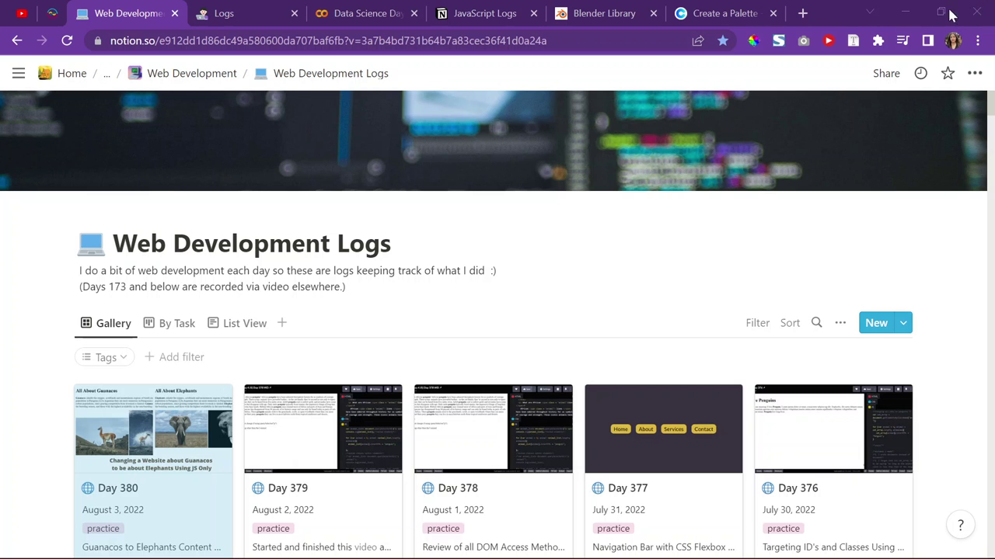
- Minimize the browser, close the render window and add a Video Editing workspace
{"action": "left_click", "coordinate": [903, 9]}
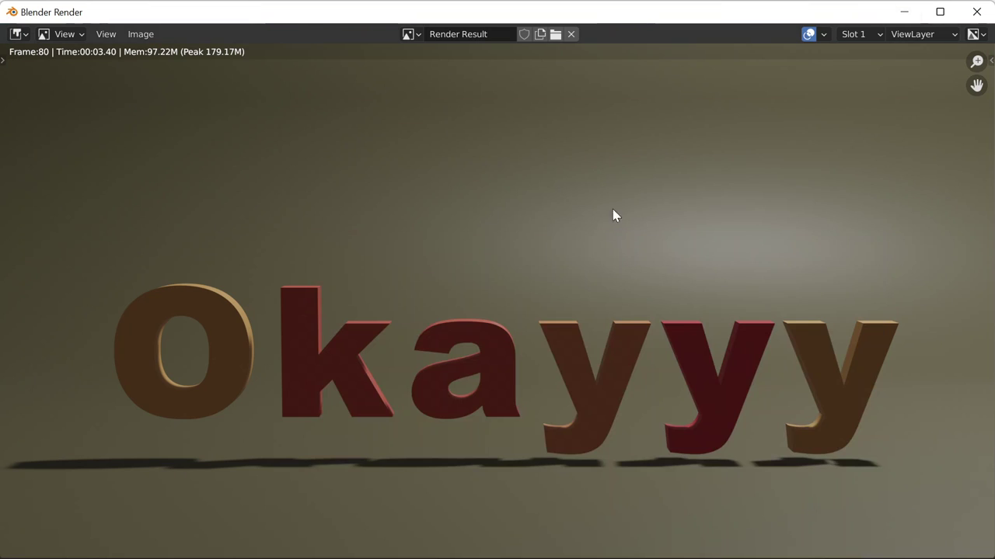
{"action": "left_click", "coordinate": [975, 12]}
{"action": "scroll", "coordinate": [660, 29], "scroll_direction": "down", "scroll_amount": 5}
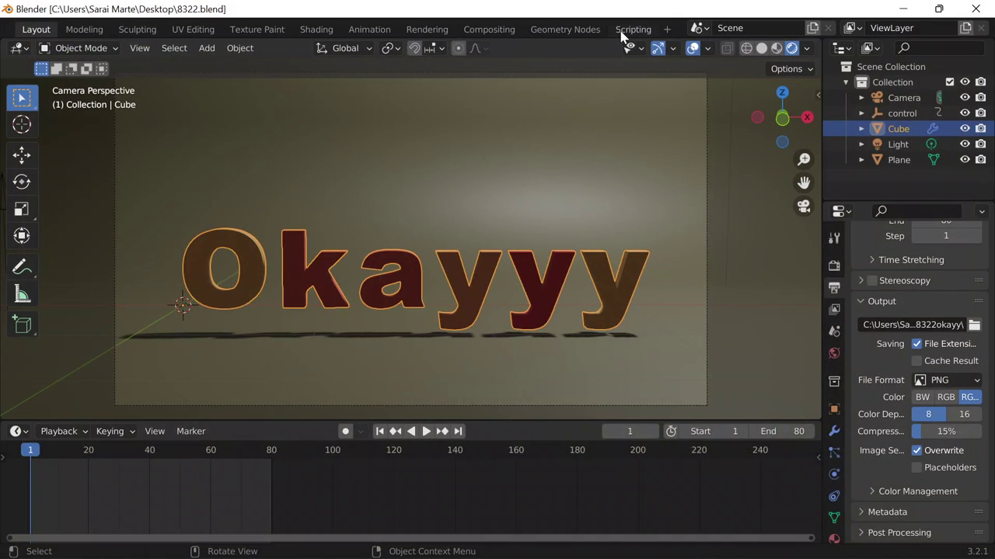
{"action": "left_click", "coordinate": [669, 30]}
{"action": "mouse_move", "coordinate": [626, 122]}
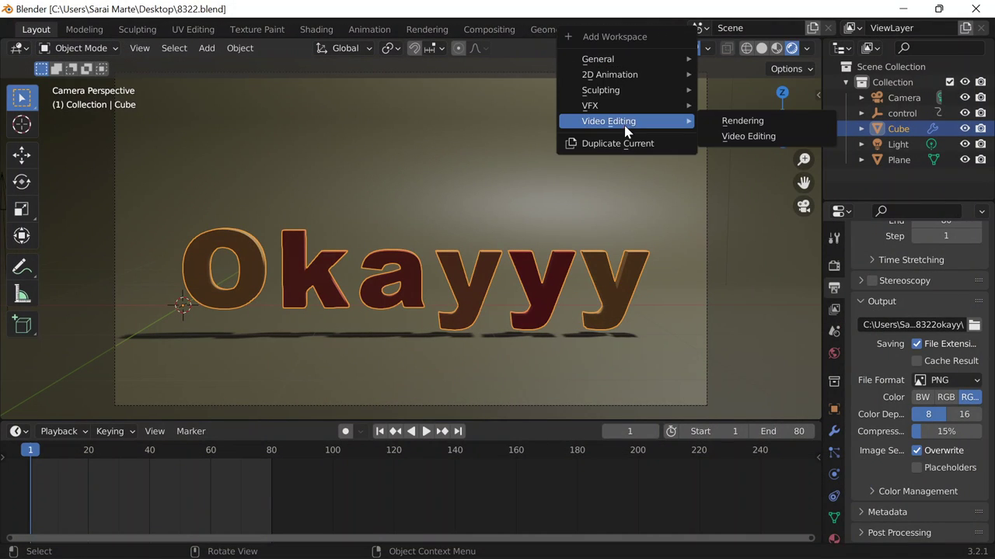
{"action": "left_click", "coordinate": [747, 136]}
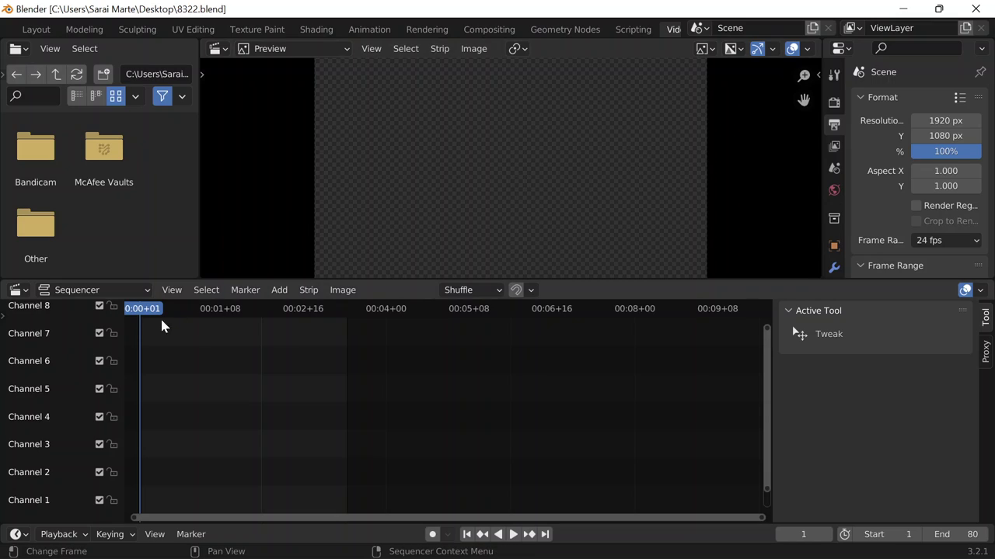
- At frame 0 of the sequencer, add all the PNG frames from the Desktop's 8322okayy folder as an image sequence strip
{"action": "key", "text": "space"}
{"action": "key", "text": "space"}
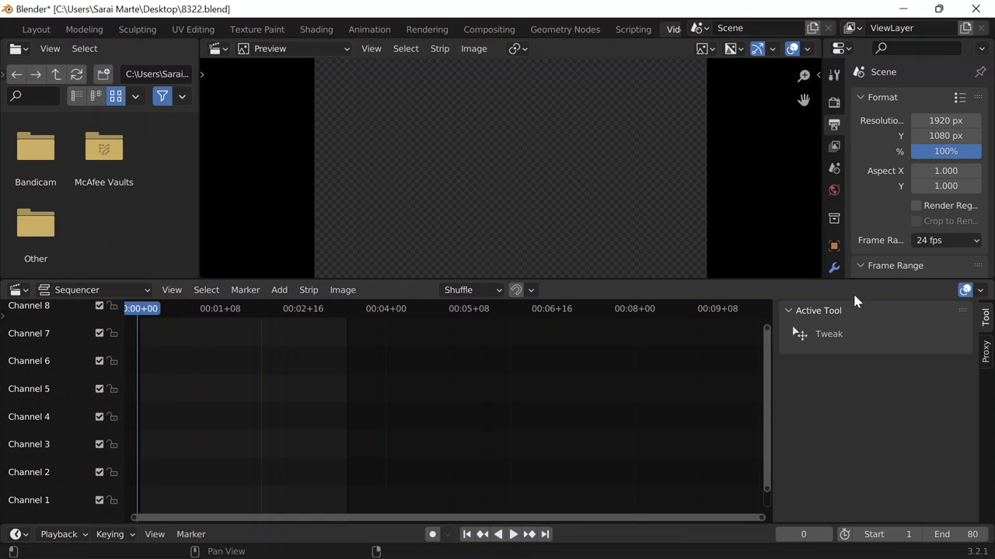
{"action": "left_click", "coordinate": [289, 300]}
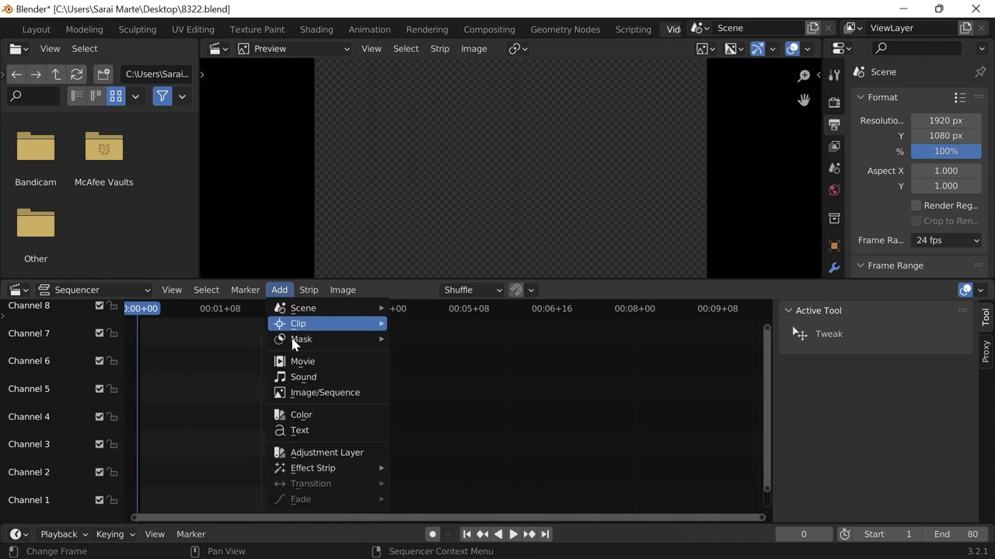
{"action": "left_click", "coordinate": [315, 394]}
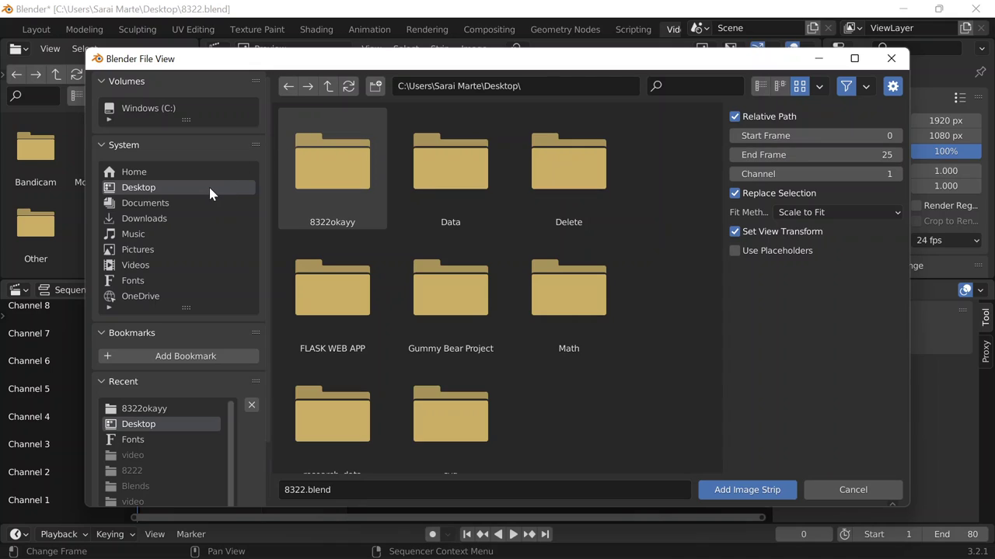
{"action": "left_click", "coordinate": [334, 184]}
{"action": "double_click", "coordinate": [334, 183]}
{"action": "left_click", "coordinate": [333, 143]}
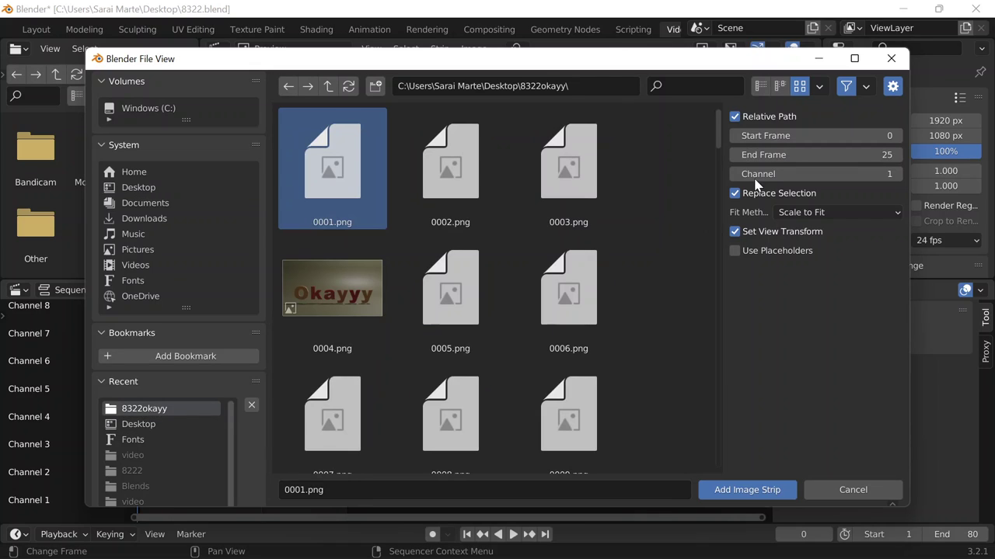
{"action": "left_click_drag", "start_coordinate": [720, 124], "coordinate": [716, 475]}
{"action": "left_click", "coordinate": [471, 406], "text": "shift"}
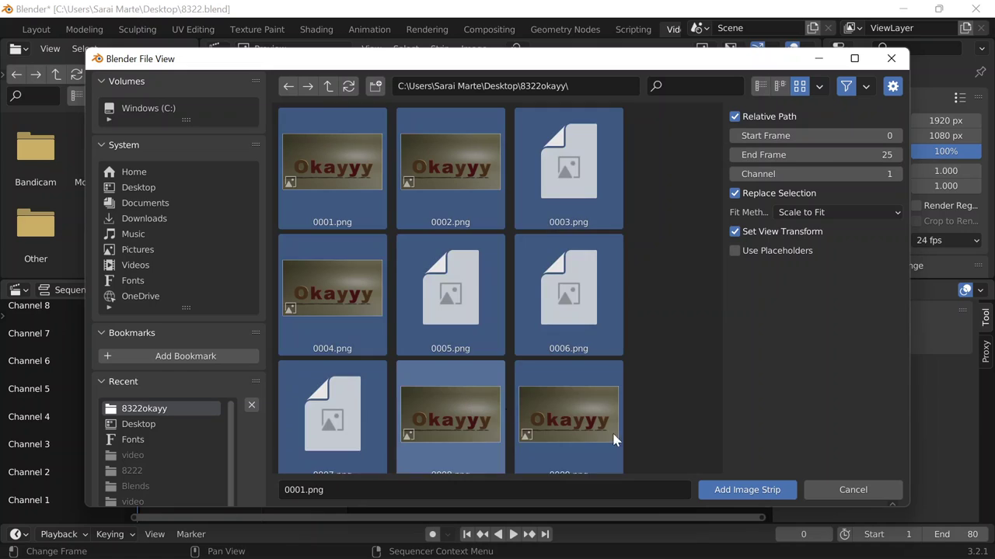
{"action": "left_click", "coordinate": [730, 490]}
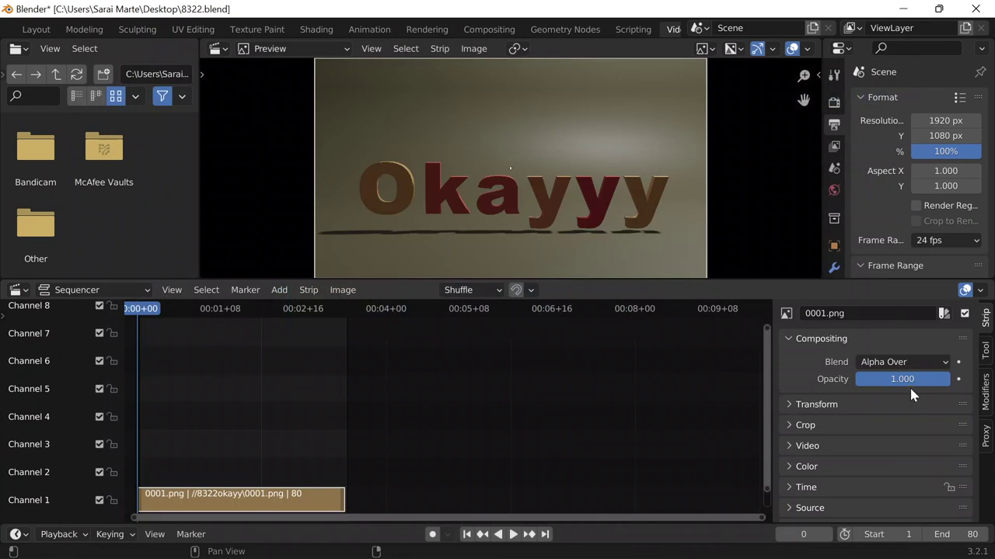
- Create a folder named video inside 8322okayy and set it as the render output location
{"action": "scroll", "coordinate": [909, 235], "scroll_direction": "down", "scroll_amount": 8}
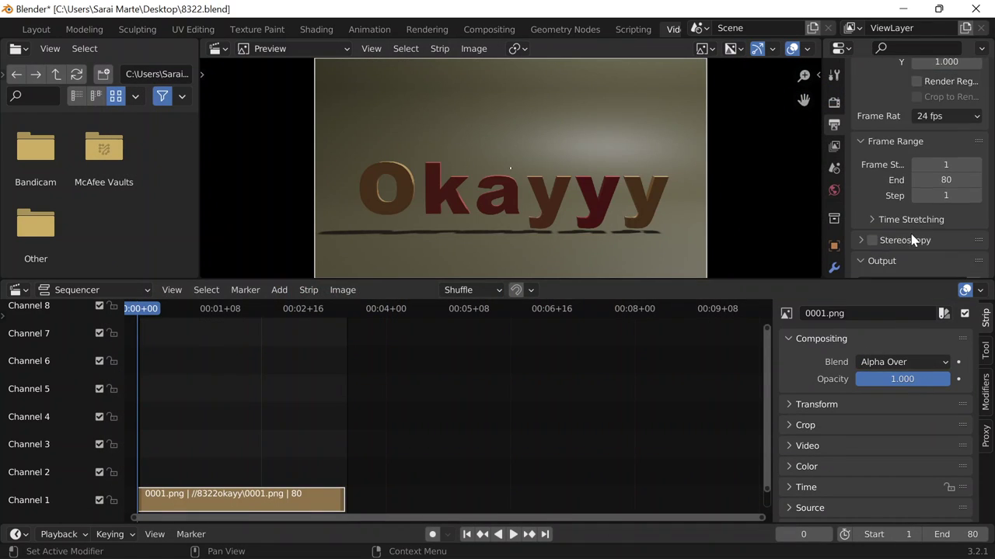
{"action": "left_click", "coordinate": [975, 160]}
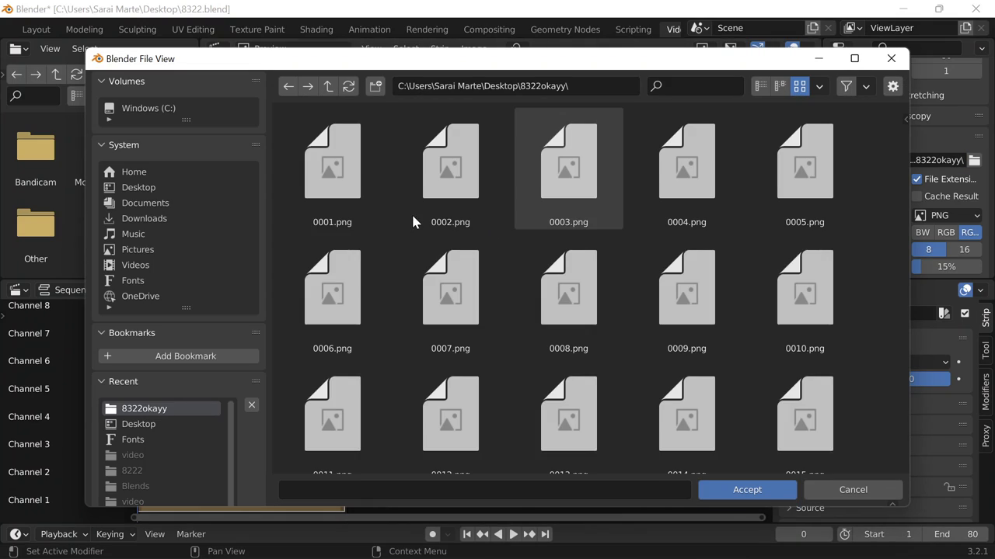
{"action": "type", "text": "video"}
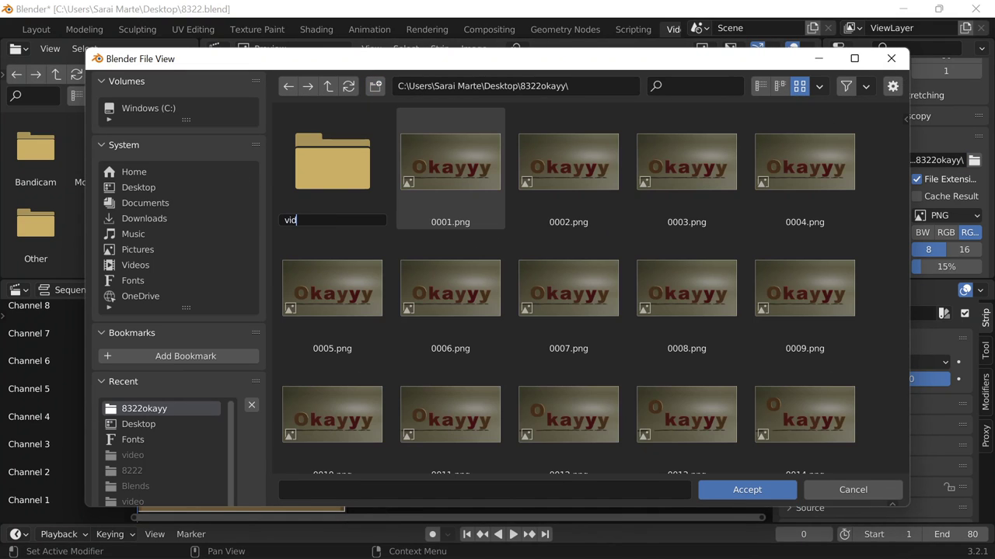
{"action": "key", "text": "Return"}
{"action": "double_click", "coordinate": [376, 153]}
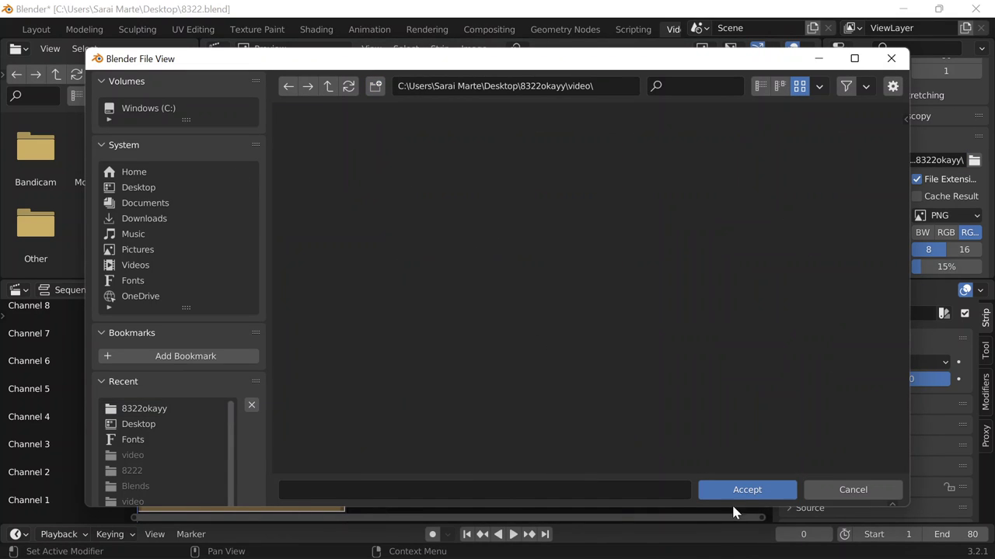
{"action": "left_click", "coordinate": [735, 493]}
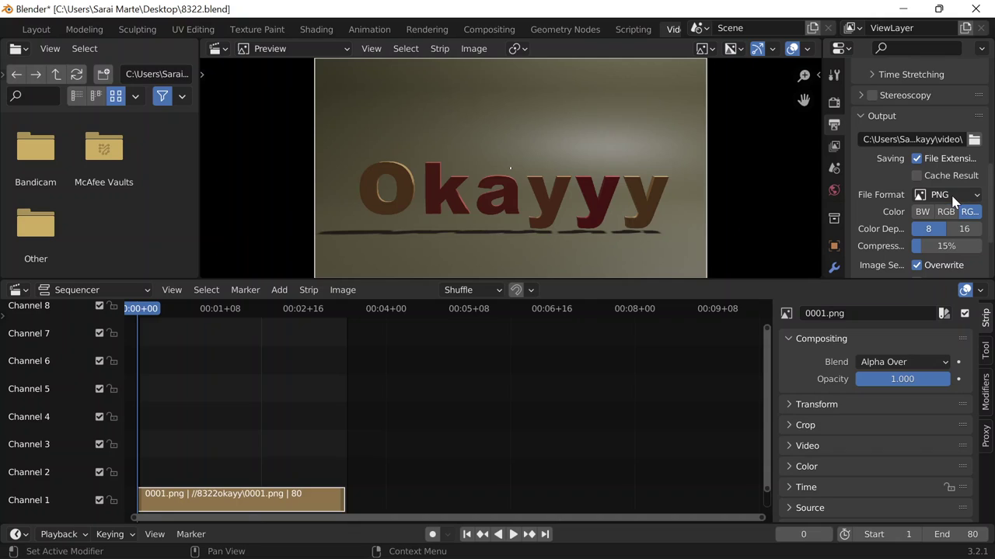
- Set the output file format to FFmpeg Video with an MPEG-4 container
{"action": "left_click", "coordinate": [978, 199]}
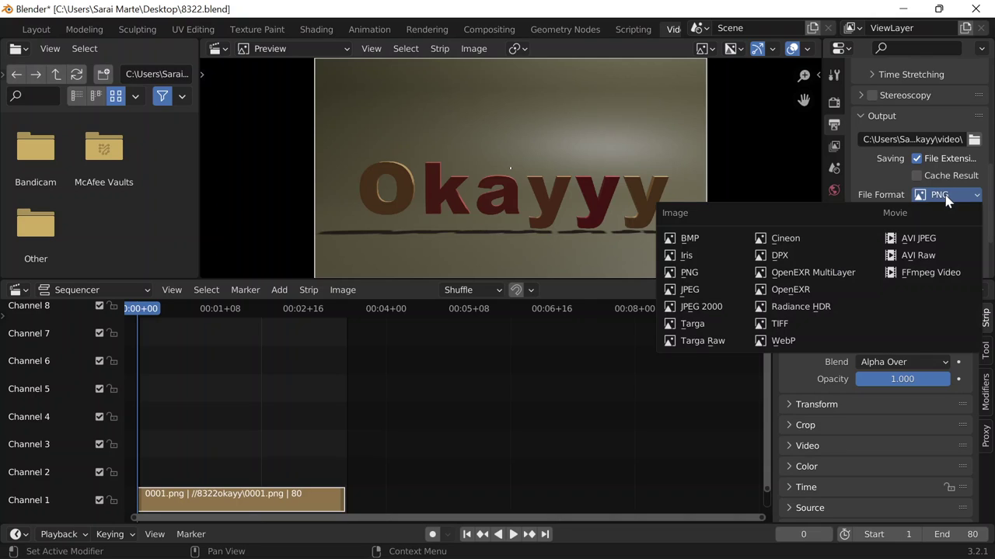
{"action": "left_click", "coordinate": [916, 273]}
{"action": "scroll", "coordinate": [914, 248], "scroll_direction": "down", "scroll_amount": 1}
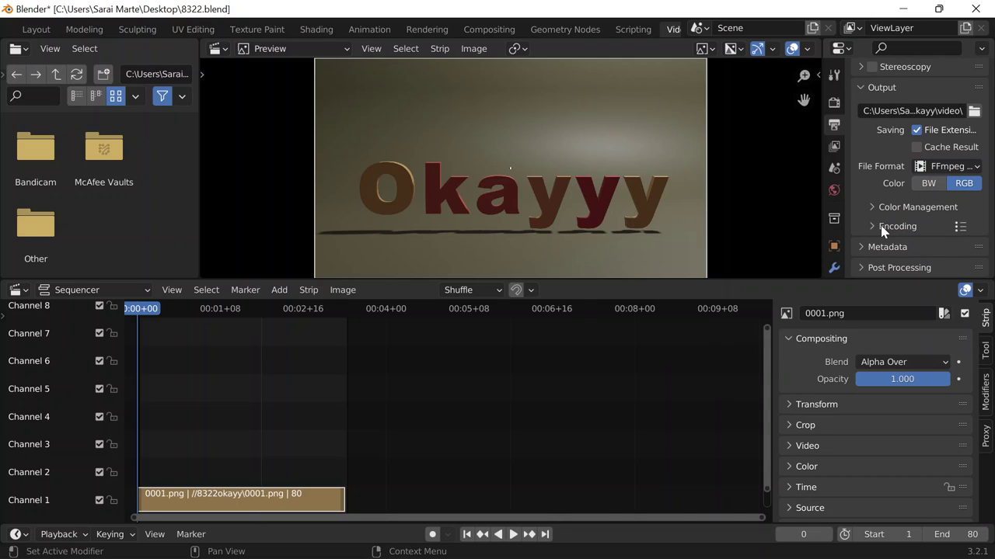
{"action": "left_click", "coordinate": [882, 227]}
{"action": "scroll", "coordinate": [883, 230], "scroll_direction": "down", "scroll_amount": 3}
{"action": "left_click", "coordinate": [944, 146]}
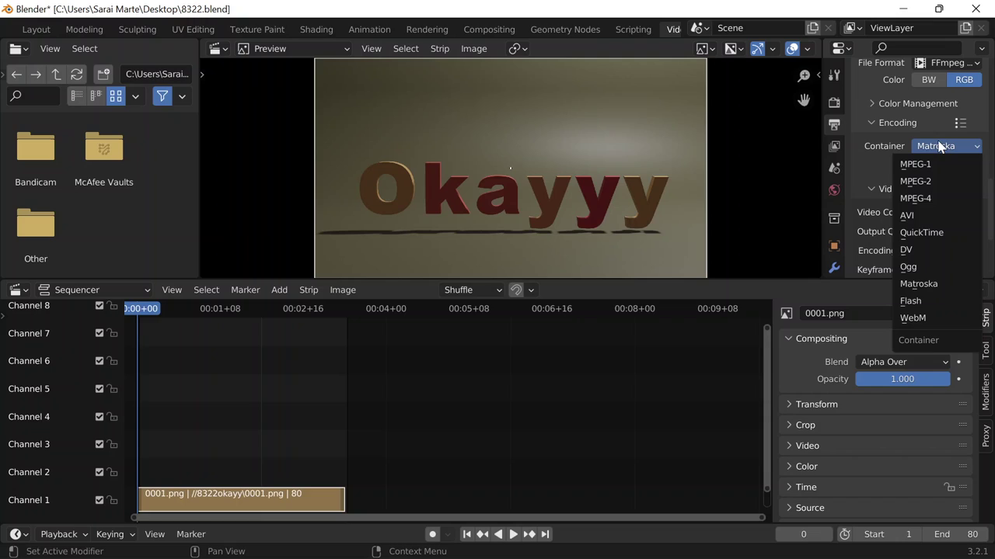
{"action": "left_click", "coordinate": [933, 200]}
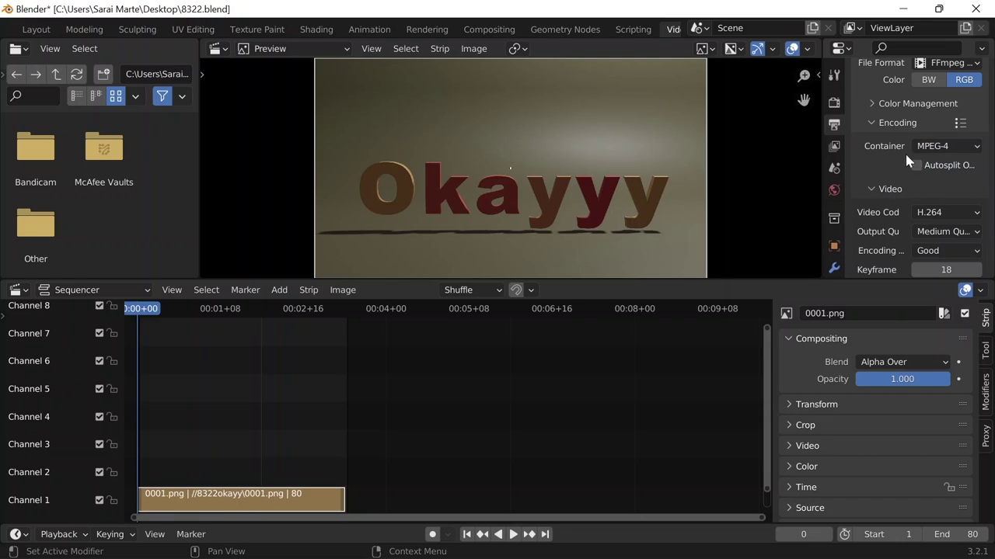
{"action": "left_click", "coordinate": [885, 124]}
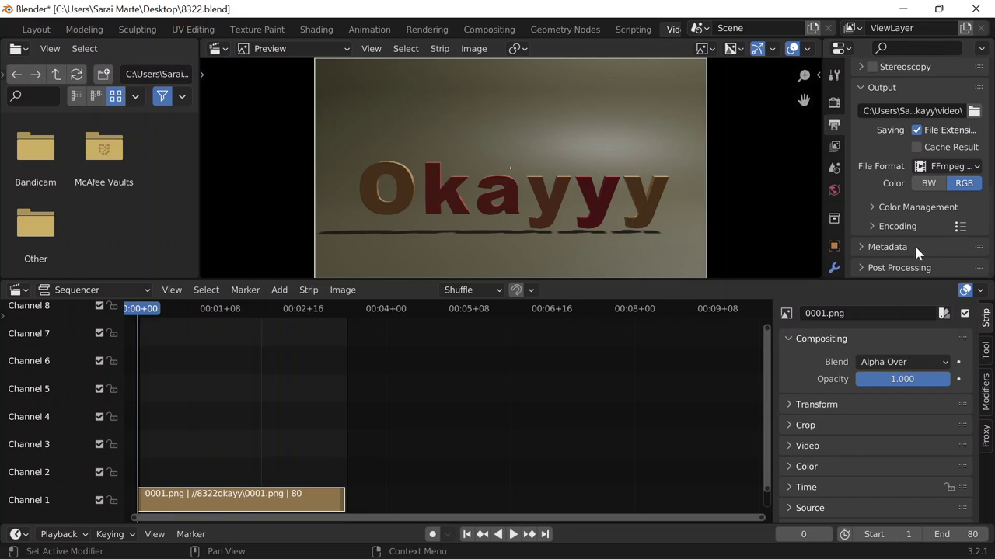
- Choose the output quality in the video encoding settings
{"action": "scroll", "coordinate": [891, 230], "scroll_direction": "down", "scroll_amount": 3}
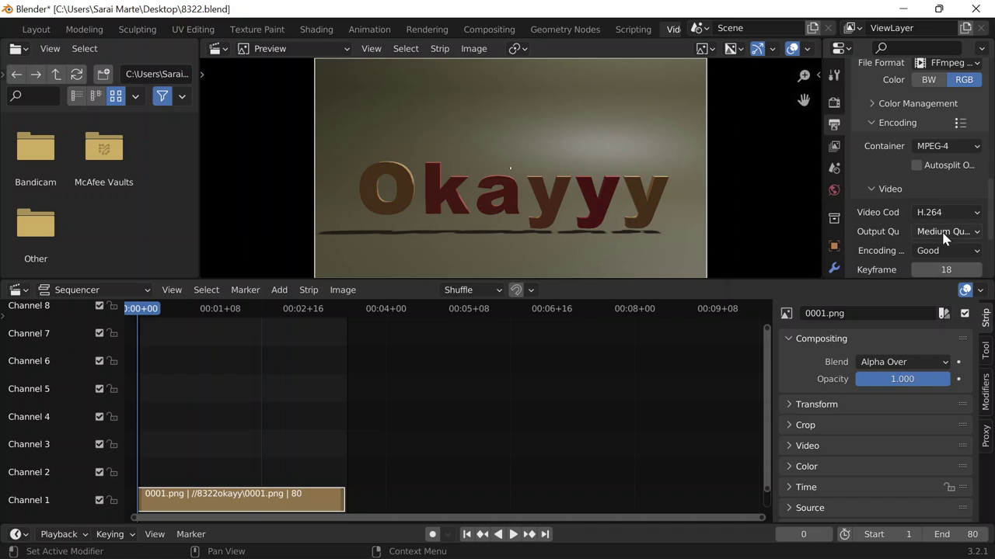
{"action": "left_click", "coordinate": [942, 232]}
{"action": "left_click", "coordinate": [889, 308]}
{"action": "left_click", "coordinate": [874, 191]}
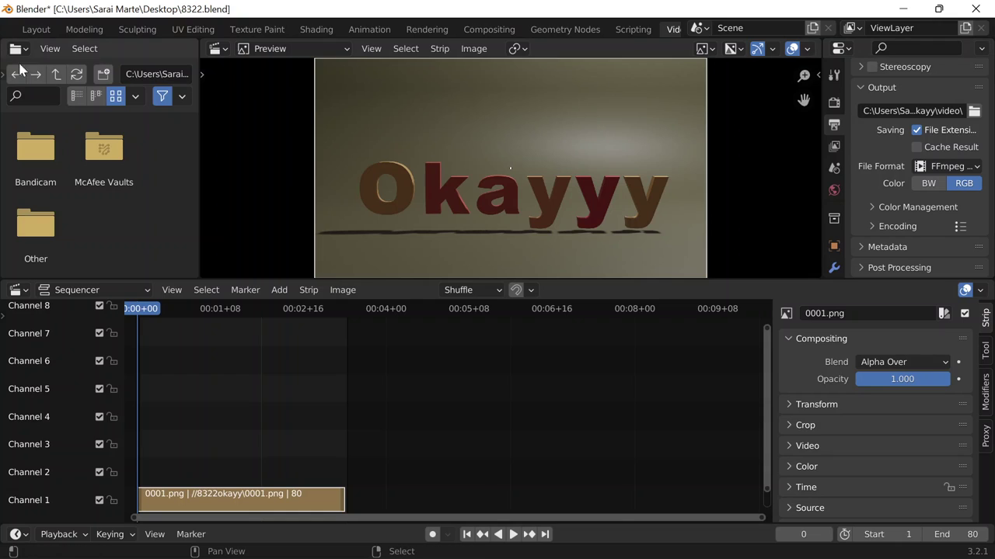
- Save the Blender file and render the sequencer strip as an animation
{"action": "scroll", "coordinate": [97, 28], "scroll_direction": "up", "scroll_amount": 2}
{"action": "left_click", "coordinate": [97, 29]}
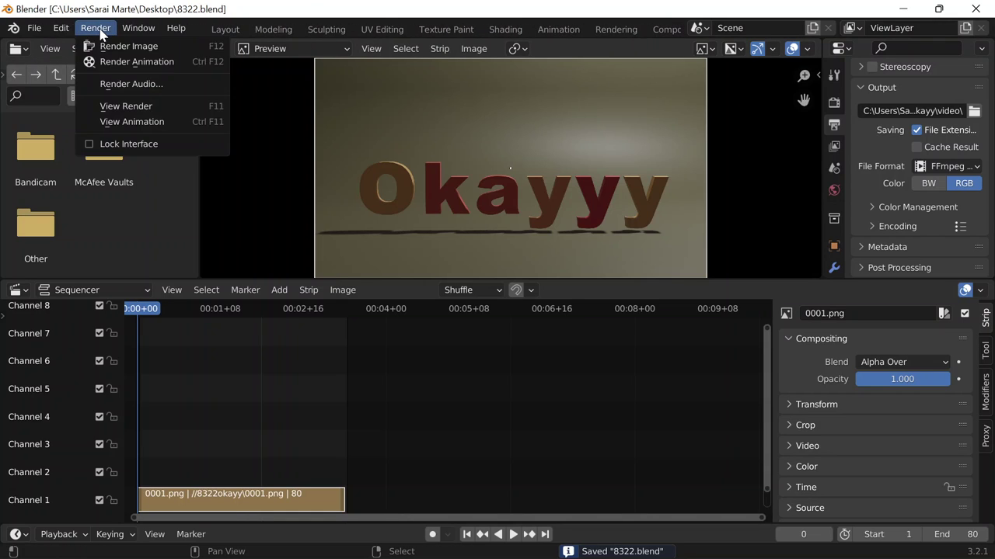
{"action": "left_click", "coordinate": [118, 69]}
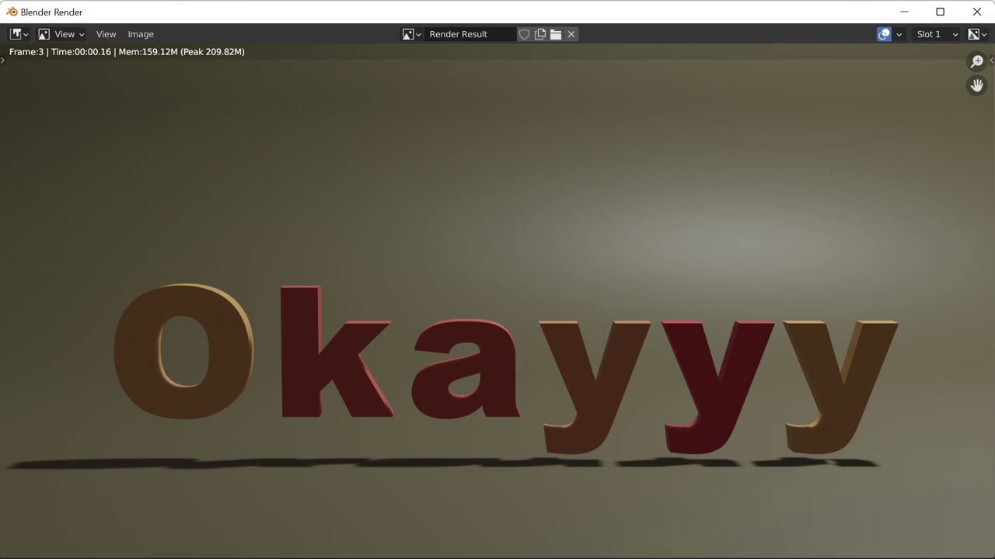
- Switch to File Explorer and open the video folder inside the Desktop's 8322okayy folder
{"action": "mouse_move", "coordinate": [336, 549]}
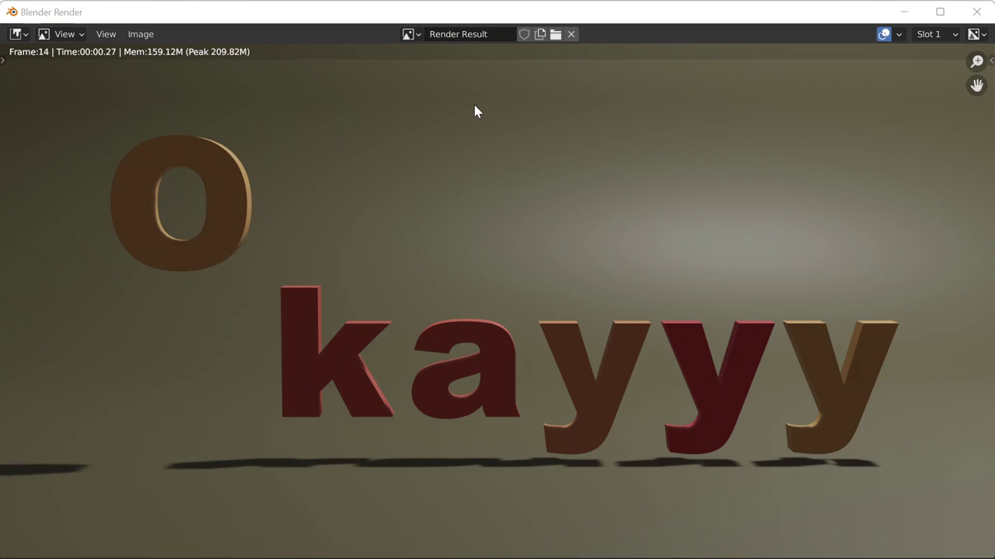
{"action": "key", "text": "super+e"}
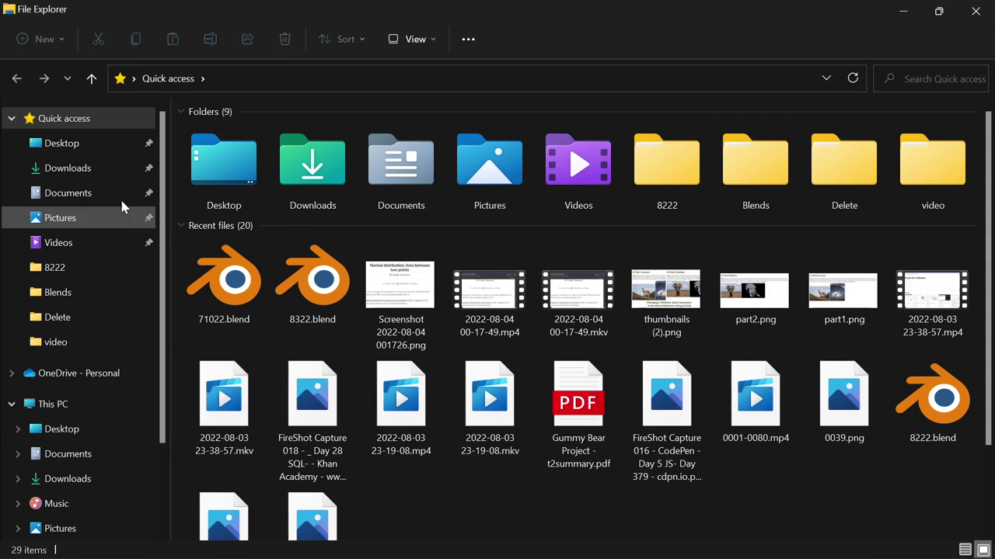
{"action": "left_click", "coordinate": [67, 143]}
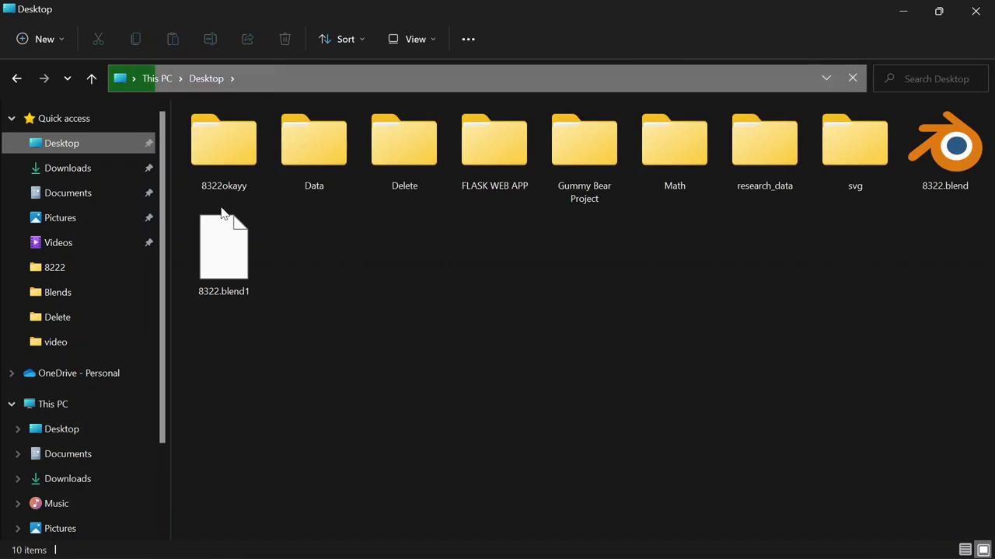
{"action": "left_click", "coordinate": [208, 166]}
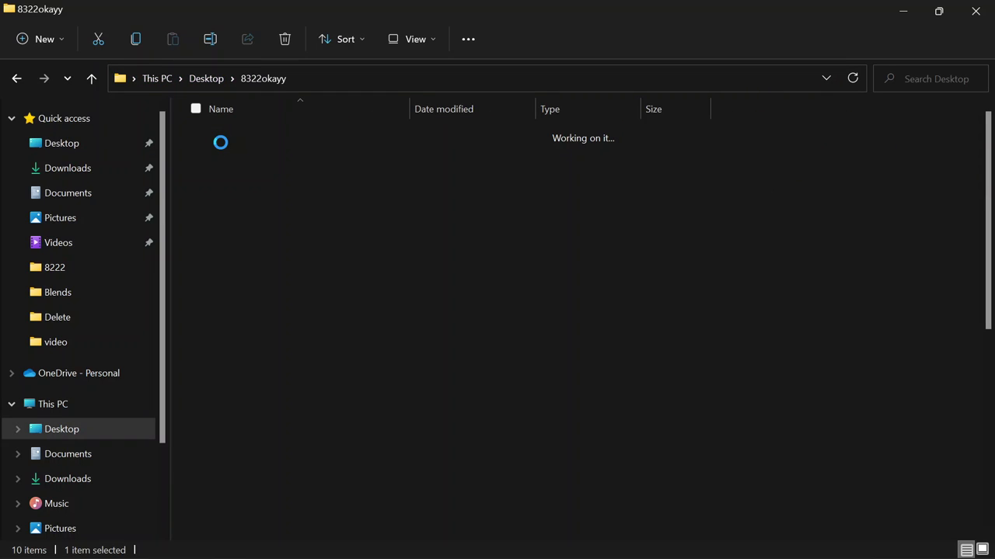
{"action": "key", "text": "super+Down"}
{"action": "double_click", "coordinate": [515, 153]}
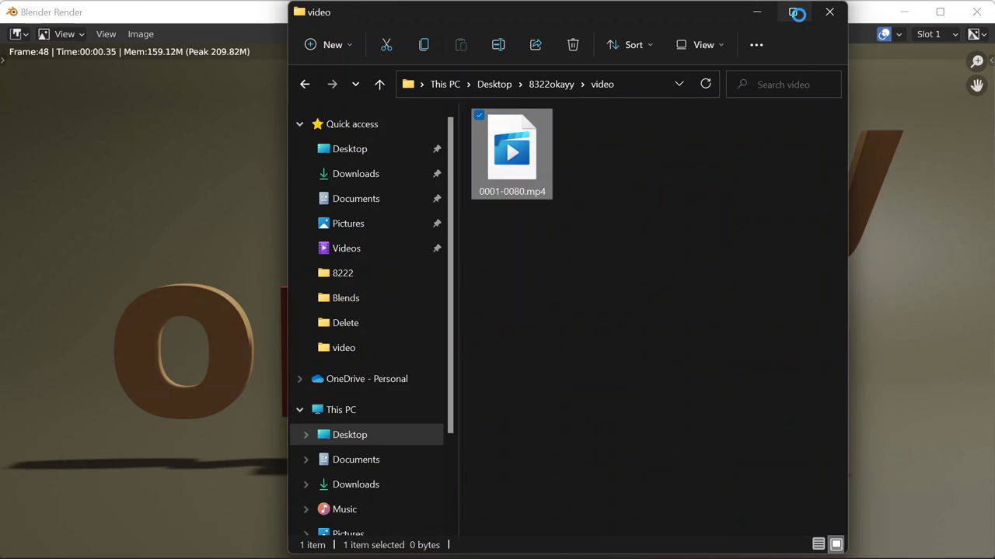
- Try to open 0001-0080.mp4 in Photos, and close the app's window
{"action": "left_click_drag", "start_coordinate": [716, 15], "coordinate": [340, 184]}
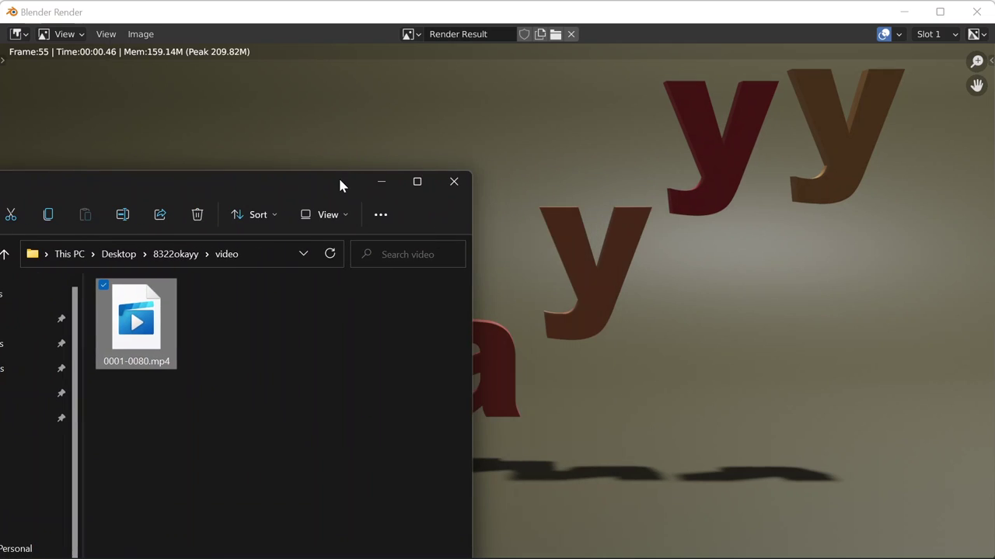
{"action": "key", "text": "Return"}
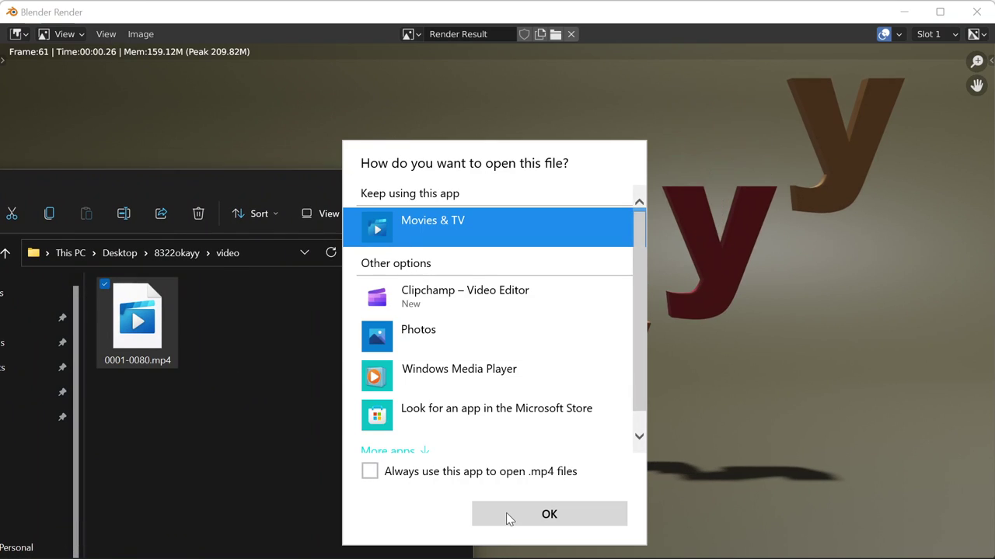
{"action": "left_click", "coordinate": [444, 344]}
{"action": "left_click", "coordinate": [502, 516]}
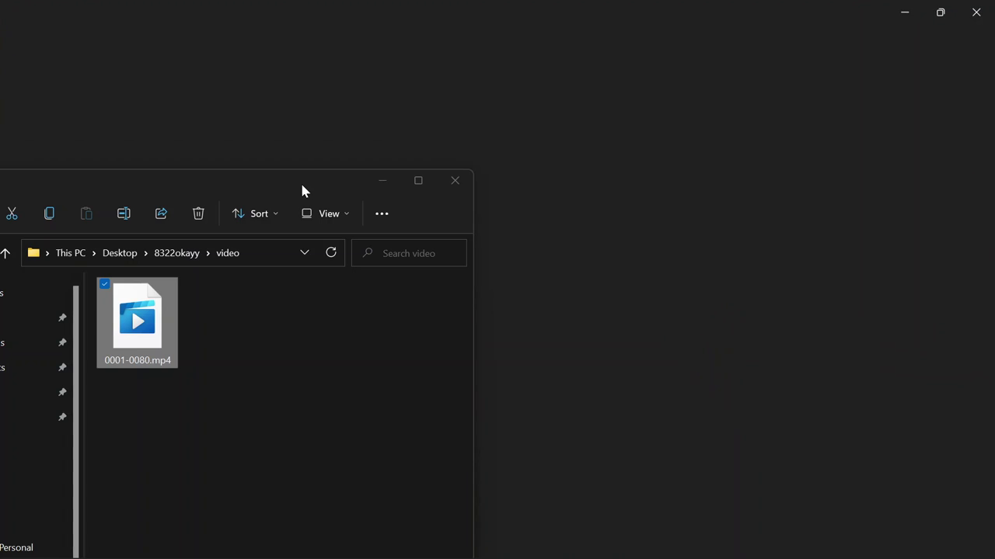
{"action": "left_click", "coordinate": [383, 185]}
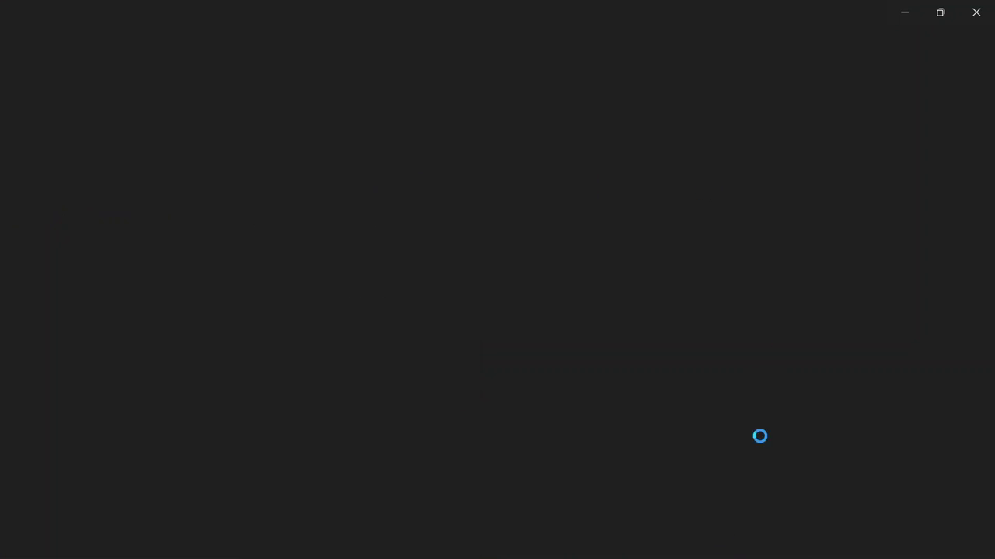
{"action": "mouse_move", "coordinate": [373, 554]}
{"action": "left_click", "coordinate": [402, 543]}
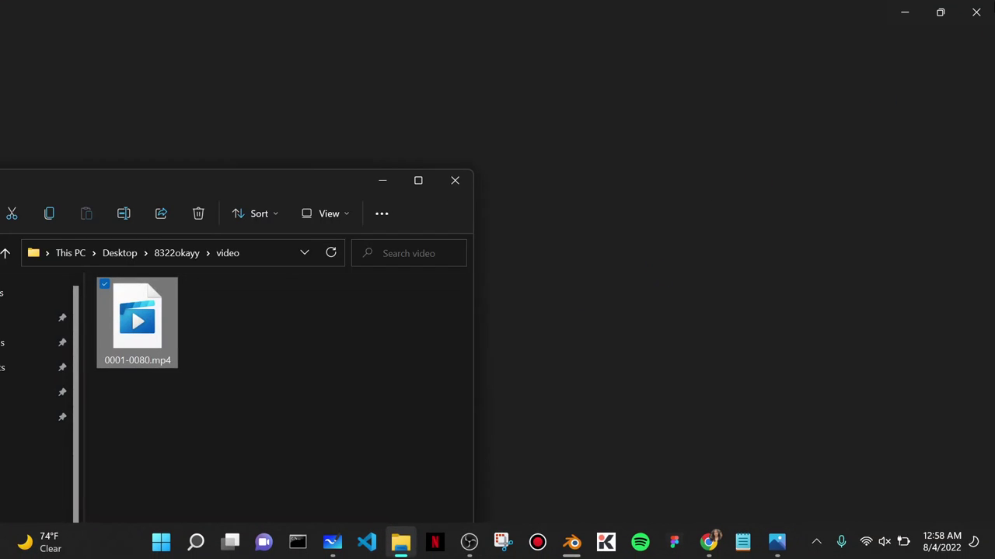
{"action": "left_click", "coordinate": [975, 12]}
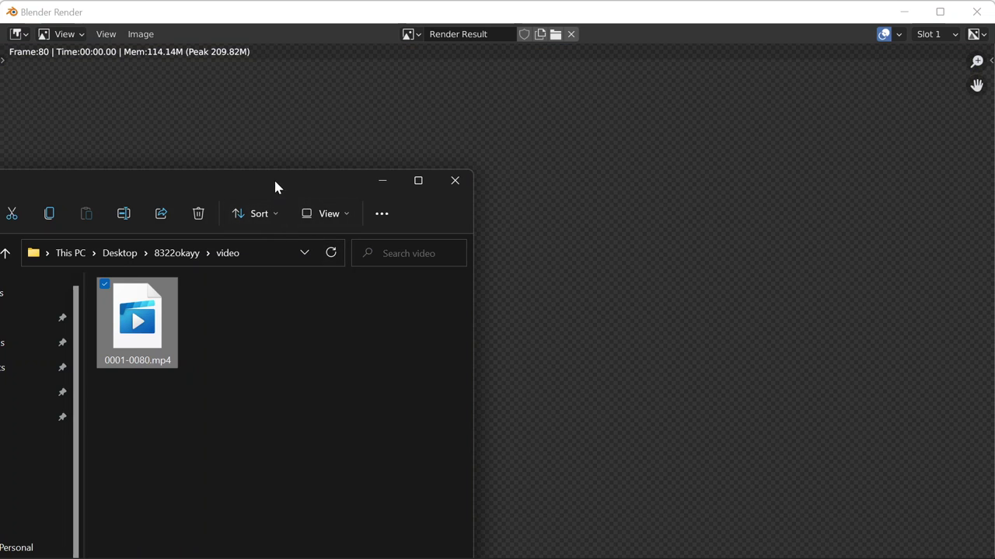
- Reopen 0001-0080.mp4 from the video folder, replay it to review the animation, and close the player
{"action": "left_click_drag", "start_coordinate": [273, 179], "coordinate": [662, 54]}
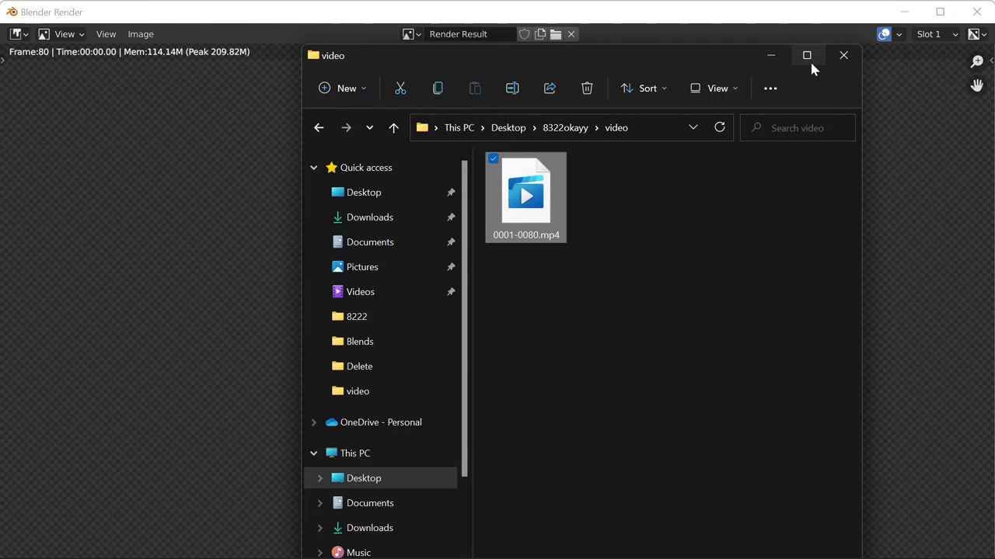
{"action": "double_click", "coordinate": [524, 186]}
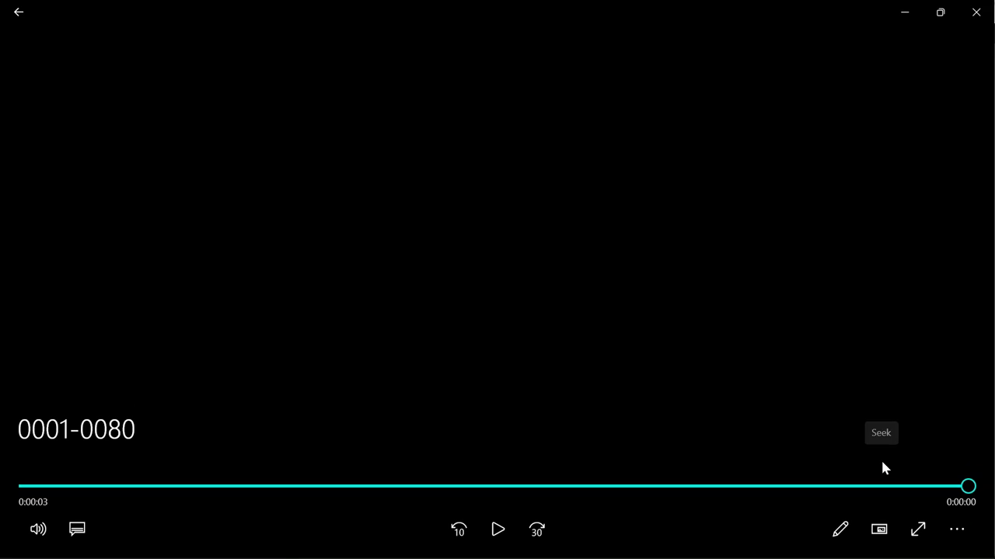
{"action": "left_click", "coordinate": [953, 531]}
{"action": "left_click", "coordinate": [907, 448]}
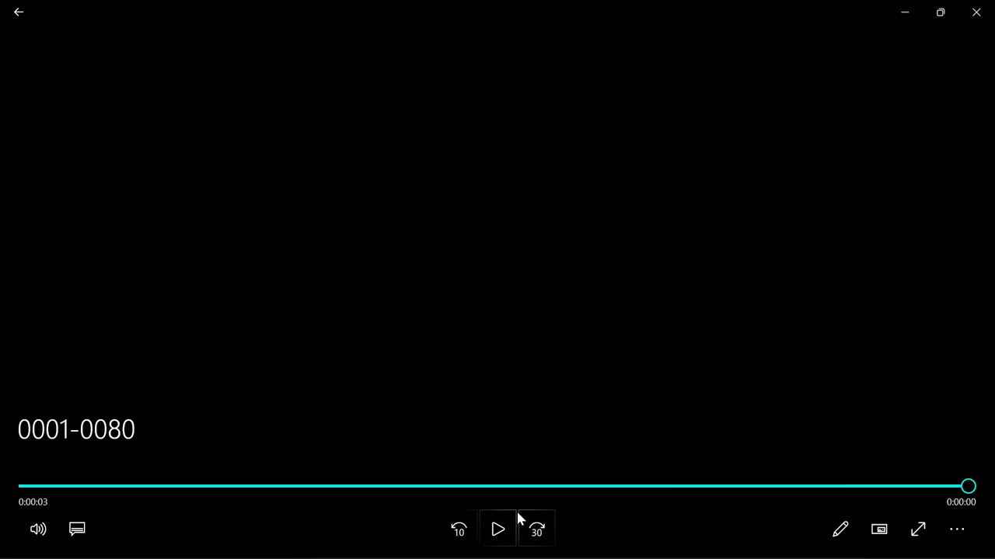
{"action": "left_click", "coordinate": [497, 532]}
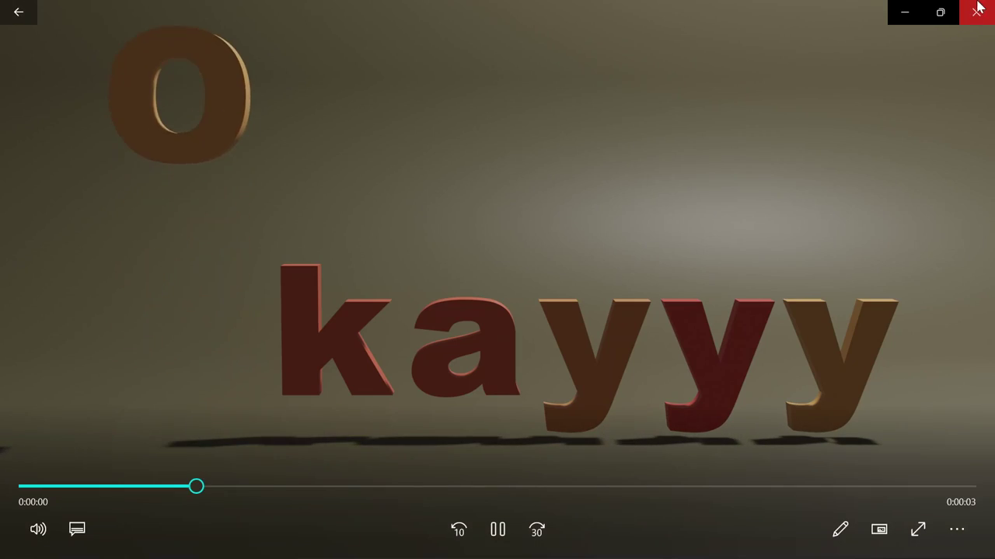
{"action": "left_click", "coordinate": [977, 9]}
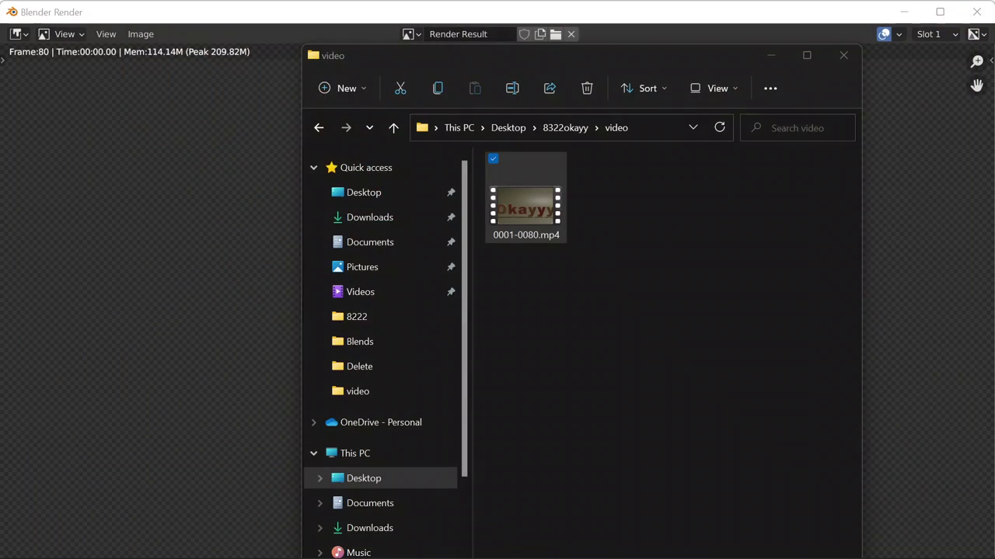